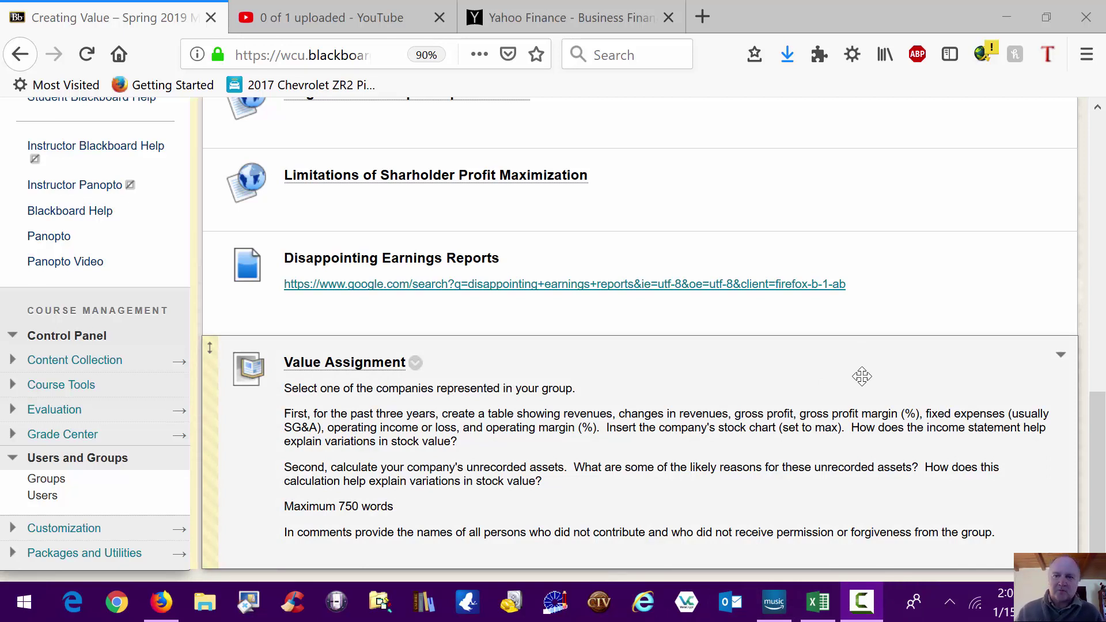
# Bring the browser window with the Blackboard course page to the front
pyautogui.click(937, 301)
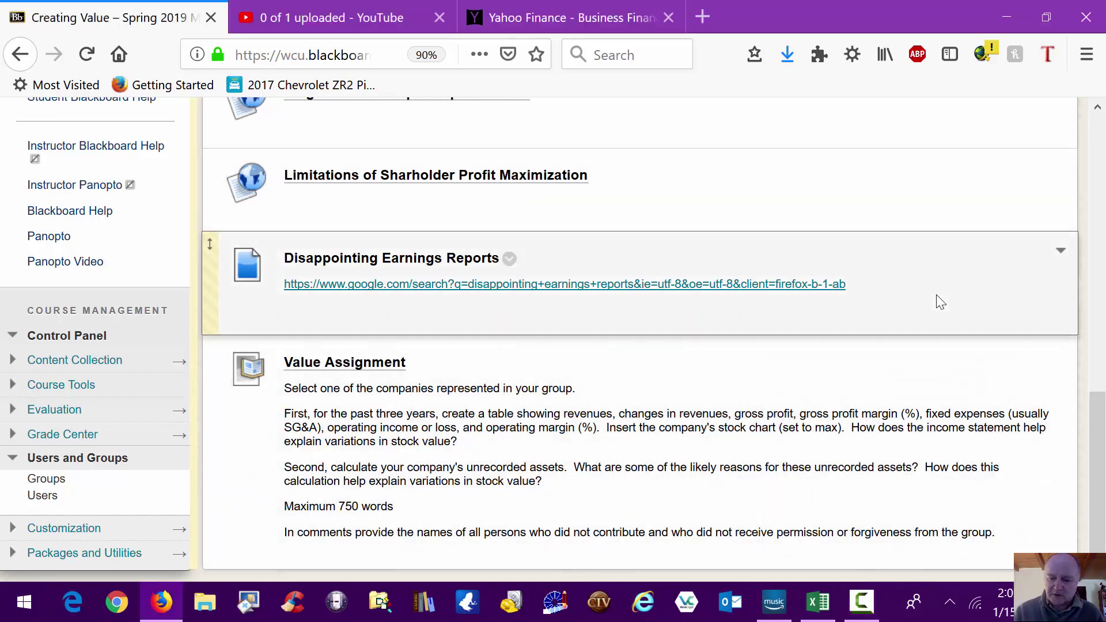
# Zoom the Firefox page in to enlarge the Value Assignment instructions
pyautogui.hotkey('ctrl', '+')
pyautogui.hotkey('ctrl', '+')
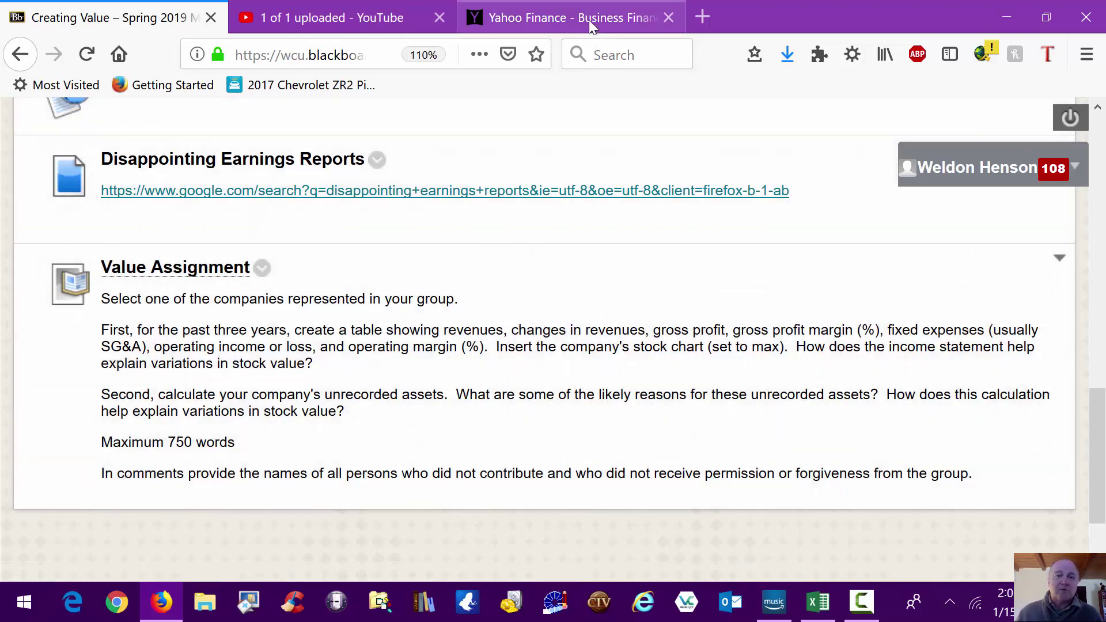
# Search Yahoo Finance for 'amazon' and open the AMZN quote summary down to its chart
pyautogui.click(589, 19)
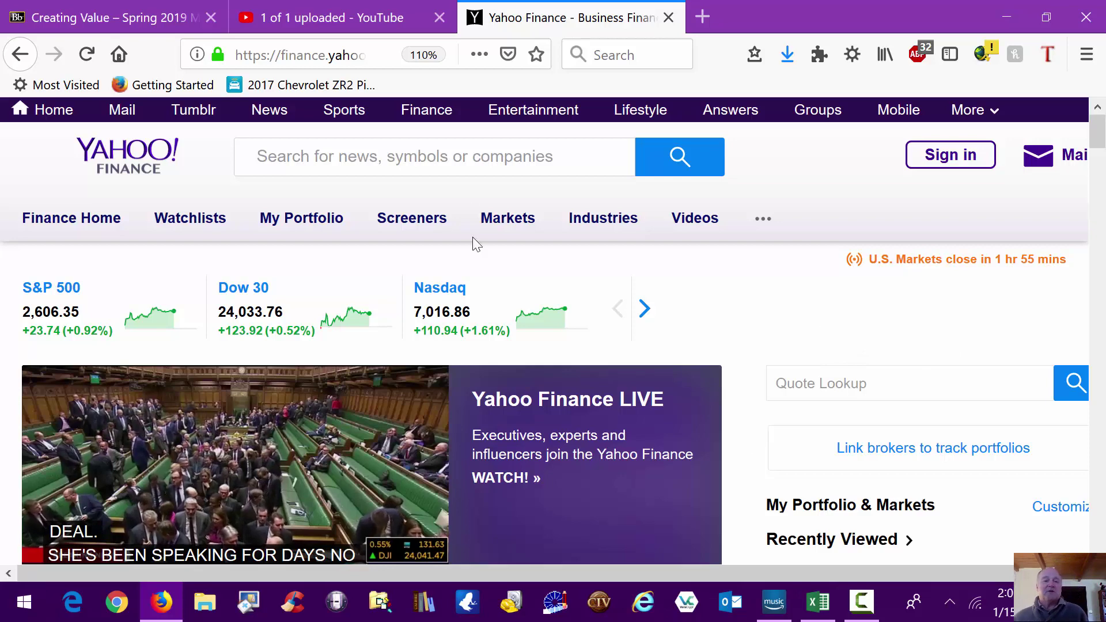
pyautogui.click(343, 159)
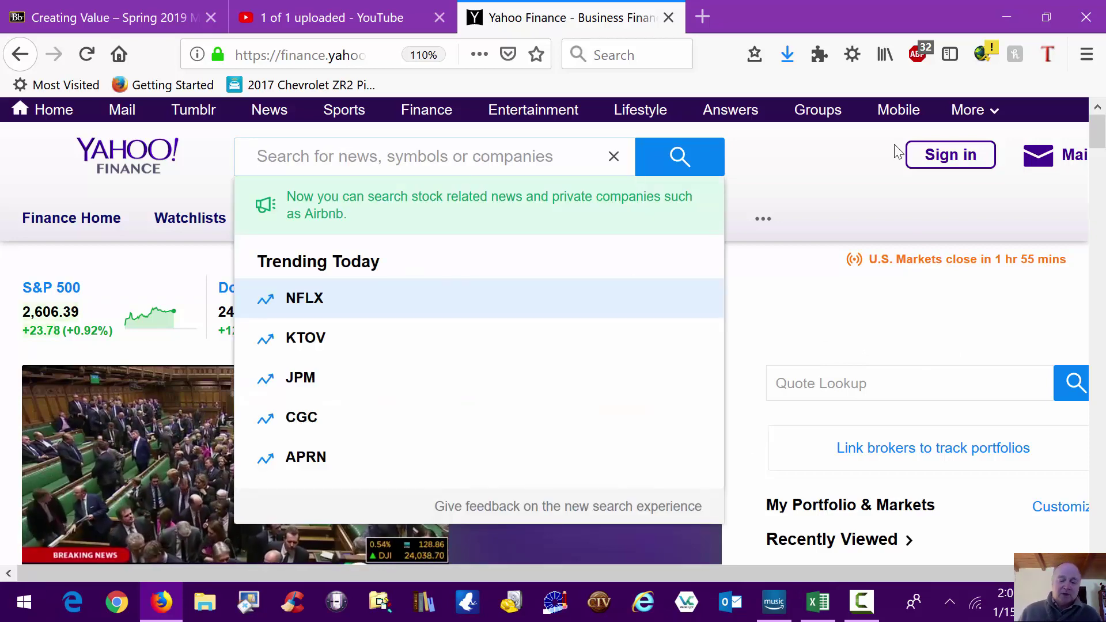
pyautogui.write('amzon')
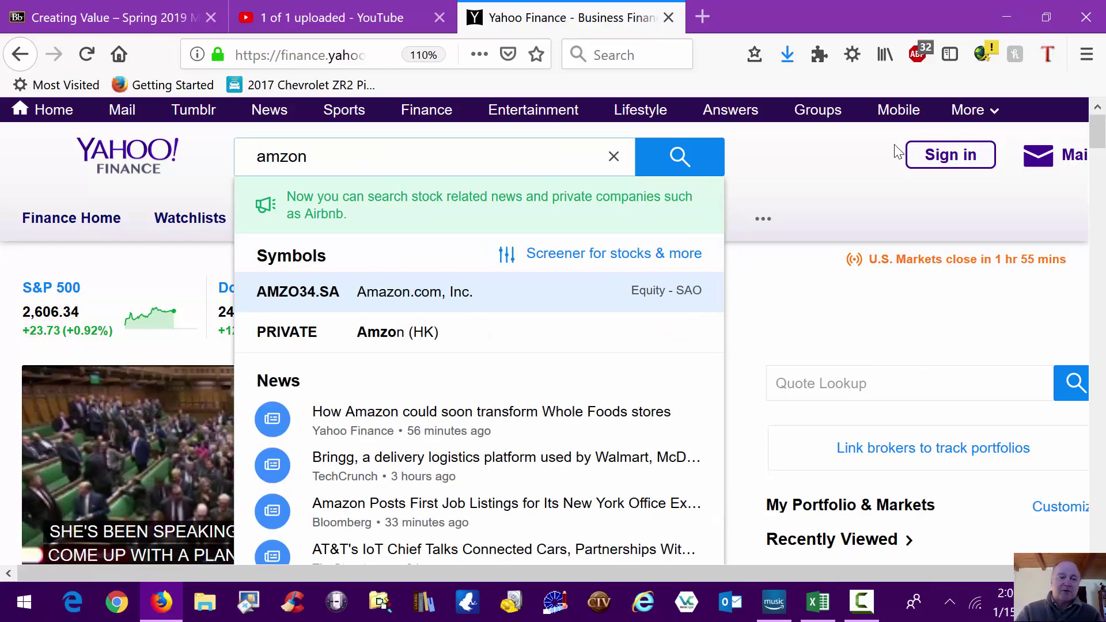
pyautogui.press('BackSpace')
pyautogui.press('BackSpace')
pyautogui.press('BackSpace')
pyautogui.write('azon')
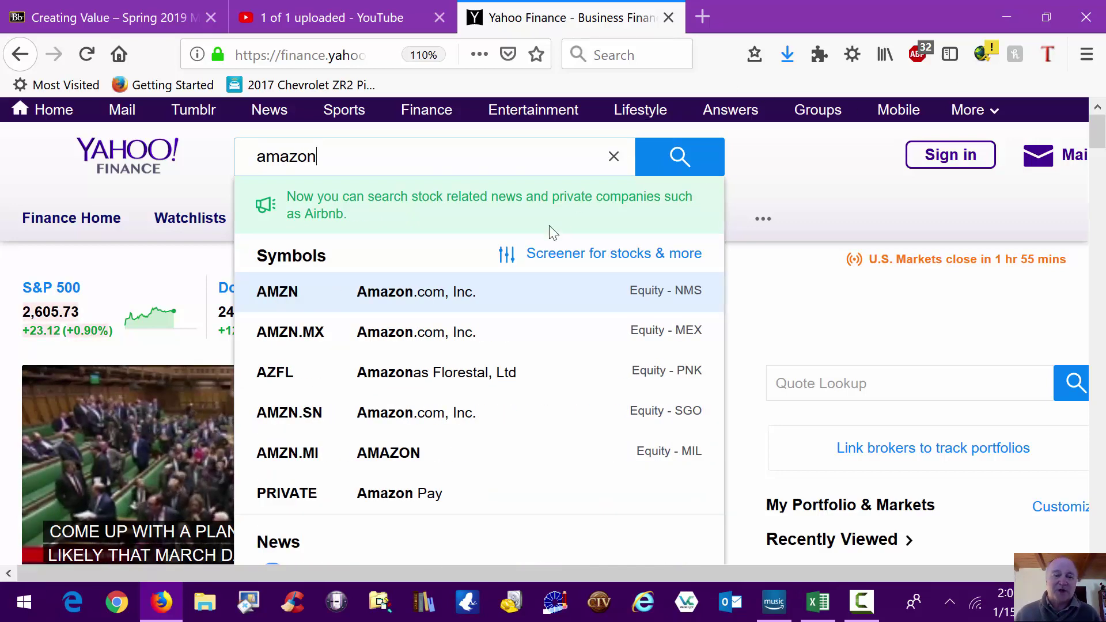
pyautogui.click(460, 307)
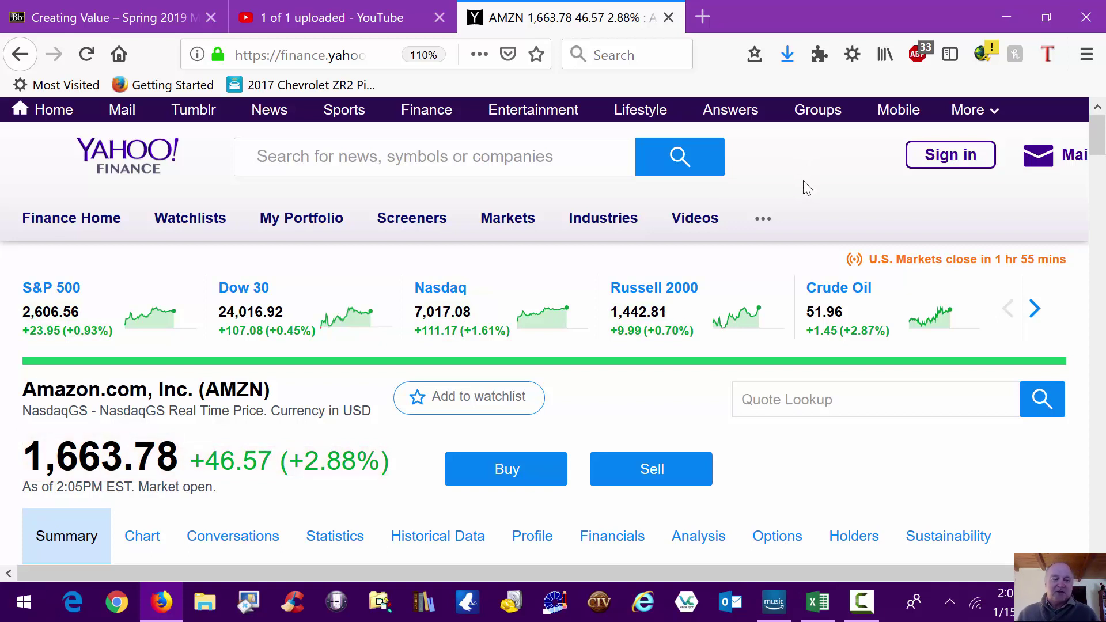
pyautogui.scroll(-3, 808, 170)
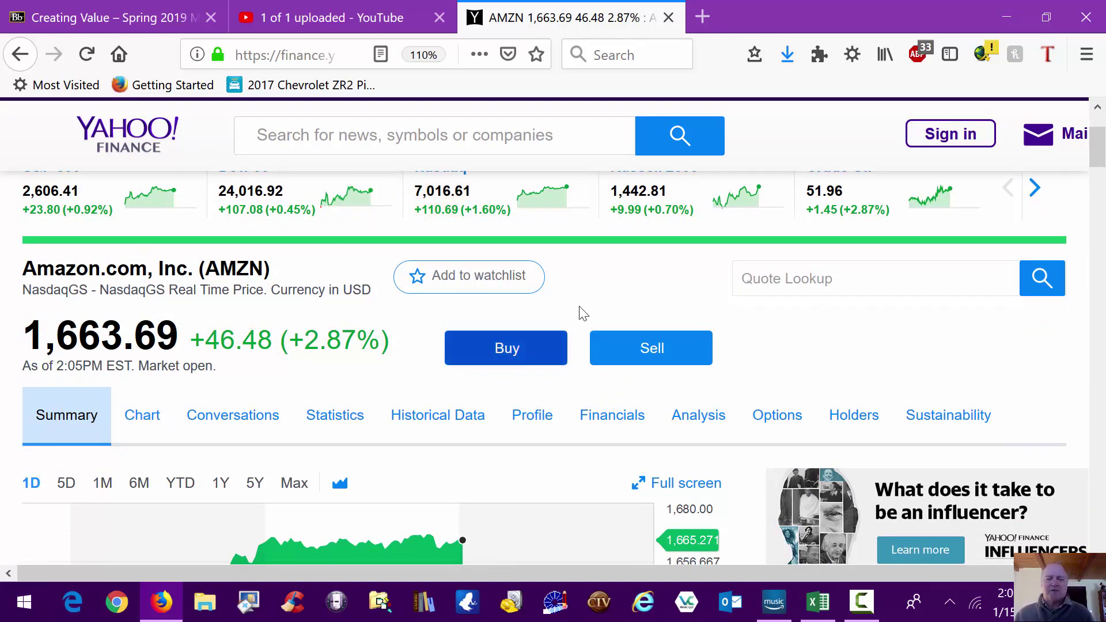
pyautogui.scroll(-2, 589, 309)
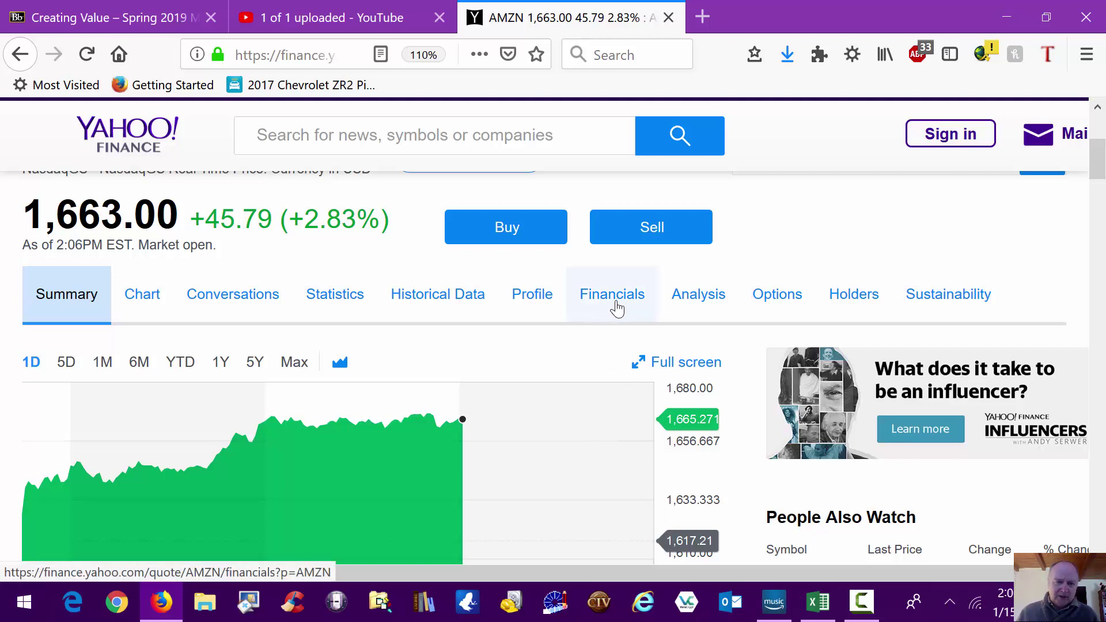
pyautogui.scroll(-4, 599, 357)
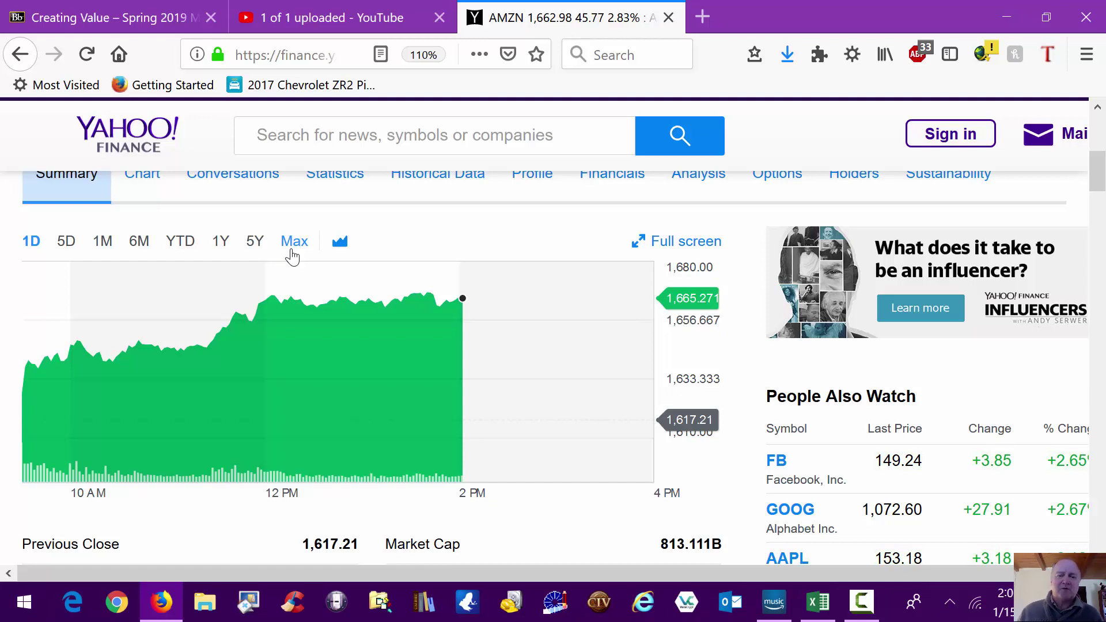
# Set the AMZN chart range to Max and zoom the page to 120%
pyautogui.click(294, 246)
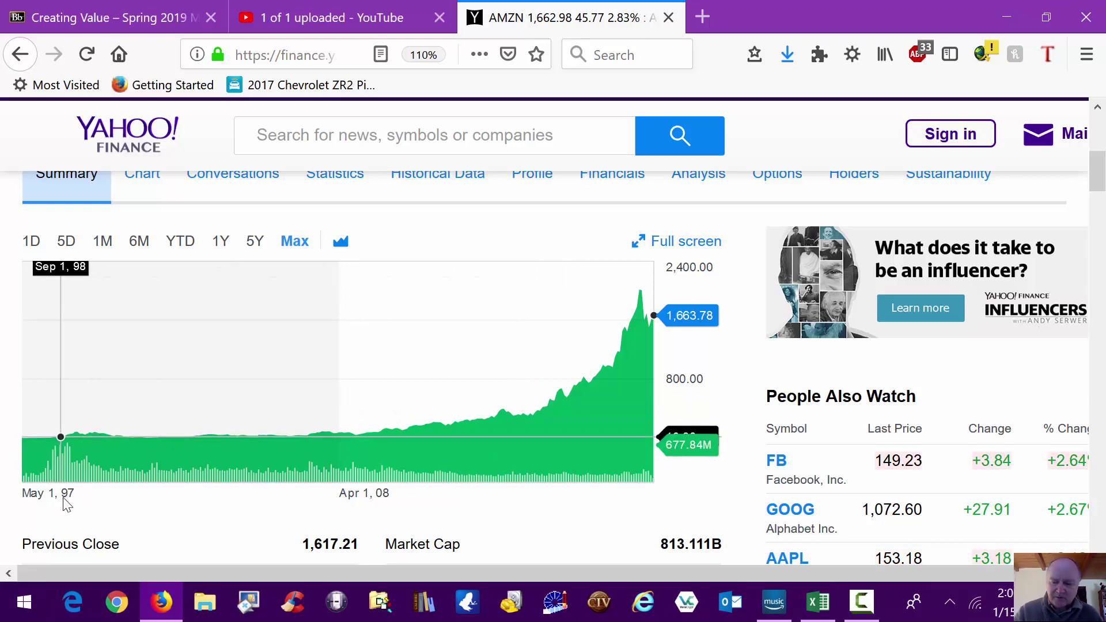
pyautogui.hotkey('ctrl', '+')
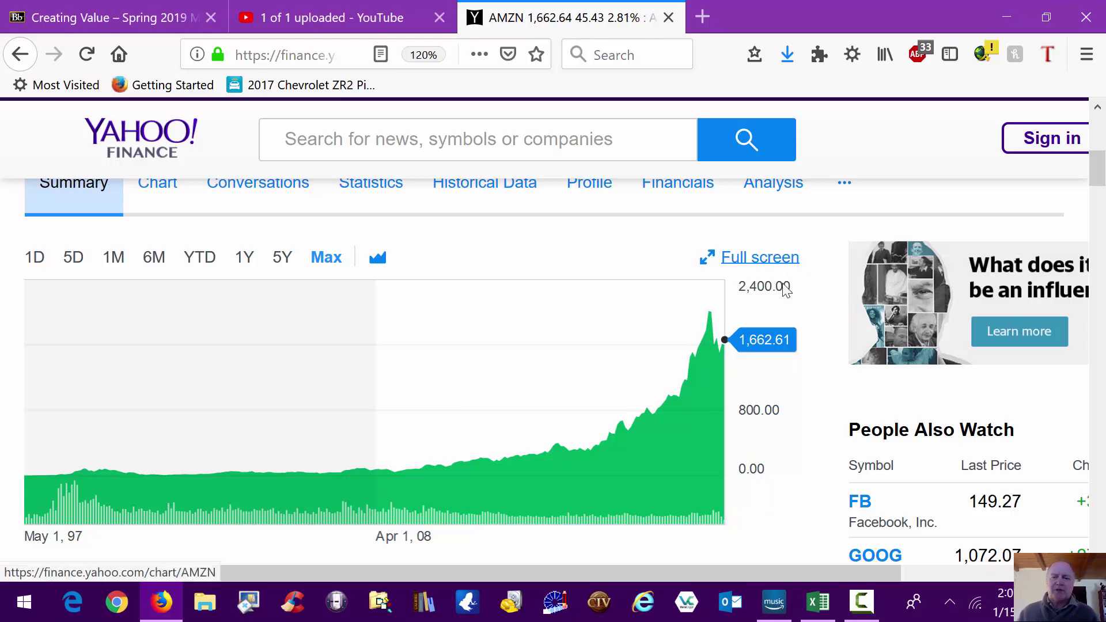
# Open the full-screen interactive AMZN chart at the Max date range
pyautogui.click(783, 257)
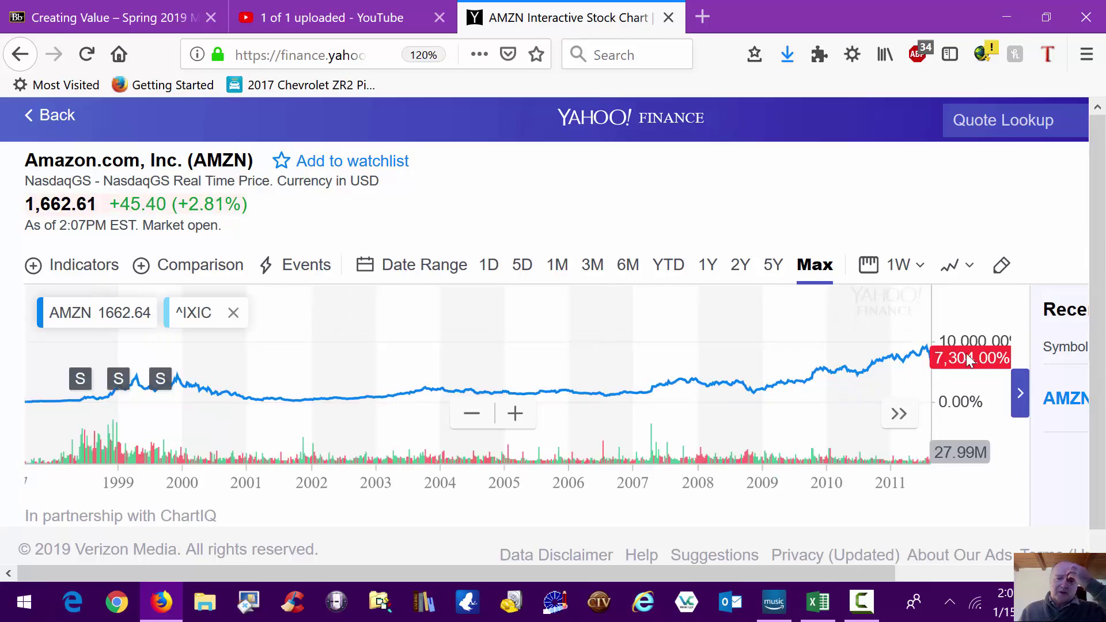
pyautogui.click(814, 281)
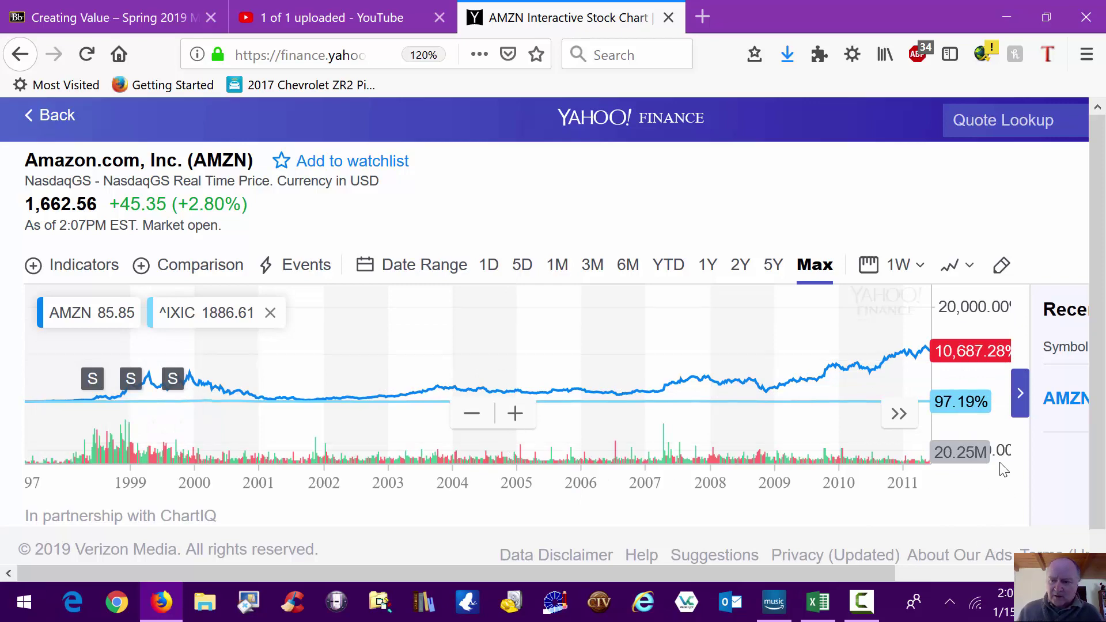
pyautogui.scroll(3, 1002, 466)
pyautogui.scroll(-3, 979, 472)
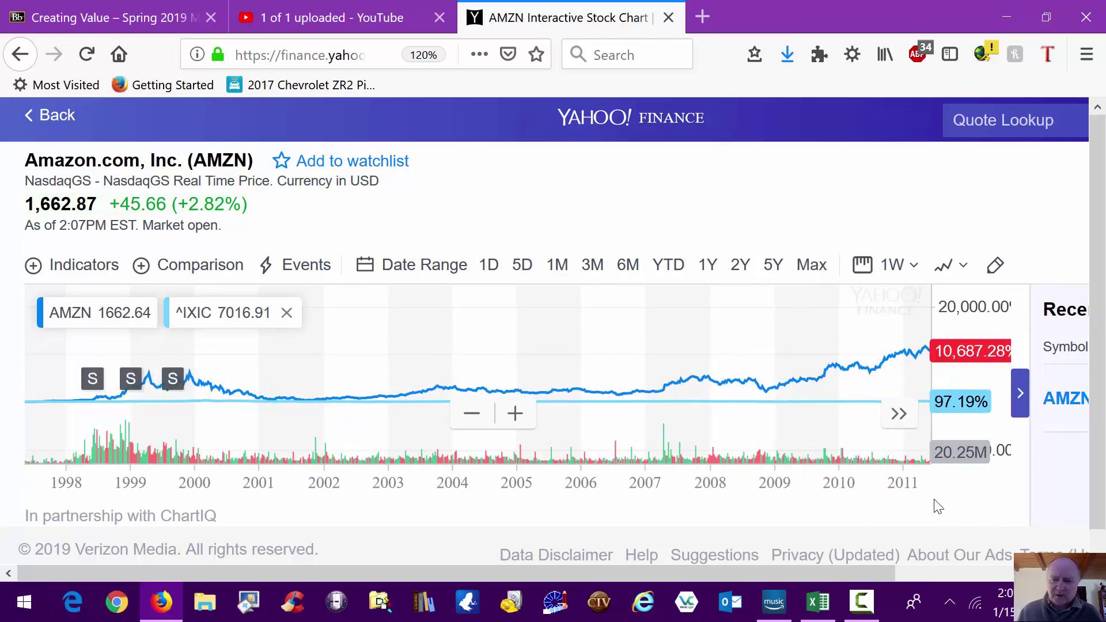
pyautogui.scroll(3, 769, 418)
pyautogui.scroll(-3, 756, 408)
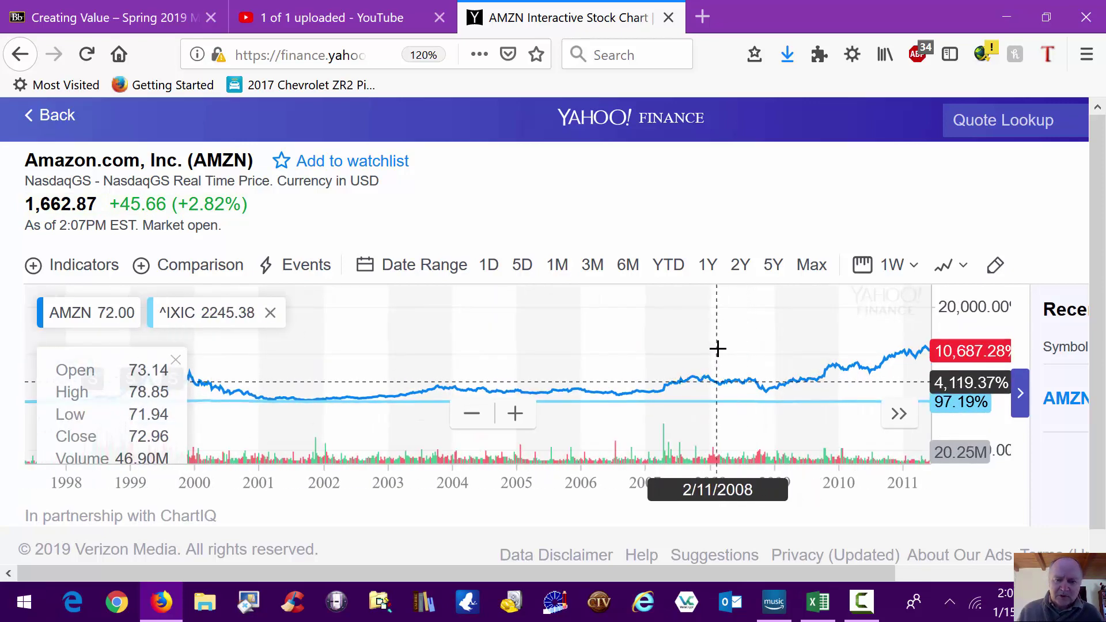
pyautogui.scroll(2, 717, 347)
pyautogui.scroll(-2, 717, 348)
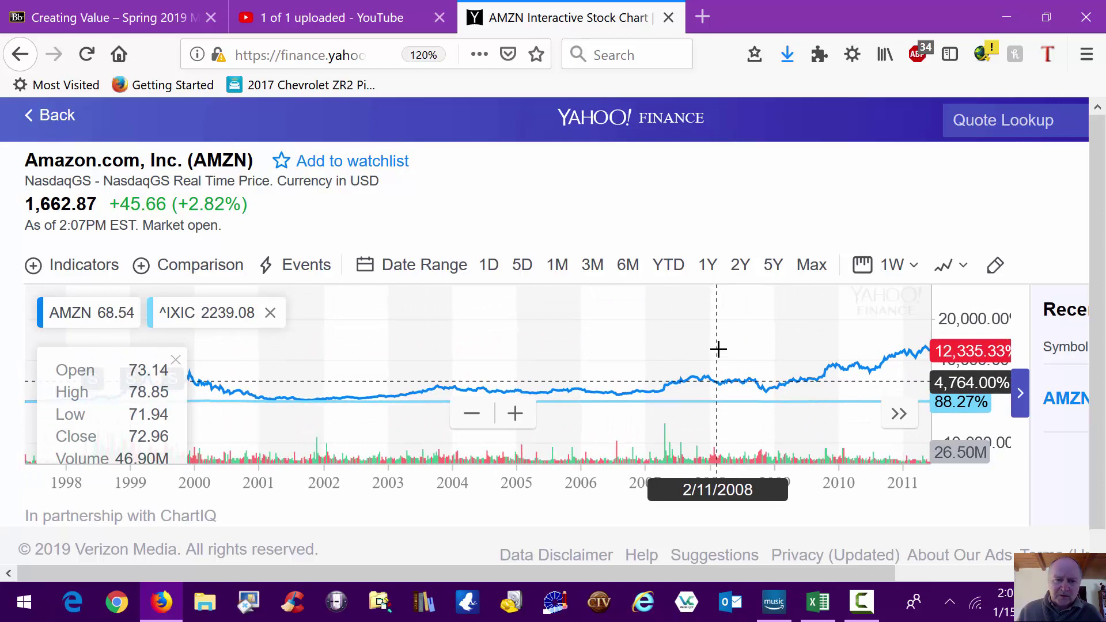
# Switch the chart to 5Y, drop the ^IXIC Nasdaq comparison, and zoom to 2013–2019
pyautogui.click(776, 272)
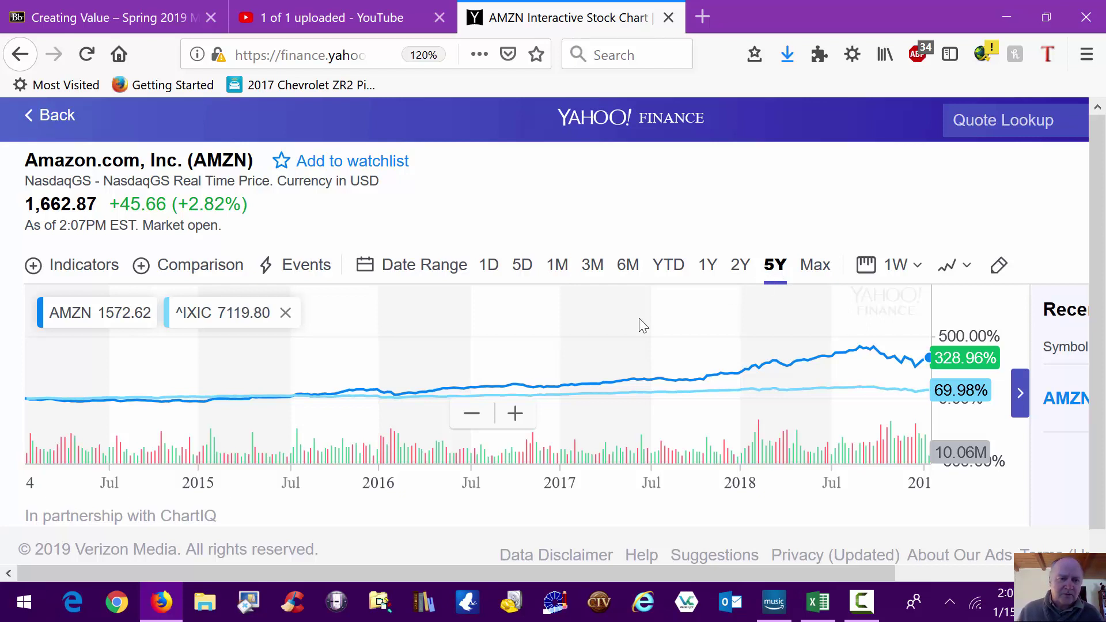
pyautogui.click(279, 313)
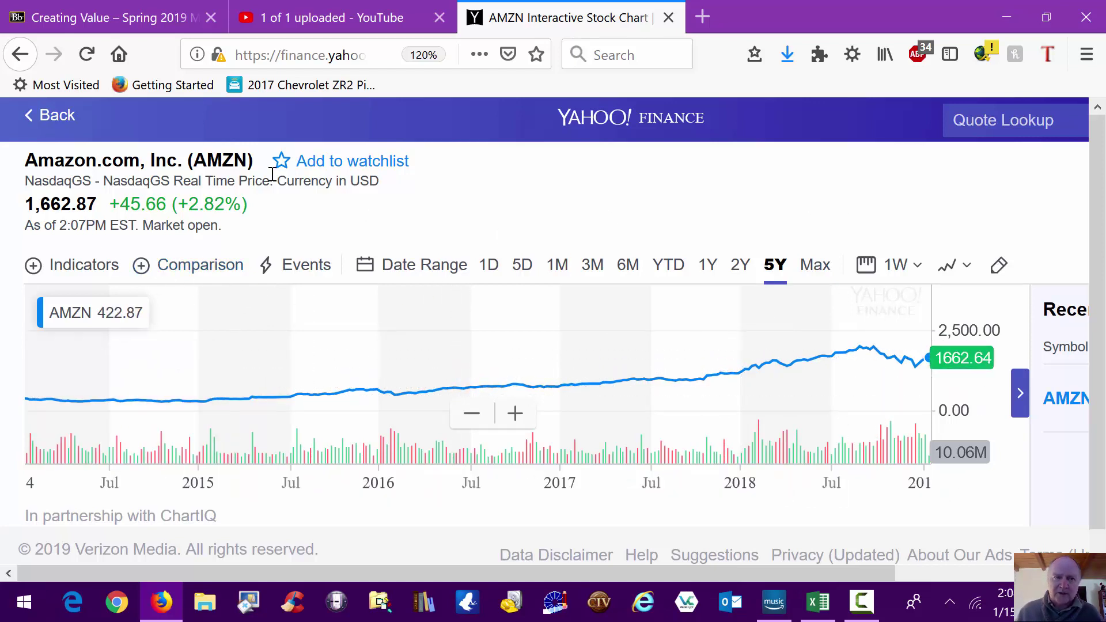
pyautogui.click(21, 57)
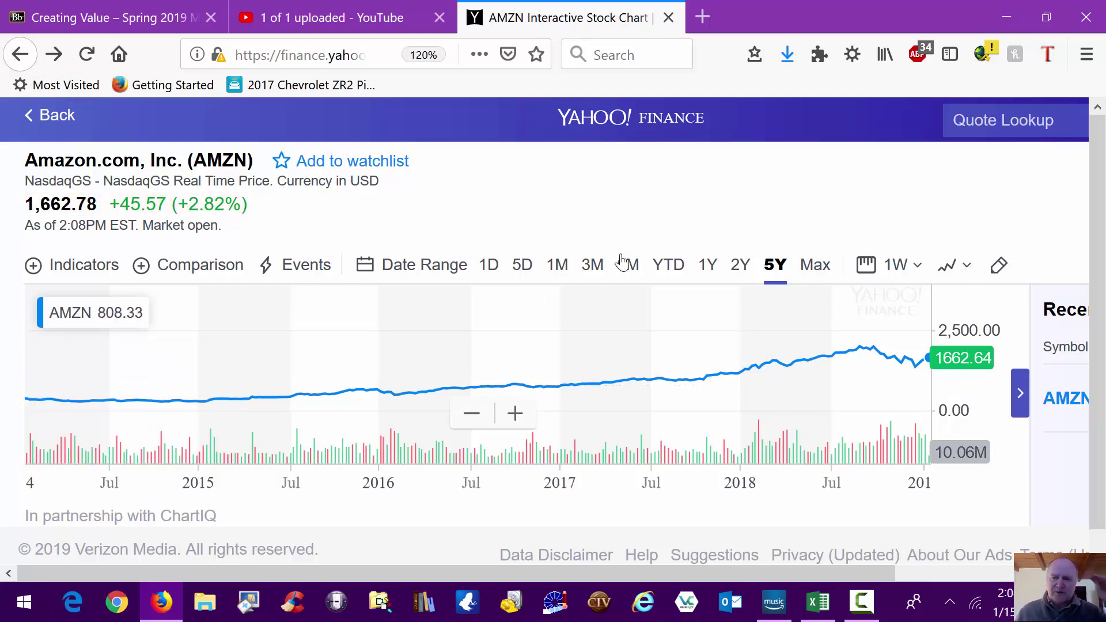
pyautogui.scroll(-3, 621, 262)
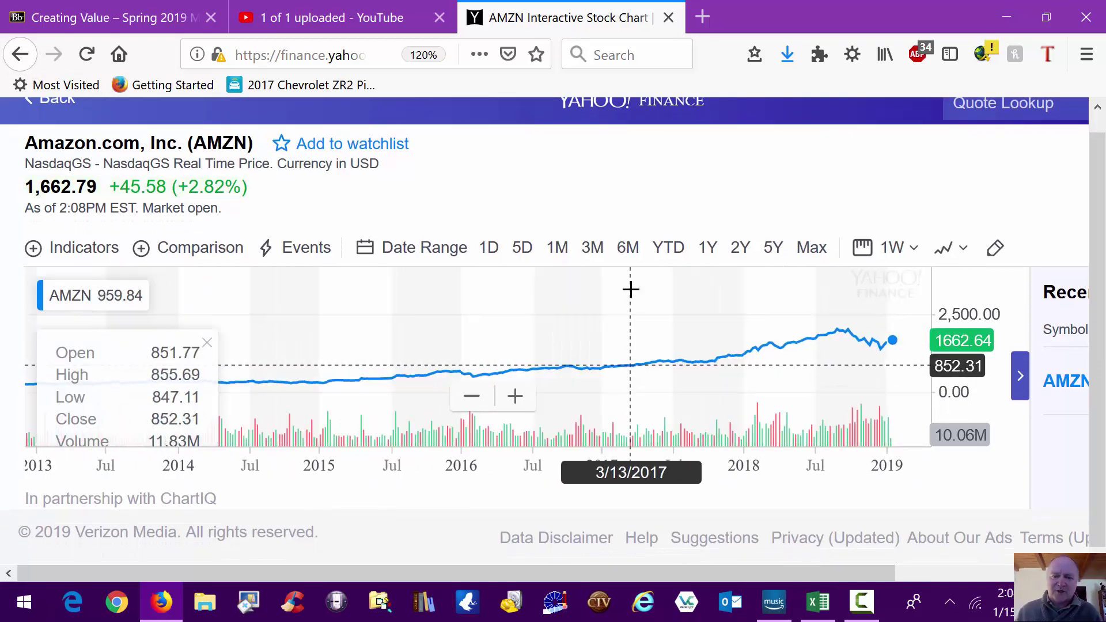
pyautogui.scroll(2, 630, 289)
pyautogui.scroll(-5, 629, 292)
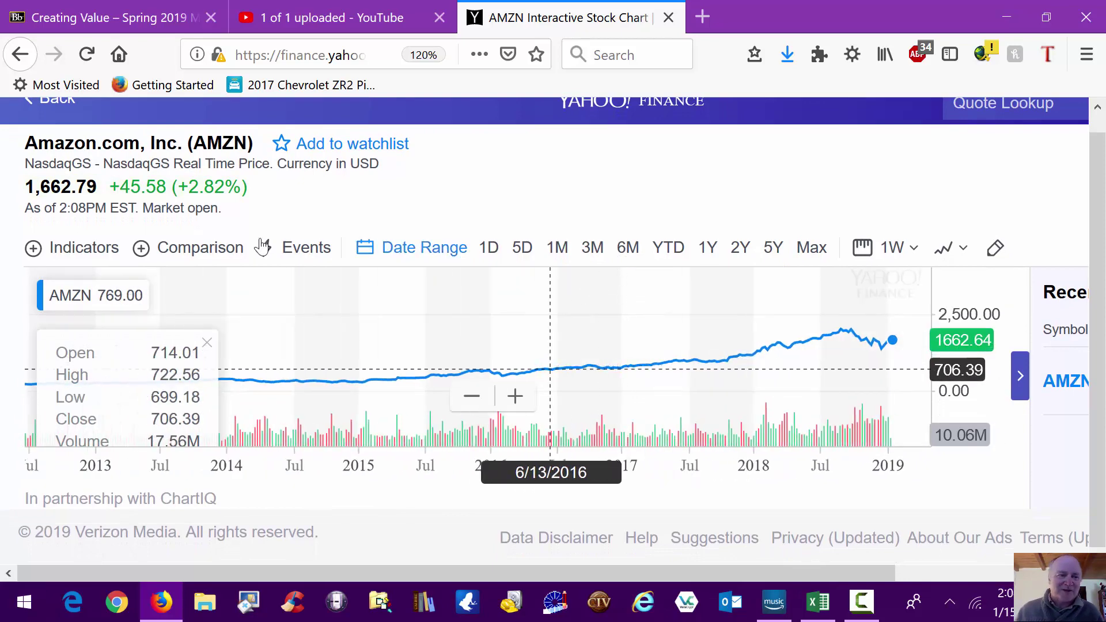
# Go to biz.yahoo.com and open the Amazon AMZN quote page via search
pyautogui.click(350, 53)
pyautogui.write('biz')
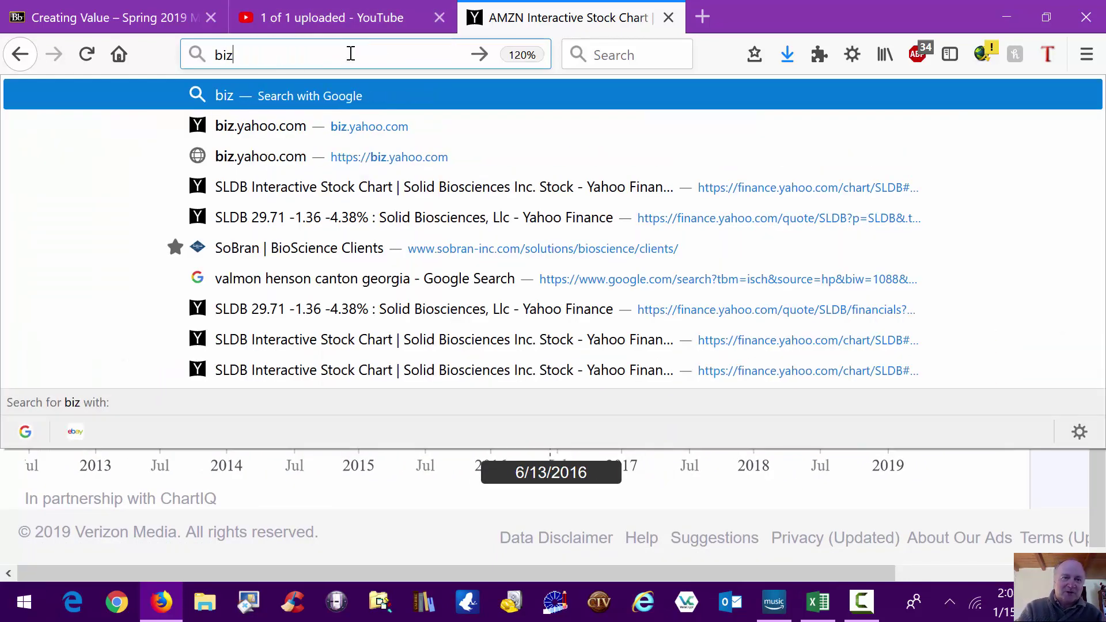
pyautogui.write('.yahoo.com')
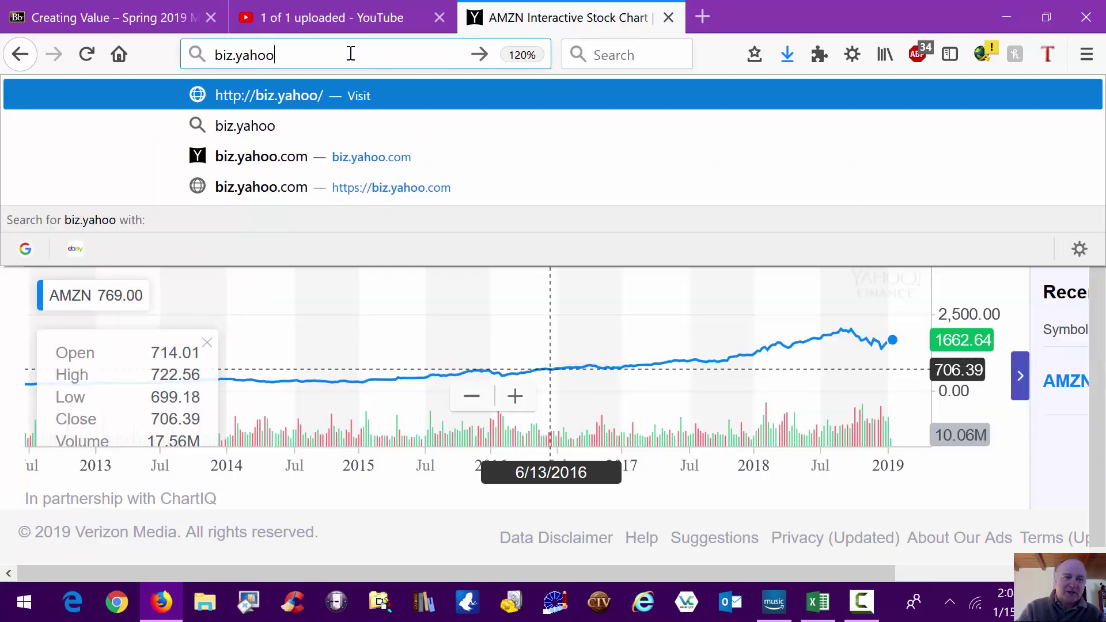
pyautogui.press('Return')
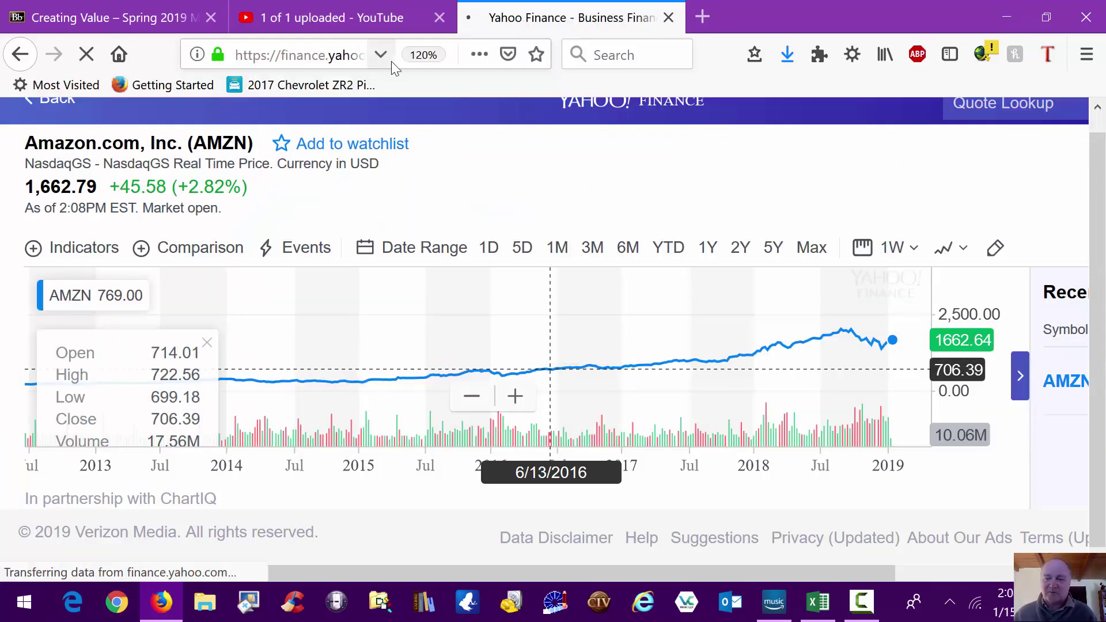
pyautogui.click(387, 162)
pyautogui.write('amzon')
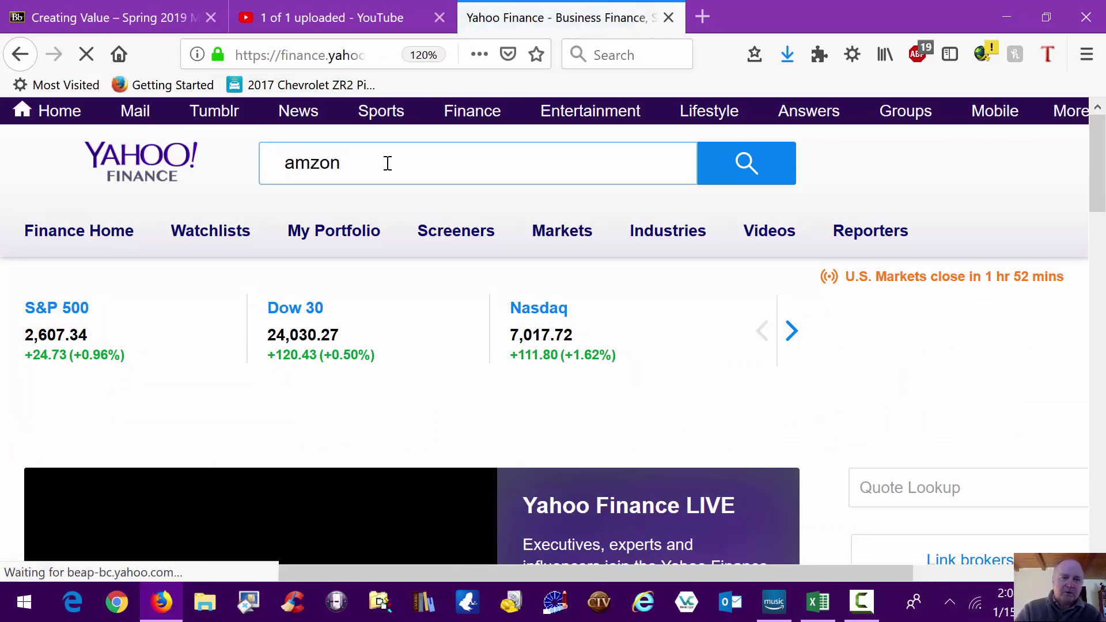
pyautogui.press('BackSpace')
pyautogui.press('BackSpace')
pyautogui.press('BackSpace')
pyautogui.write('azon')
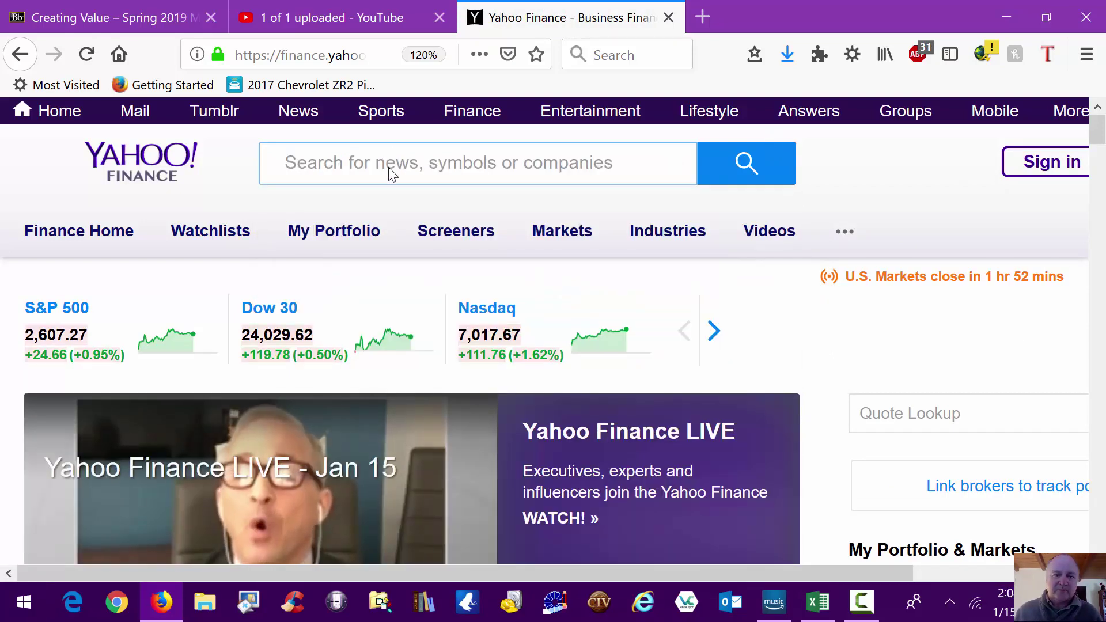
pyautogui.click(388, 165)
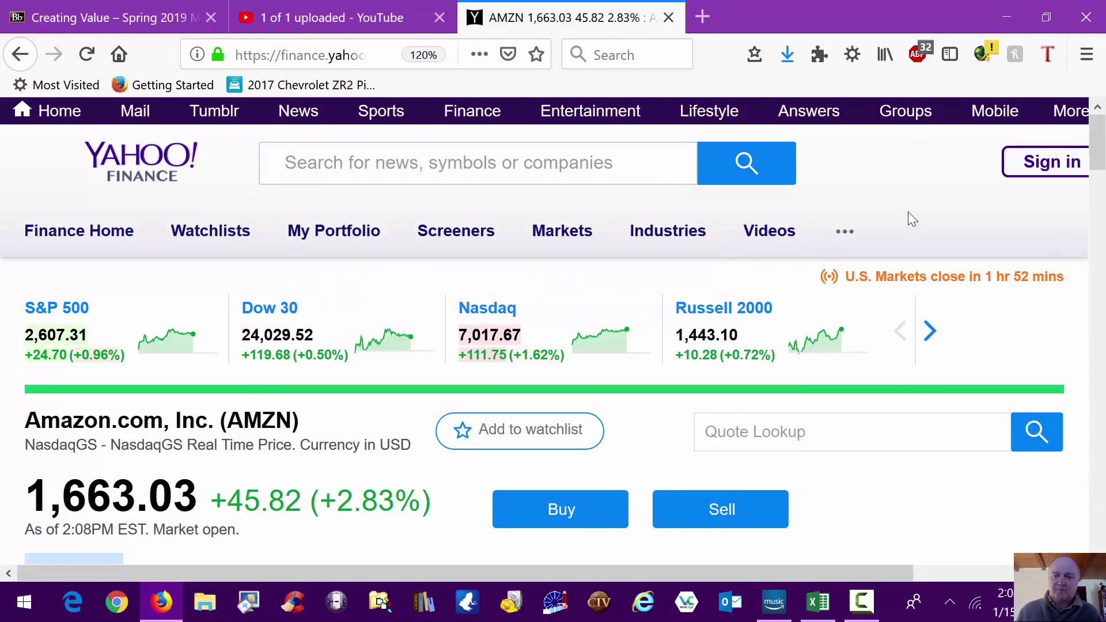
# Set the AMZN chart to Max and bring the Market Cap statistics into view
pyautogui.scroll(-6, 916, 217)
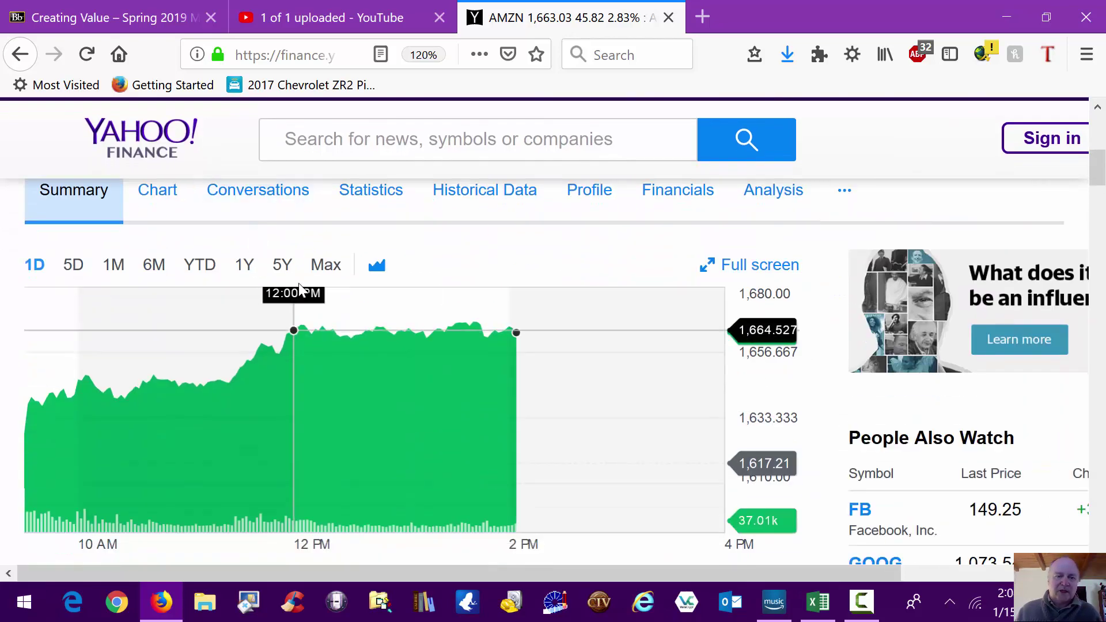
pyautogui.click(321, 271)
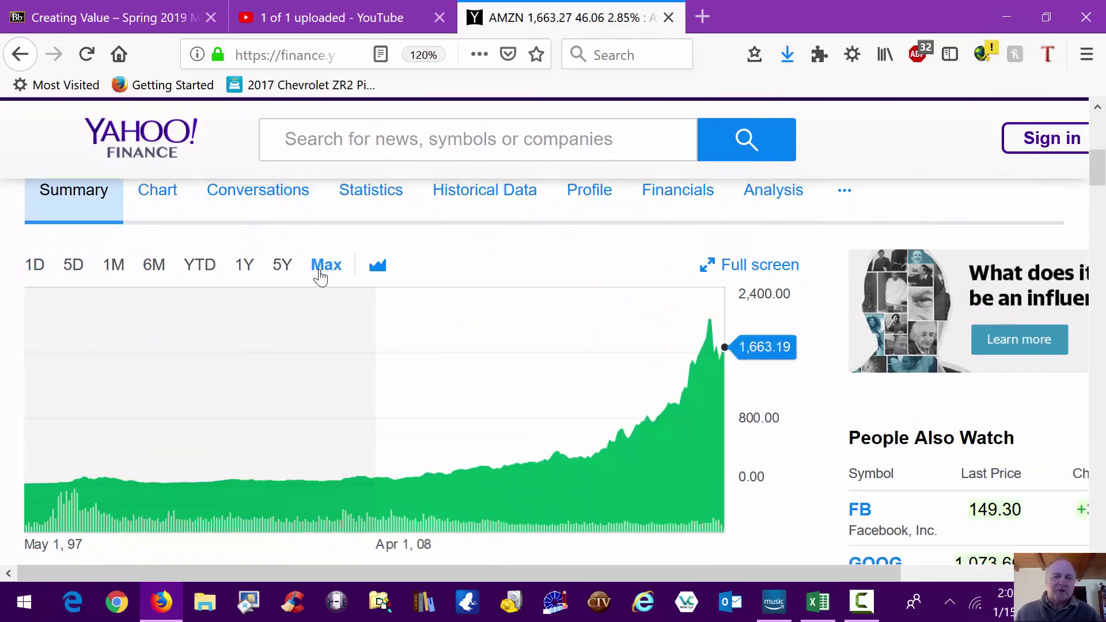
pyautogui.moveTo(715, 342)
pyautogui.scroll(-1, 885, 289)
pyautogui.scroll(-3, 885, 289)
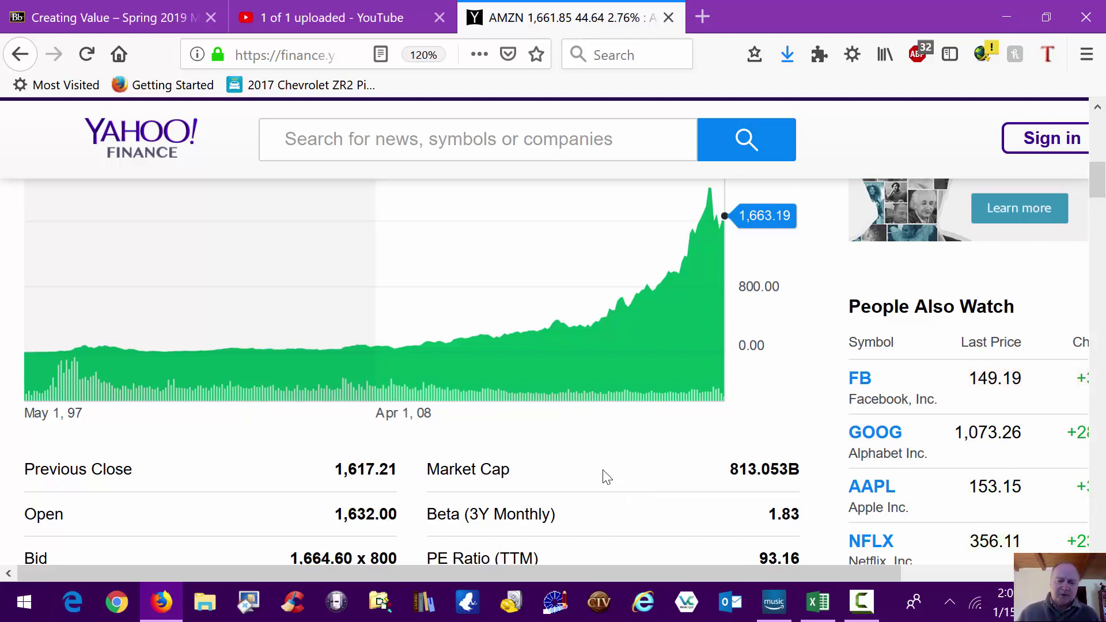
pyautogui.scroll(-2, 597, 479)
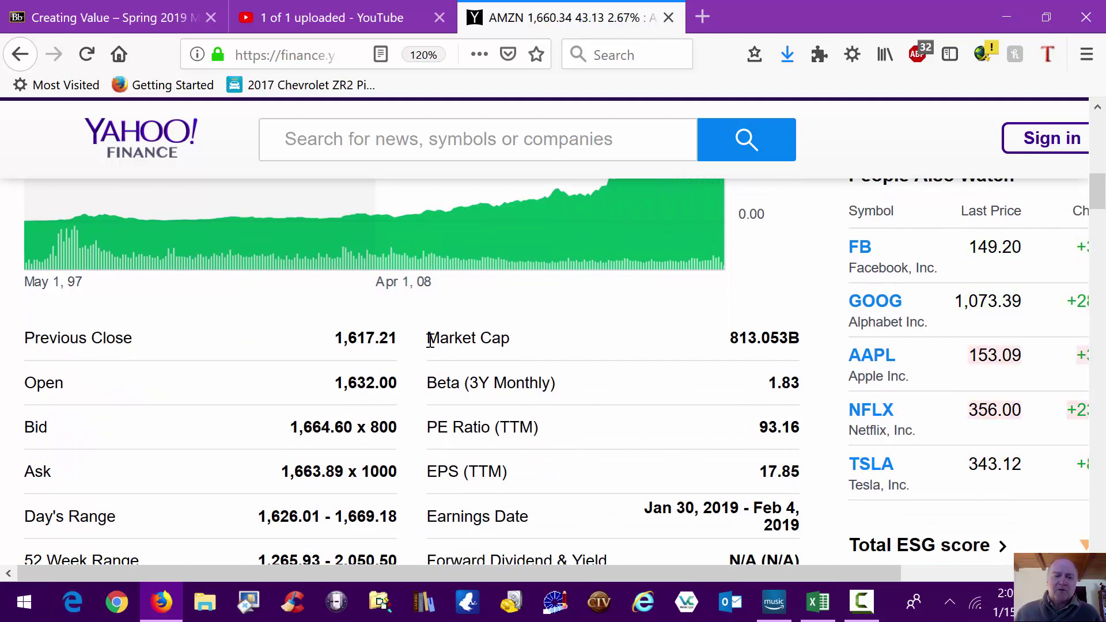
pyautogui.moveTo(429, 340); pyautogui.dragTo(807, 343)
pyautogui.click(667, 391)
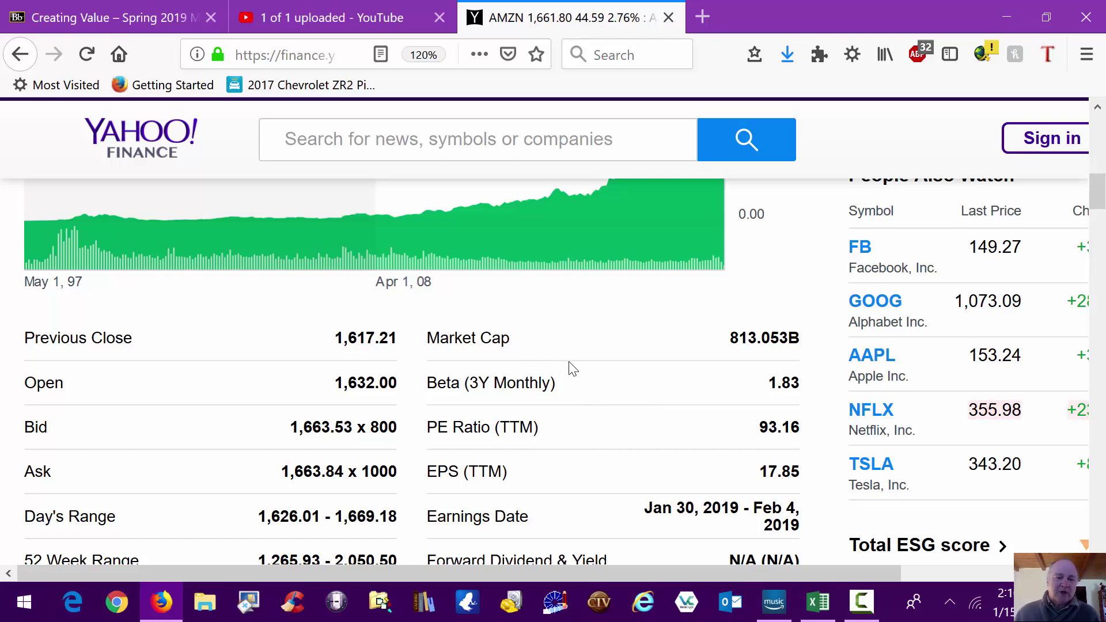
pyautogui.scroll(2, 573, 377)
pyautogui.scroll(2, 573, 387)
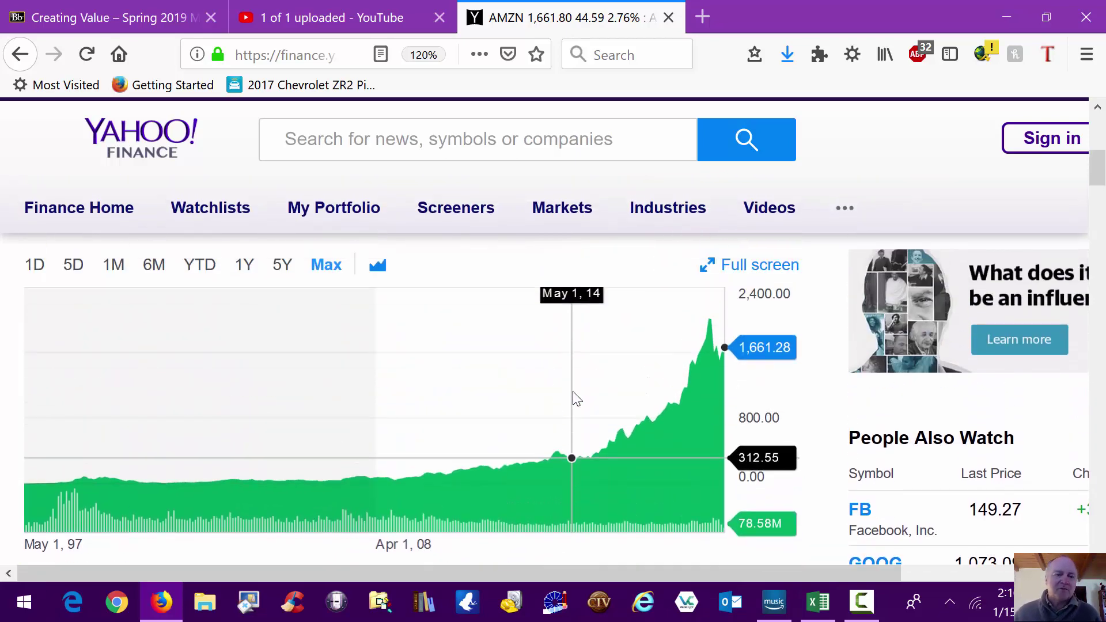
pyautogui.scroll(-2, 575, 403)
pyautogui.scroll(-2, 579, 418)
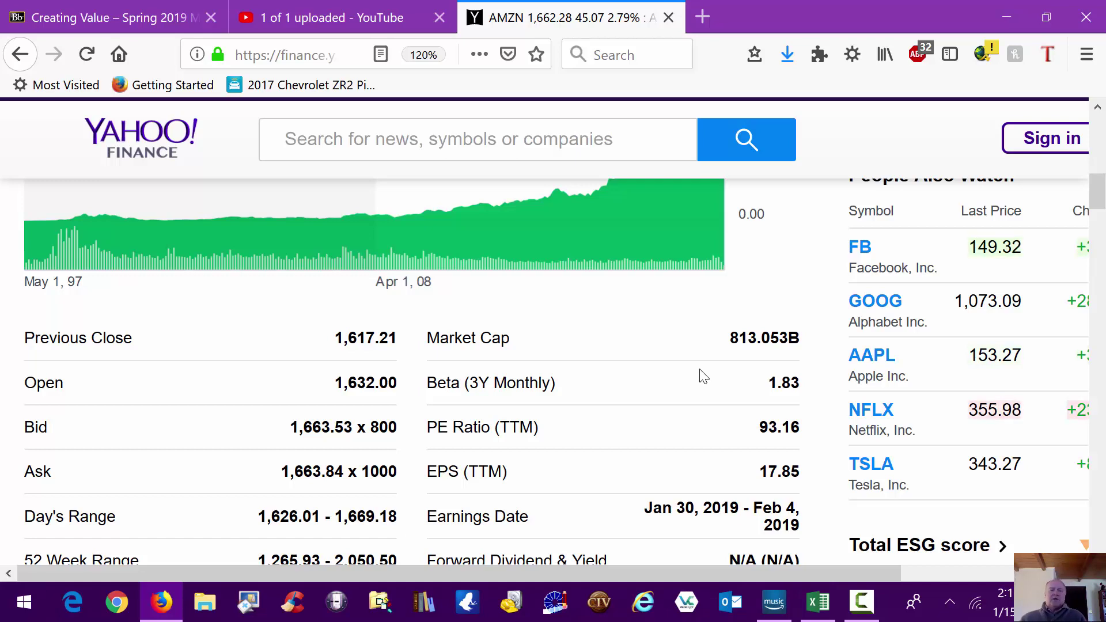
pyautogui.scroll(3, 691, 391)
pyautogui.scroll(2, 699, 475)
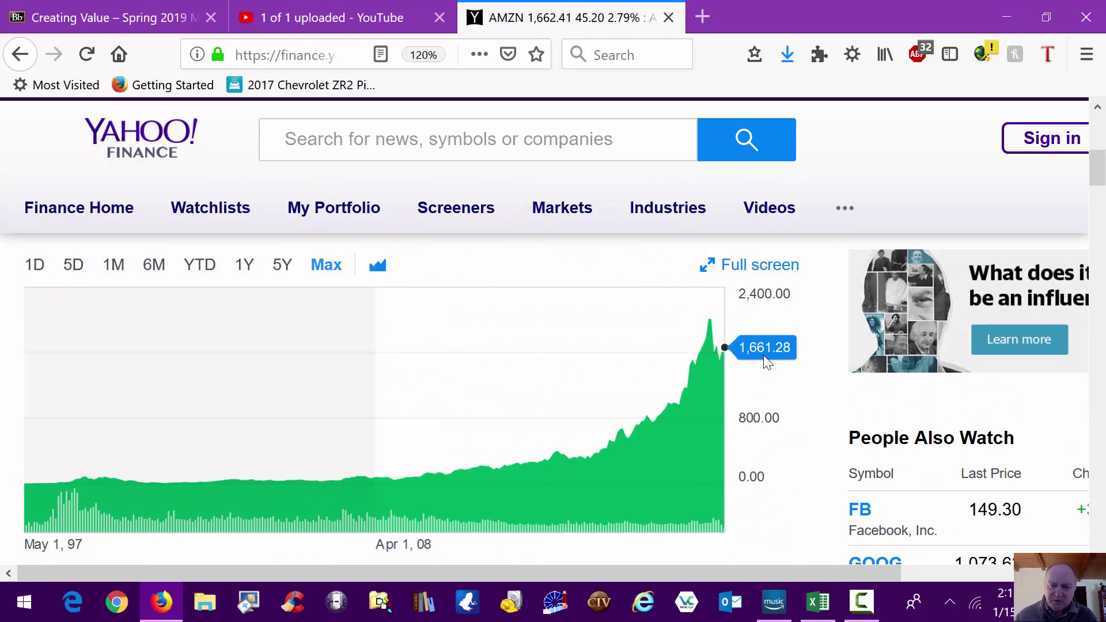
pyautogui.scroll(-4, 765, 363)
pyautogui.scroll(-4, 734, 432)
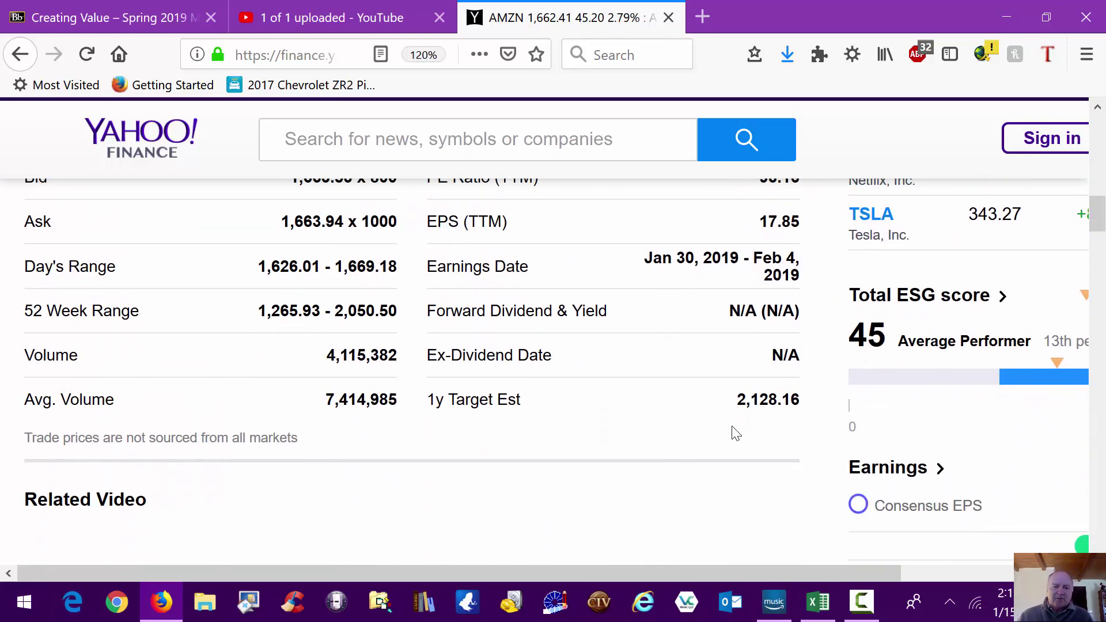
pyautogui.scroll(3, 697, 452)
pyautogui.scroll(1, 694, 454)
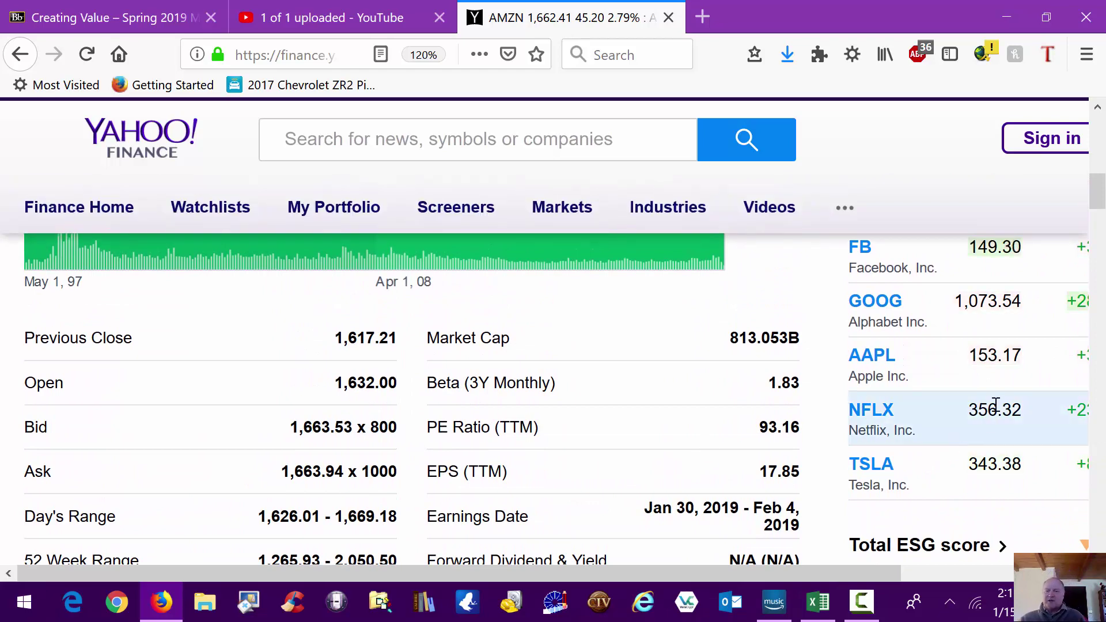
pyautogui.scroll(2, 678, 450)
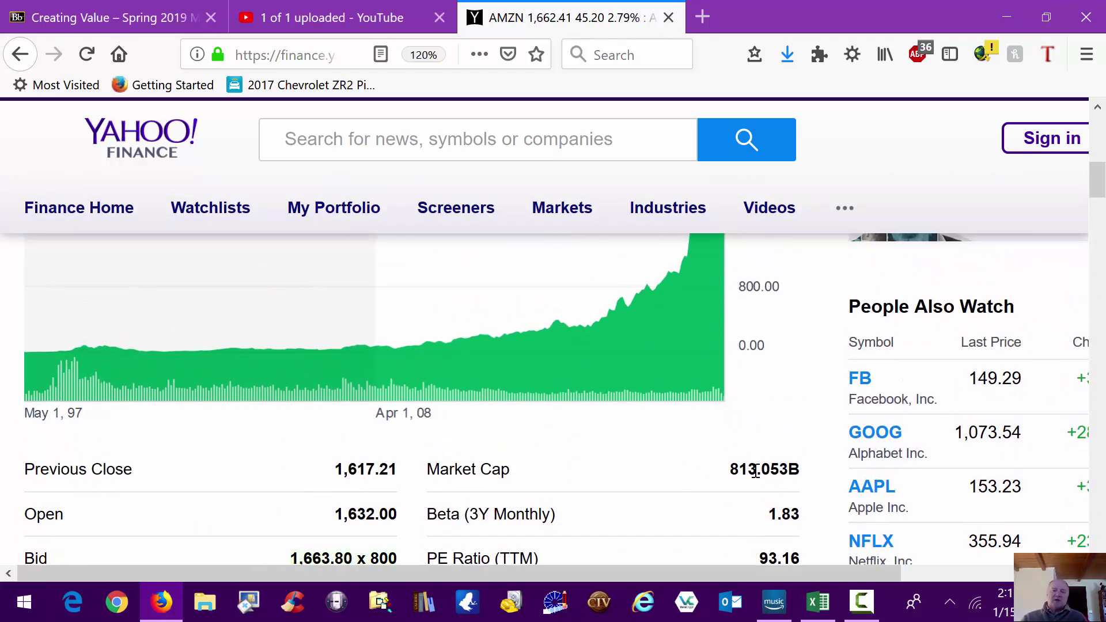
pyautogui.scroll(2, 756, 467)
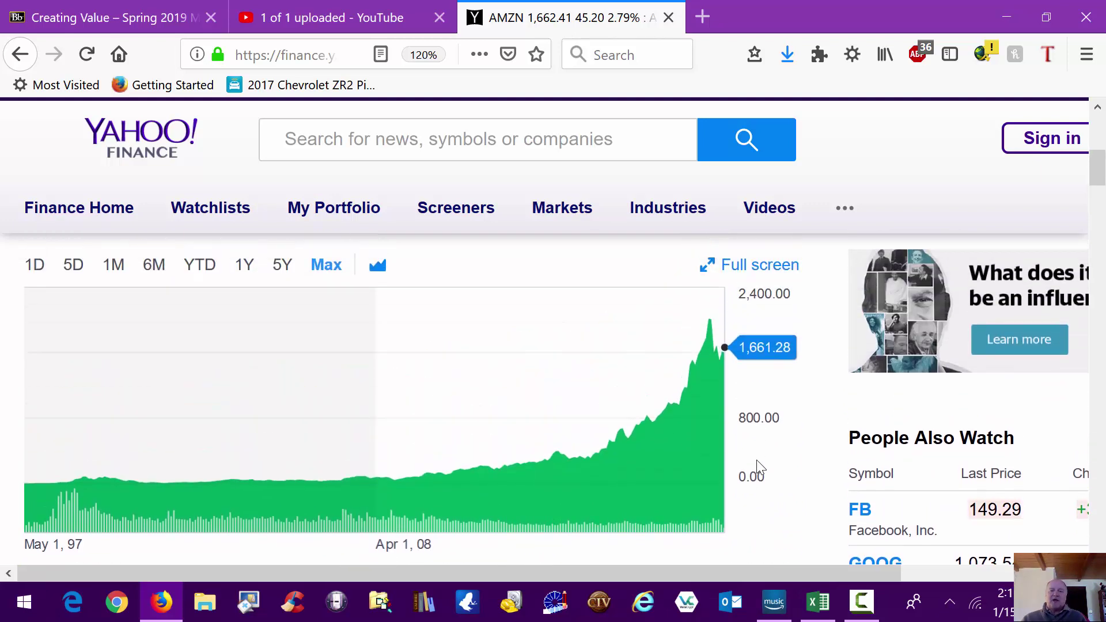
pyautogui.scroll(-2, 758, 468)
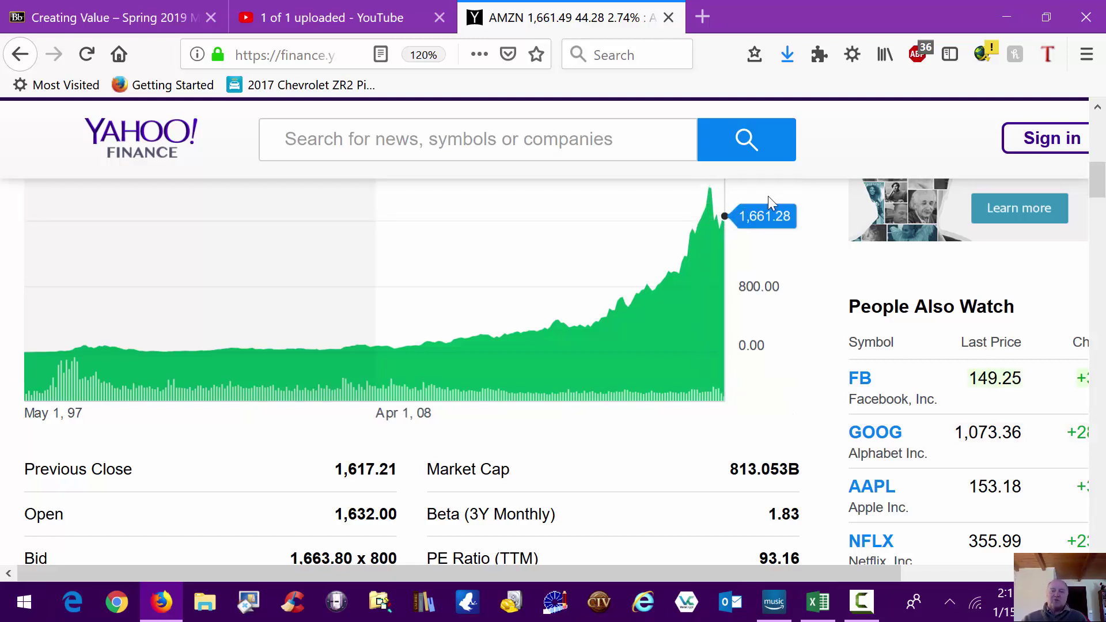
pyautogui.moveTo(789, 174)
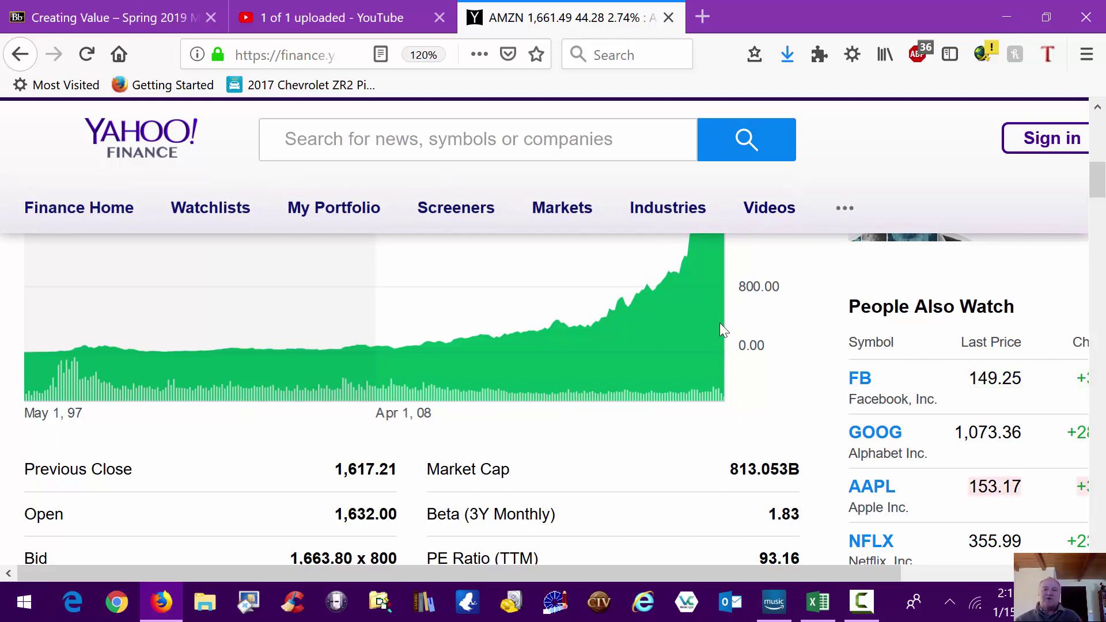
pyautogui.scroll(2, 781, 302)
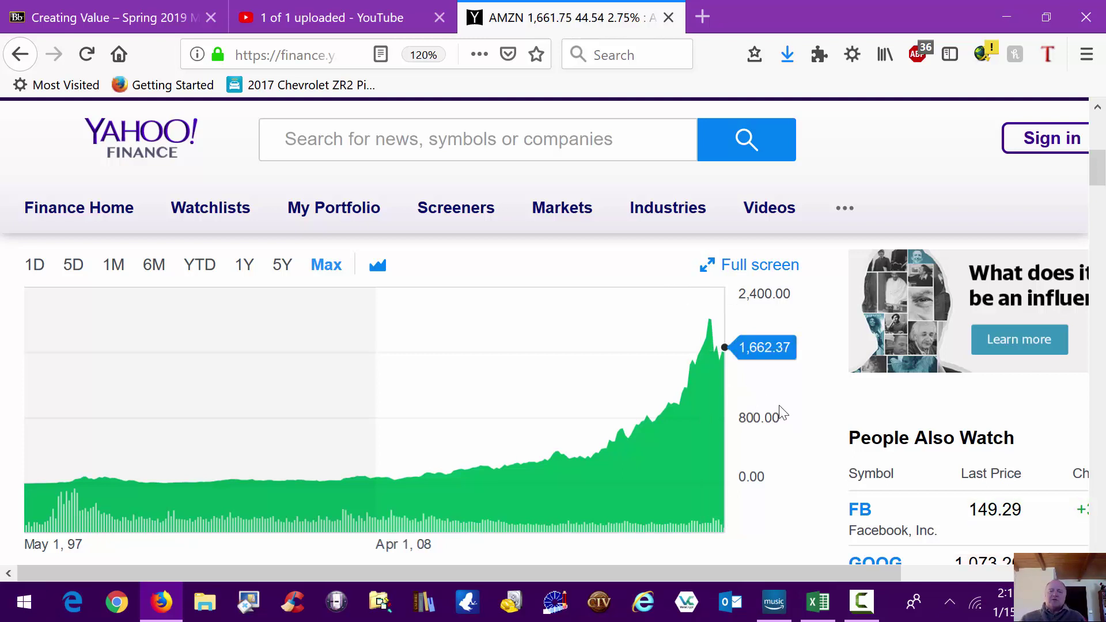
pyautogui.scroll(-2, 749, 410)
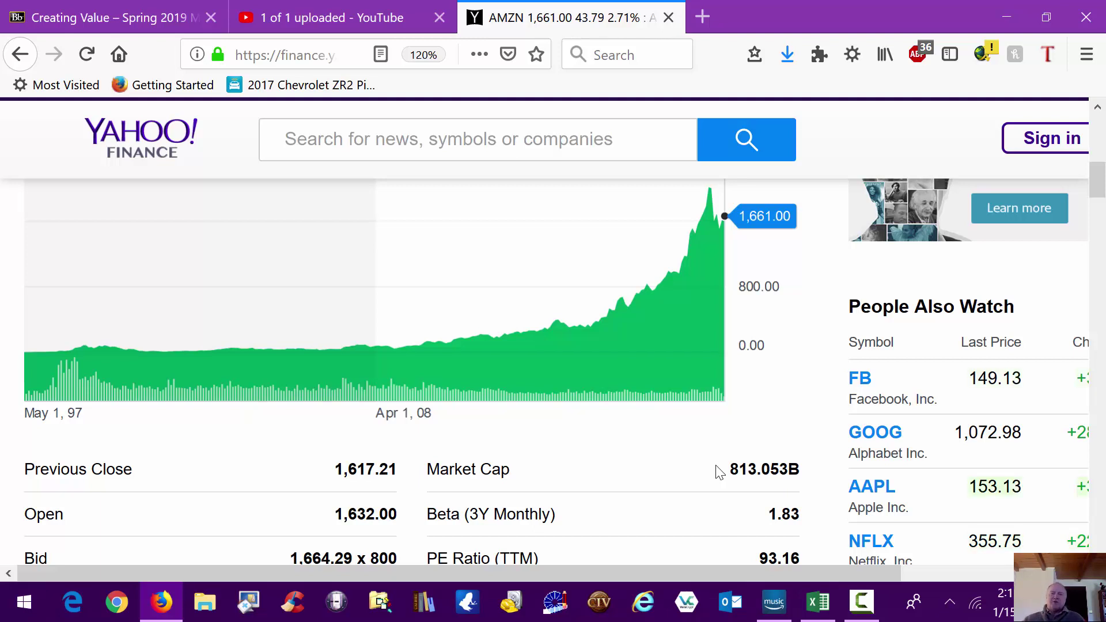
pyautogui.scroll(-2, 592, 426)
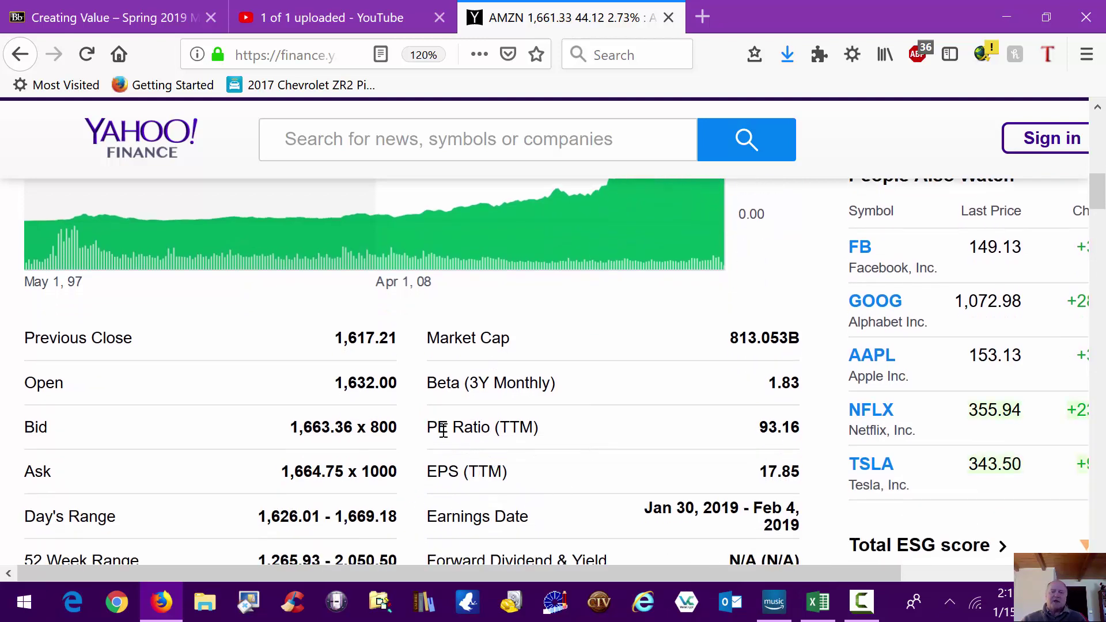
pyautogui.moveTo(427, 429); pyautogui.dragTo(811, 444)
pyautogui.click(811, 444)
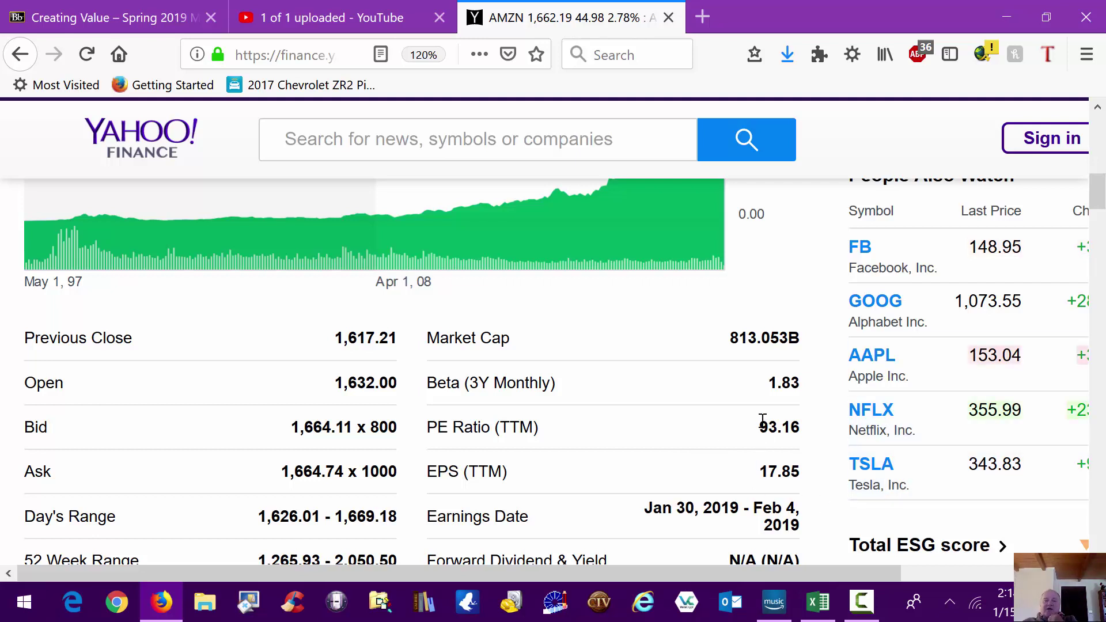
# Highlight the 93.16 PE ratio value in the AMZN statistics table
pyautogui.moveTo(755, 432); pyautogui.dragTo(804, 433)
pyautogui.click(727, 445)
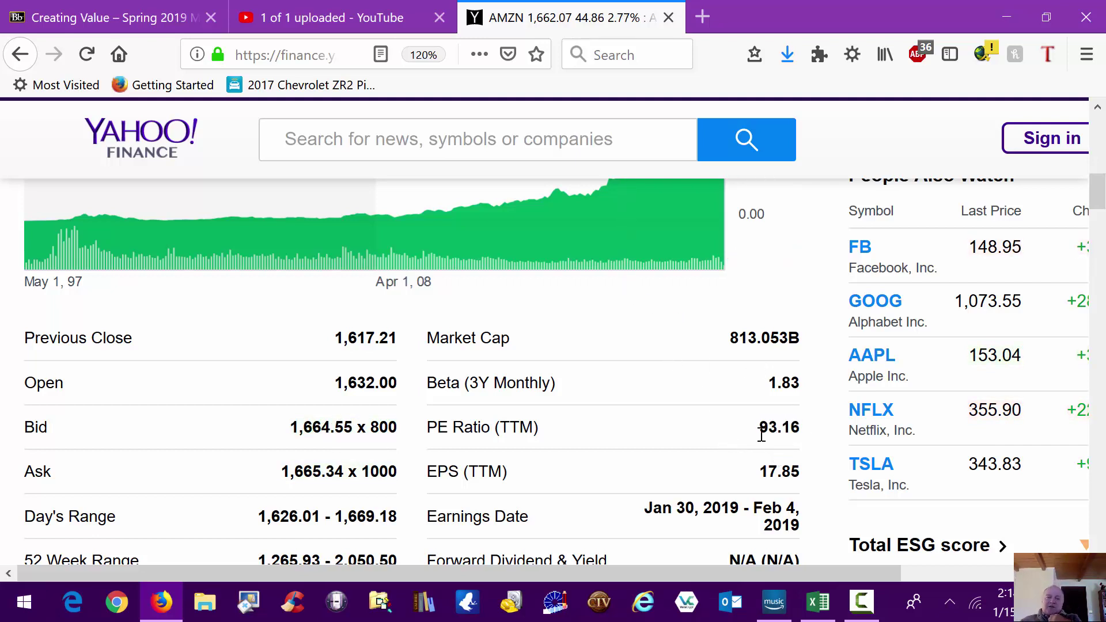
pyautogui.moveTo(759, 433); pyautogui.dragTo(805, 443)
pyautogui.click(802, 446)
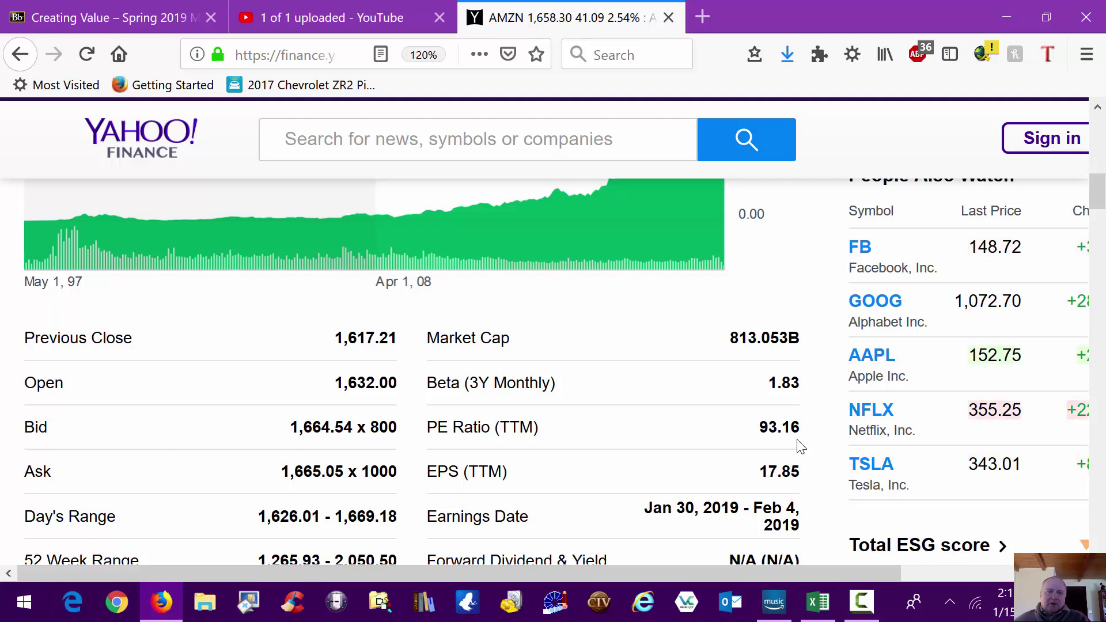
# Change the AMZN summary chart range from Max to 5Y
pyautogui.scroll(5, 699, 426)
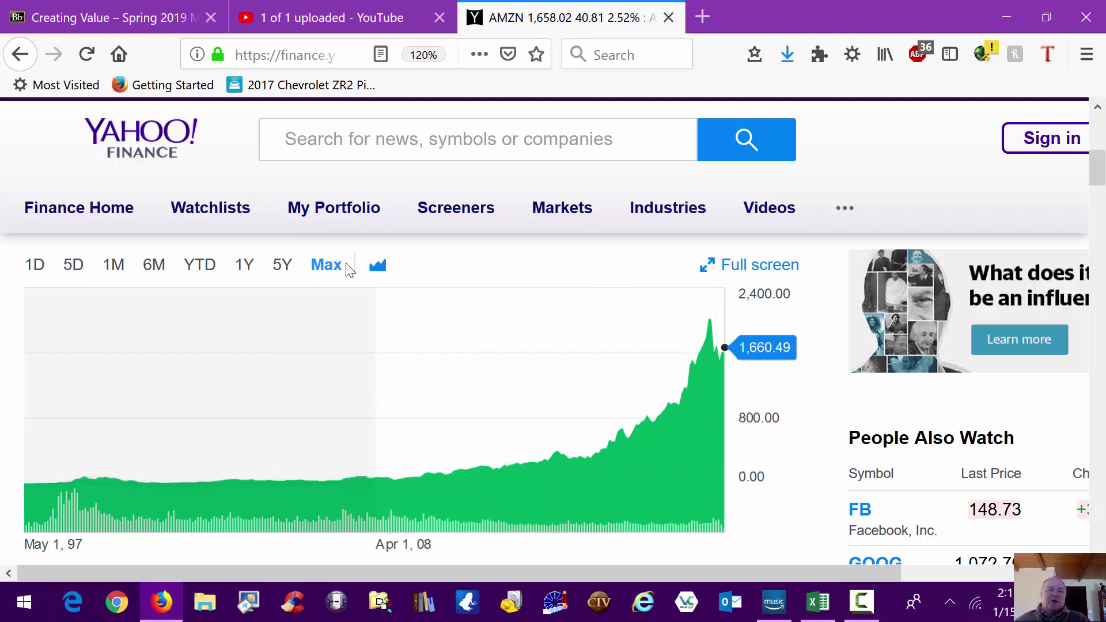
pyautogui.scroll(2, 550, 334)
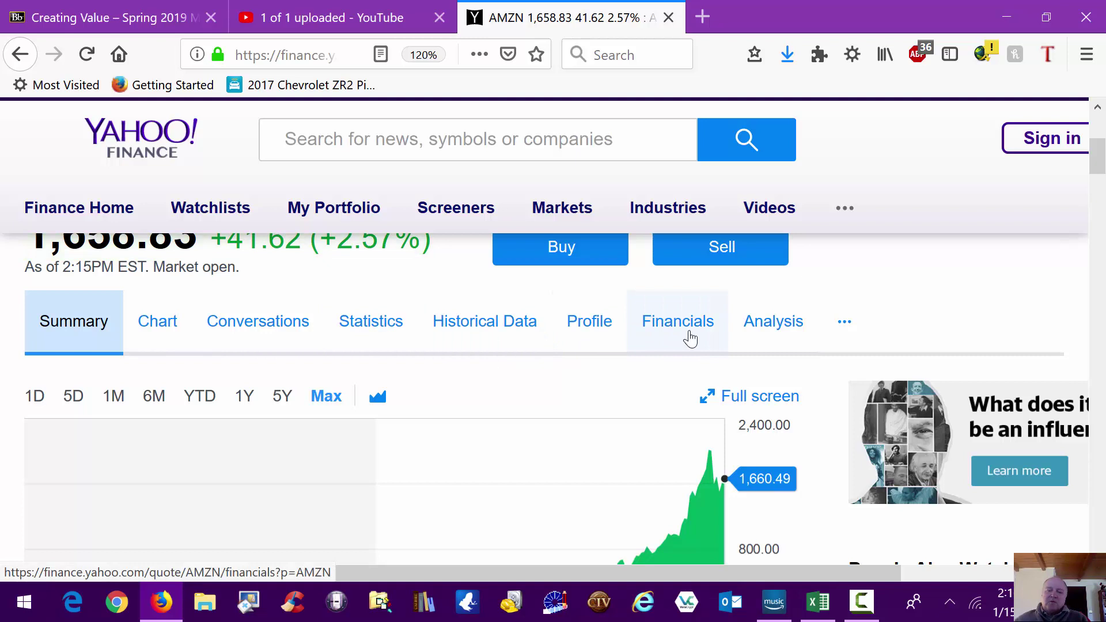
pyautogui.scroll(-2, 630, 412)
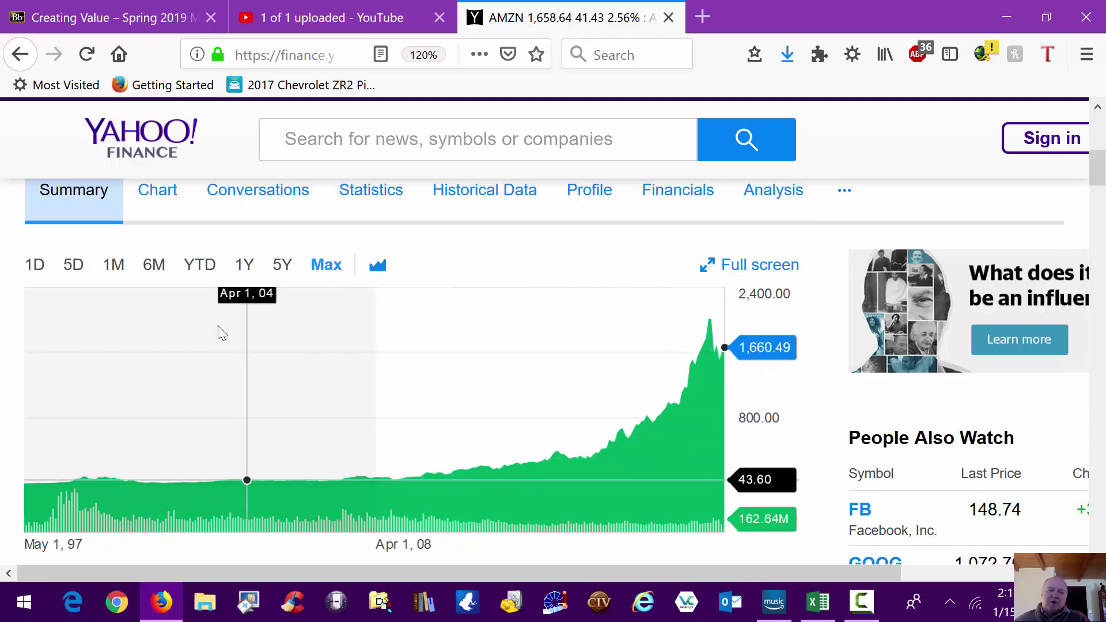
pyautogui.click(282, 266)
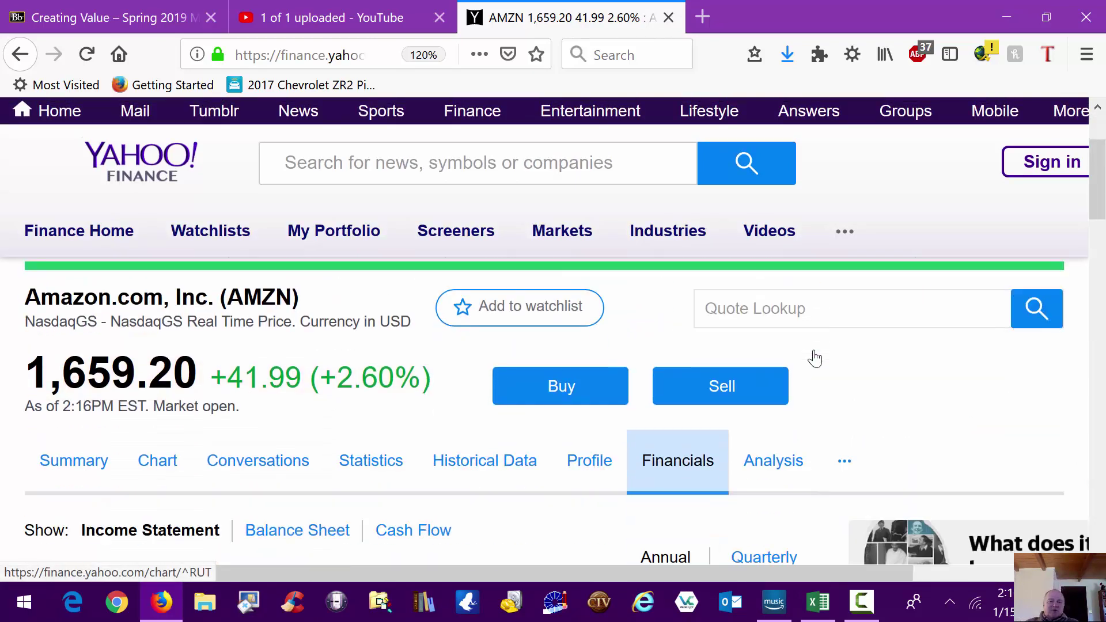
# Select each Total Revenue figure for 2014–2017, from 88,988,000 to 177,866,000
pyautogui.scroll(-5, 790, 416)
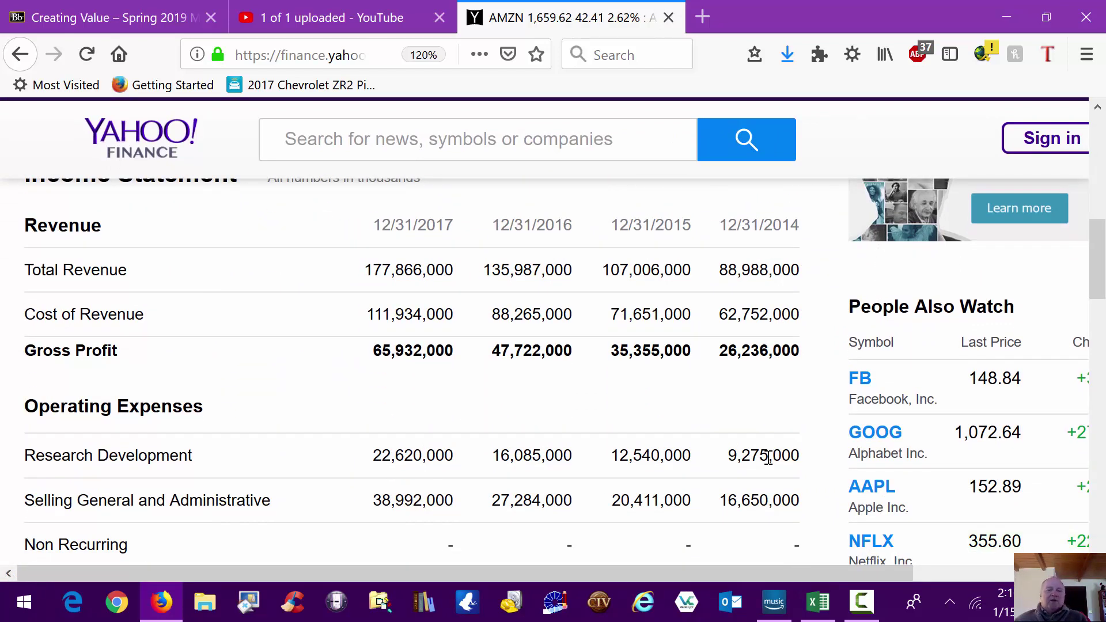
pyautogui.doubleClick(714, 274)
pyautogui.moveTo(624, 266); pyautogui.dragTo(599, 274)
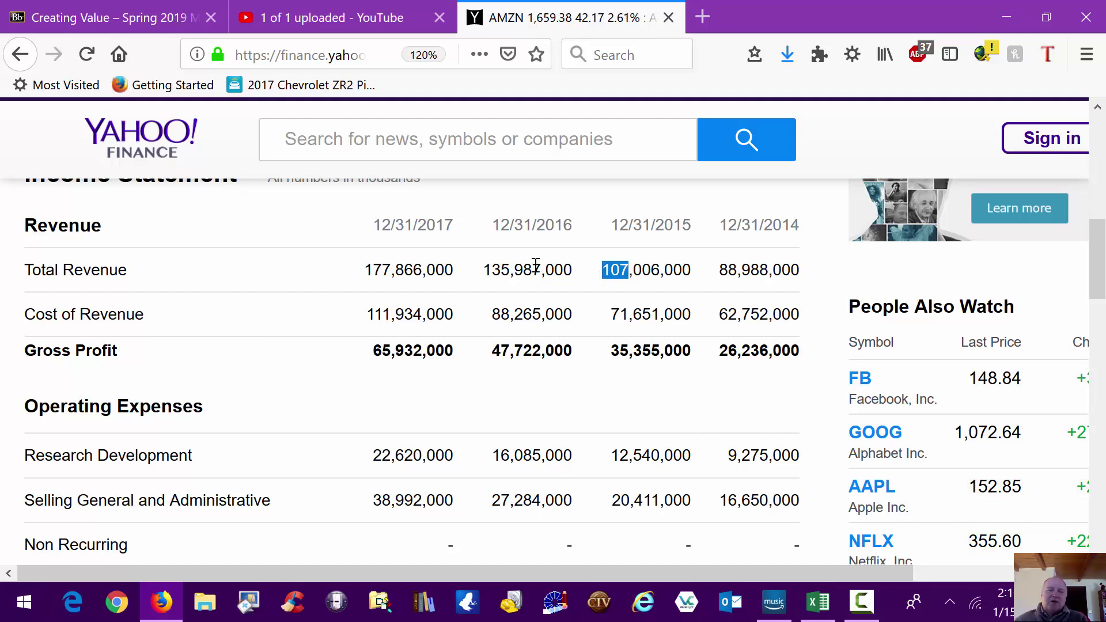
pyautogui.moveTo(508, 267); pyautogui.dragTo(483, 273)
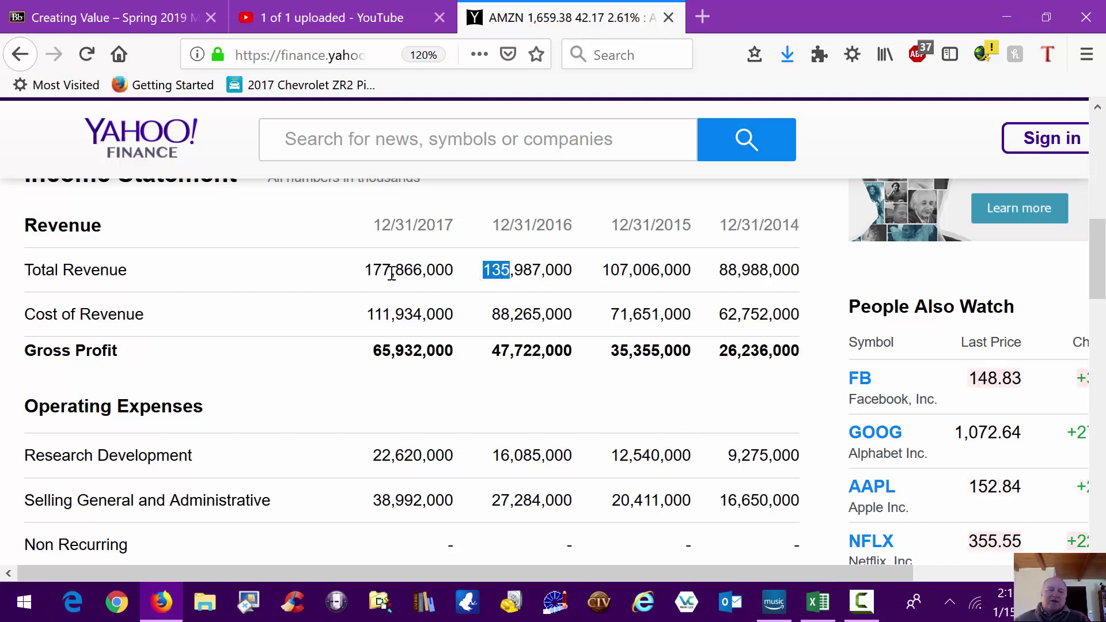
pyautogui.moveTo(393, 268); pyautogui.dragTo(361, 270)
pyautogui.click(742, 345)
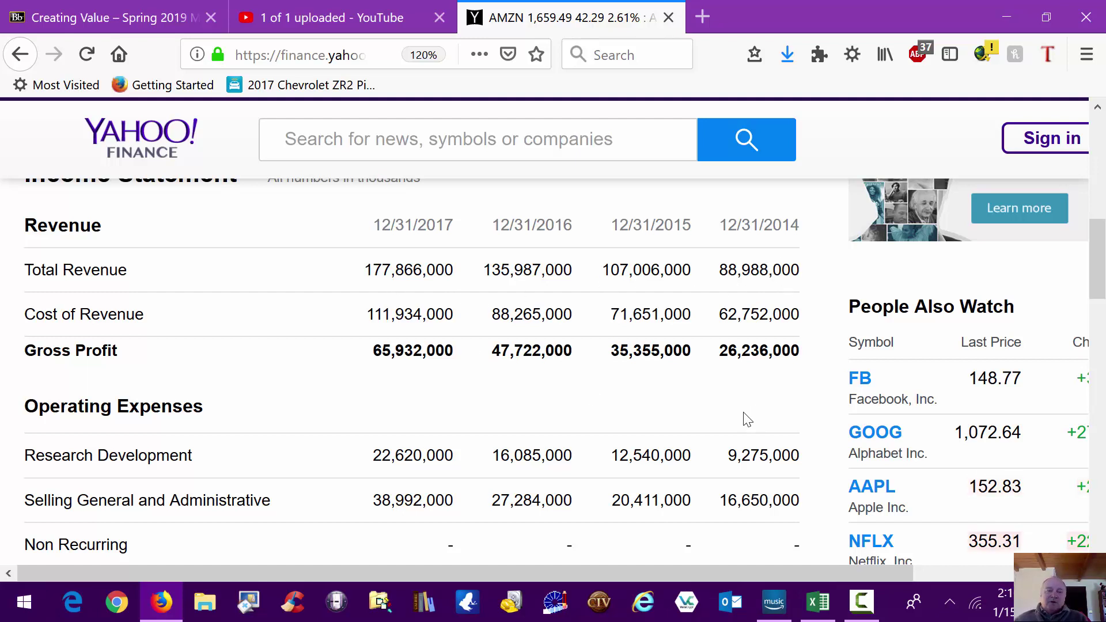
pyautogui.scroll(-2, 671, 389)
pyautogui.scroll(2, 670, 388)
pyautogui.scroll(-2, 670, 387)
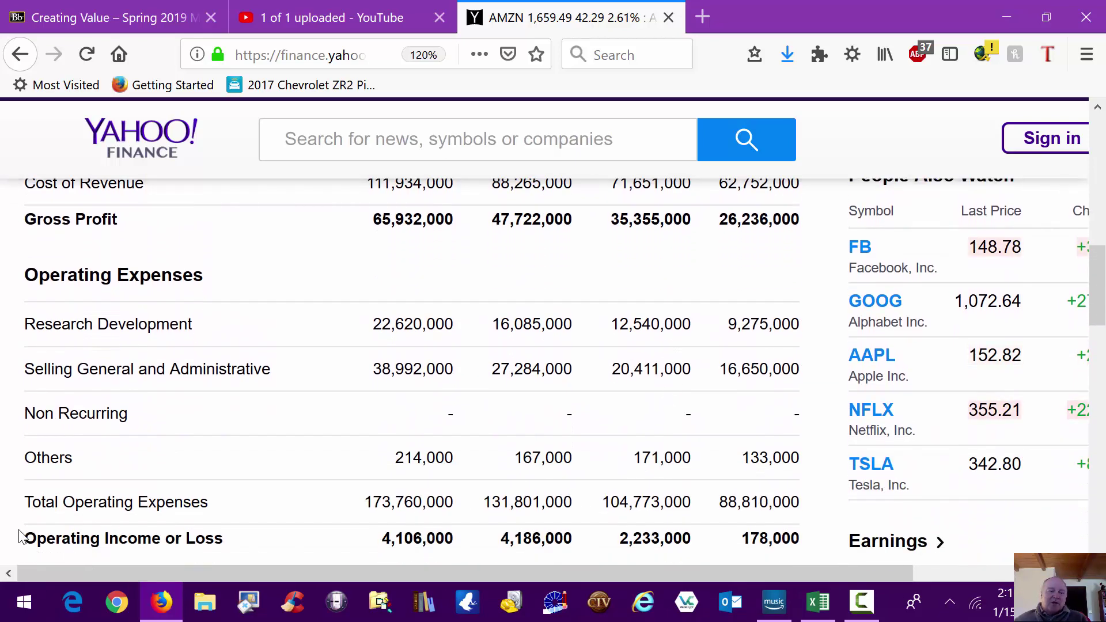
pyautogui.moveTo(24, 537)
pyautogui.mouseDown()
pyautogui.moveTo(813, 548)
pyautogui.moveTo(395, 532)
pyautogui.moveTo(24, 535)
pyautogui.mouseUp()
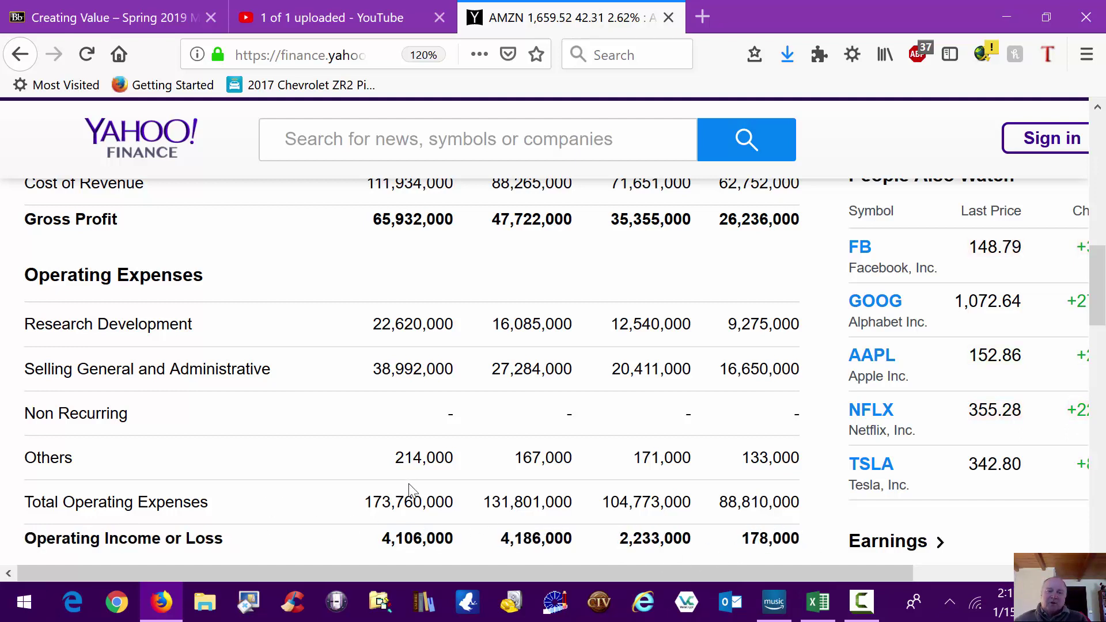
pyautogui.scroll(-3, 556, 478)
pyautogui.scroll(2, 576, 481)
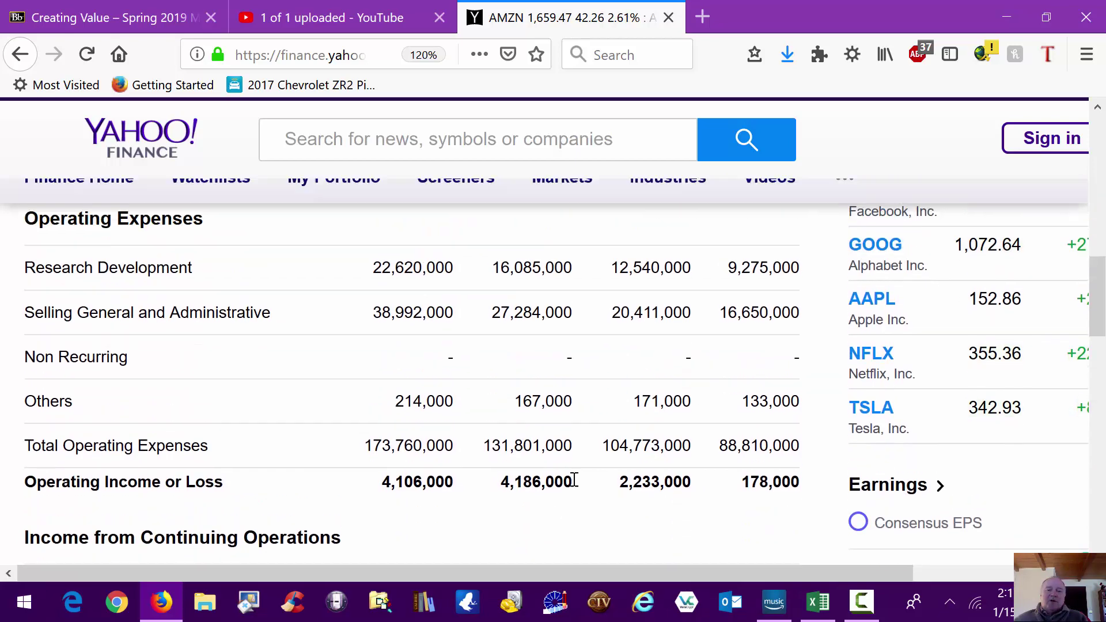
pyautogui.scroll(1, 589, 484)
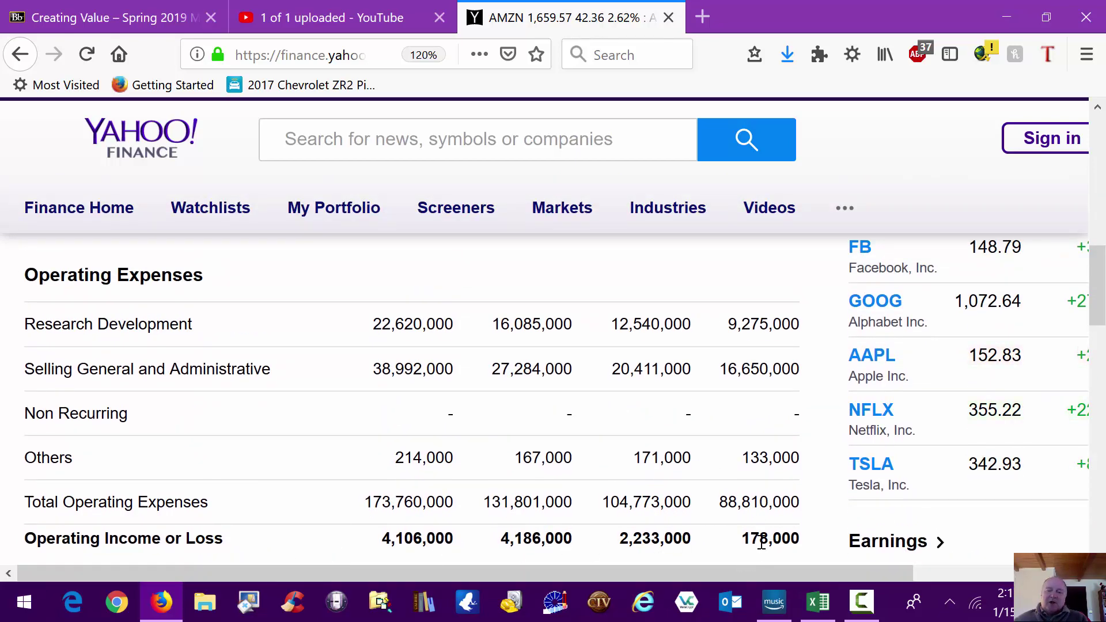
pyautogui.moveTo(732, 545); pyautogui.dragTo(820, 550)
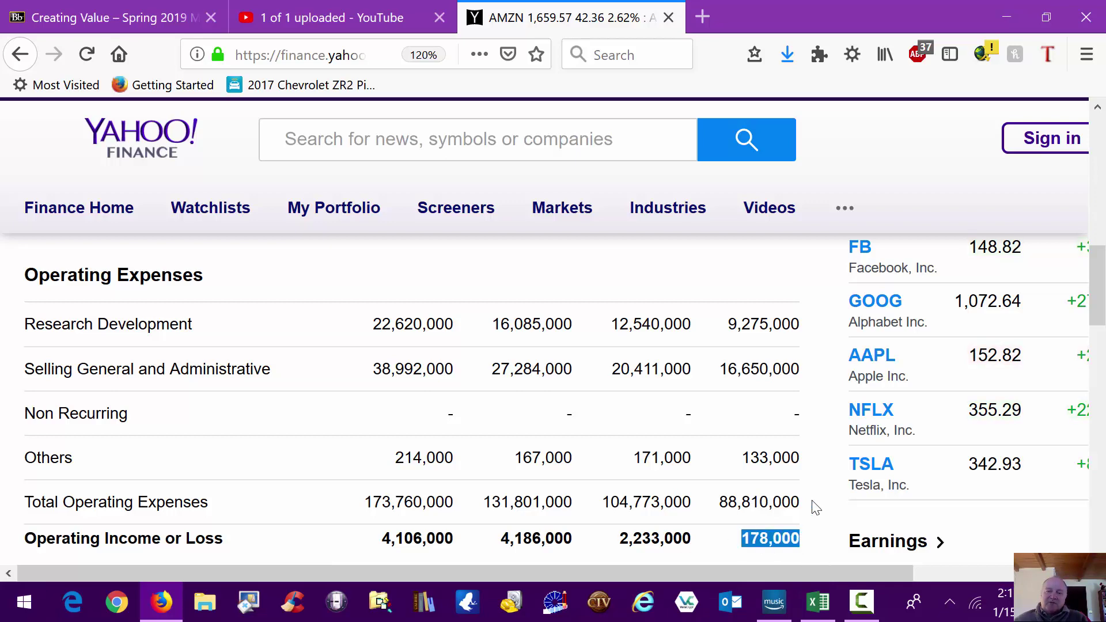
pyautogui.scroll(5, 815, 510)
pyautogui.scroll(-5, 815, 517)
pyautogui.moveTo(689, 408); pyautogui.dragTo(612, 426)
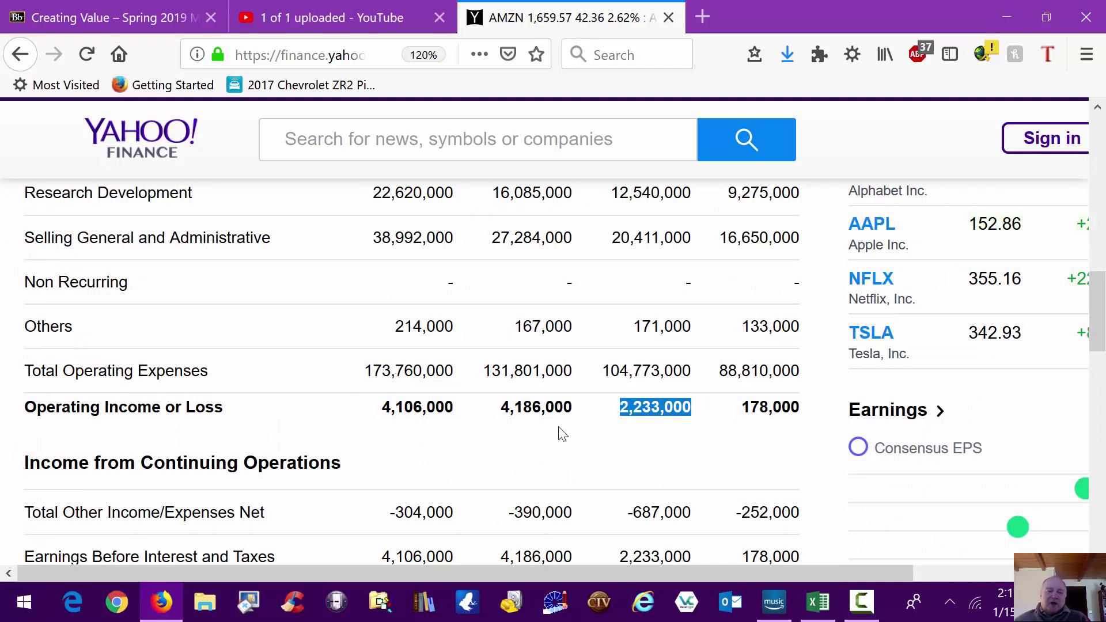
pyautogui.moveTo(578, 413); pyautogui.dragTo(376, 409)
pyautogui.scroll(3, 537, 486)
pyautogui.scroll(2, 537, 485)
pyautogui.scroll(-5, 537, 486)
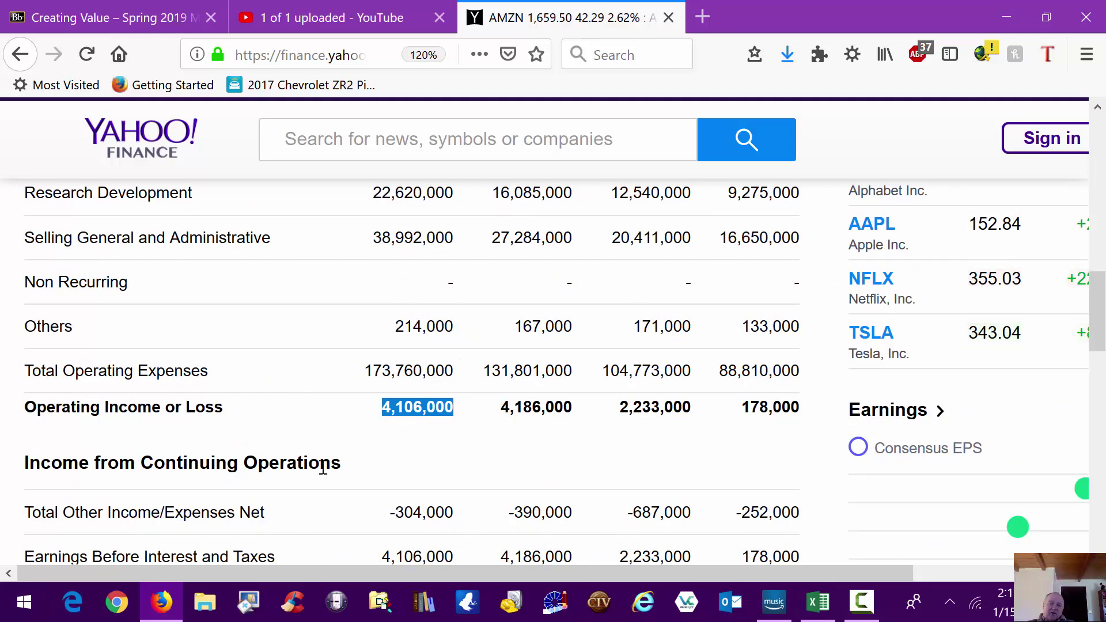
pyautogui.scroll(2, 575, 437)
pyautogui.scroll(4, 572, 450)
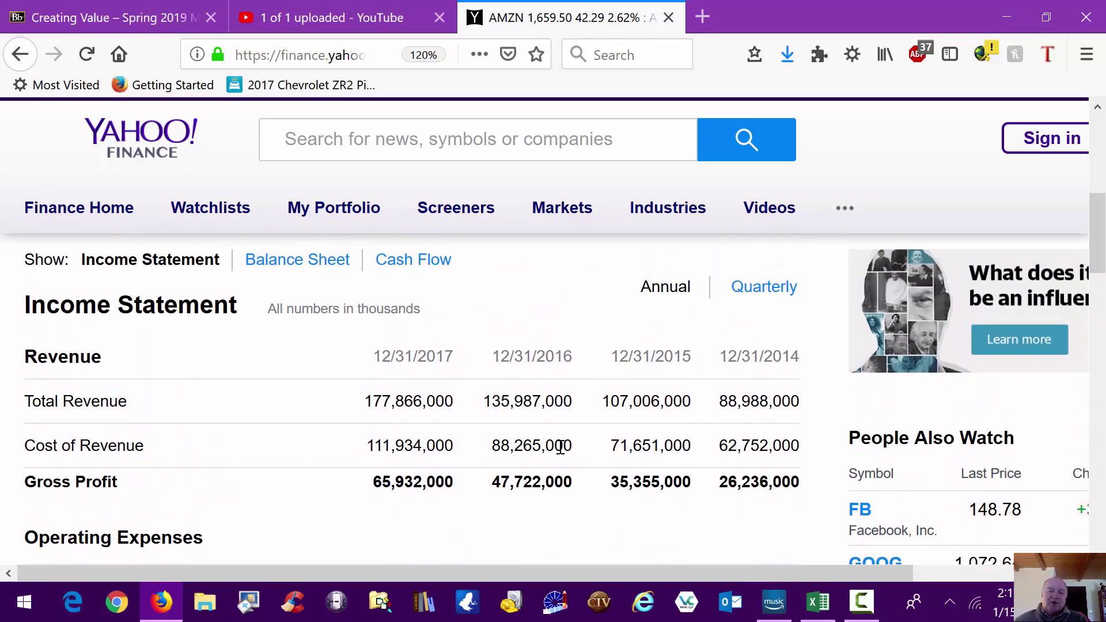
pyautogui.moveTo(804, 407); pyautogui.dragTo(362, 403)
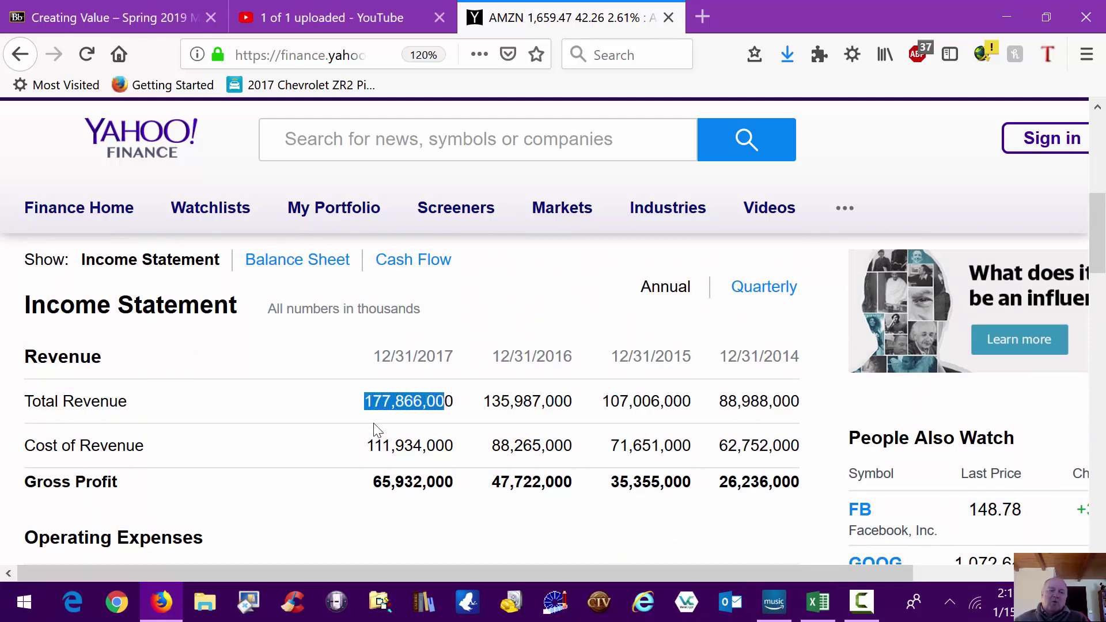
pyautogui.scroll(-3, 373, 426)
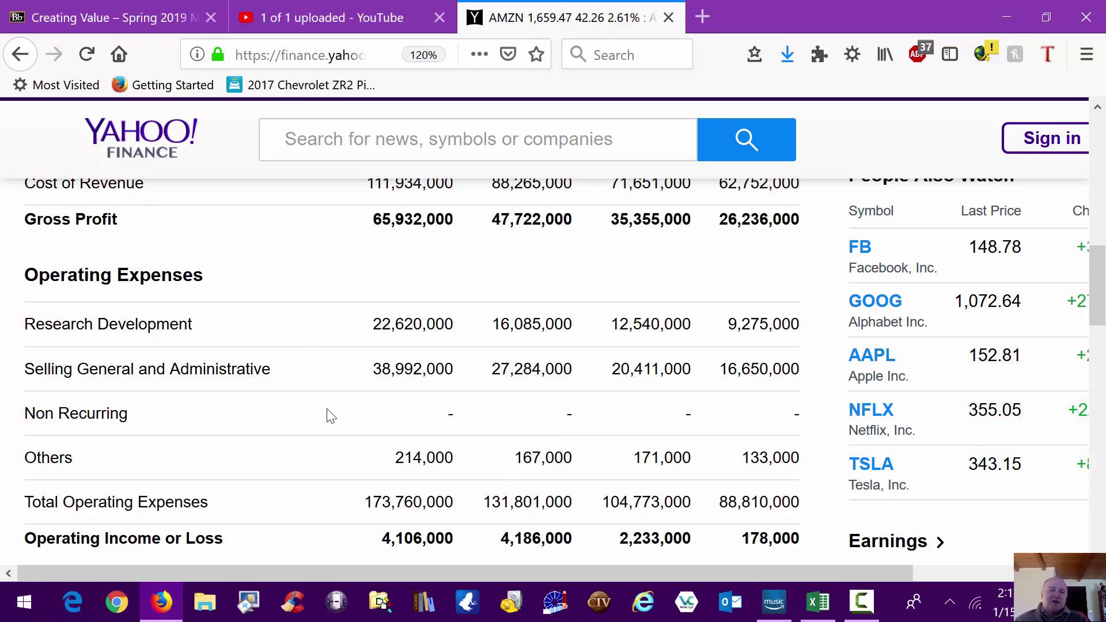
pyautogui.scroll(2, 415, 293)
pyautogui.moveTo(364, 269)
pyautogui.mouseDown()
pyautogui.moveTo(461, 270)
pyautogui.moveTo(358, 270)
pyautogui.mouseUp()
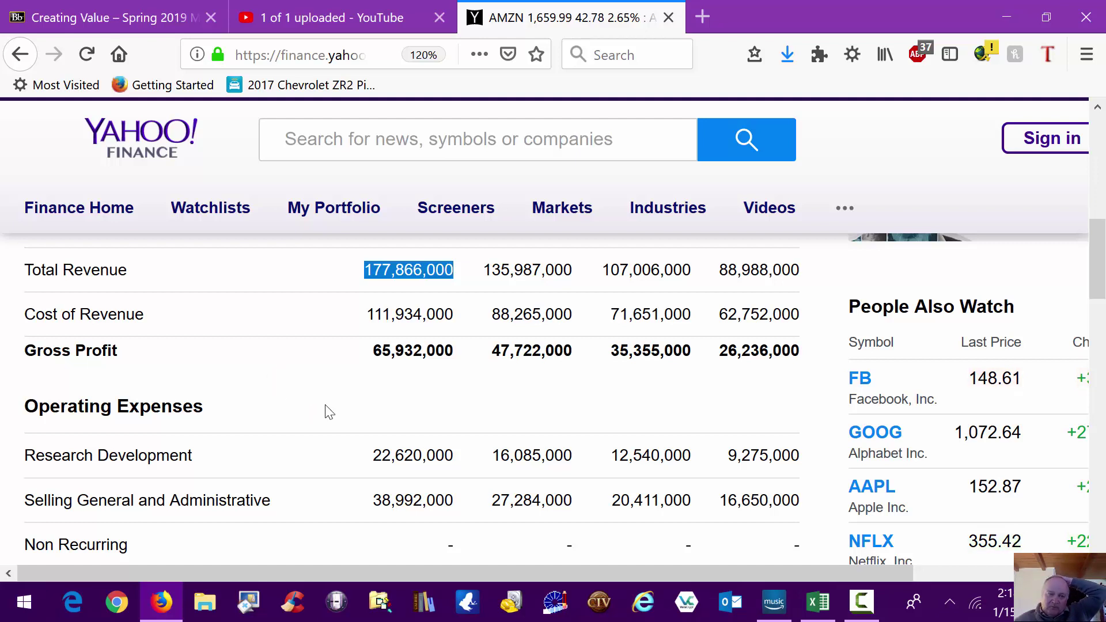
pyautogui.scroll(-3, 420, 429)
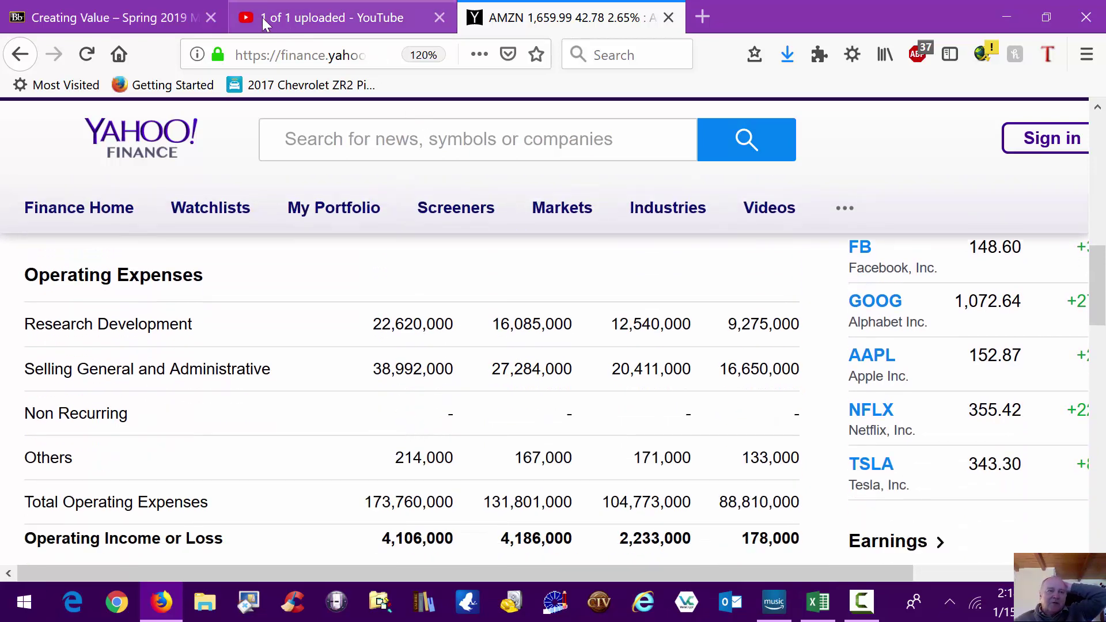
# On the Creating Value tab, highlight the question on how income statements explain stock value variations
pyautogui.click(88, 21)
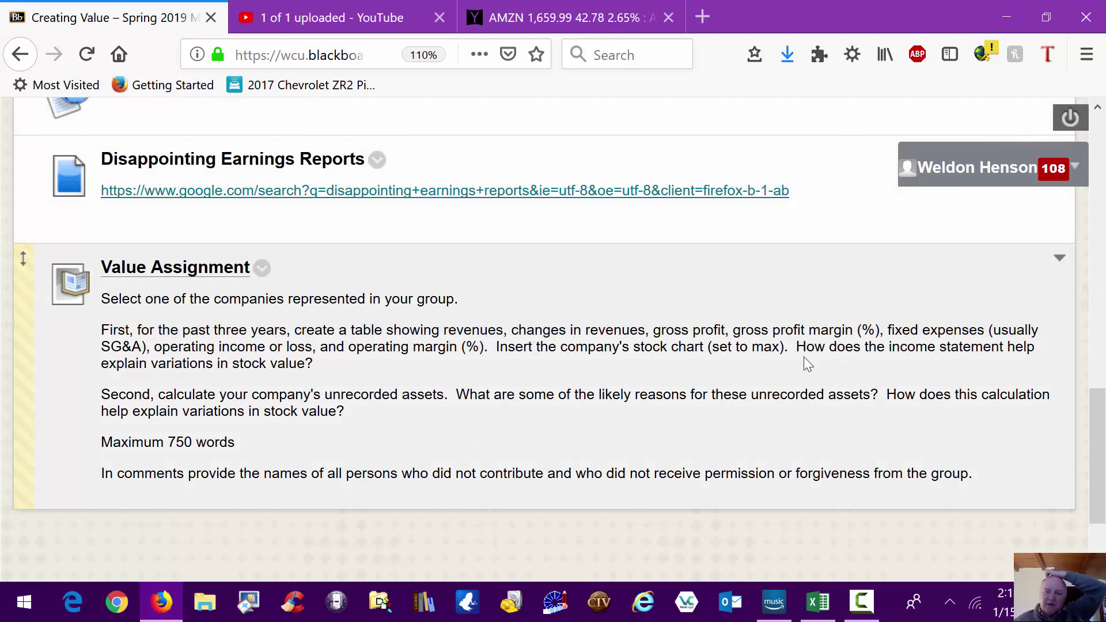
pyautogui.moveTo(793, 346); pyautogui.dragTo(810, 362)
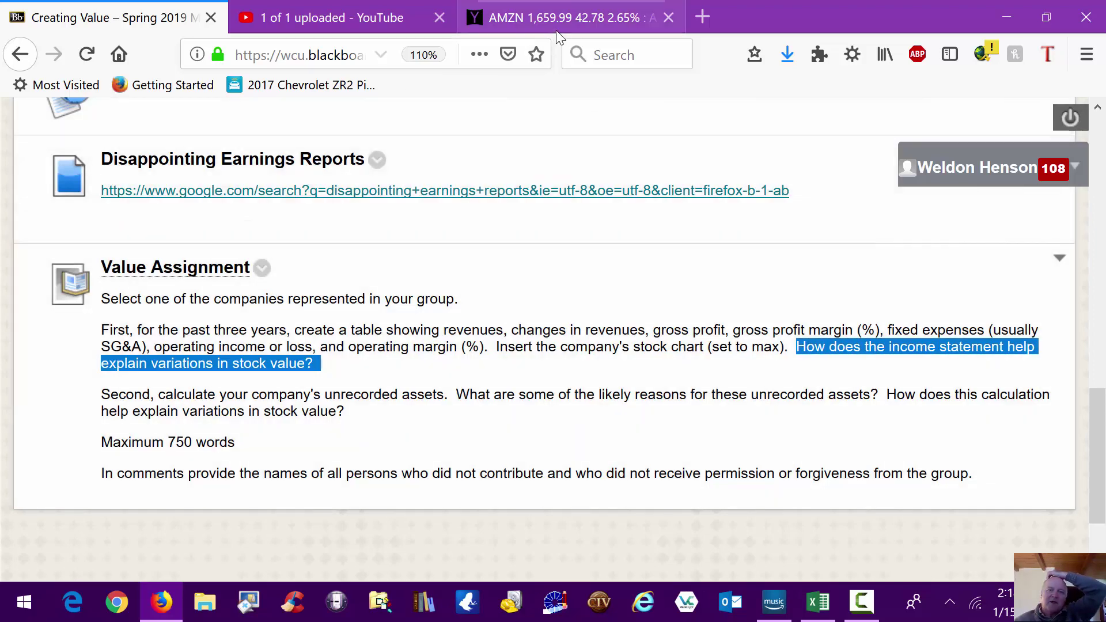
# Return to Amazon's income statement and highlight Total Revenue for 2016 back to 2014
pyautogui.click(560, 23)
pyautogui.scroll(3, 616, 407)
pyautogui.scroll(3, 613, 414)
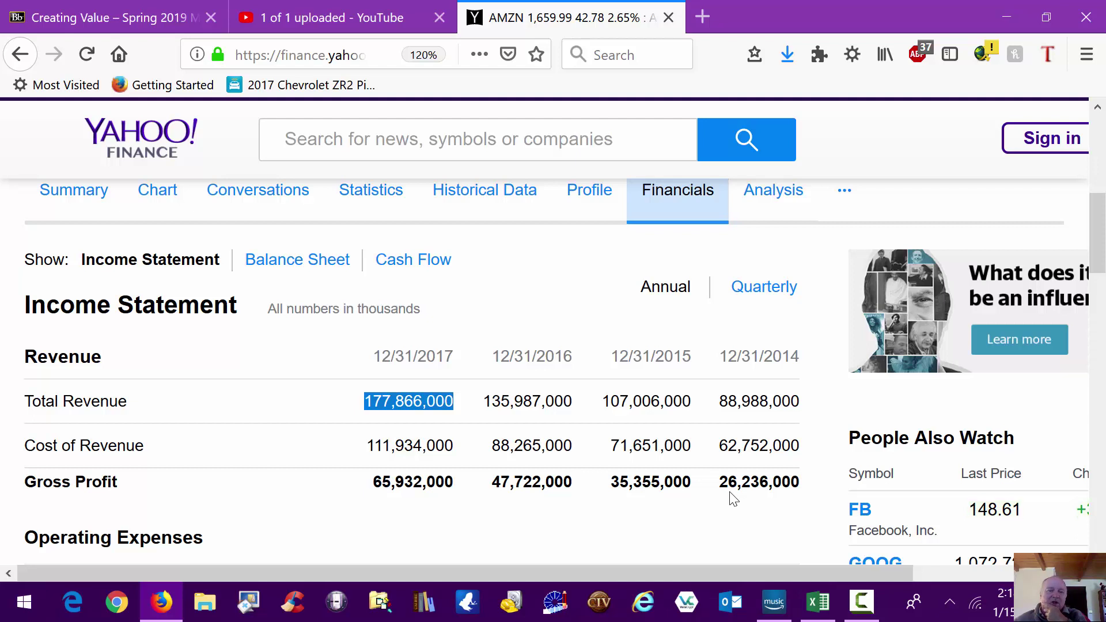
pyautogui.moveTo(806, 406); pyautogui.dragTo(361, 396)
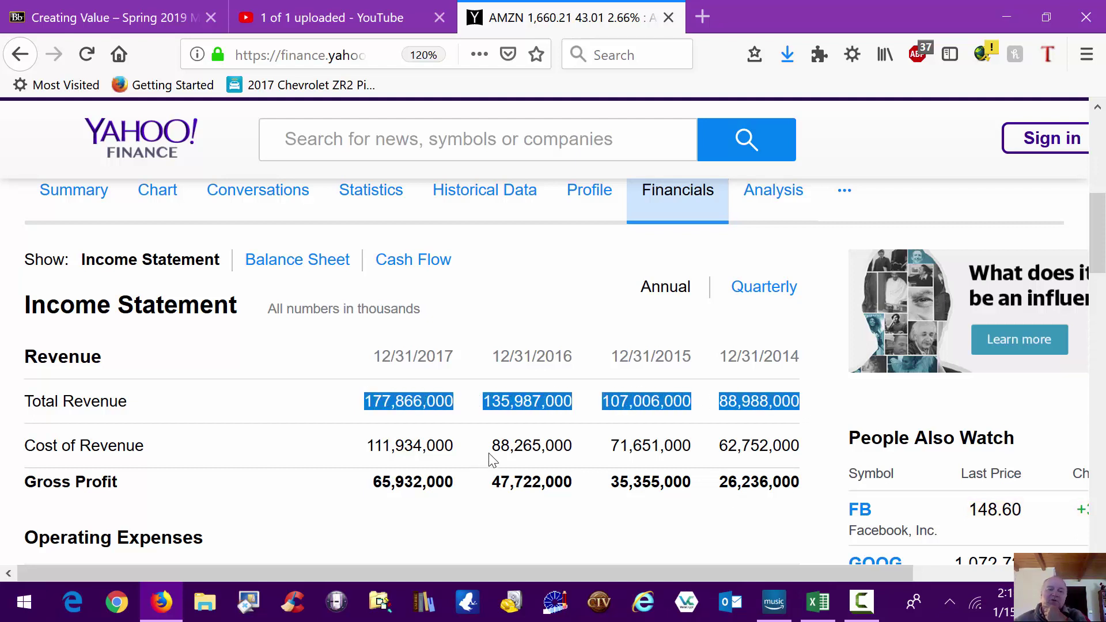
pyautogui.scroll(-2, 493, 461)
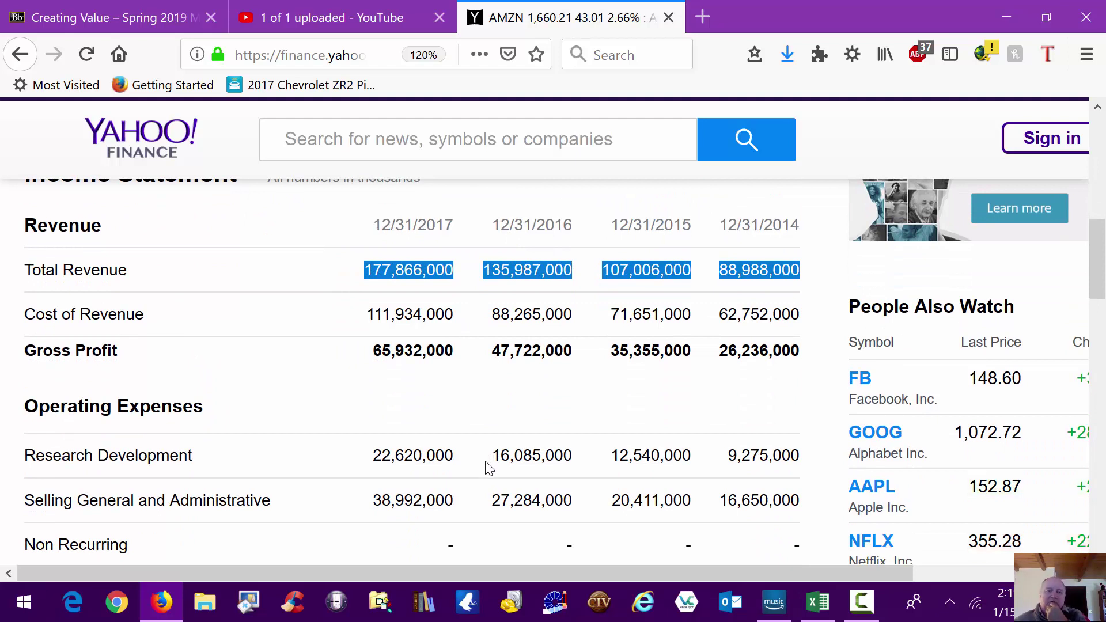
pyautogui.scroll(2, 485, 467)
# Point out the 12/31/2017 date and 2017 Total Revenue, briefly checking the Value Assignment instructions
pyautogui.moveTo(456, 359); pyautogui.dragTo(373, 365)
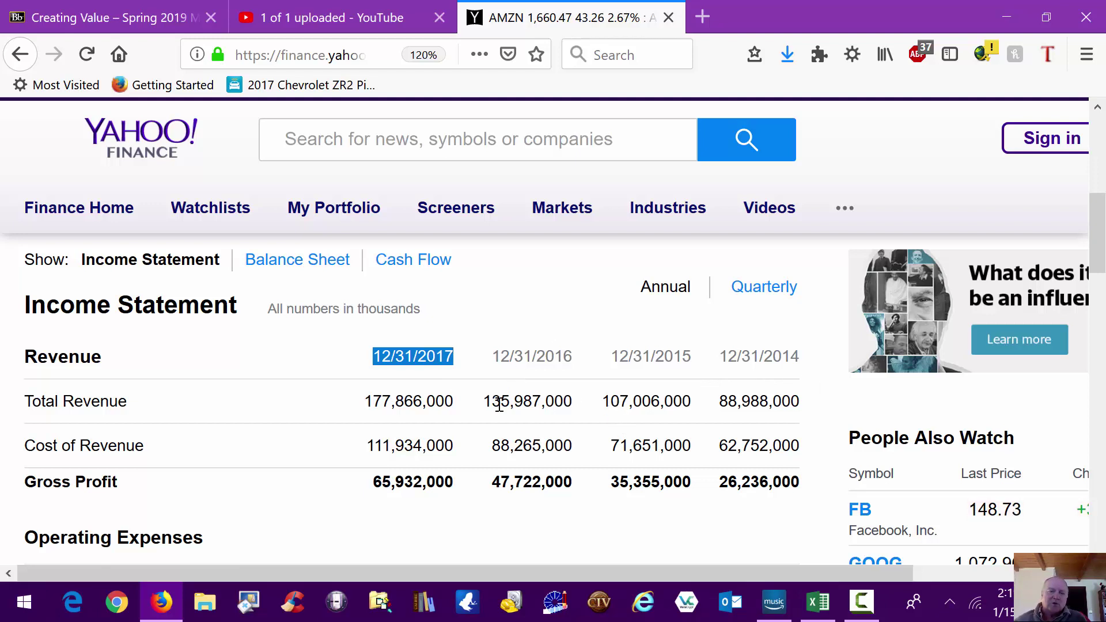
pyautogui.moveTo(390, 403); pyautogui.dragTo(294, 409)
pyautogui.click(259, 408)
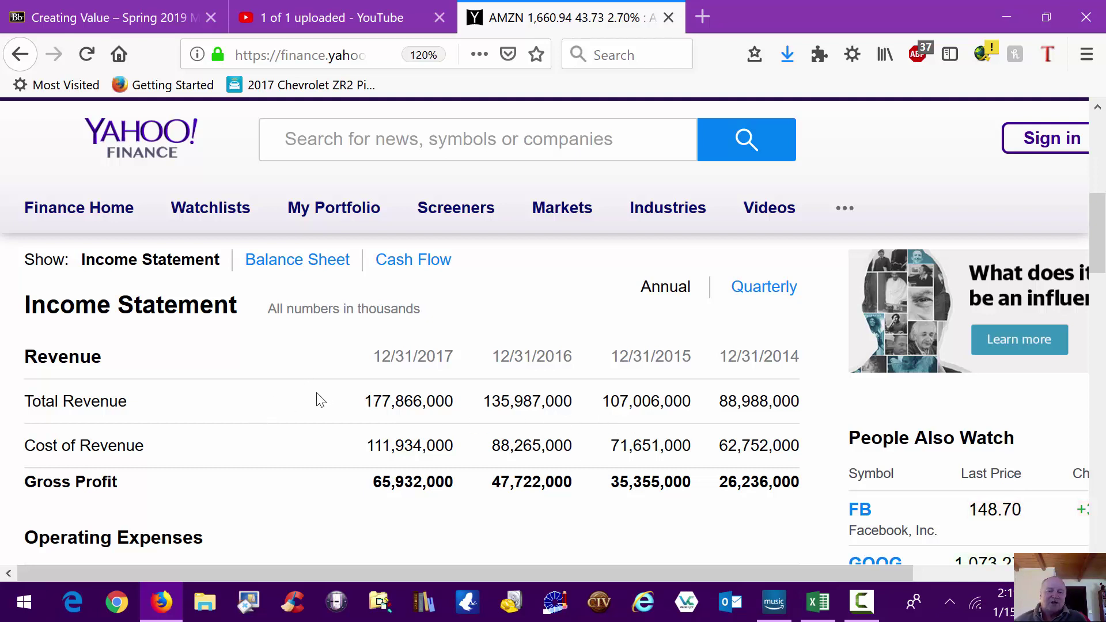
pyautogui.scroll(-3, 320, 401)
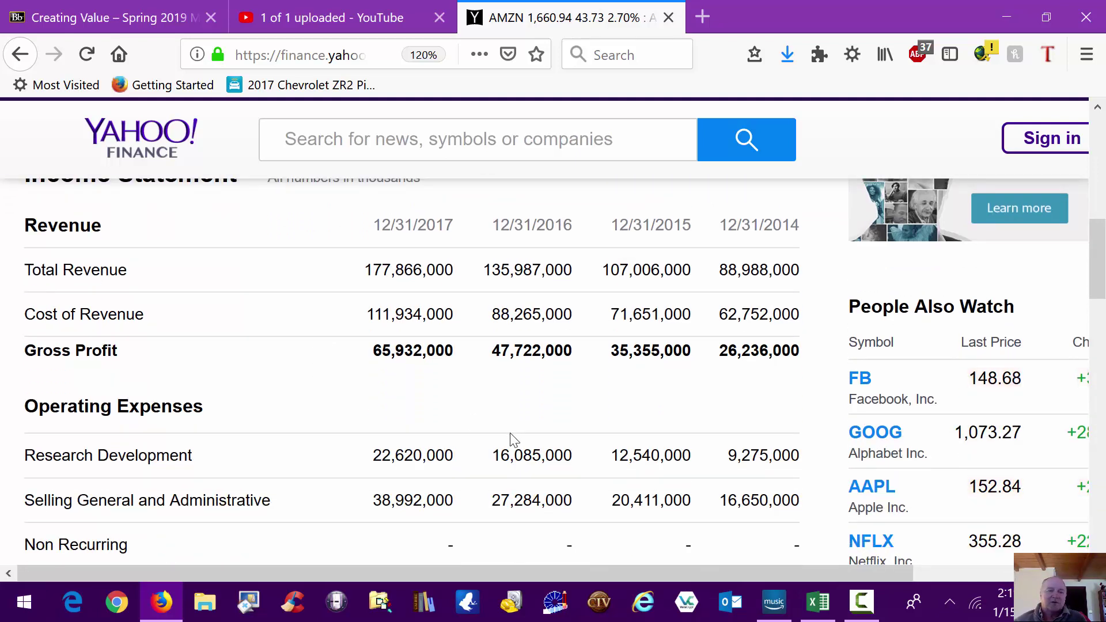
pyautogui.scroll(3, 545, 420)
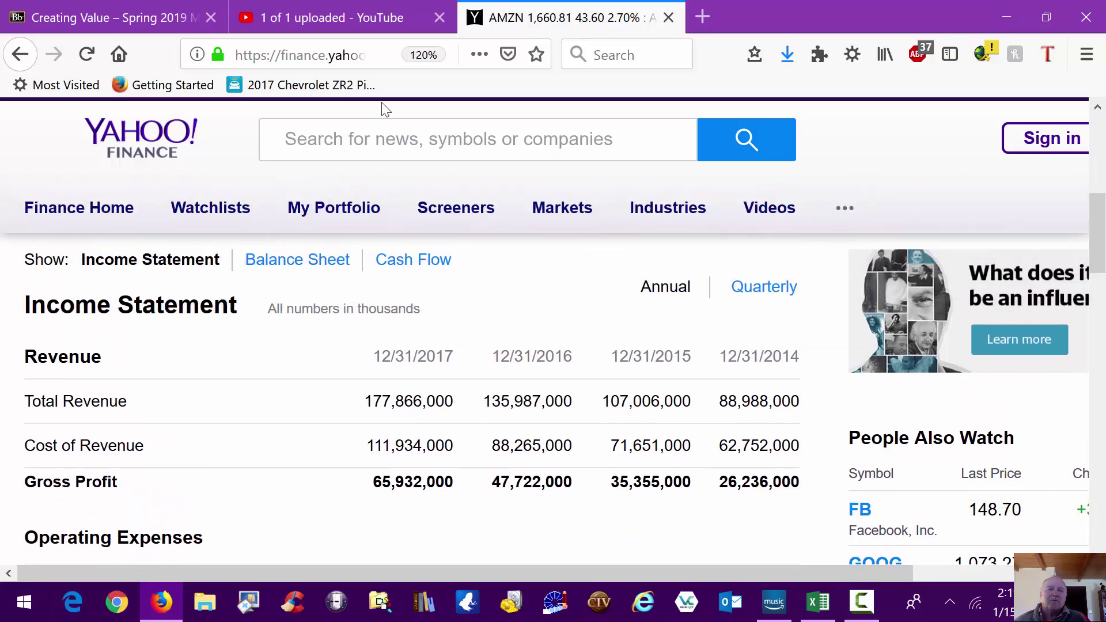
pyautogui.click(109, 17)
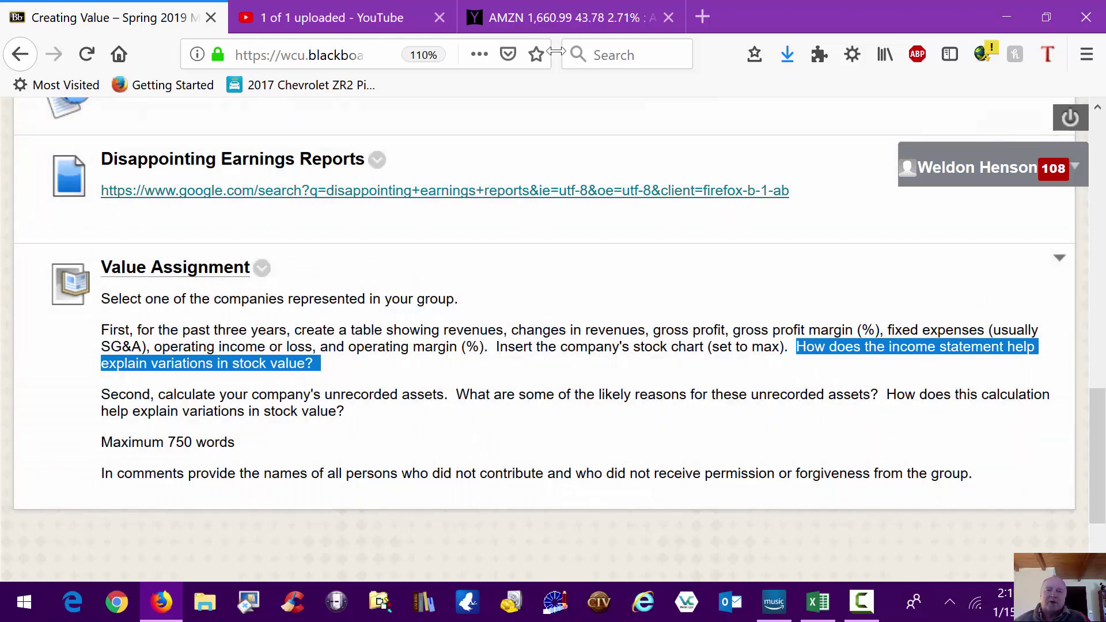
pyautogui.click(578, 19)
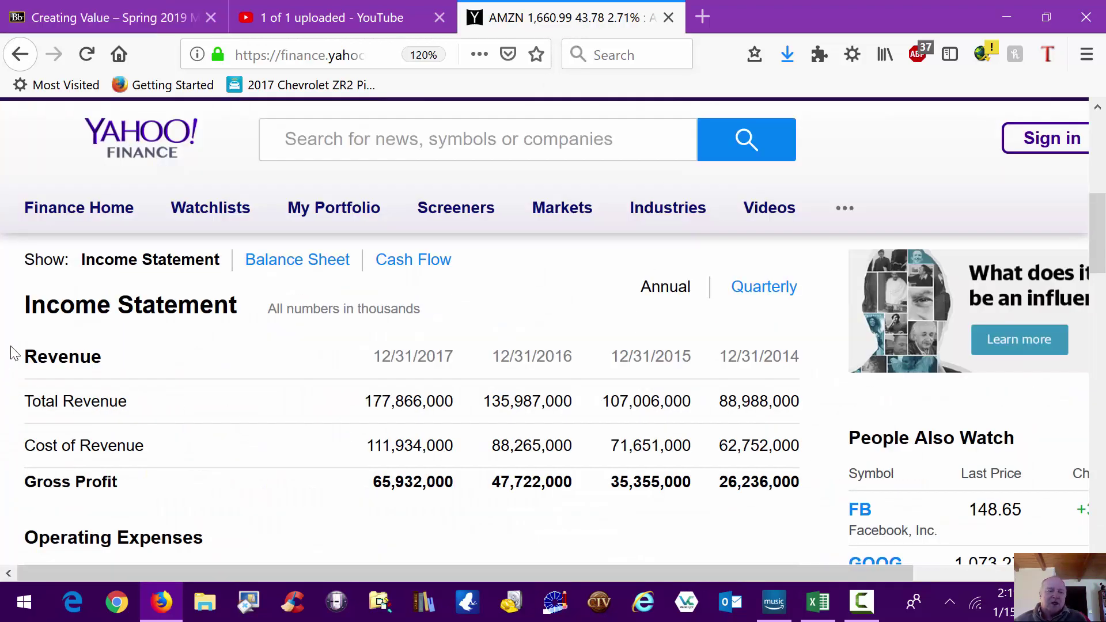
# Select Amazon's income statement rows from the Revenue header down through Operating Income or Loss
pyautogui.moveTo(24, 357); pyautogui.dragTo(56, 400)
pyautogui.scroll(-3, 837, 547)
pyautogui.scroll(-2, 733, 452)
pyautogui.scroll(-3, 691, 461)
pyautogui.keyDown('shift'); pyautogui.click(809, 409); pyautogui.keyUp('shift')
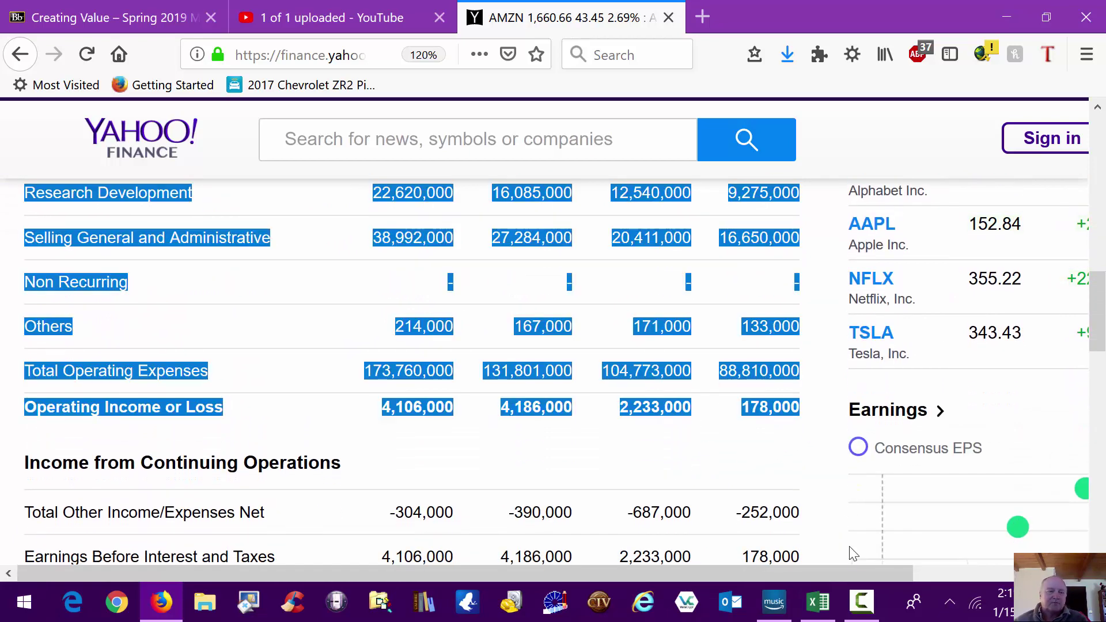
pyautogui.scroll(10, 318, 458)
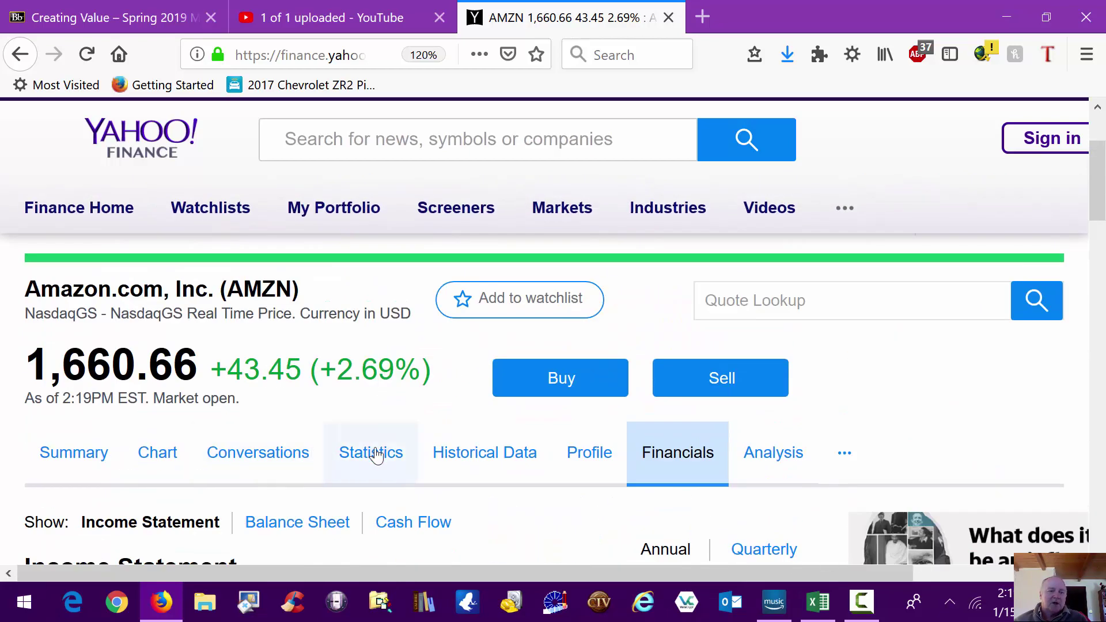
pyautogui.scroll(-5, 378, 457)
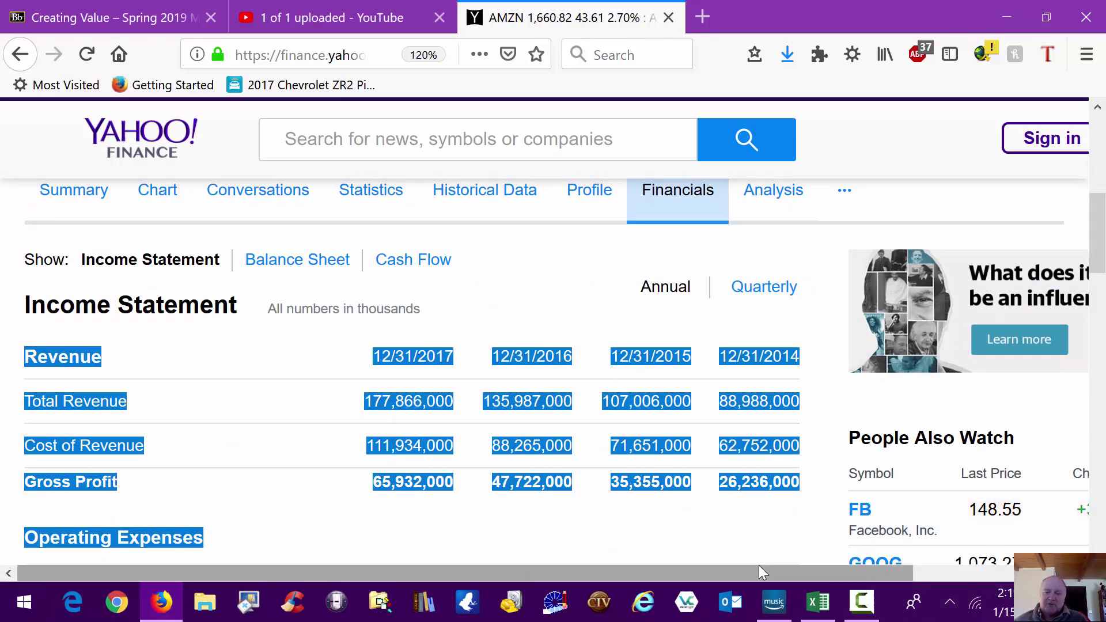
# Clear the Income Statement title from A1, then close Book1 without saving
pyautogui.click(818, 602)
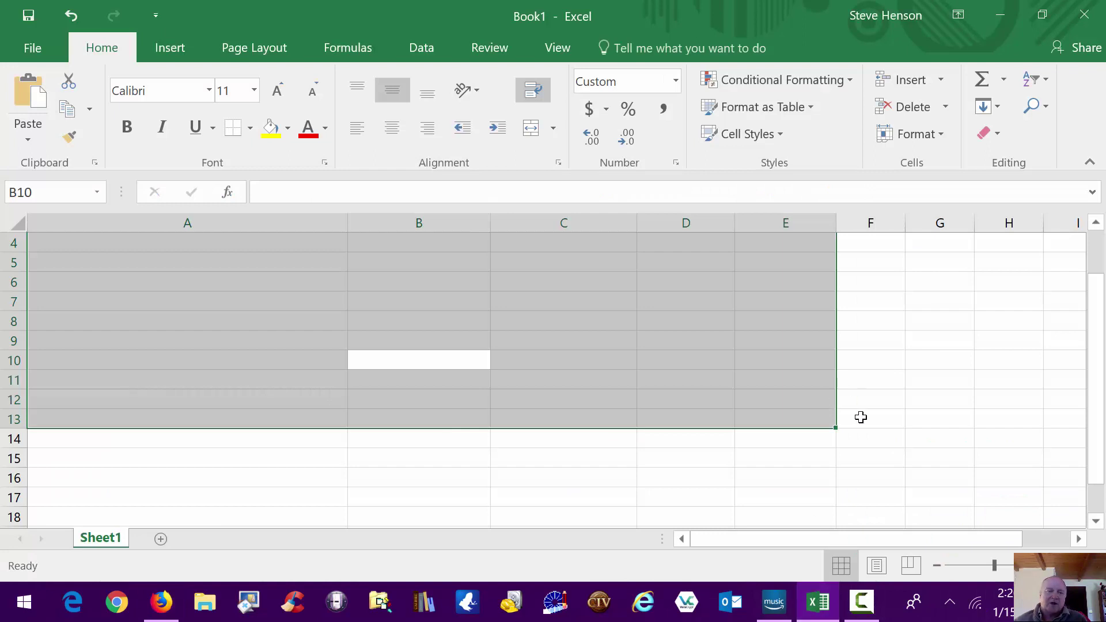
pyautogui.scroll(1, 192, 264)
pyautogui.click(193, 265)
pyautogui.click(243, 246)
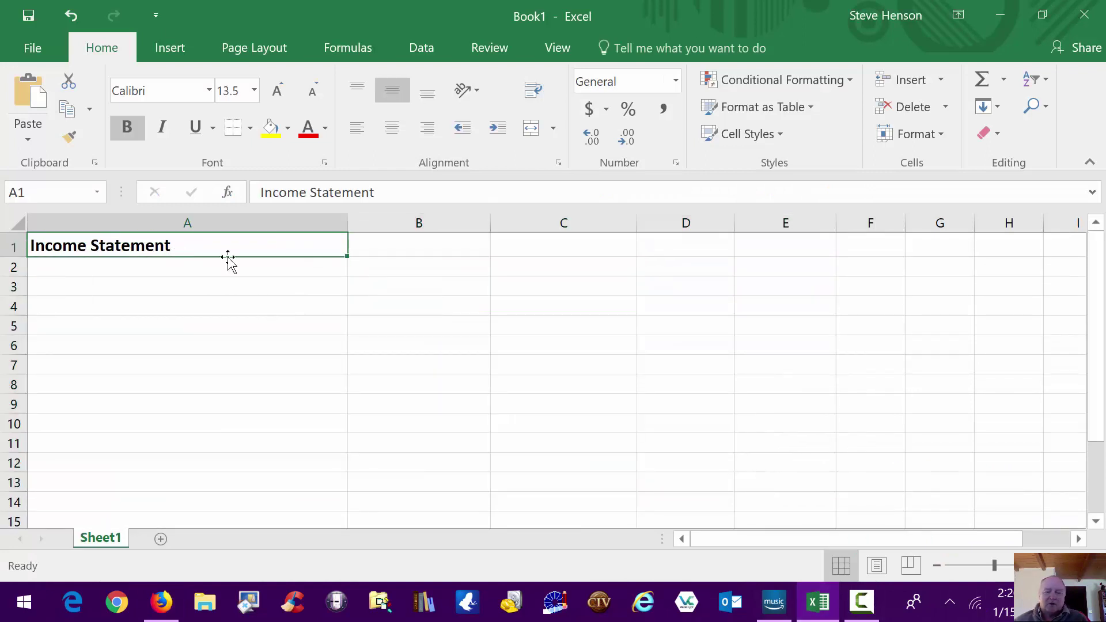
pyautogui.press('Delete')
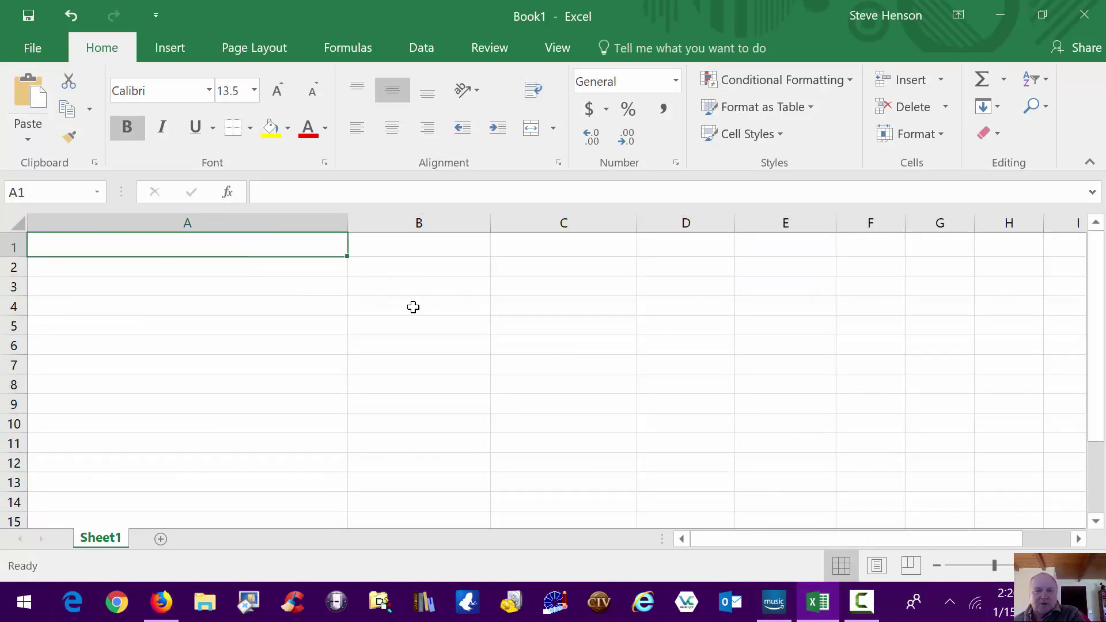
pyautogui.click(1085, 16)
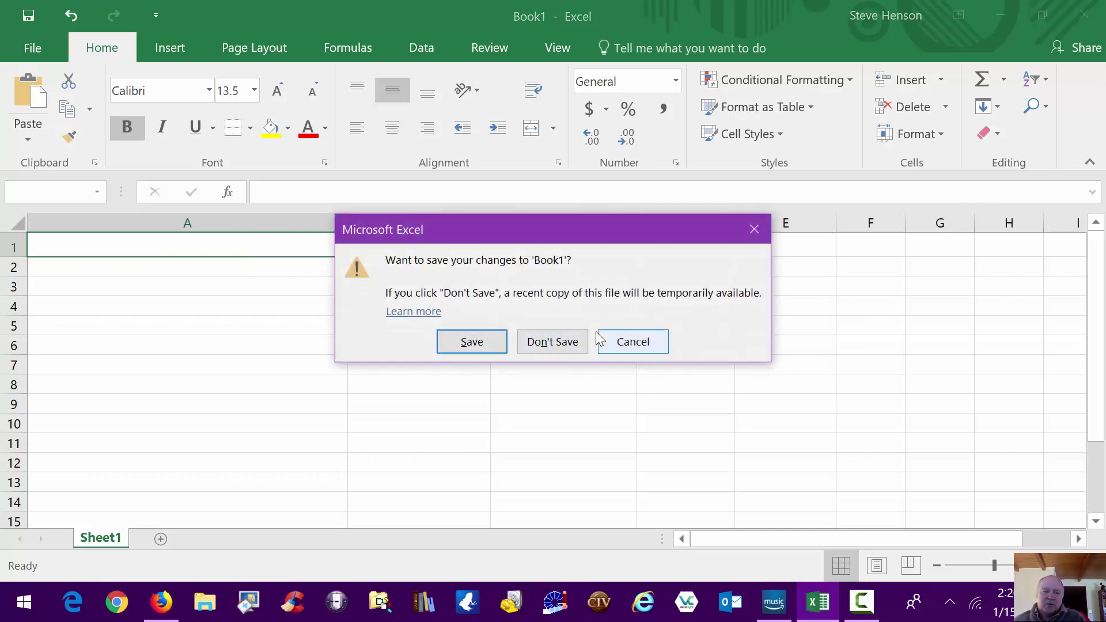
pyautogui.click(564, 344)
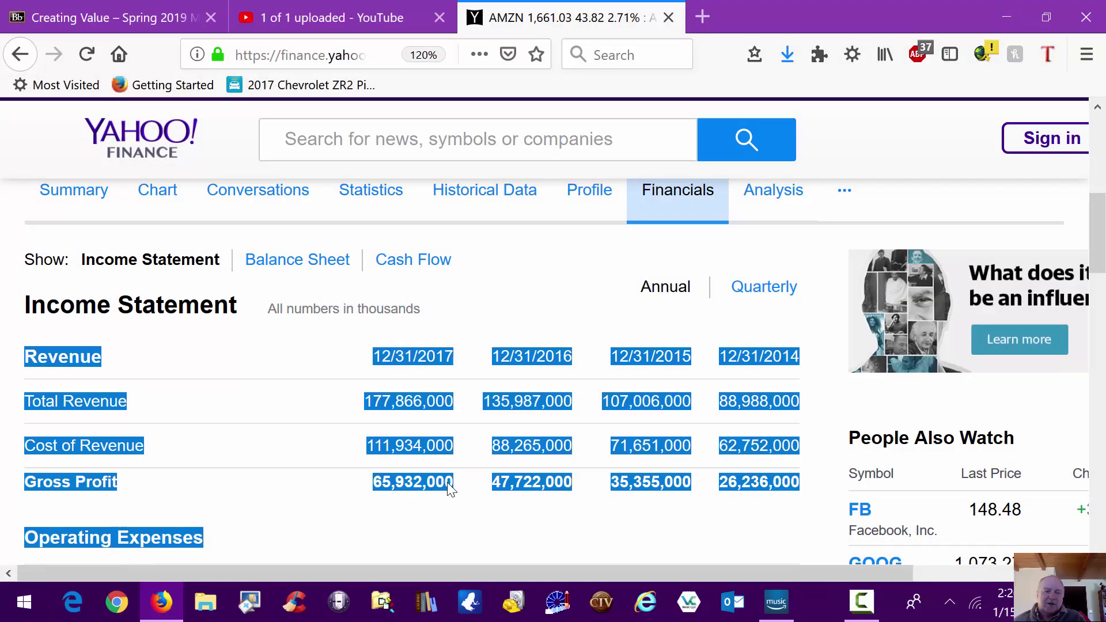
pyautogui.click(23, 613)
pyautogui.write('ex')
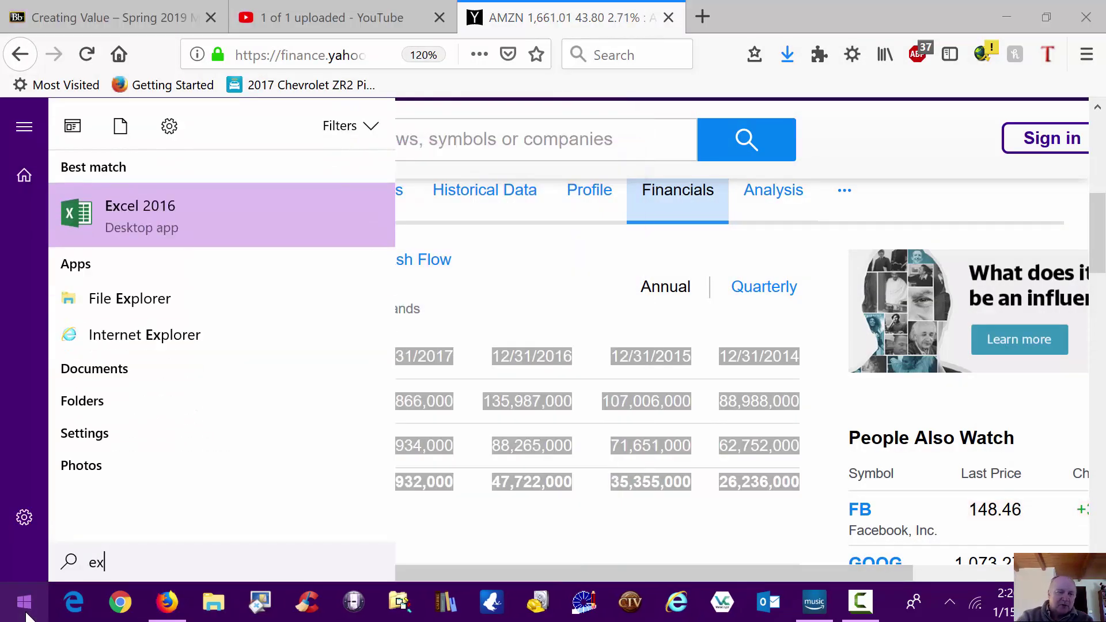
pyautogui.click(142, 226)
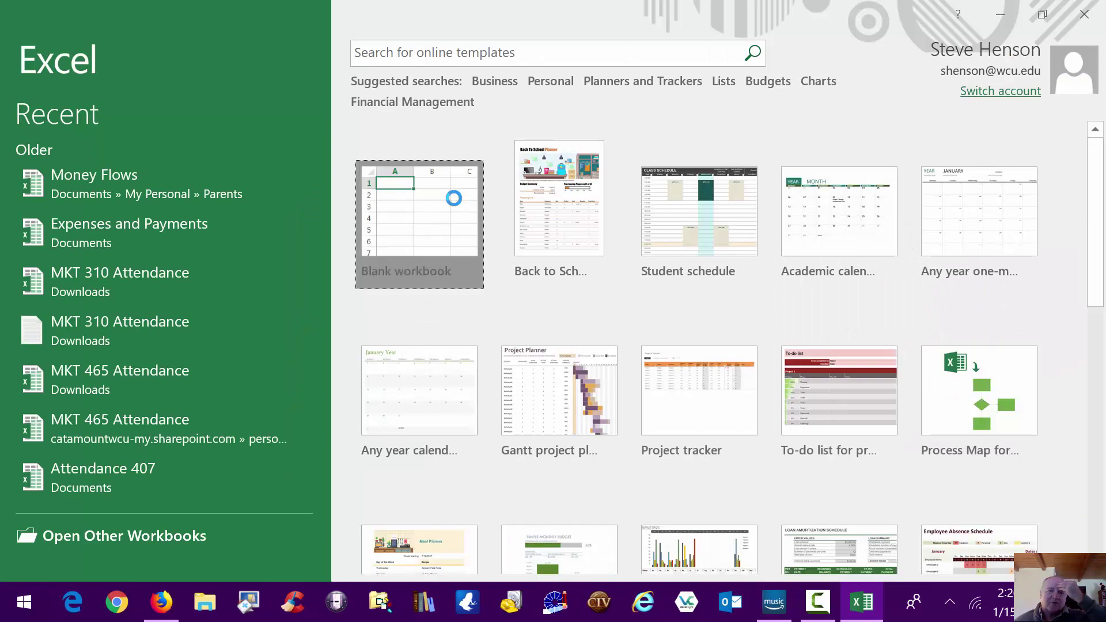
pyautogui.click(454, 198)
pyautogui.press('F2')
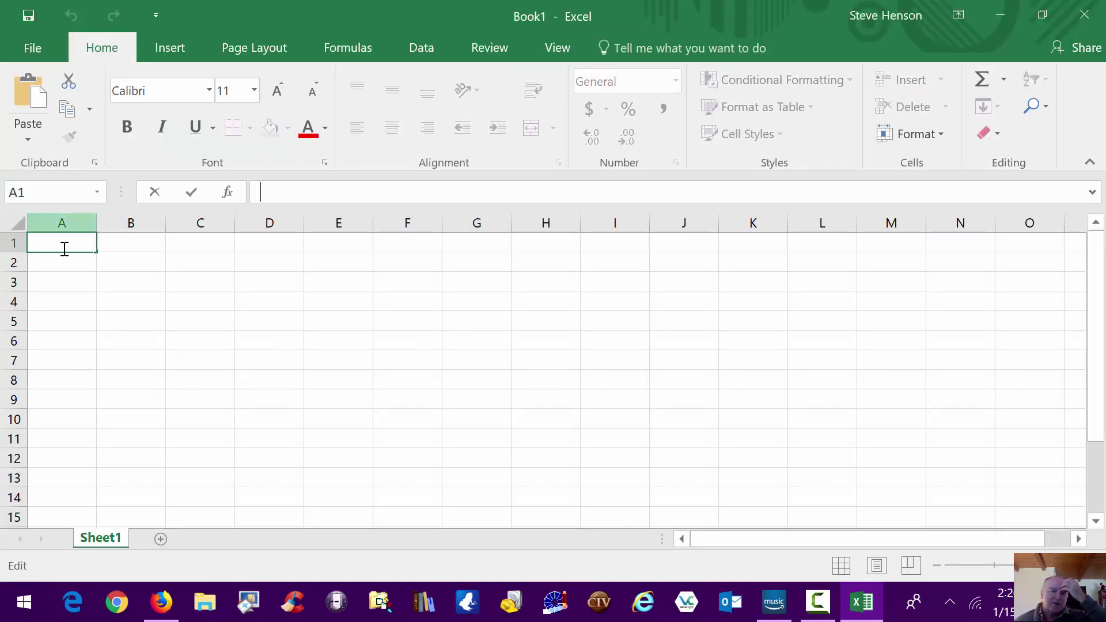
pyautogui.click(30, 145)
pyautogui.click(30, 145)
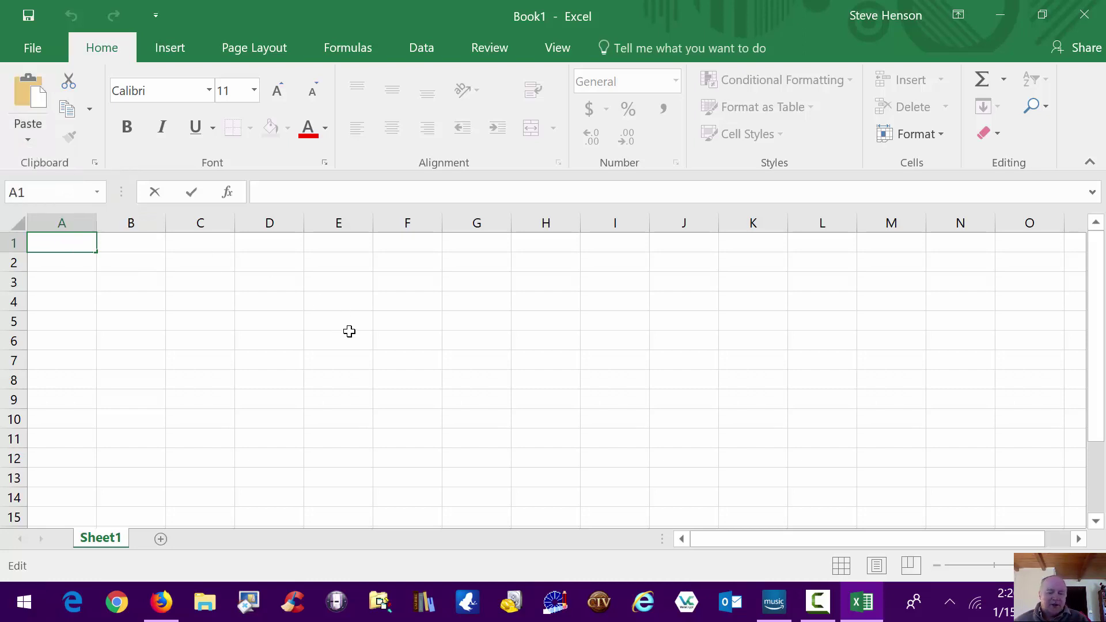
pyautogui.write('Revenue 12/31/2017 12/31/2016 12/31/2015 12/31/2014 Total Revenue 177,866,000 135,987,000 107,006,000 88,988,000 Cost of Revenue 111,934,000 88,265,000 71,651,000 62,752,000 Gross Profit 65,932,000 47,722,000 35,355,000 26,236,000 Operating Expenses Research Development 22,620,000 16,085,000 12,540,000 9,275,000 Selling General and Administrative 38,992,000 27,284,000 20,411,000 16,650,000 Non Recurring - - - - Others 214,000 167,000 171,000 133,000 Total Operating Expenses 173,760,000 131,801,000 104,773,000 88,810,000 Operating Income or Loss 4,106,000 4,186,000 2,233,000 178,000')
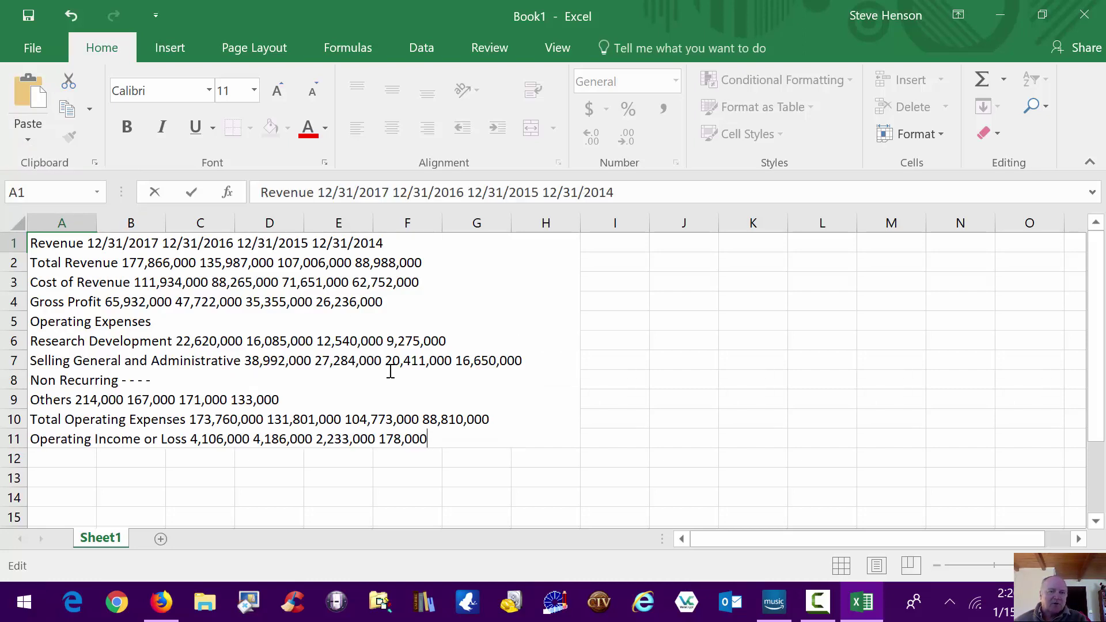
pyautogui.hotkey('ctrl', 'z')
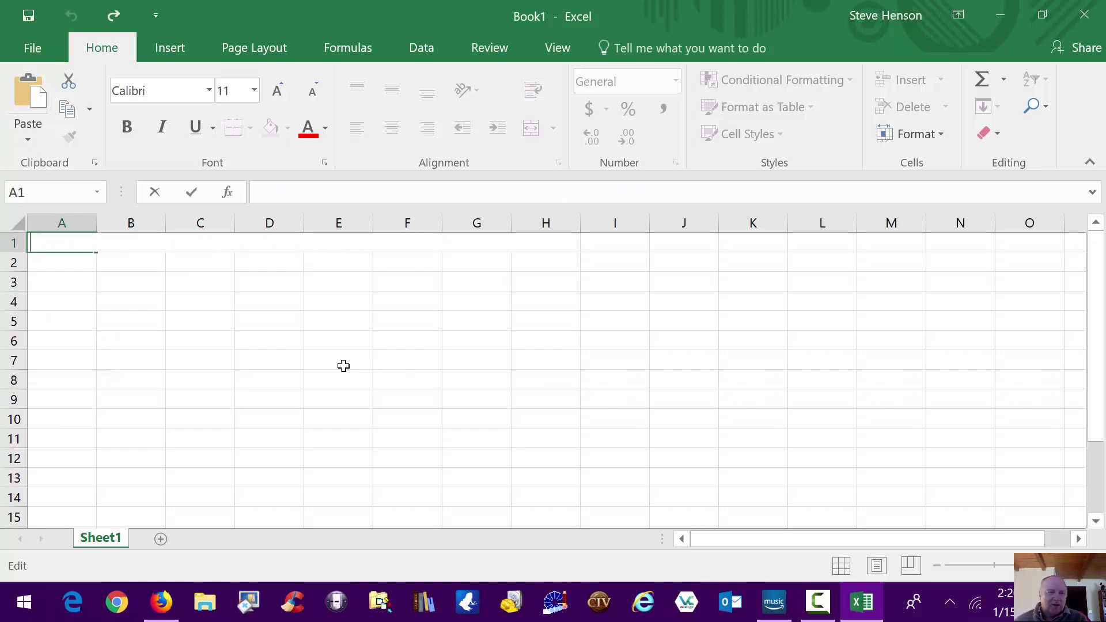
pyautogui.click(29, 142)
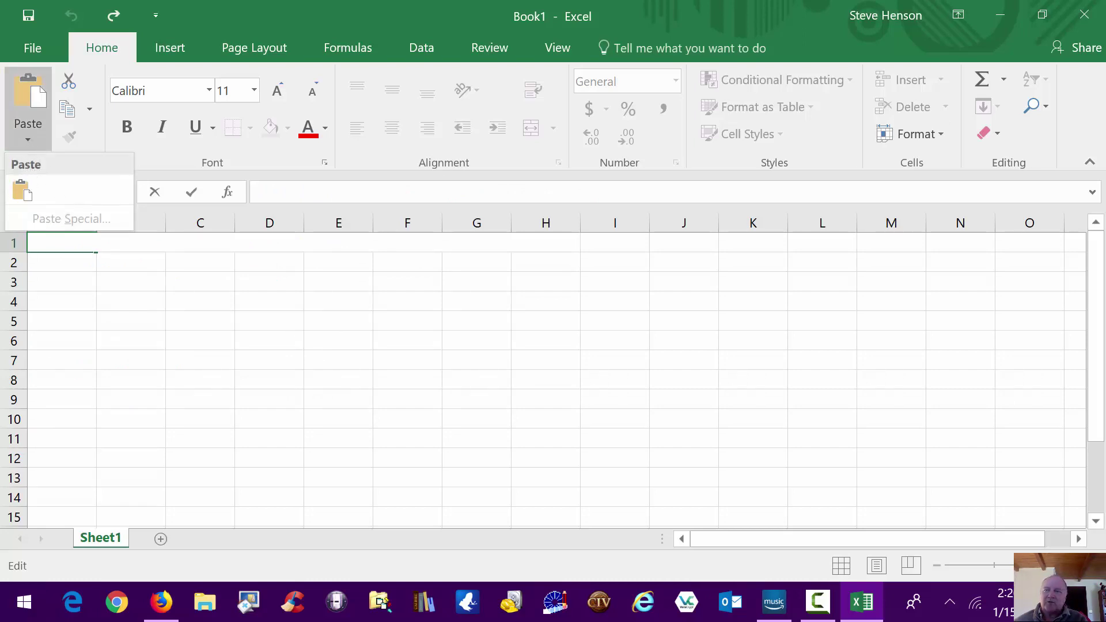
pyautogui.click(1082, 26)
pyautogui.click(1083, 23)
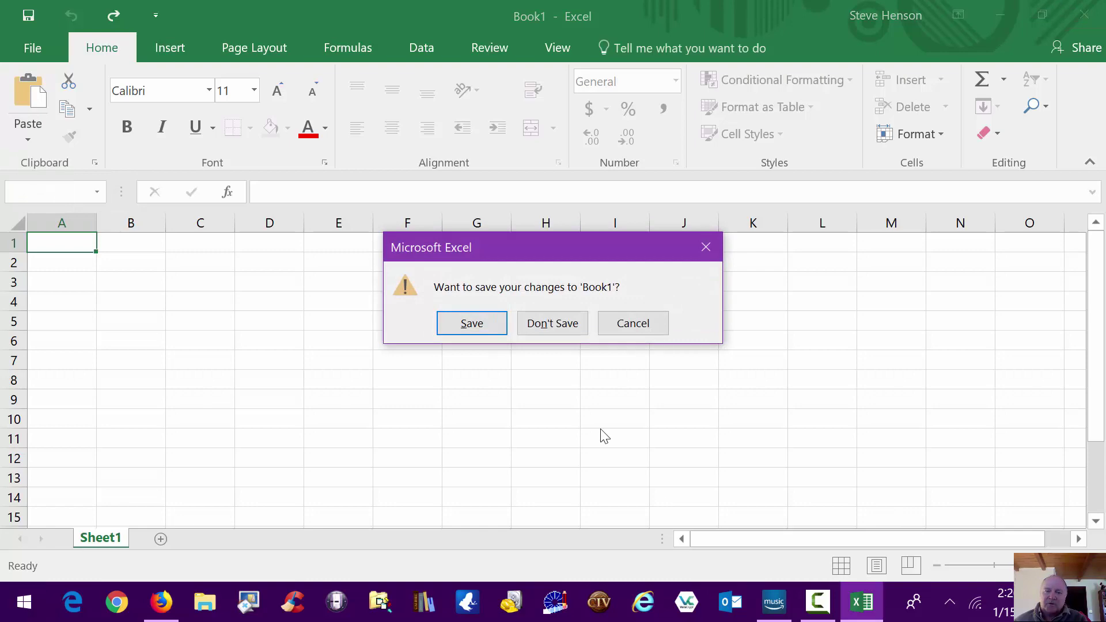
pyautogui.click(552, 323)
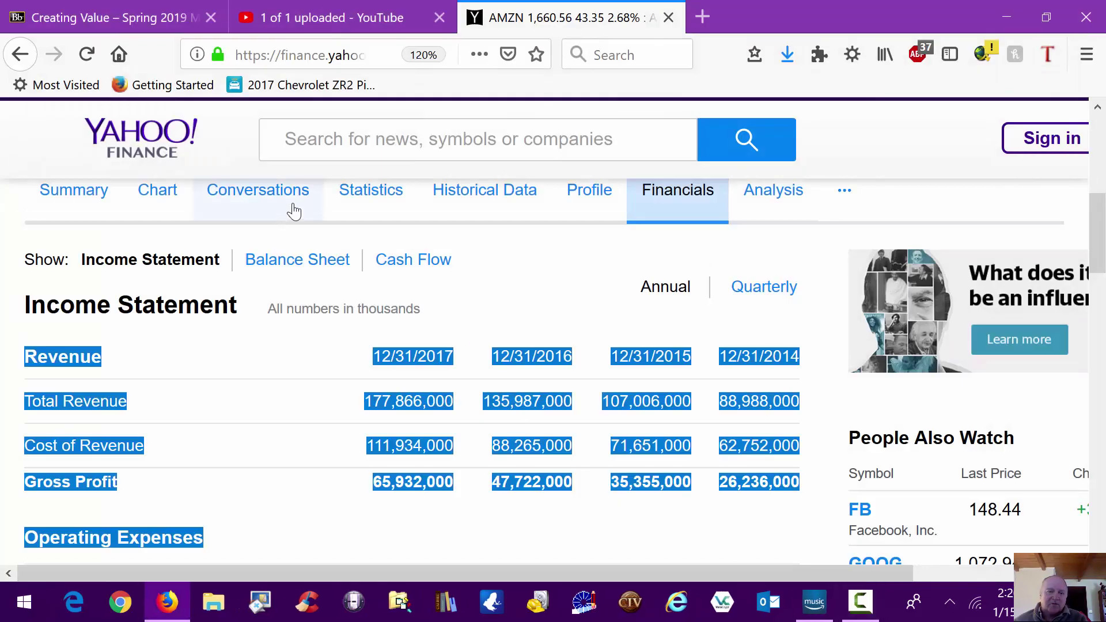
# Select Amazon's income statement from its Income Statement heading down and copy it
pyautogui.click(296, 362)
pyautogui.scroll(-8, 282, 423)
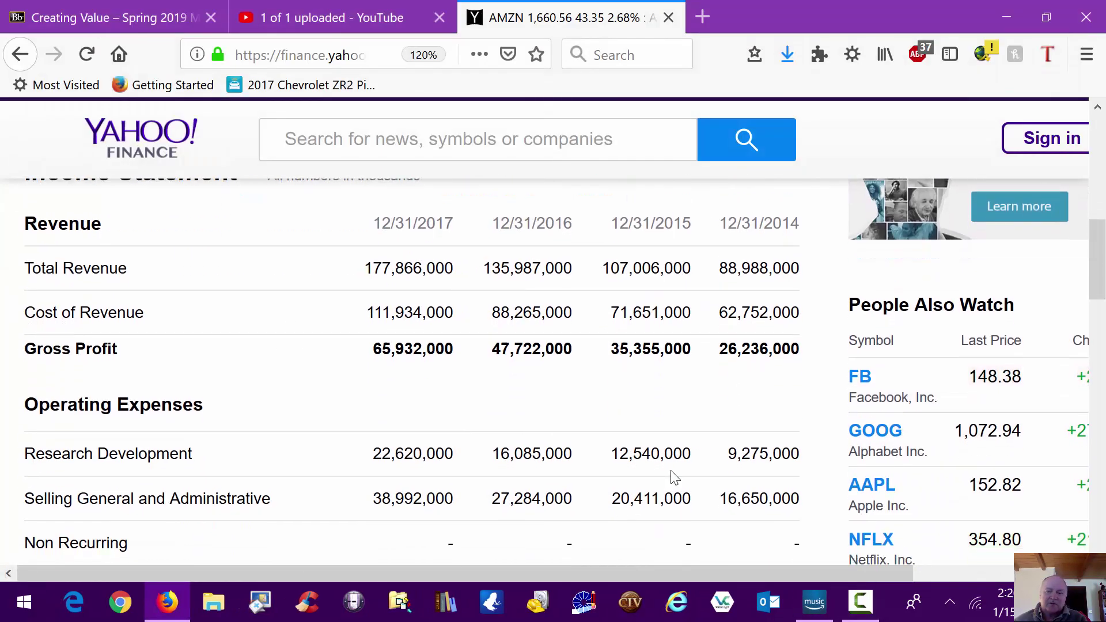
pyautogui.scroll(2, 747, 476)
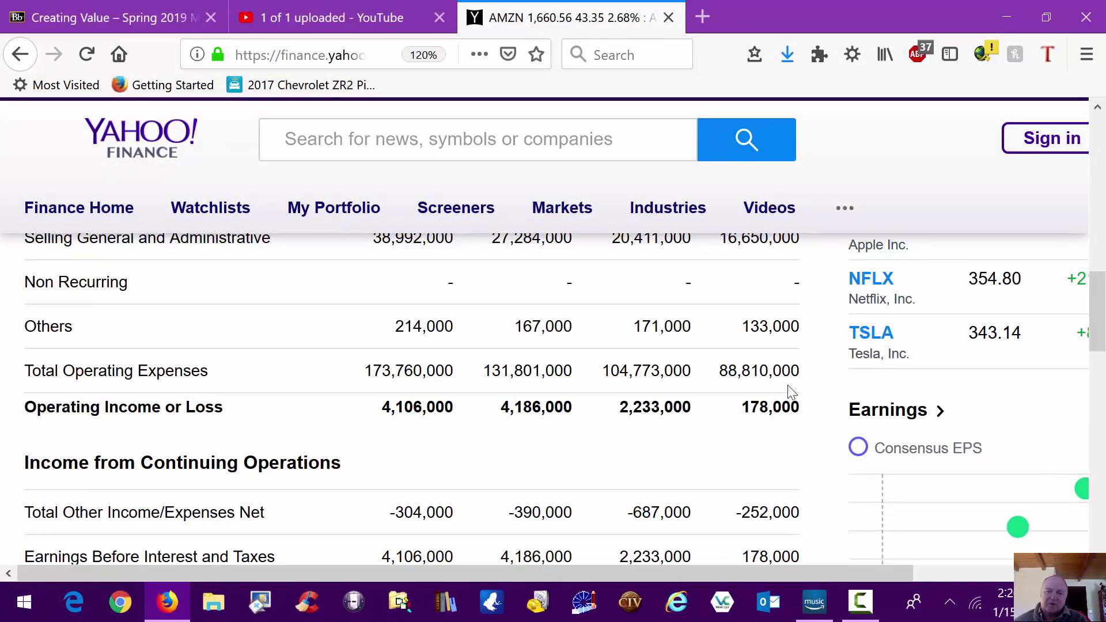
pyautogui.moveTo(798, 416); pyautogui.dragTo(678, 326)
pyautogui.scroll(6, 292, 365)
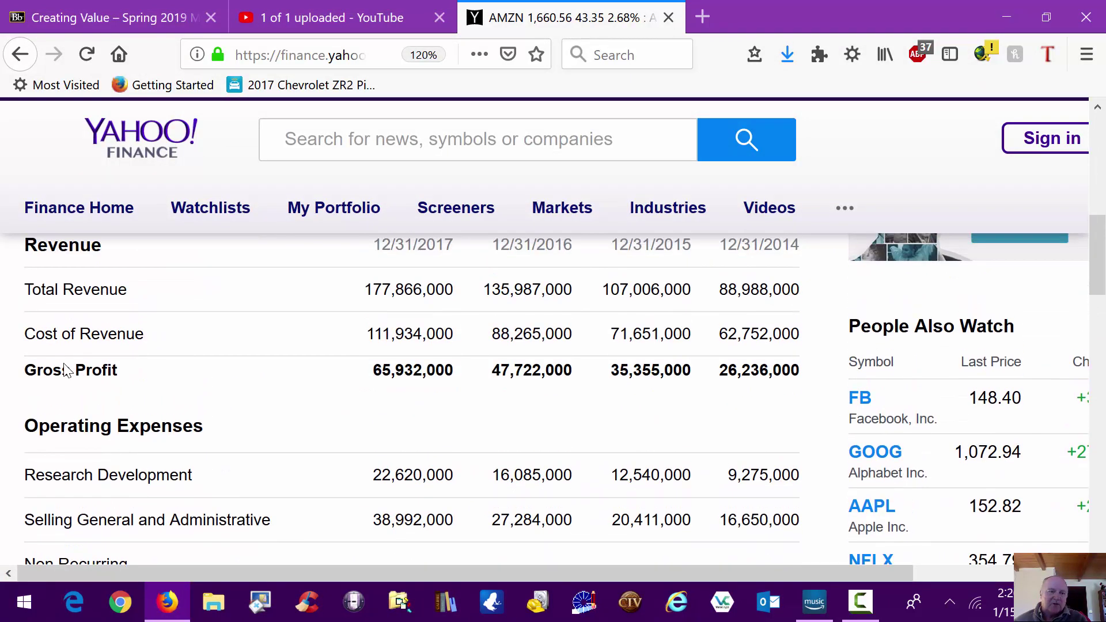
pyautogui.scroll(1, 65, 365)
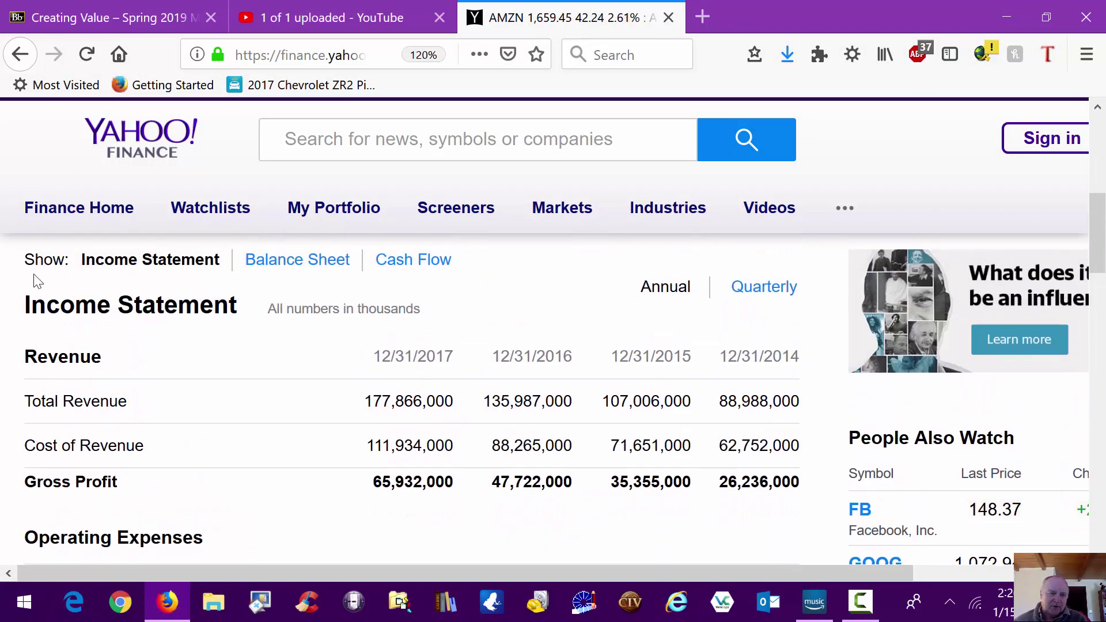
pyautogui.keyDown('shift'); pyautogui.click(23, 309); pyautogui.keyUp('shift')
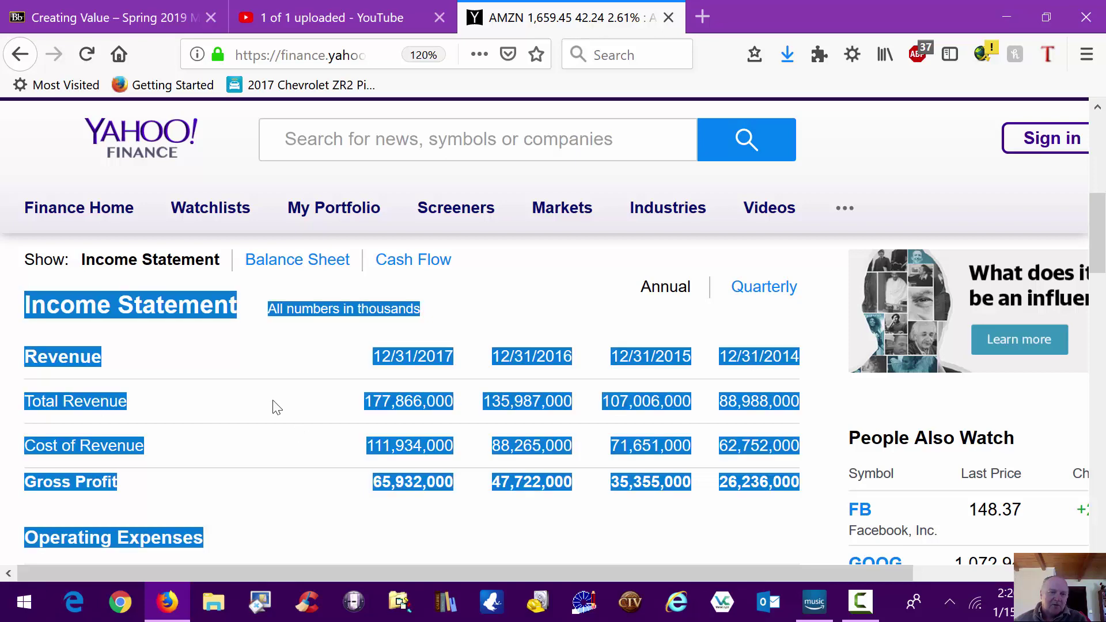
pyautogui.rightClick(272, 367)
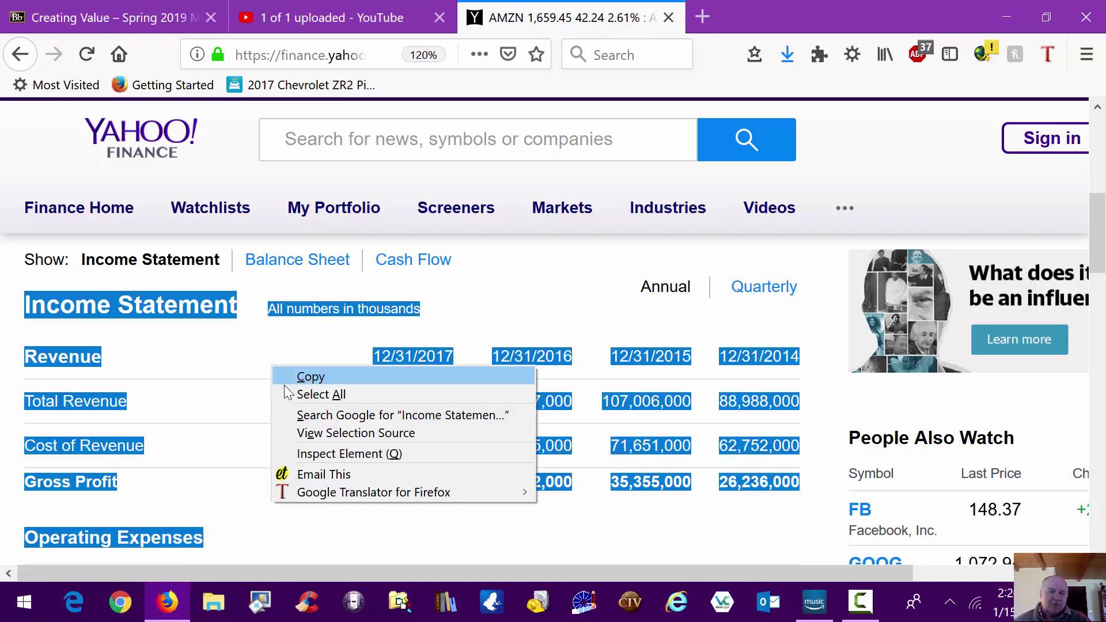
pyautogui.click(314, 377)
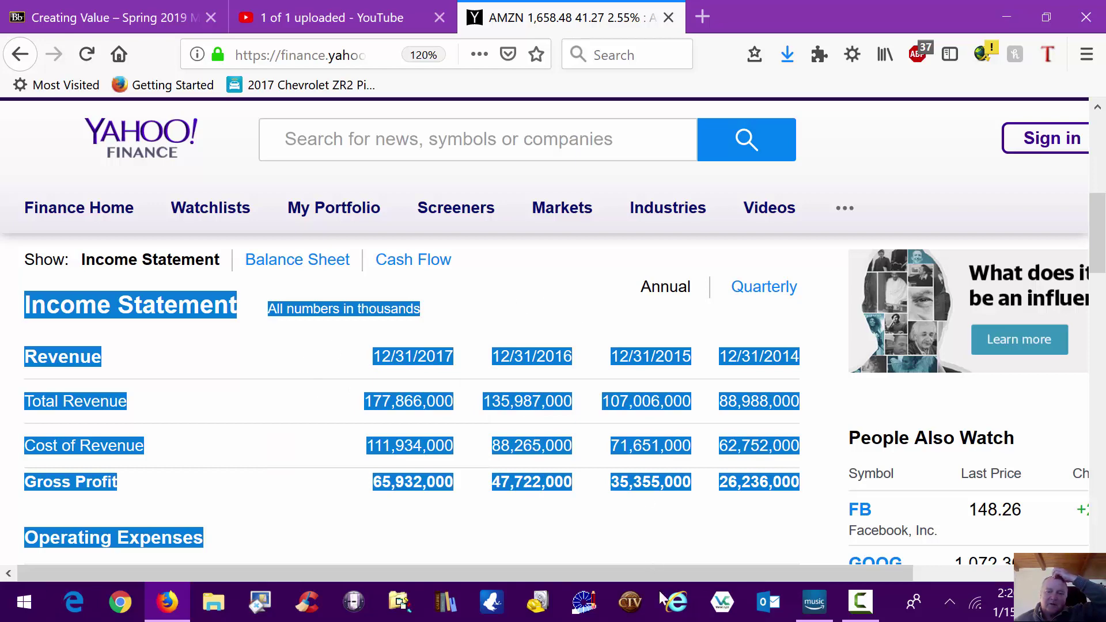
# Launch Excel 2016 from a Start search for 'ex' and create a blank workbook
pyautogui.click(23, 602)
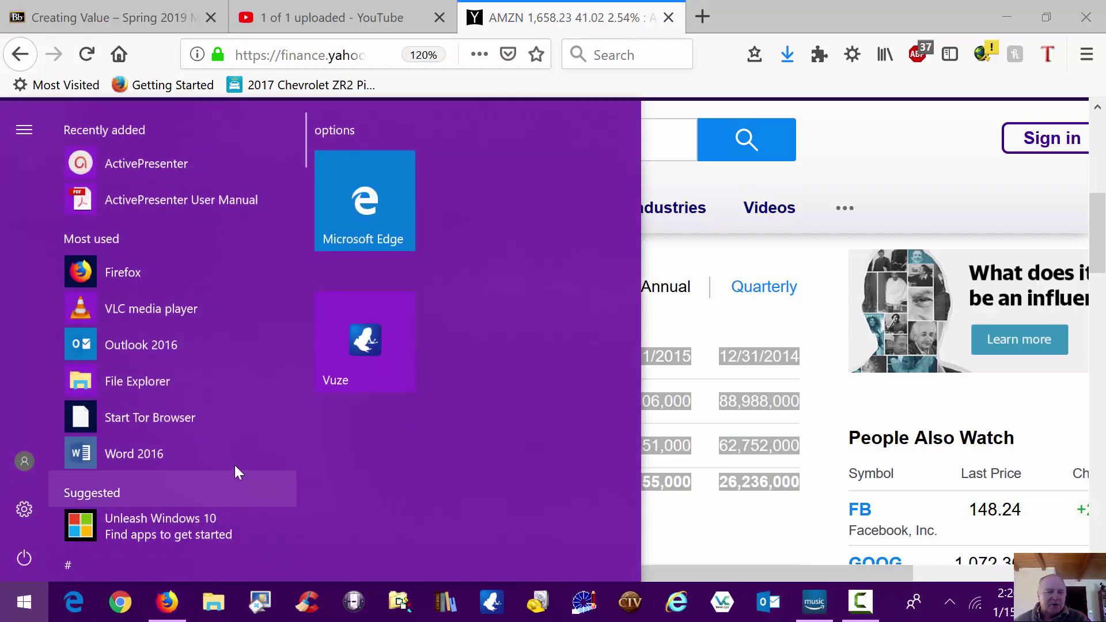
pyautogui.write('ex')
pyautogui.click(165, 220)
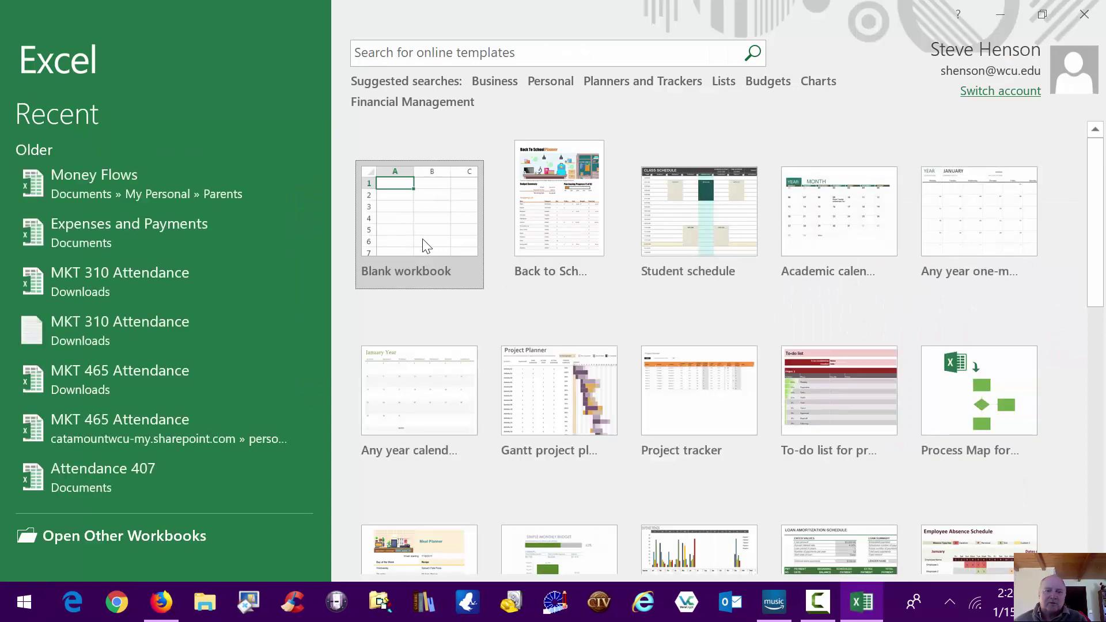
pyautogui.click(425, 246)
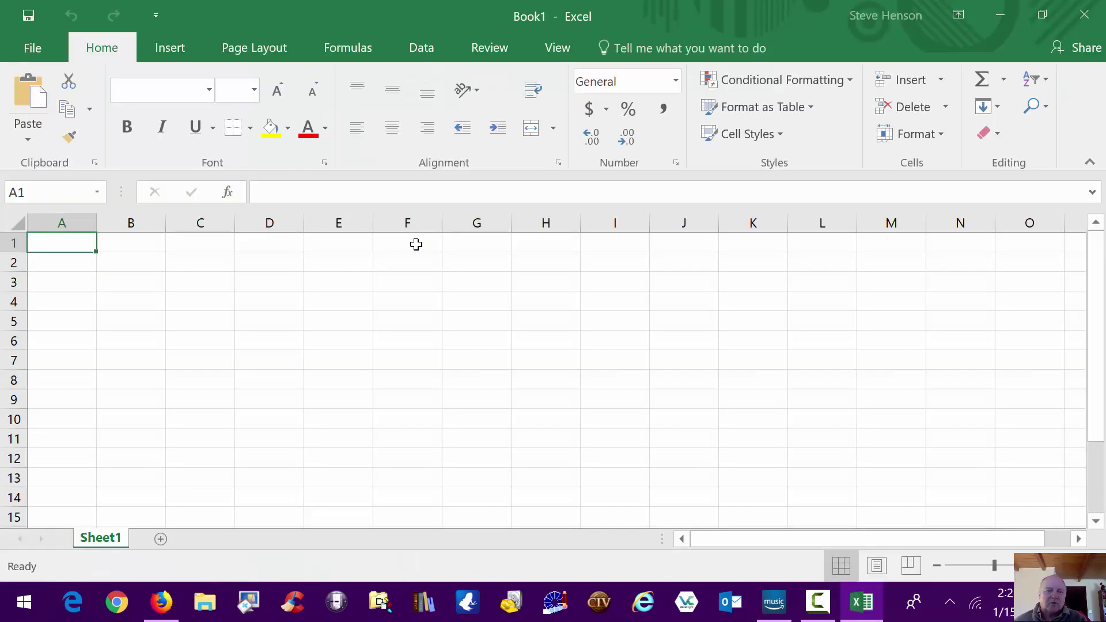
# Paste the copied income statement into cell F1 as HTML via Paste Special
pyautogui.click(413, 241)
pyautogui.click(26, 139)
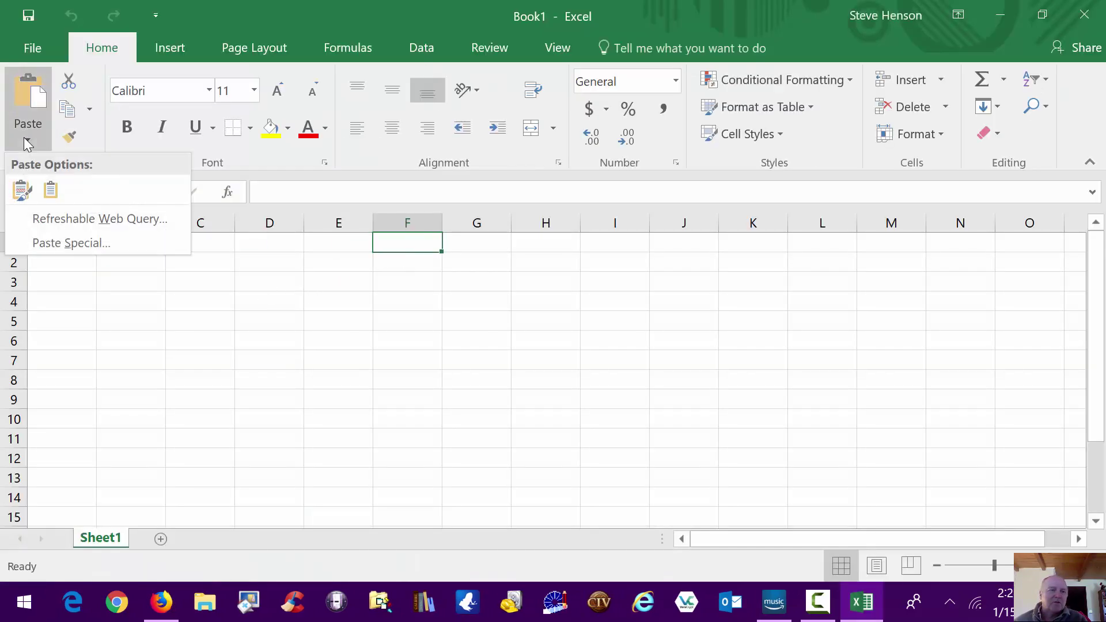
pyautogui.click(72, 244)
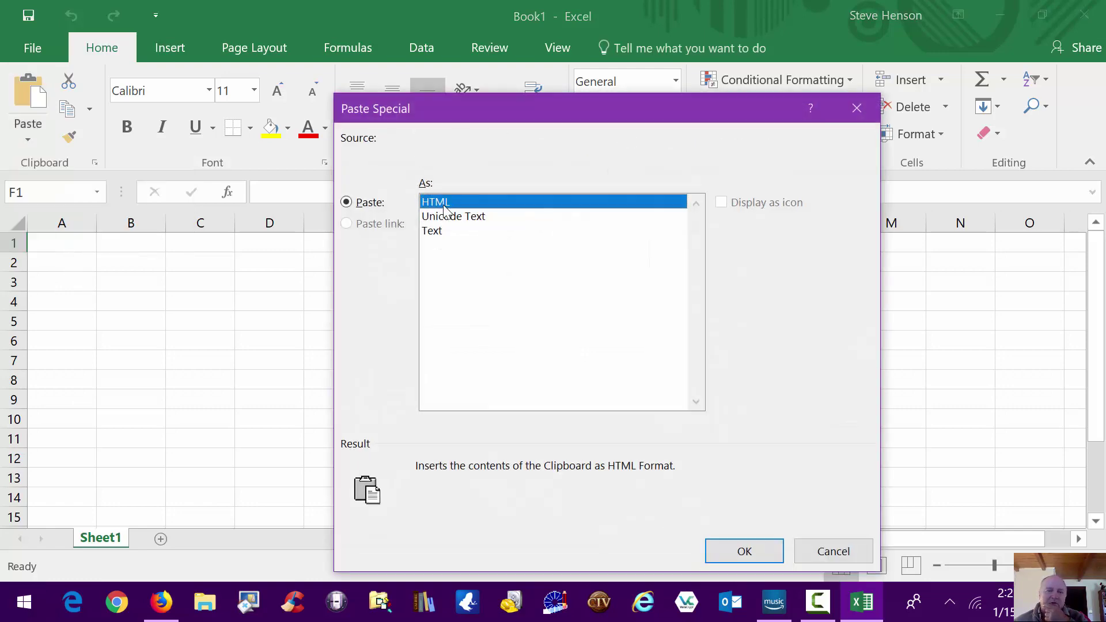
pyautogui.click(744, 551)
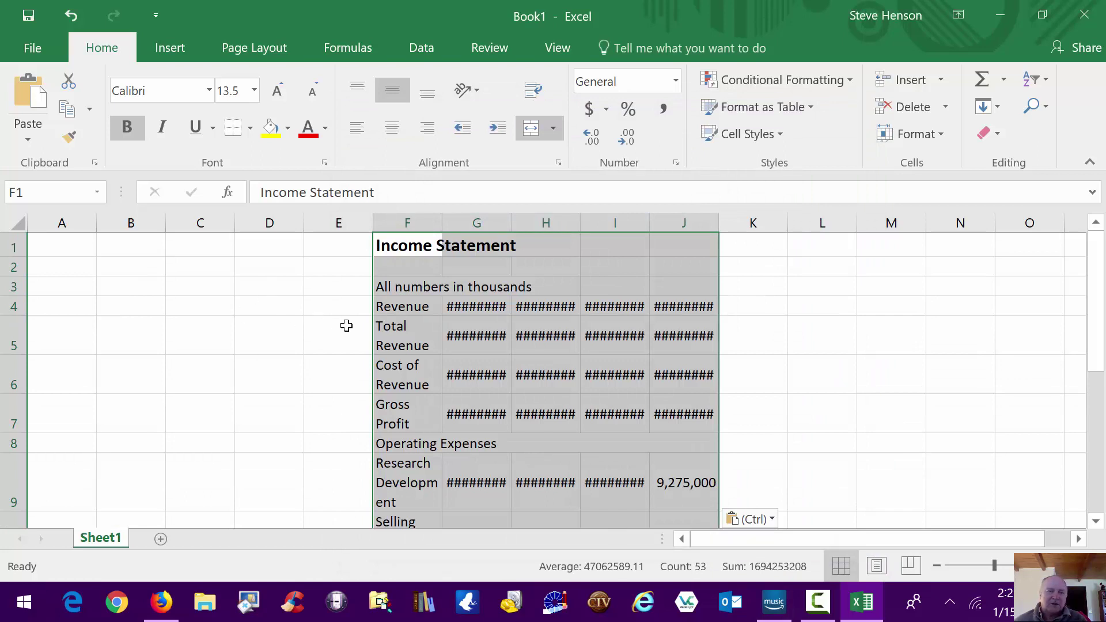
pyautogui.click(347, 326)
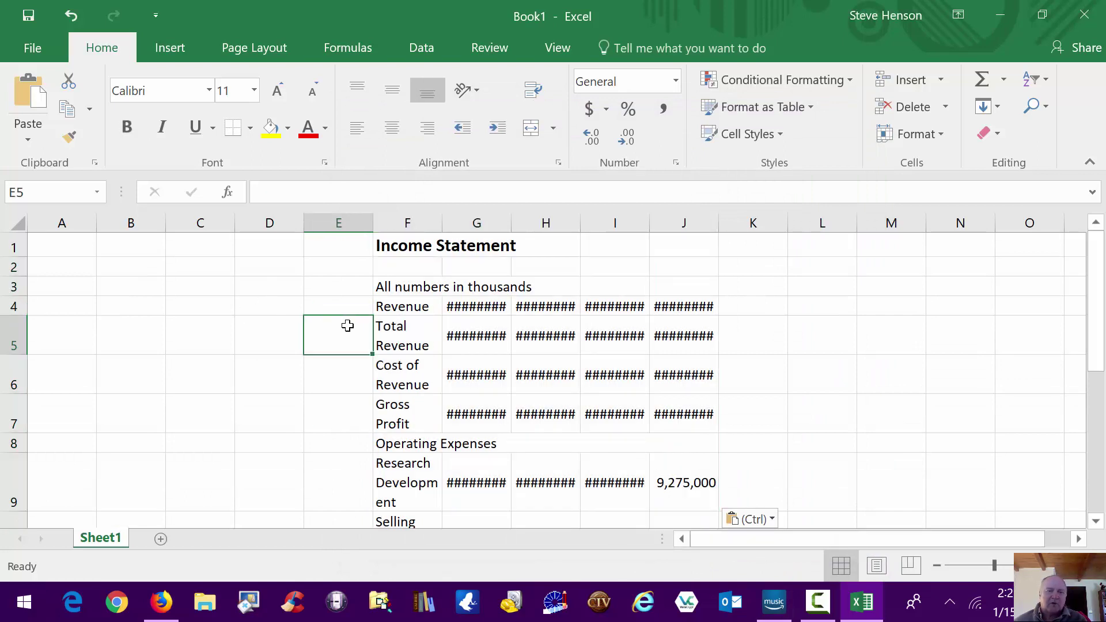
# Delete the empty columns A through E so the table starts in column A
pyautogui.keyDown('shift'); pyautogui.click(36, 334); pyautogui.keyUp('shift')
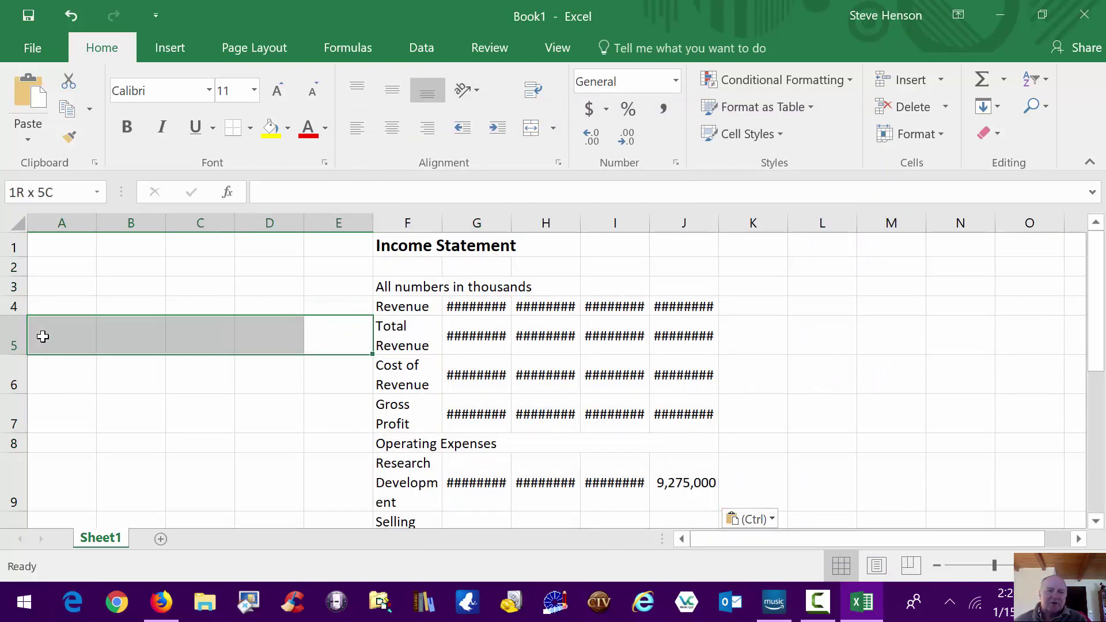
pyautogui.rightClick(105, 345)
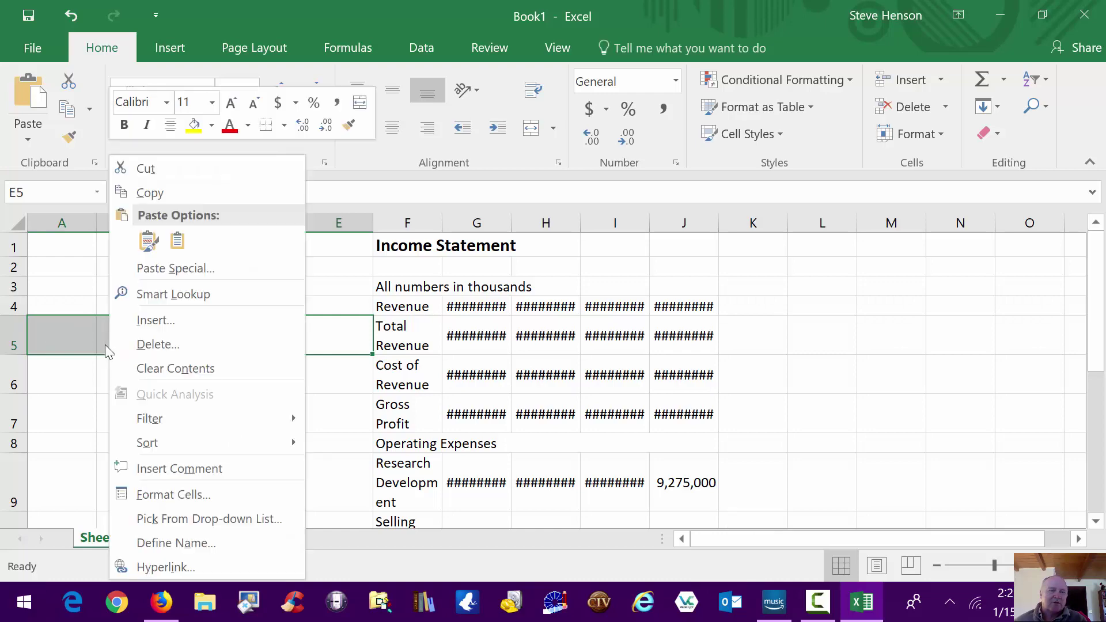
pyautogui.click(151, 344)
pyautogui.click(122, 369)
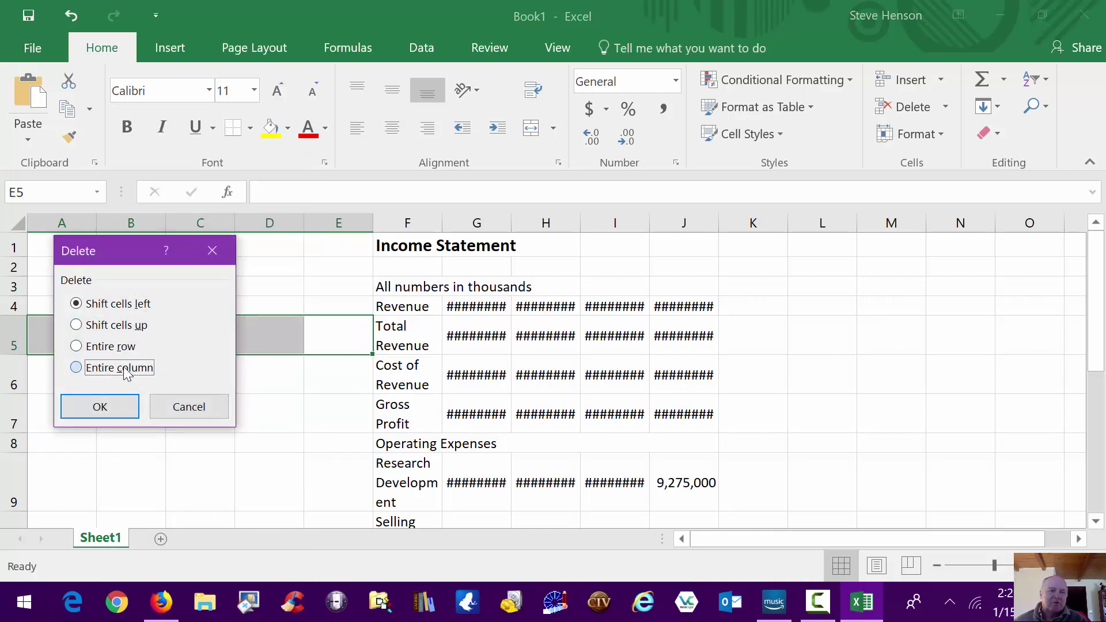
pyautogui.click(115, 419)
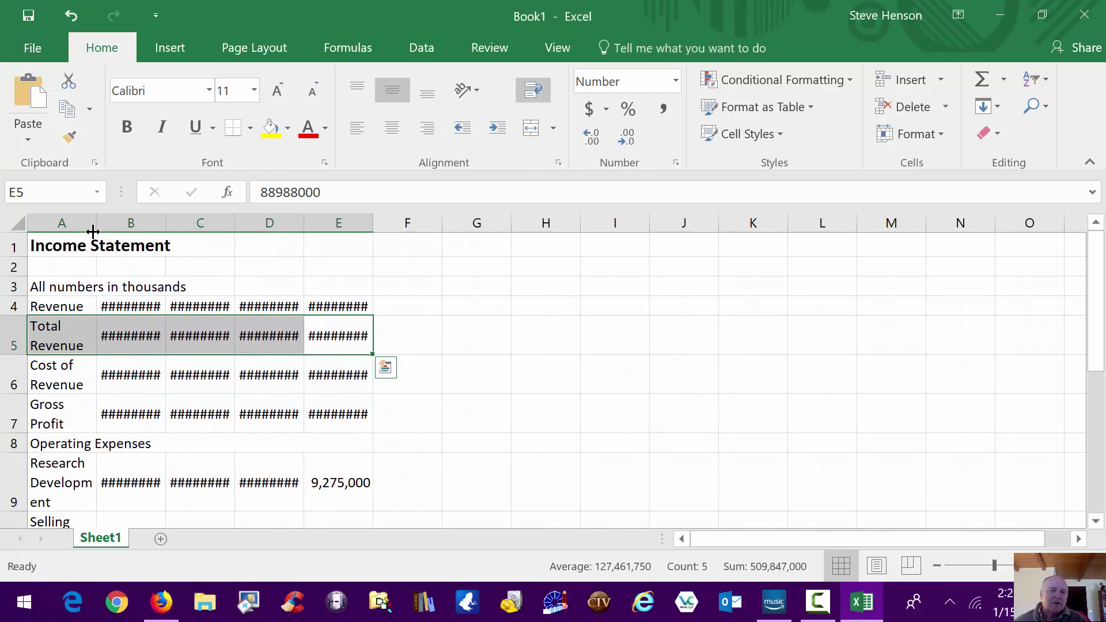
# Widen columns A–E to show full labels and figures down to Operating Income or Loss
pyautogui.moveTo(95, 227); pyautogui.dragTo(287, 245)
pyautogui.scroll(-3, 212, 335)
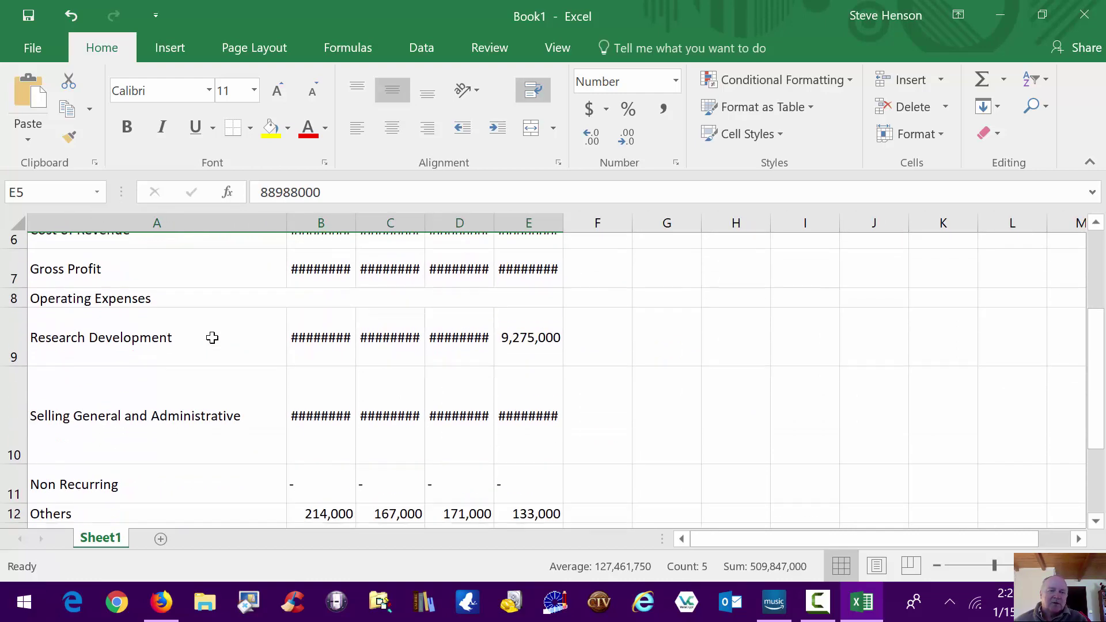
pyautogui.scroll(3, 212, 336)
pyautogui.moveTo(352, 231); pyautogui.dragTo(416, 226)
pyautogui.moveTo(486, 224); pyautogui.dragTo(506, 226)
pyautogui.moveTo(577, 218); pyautogui.dragTo(600, 223)
pyautogui.moveTo(671, 222); pyautogui.dragTo(697, 226)
pyautogui.scroll(-1, 798, 326)
pyautogui.scroll(1, 802, 351)
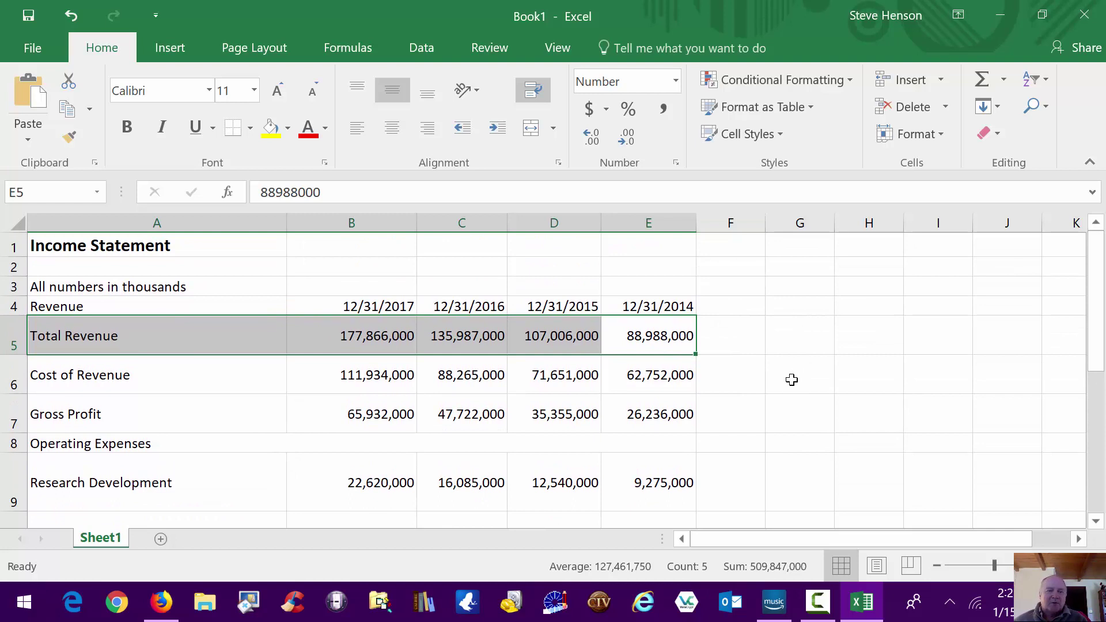
pyautogui.scroll(-2, 400, 434)
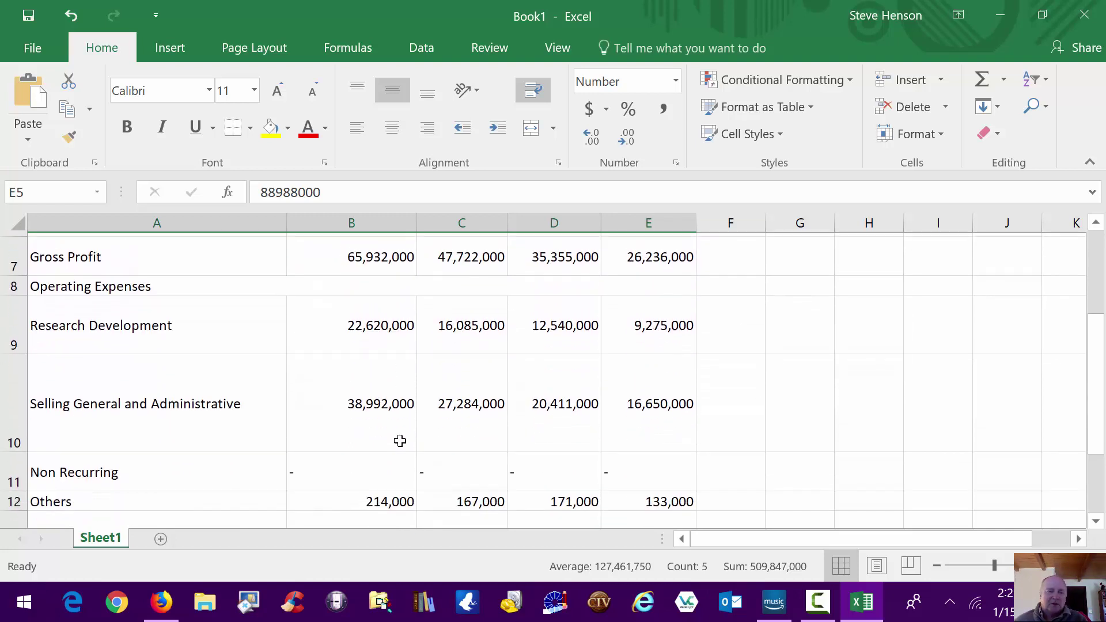
pyautogui.scroll(-1, 657, 461)
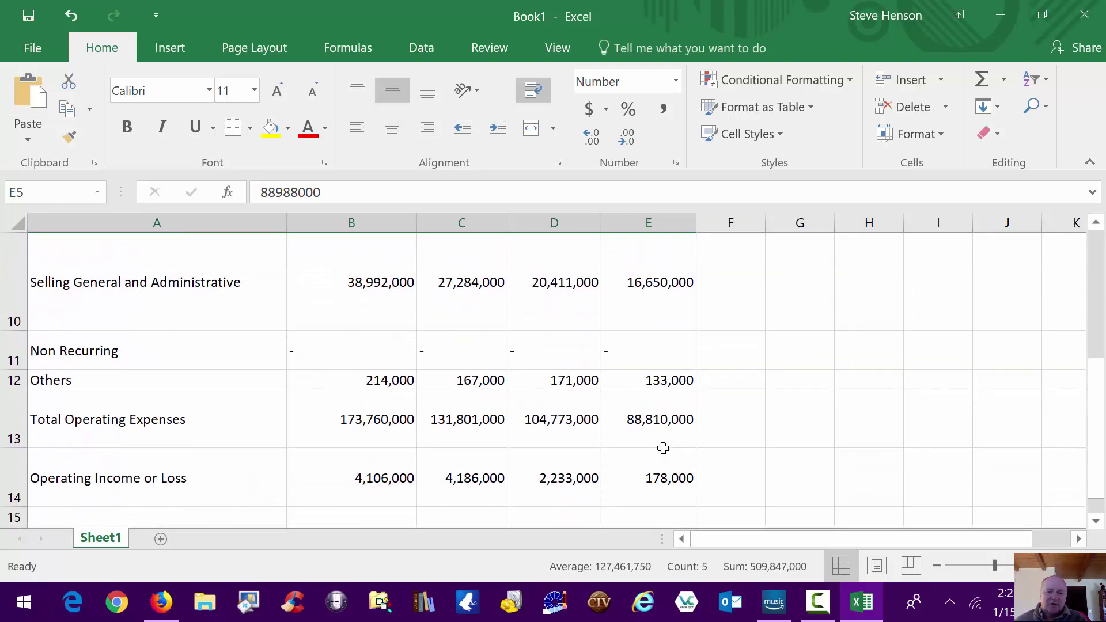
# Format A5:E14 as General numbers and check the 2017 Total Revenue in B5
pyautogui.keyDown('shift'); pyautogui.click(681, 476); pyautogui.keyUp('shift')
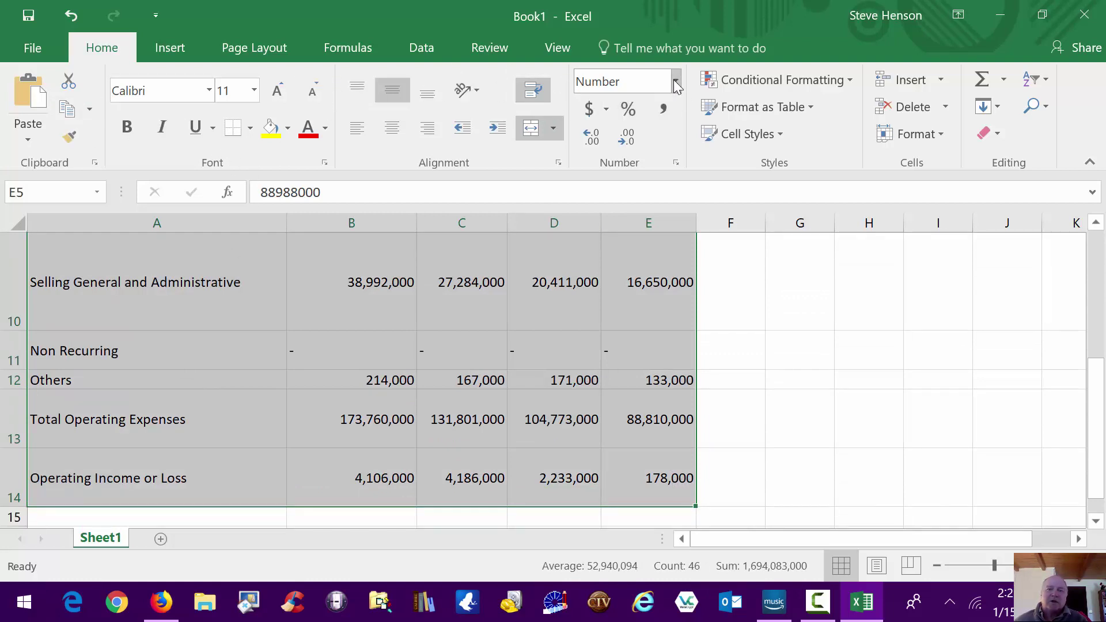
pyautogui.rightClick(267, 313)
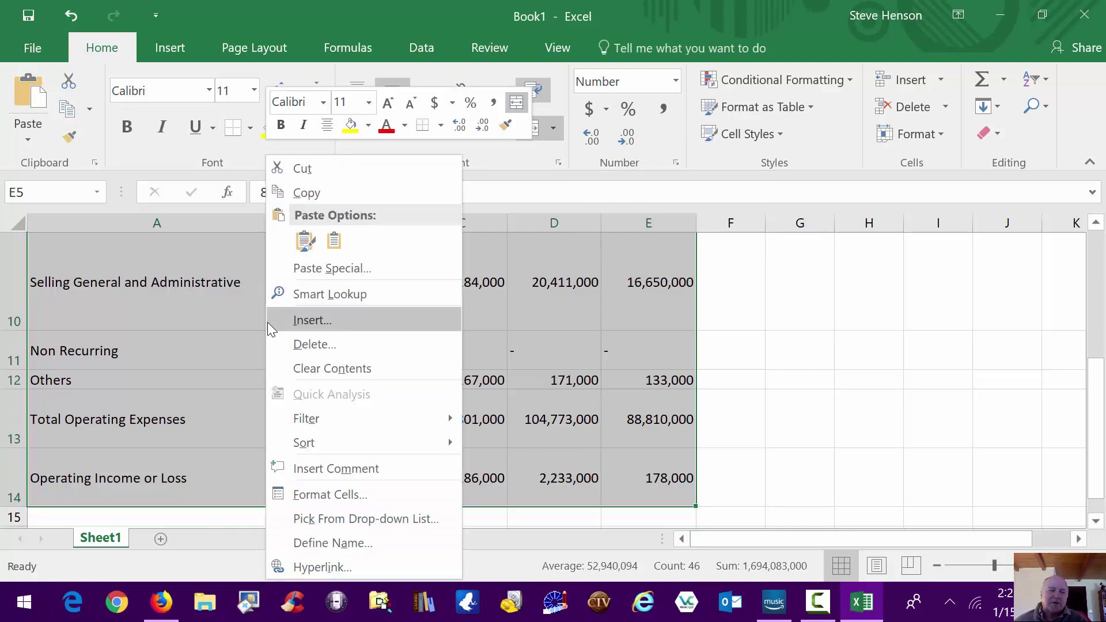
pyautogui.click(340, 498)
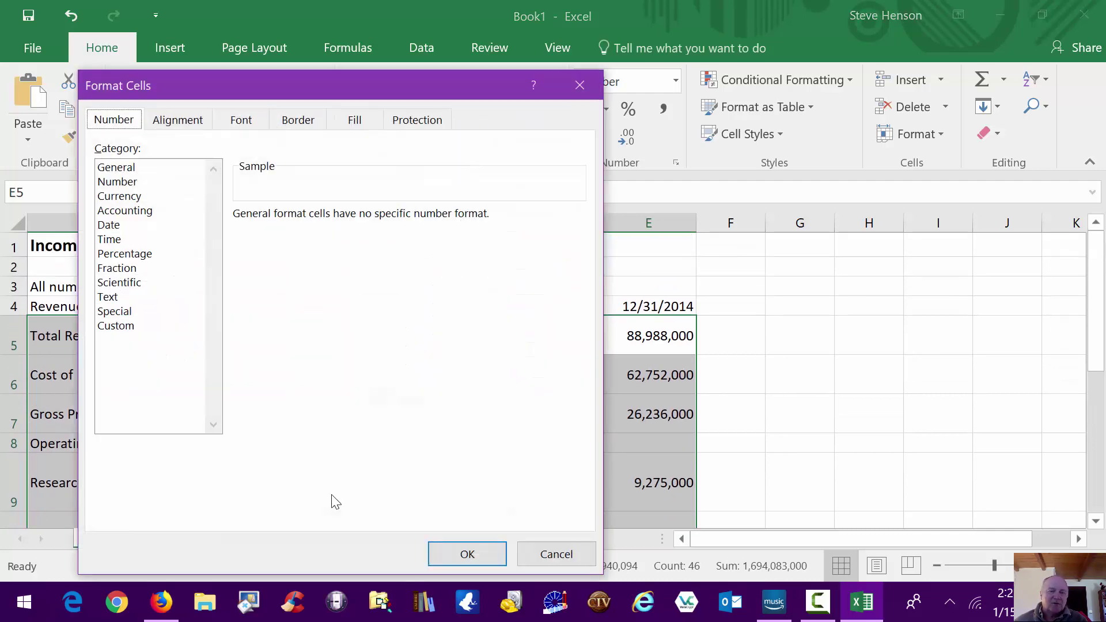
pyautogui.click(115, 167)
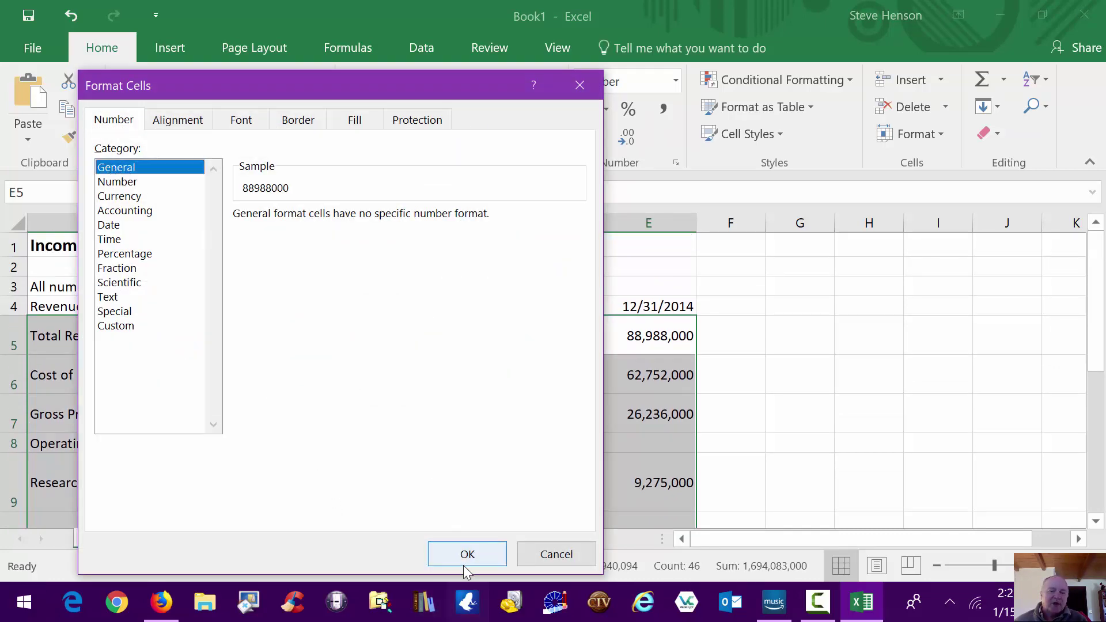
pyautogui.click(464, 553)
pyautogui.click(807, 390)
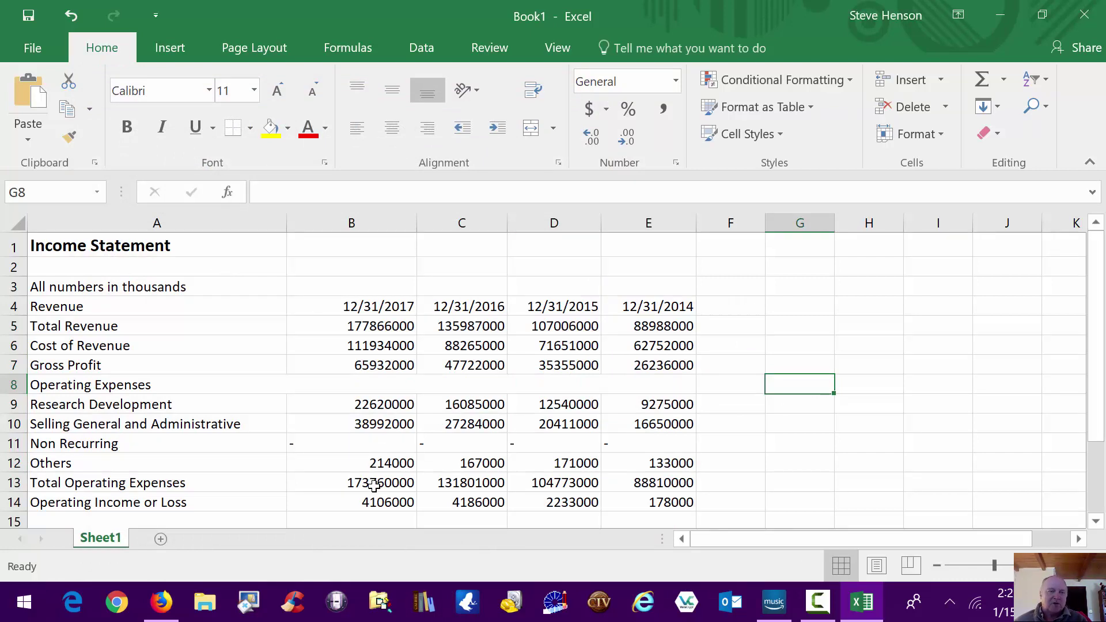
pyautogui.click(372, 332)
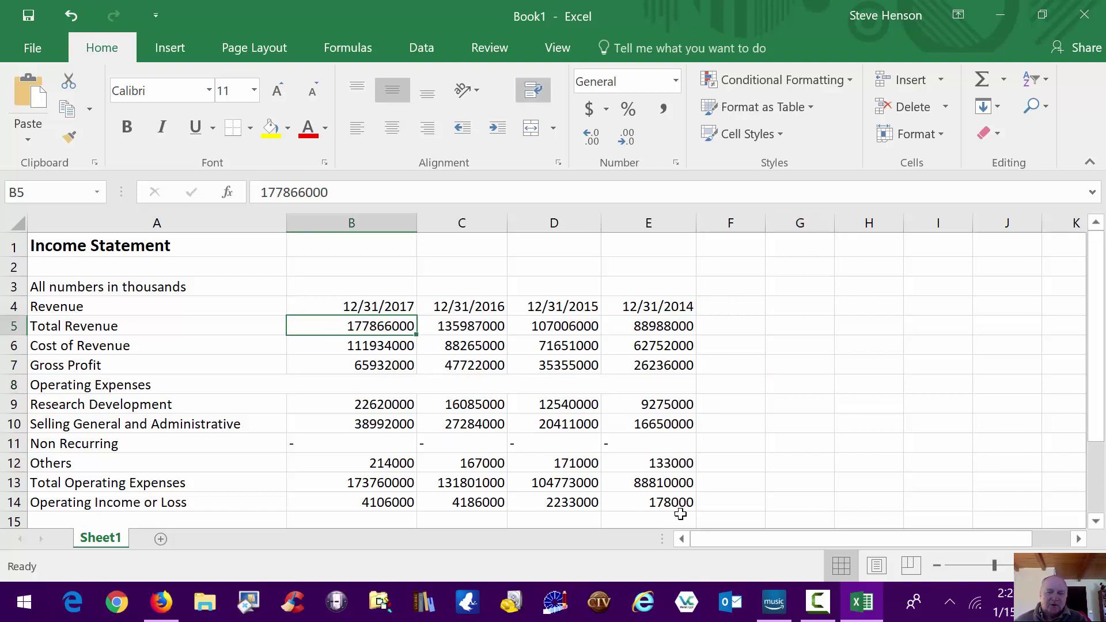
pyautogui.keyDown('shift'); pyautogui.click(691, 497); pyautogui.keyUp('shift')
pyautogui.click(730, 487)
# Format A5:F14 as Accounting with zero decimals and widen column C to show every value
pyautogui.moveTo(718, 510); pyautogui.dragTo(111, 328)
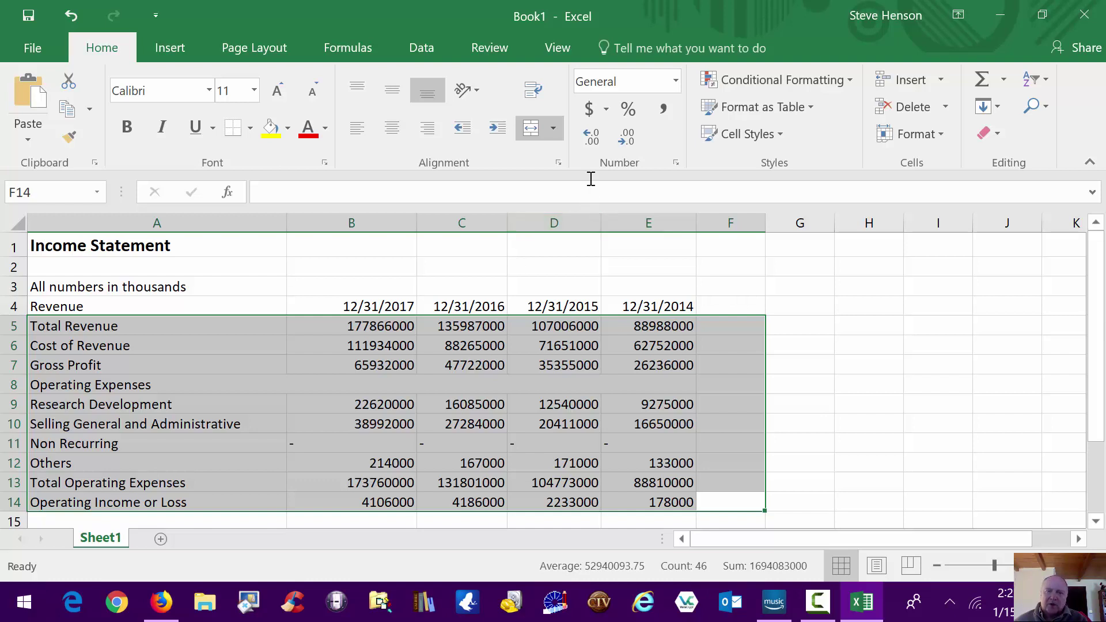
pyautogui.click(589, 109)
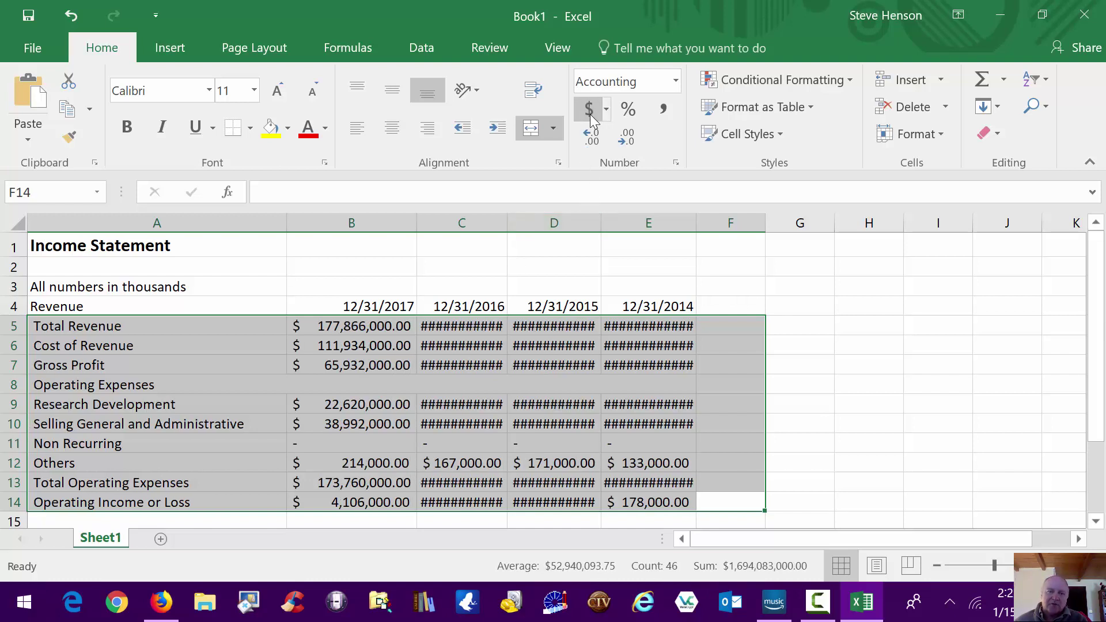
pyautogui.click(590, 139)
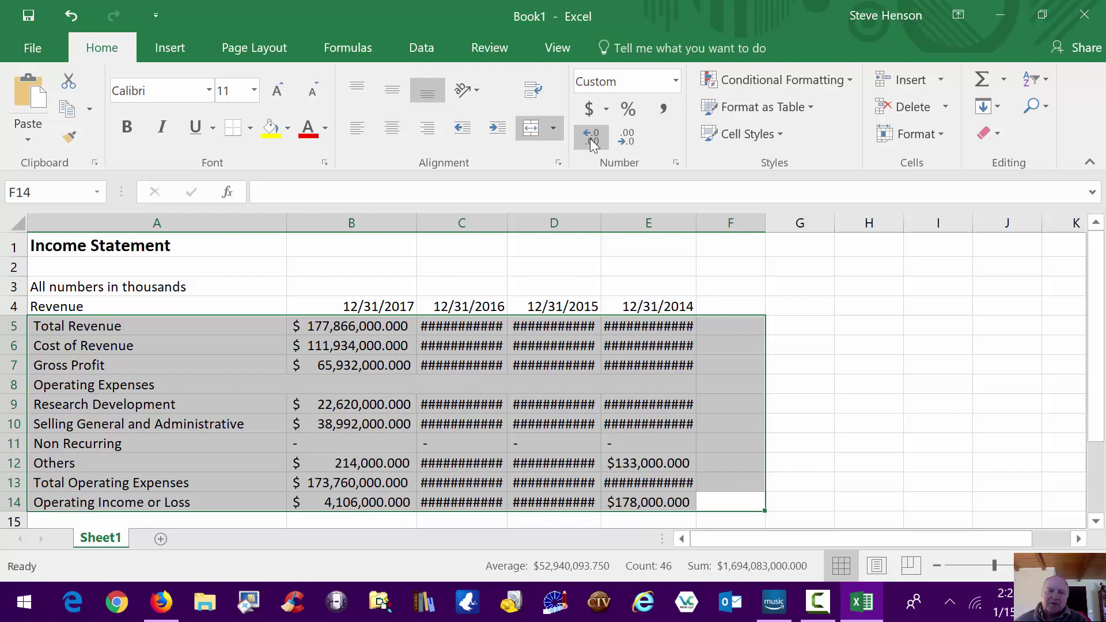
pyautogui.click(628, 142)
pyautogui.click(629, 145)
pyautogui.click(629, 146)
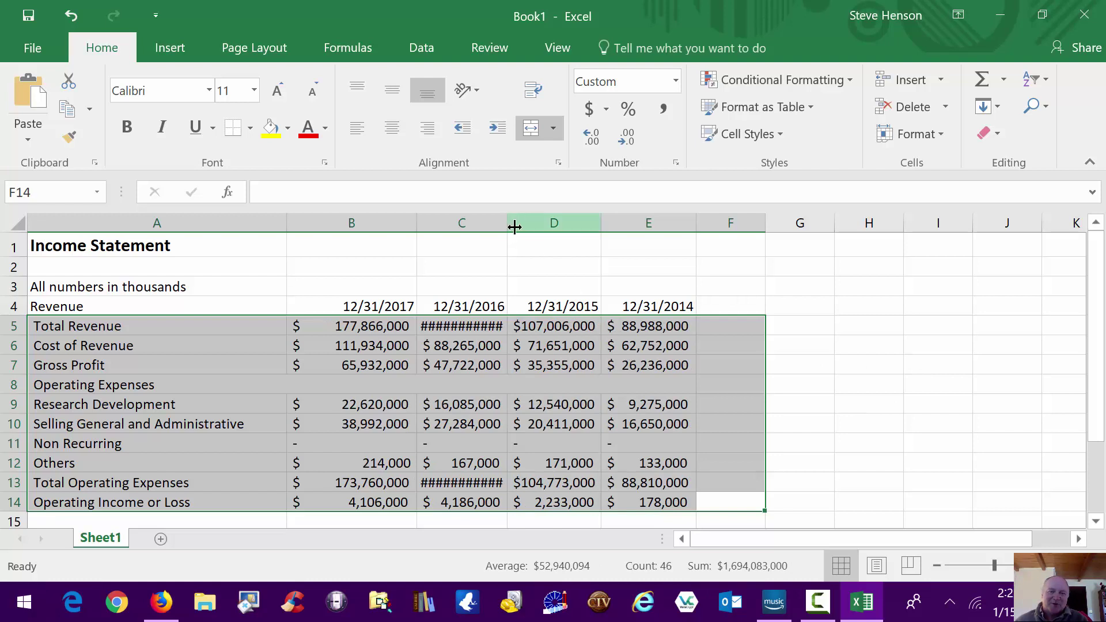
pyautogui.moveTo(514, 226); pyautogui.dragTo(520, 227)
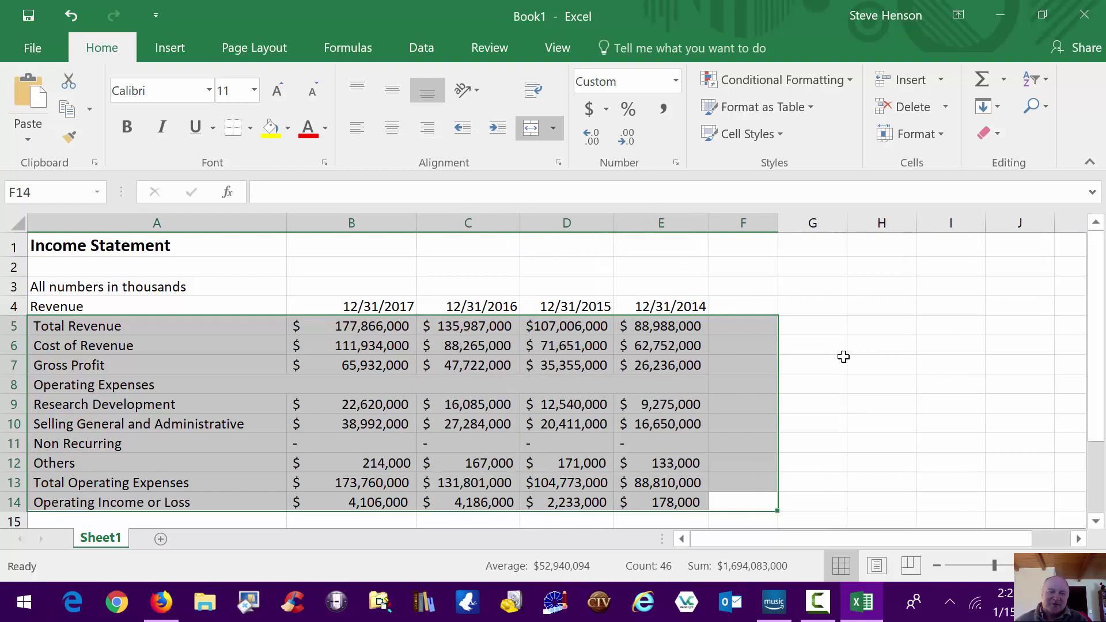
pyautogui.scroll(-1, 863, 355)
pyautogui.click(862, 403)
pyautogui.scroll(1, 854, 459)
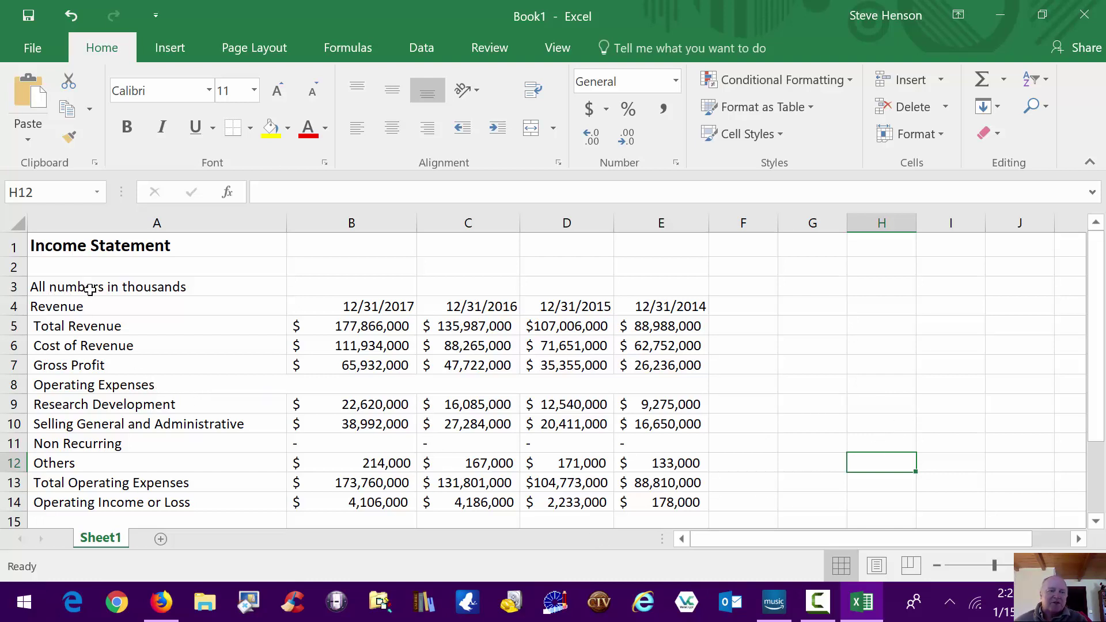
# Delete the entire Operating Expenses heading row and the Non Recurring row
pyautogui.click(367, 386)
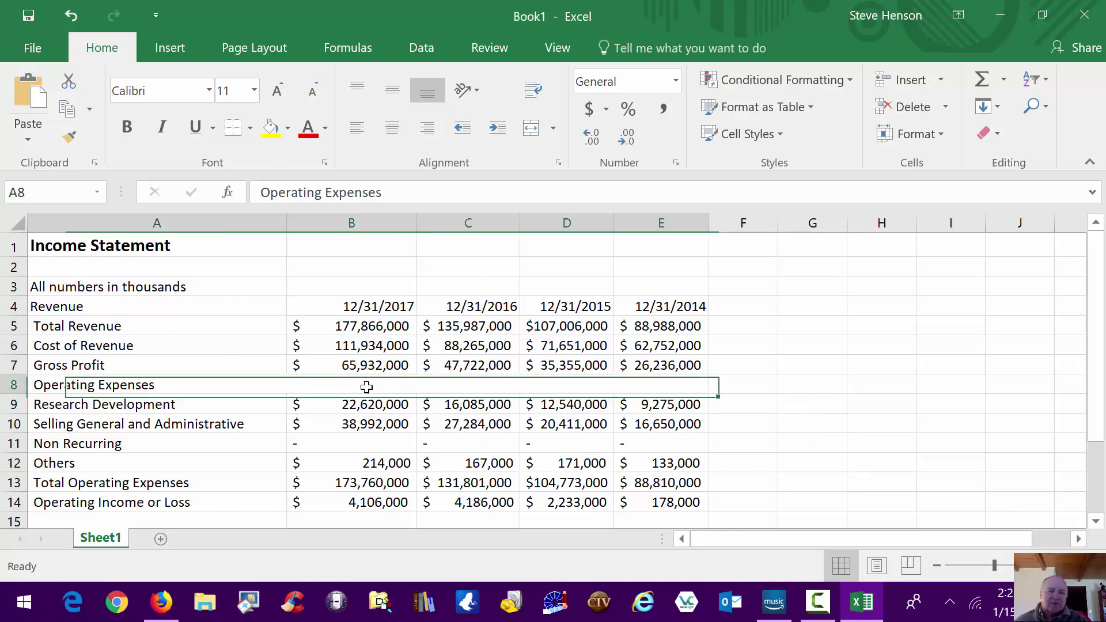
pyautogui.rightClick(370, 384)
pyautogui.click(430, 344)
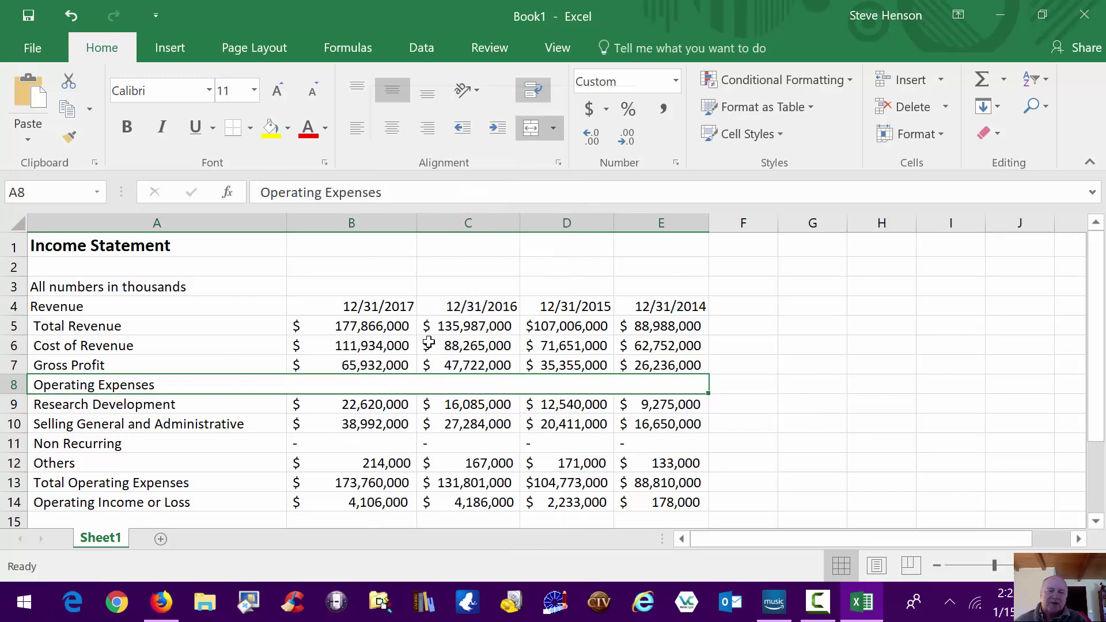
pyautogui.click(395, 342)
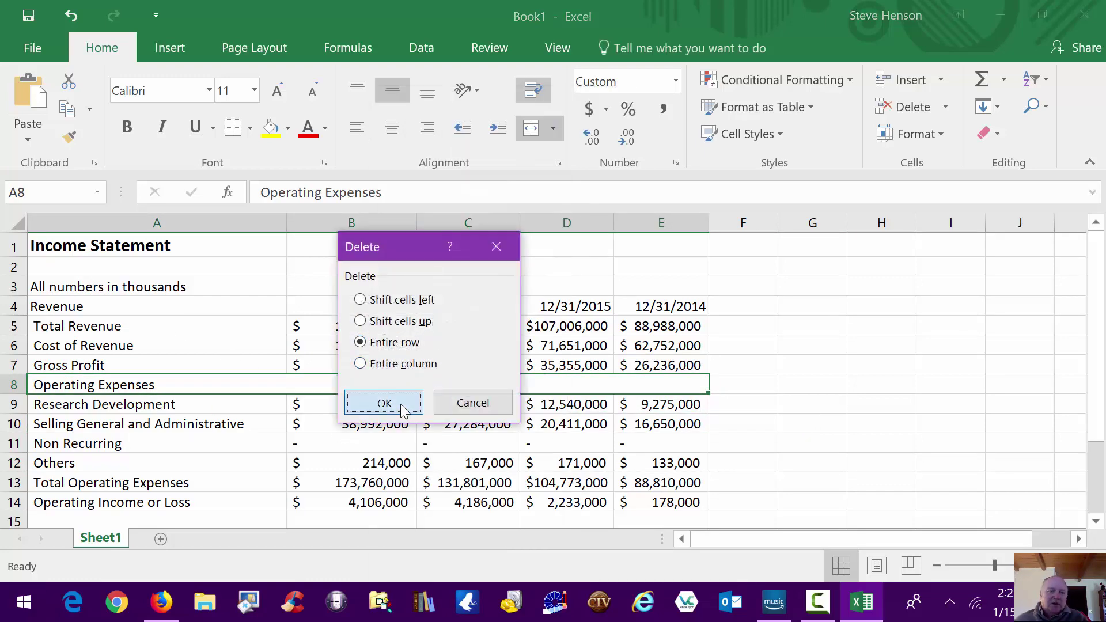
pyautogui.click(399, 406)
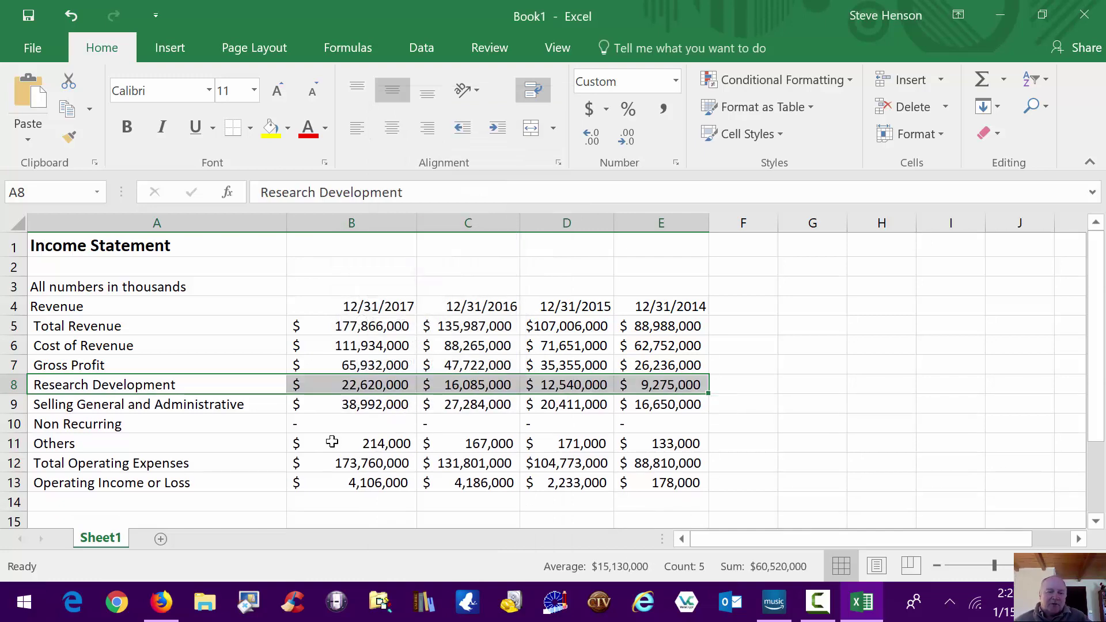
pyautogui.click(84, 423)
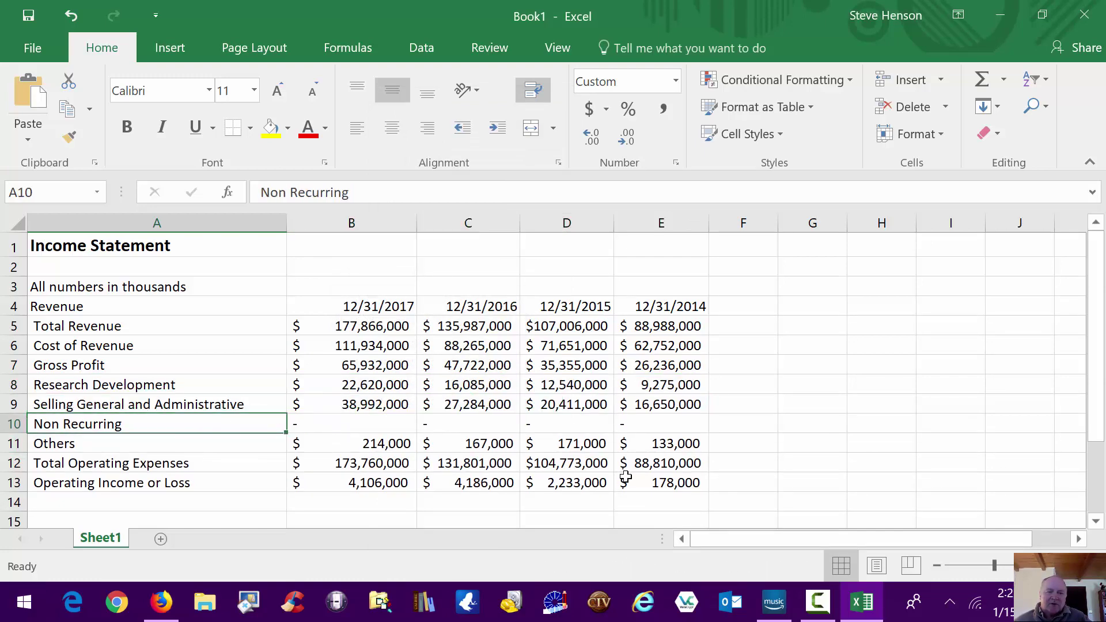
pyautogui.rightClick(348, 423)
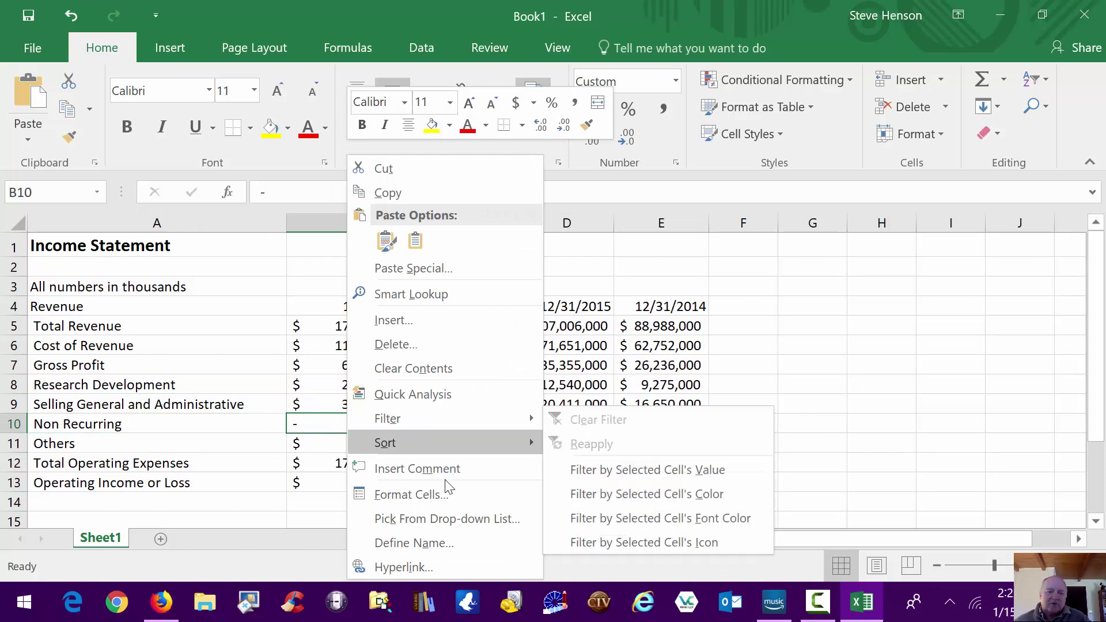
pyautogui.click(414, 343)
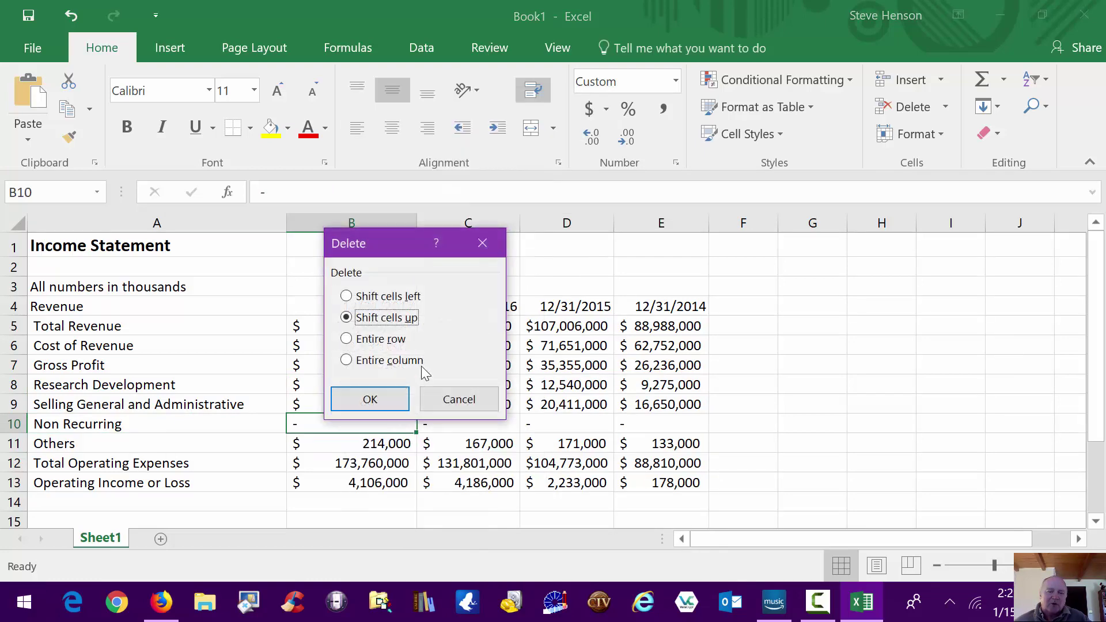
pyautogui.click(381, 339)
pyautogui.click(370, 399)
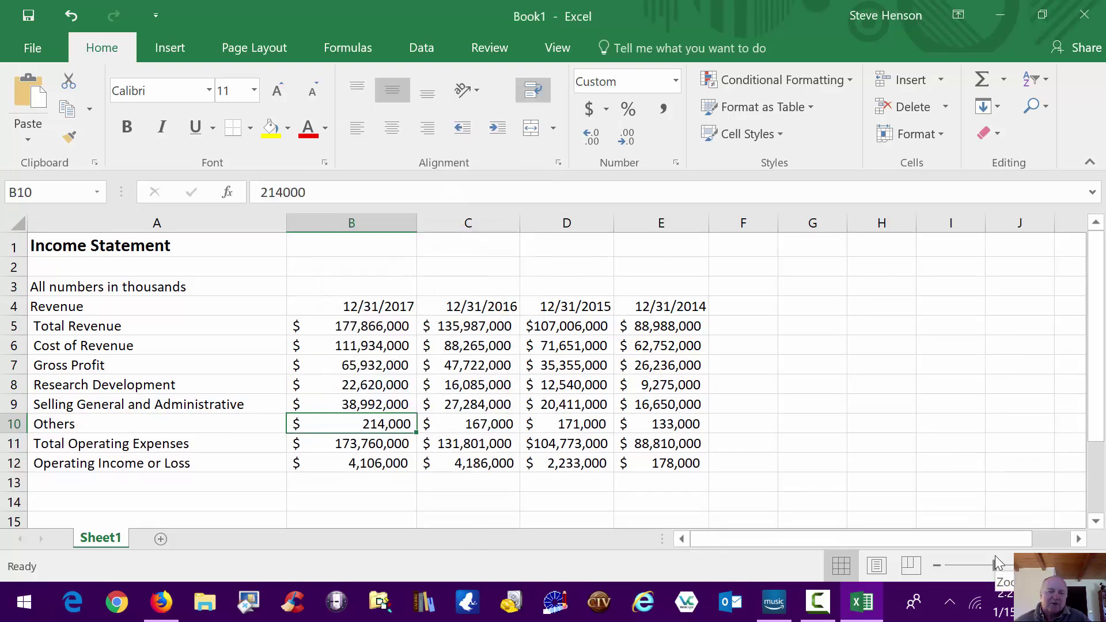
# Delete the entire Total Operating Expenses row so Operating Income or Loss follows Others
pyautogui.click(146, 448)
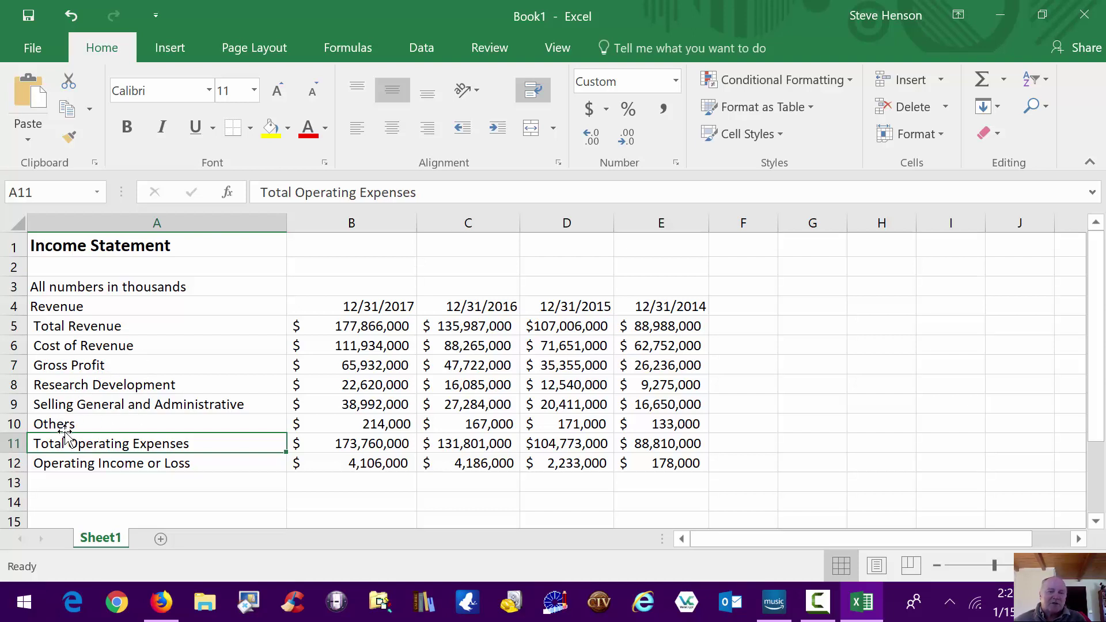
pyautogui.rightClick(261, 443)
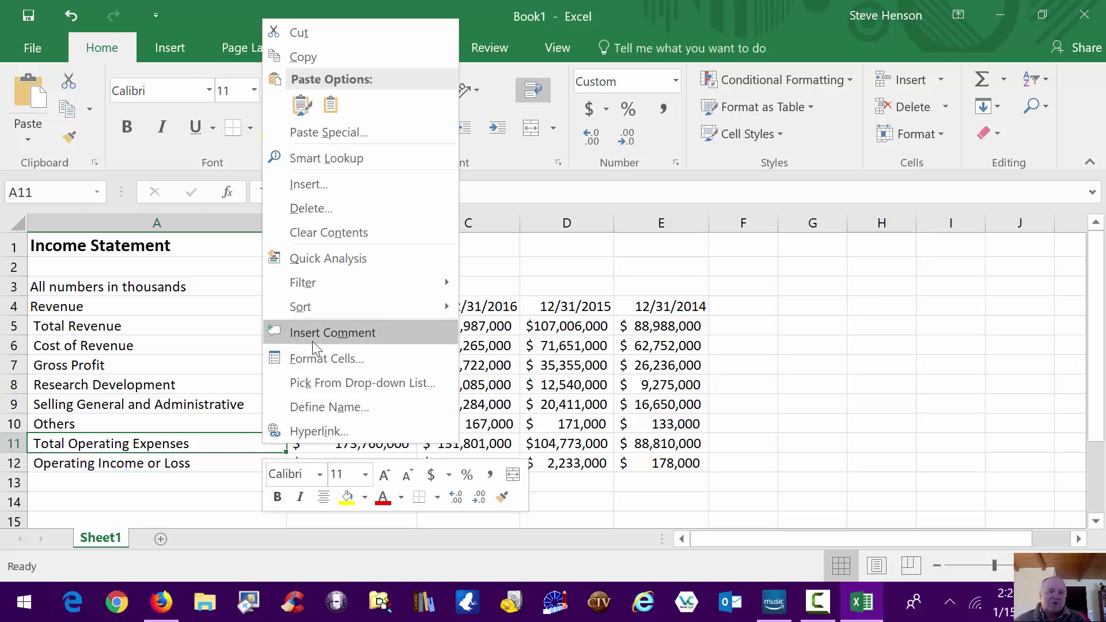
pyautogui.click(323, 208)
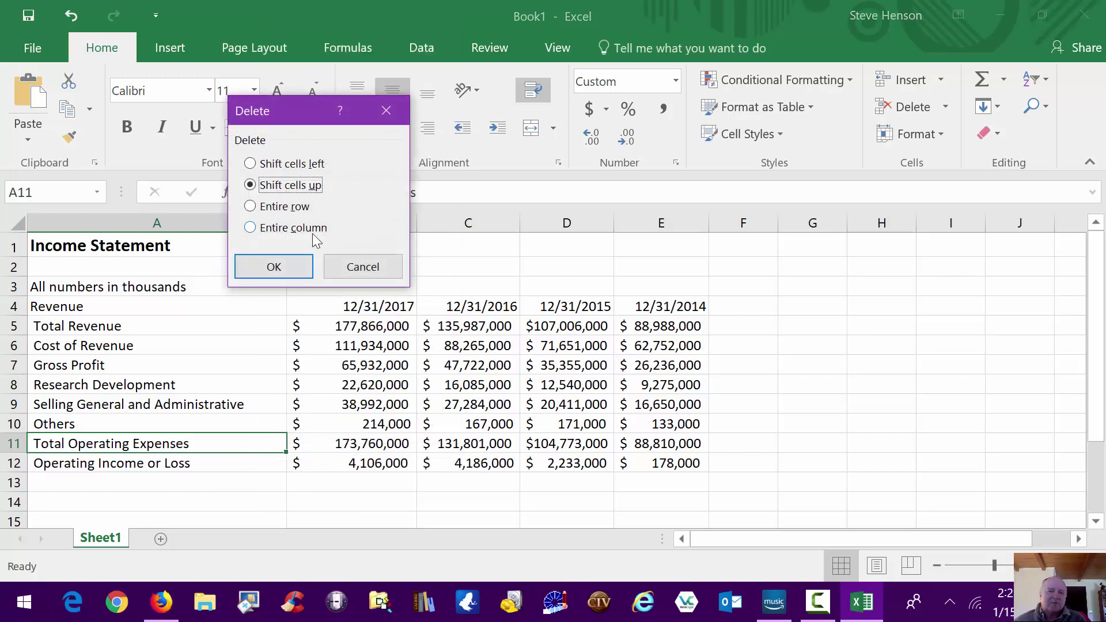
pyautogui.click(303, 208)
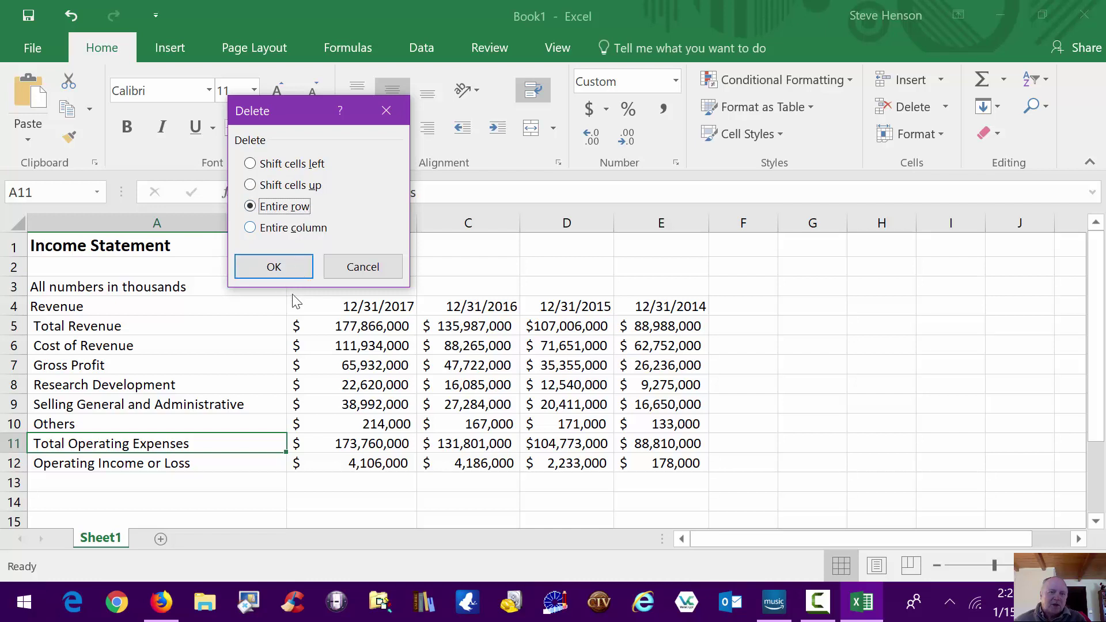
pyautogui.click(273, 266)
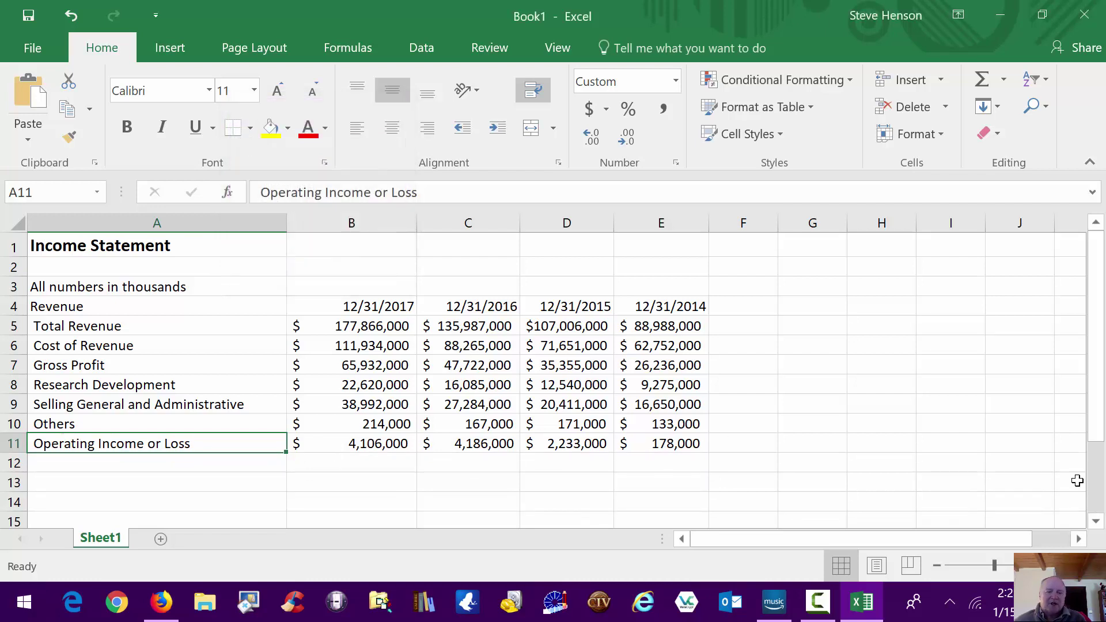
pyautogui.click(1071, 479)
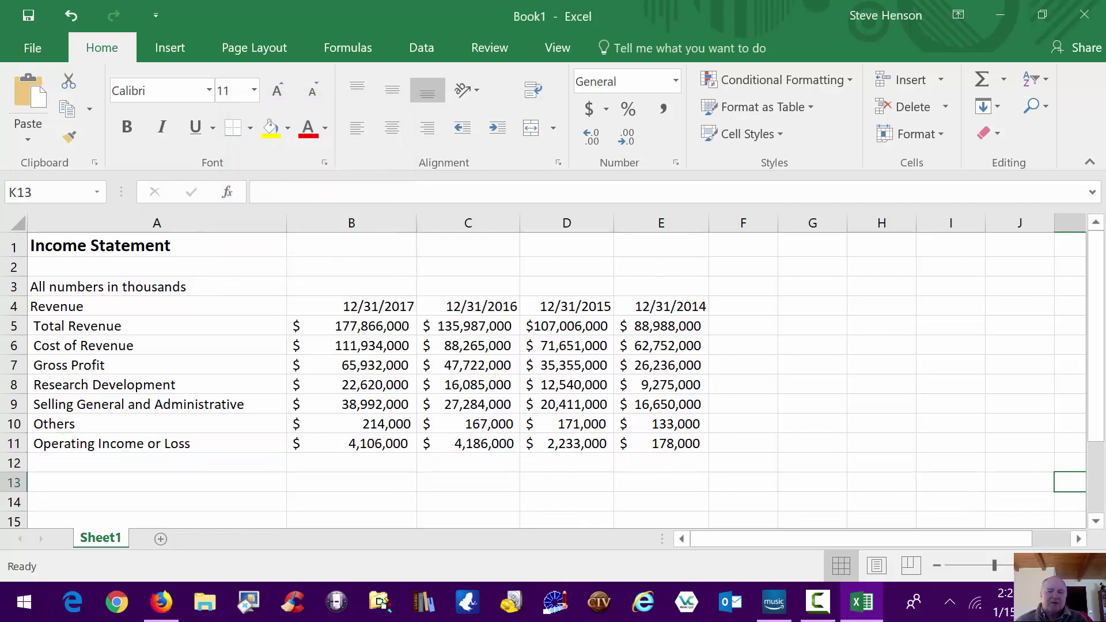
pyautogui.click(388, 326)
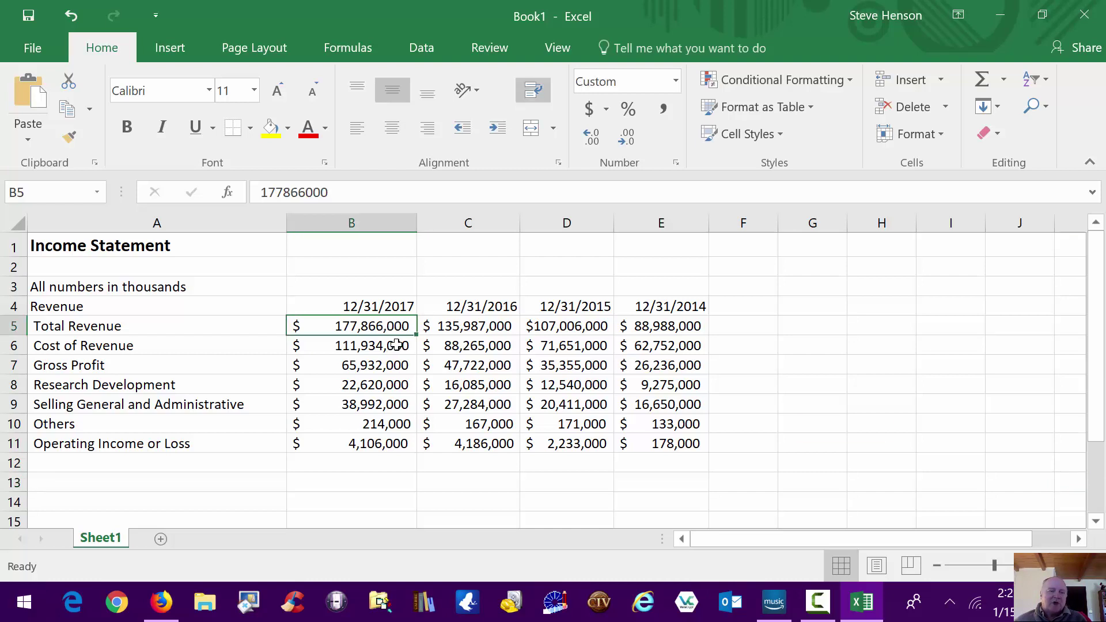
pyautogui.click(396, 346)
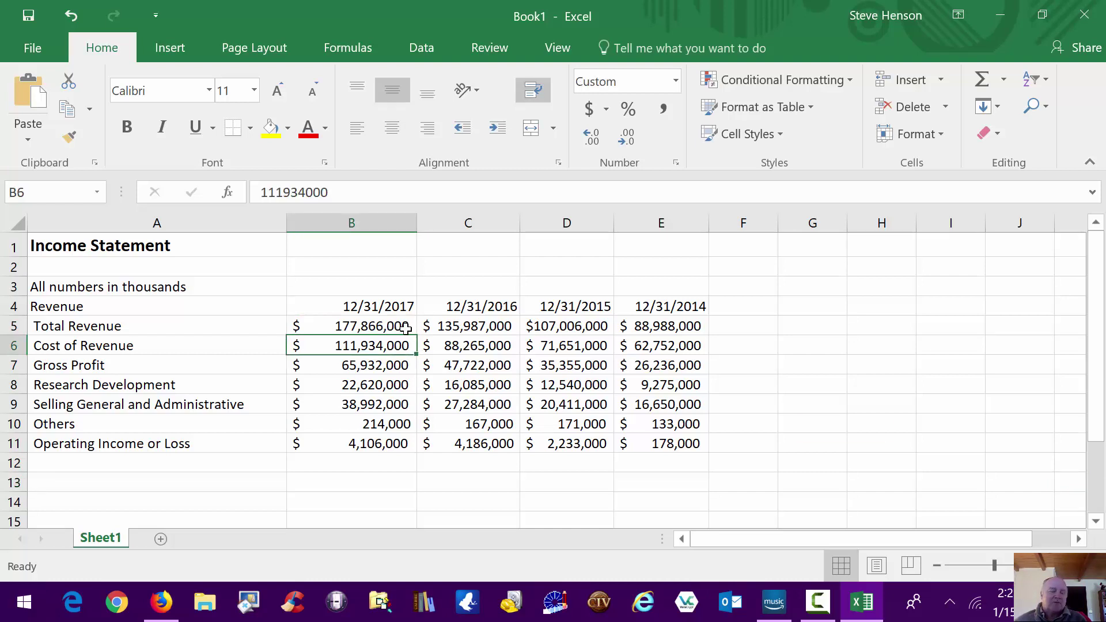
pyautogui.click(404, 327)
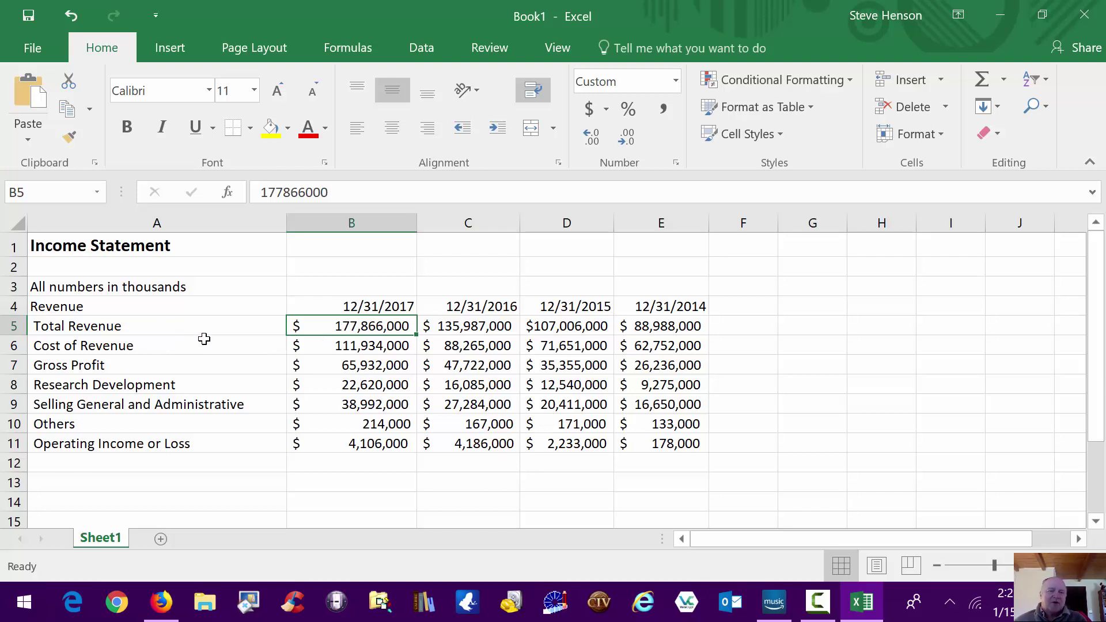
pyautogui.click(162, 348)
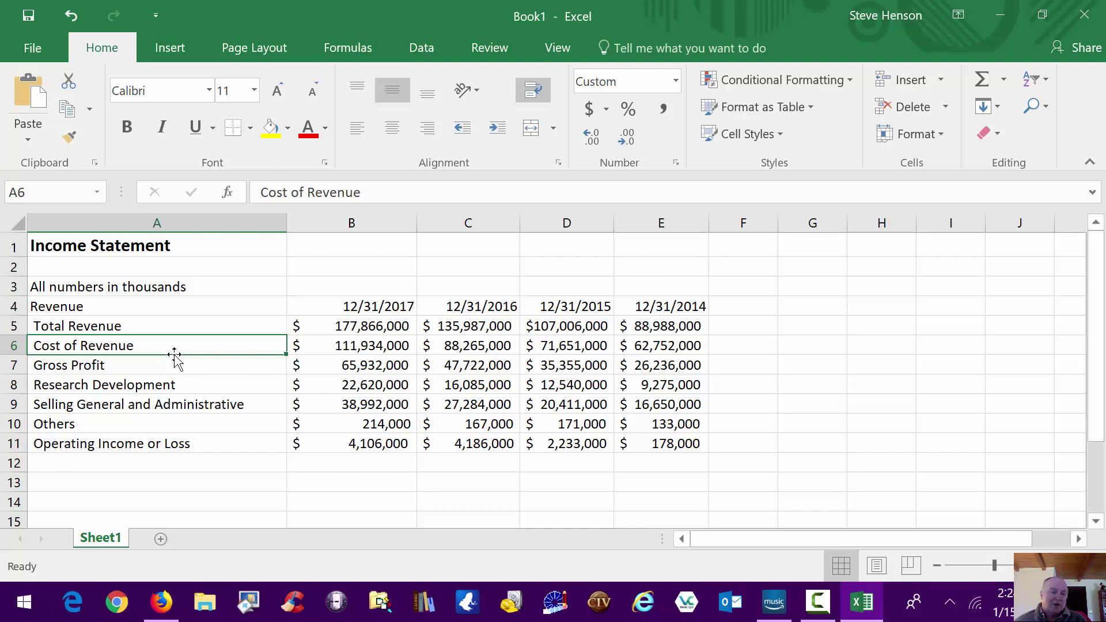
pyautogui.click(378, 368)
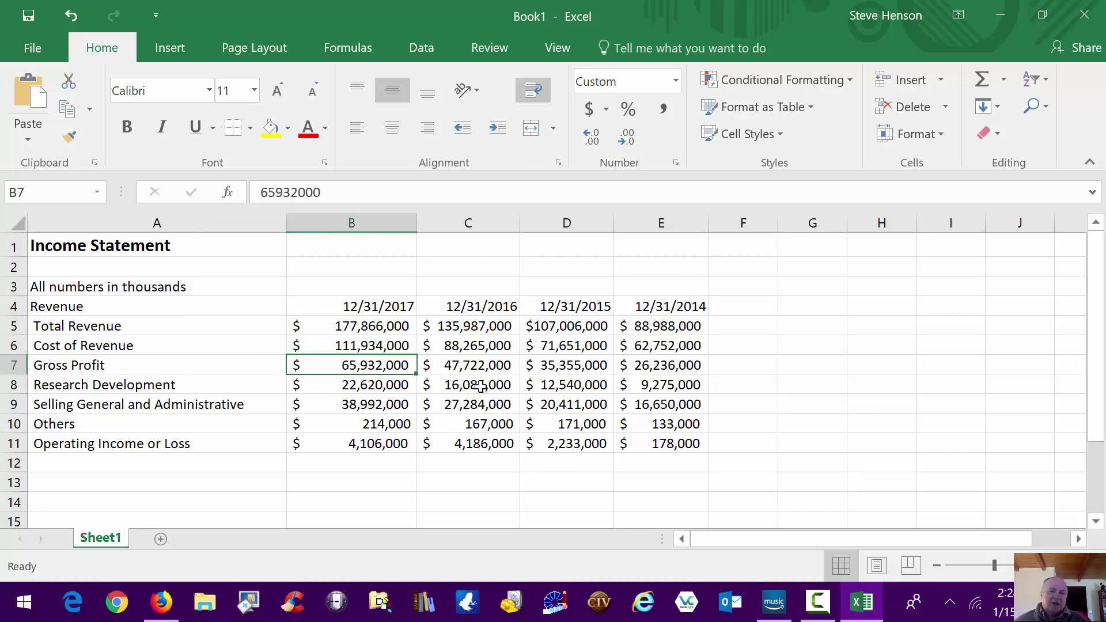
# Insert a blank row below Gross Profit, undoing a first misplaced insert above it
pyautogui.rightClick(377, 371)
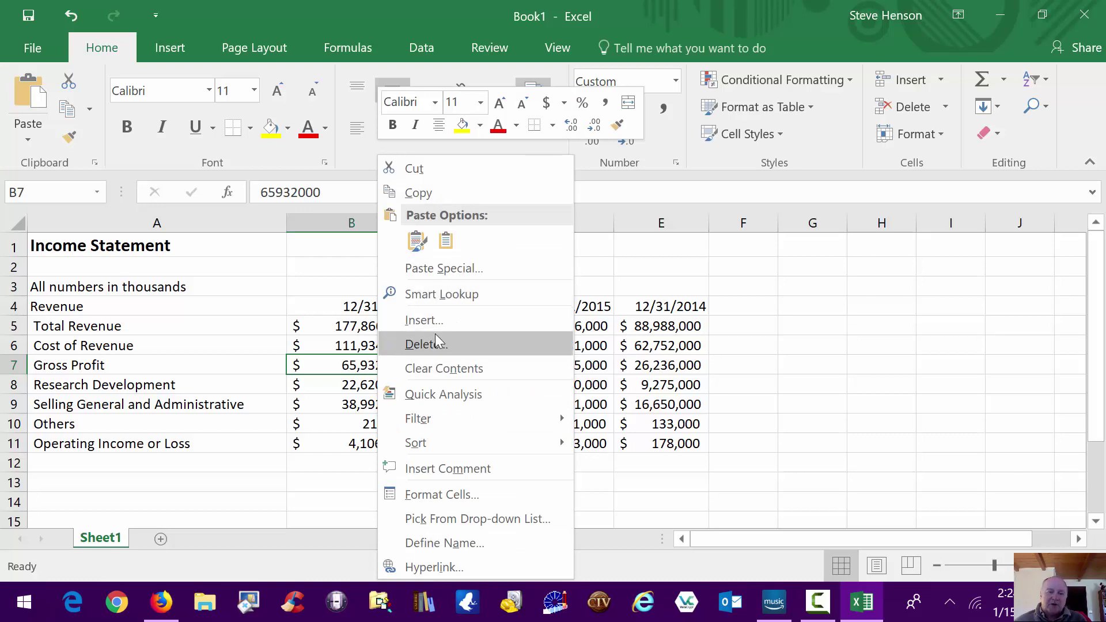
pyautogui.click(429, 320)
pyautogui.press('Down')
pyautogui.click(393, 385)
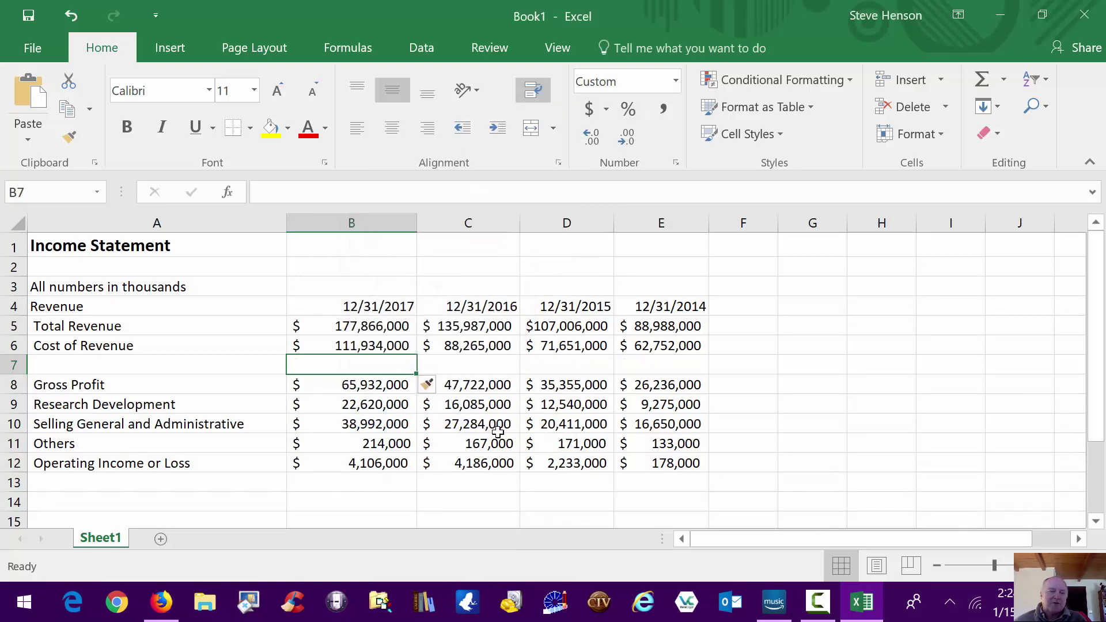
pyautogui.hotkey('ctrl', 'z')
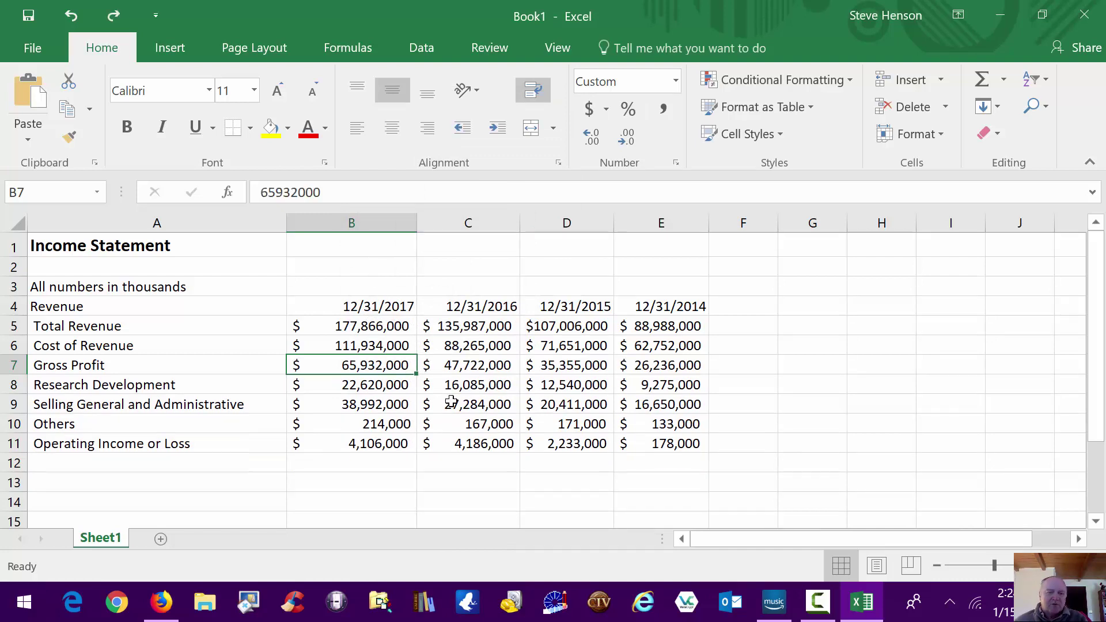
pyautogui.click(380, 384)
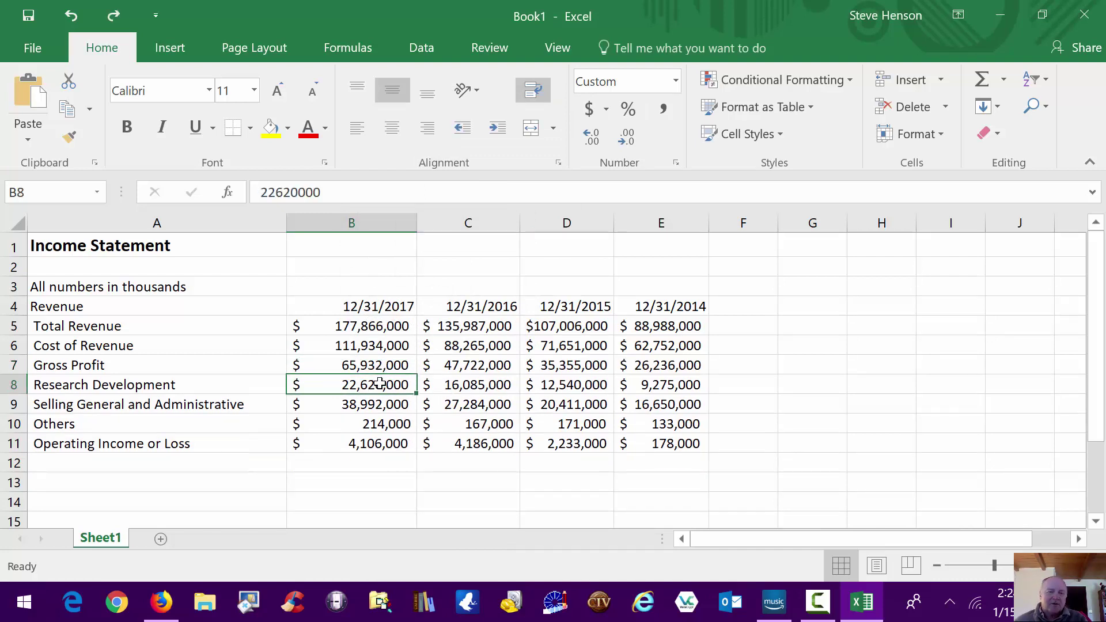
pyautogui.rightClick(380, 384)
pyautogui.click(440, 323)
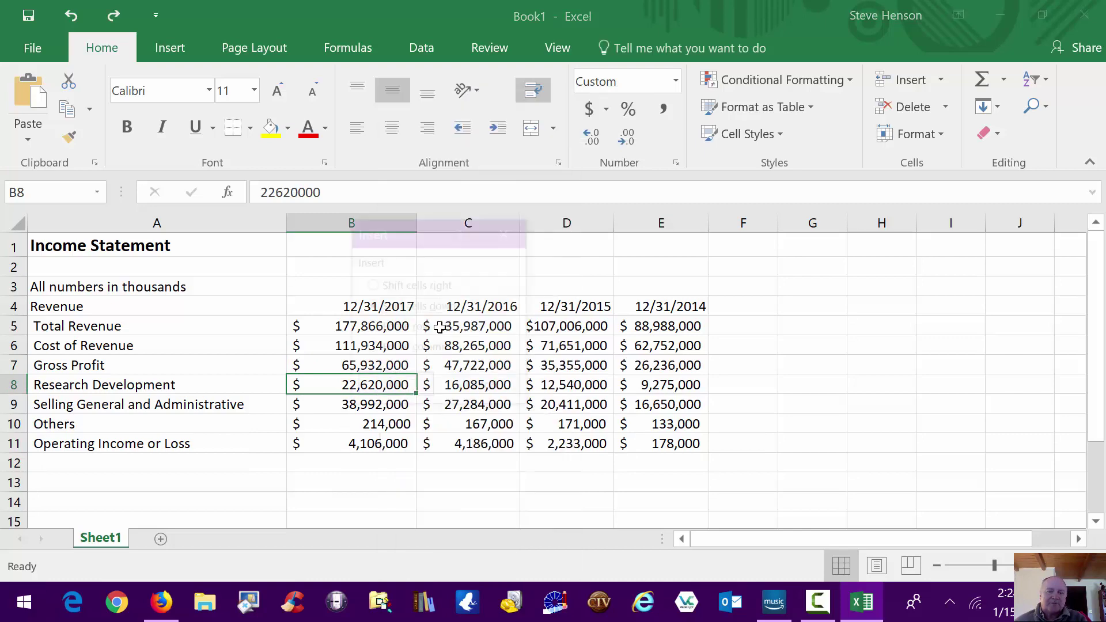
pyautogui.click(400, 390)
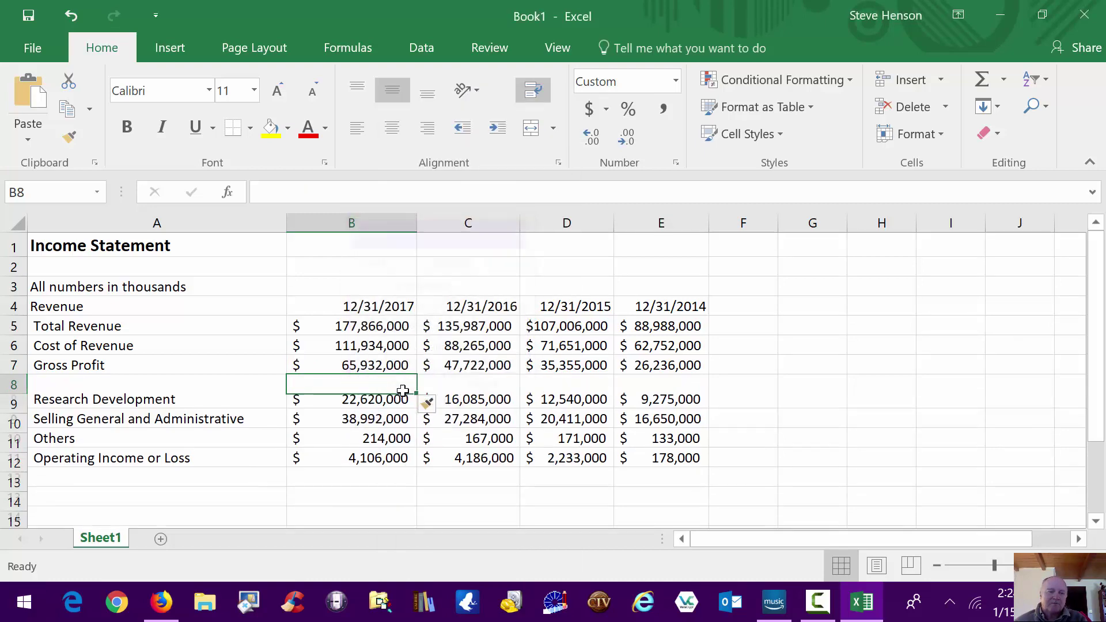
# Label A8 'Gross Profit' and A13 'Operating Margin', then start editing the row 8 label
pyautogui.click(64, 384)
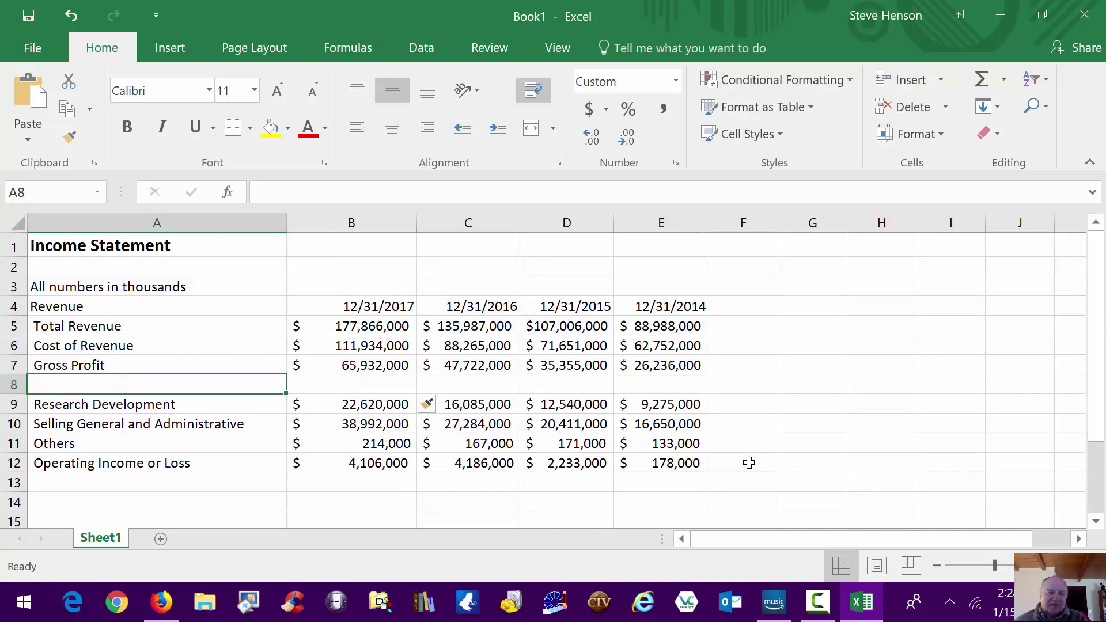
pyautogui.write('Gross ')
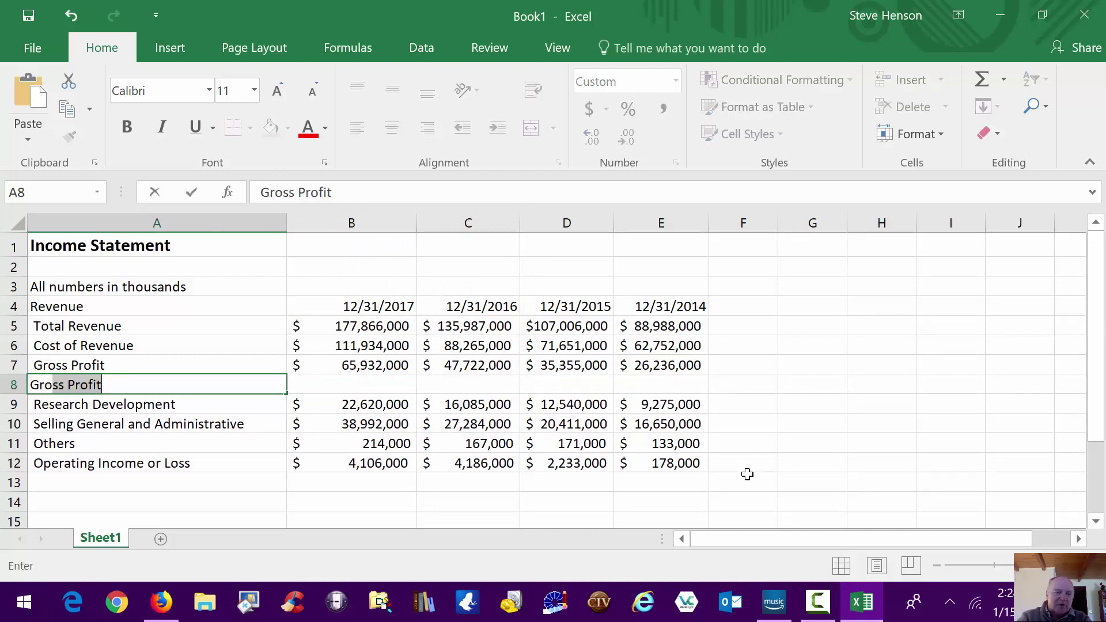
pyautogui.write('Prof')
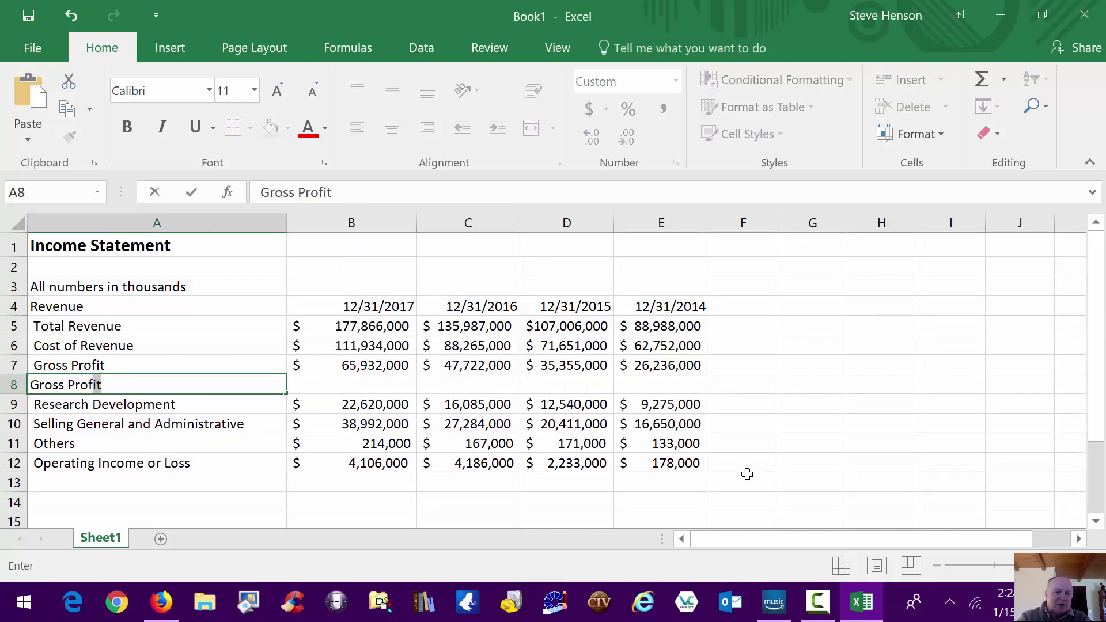
pyautogui.write('it')
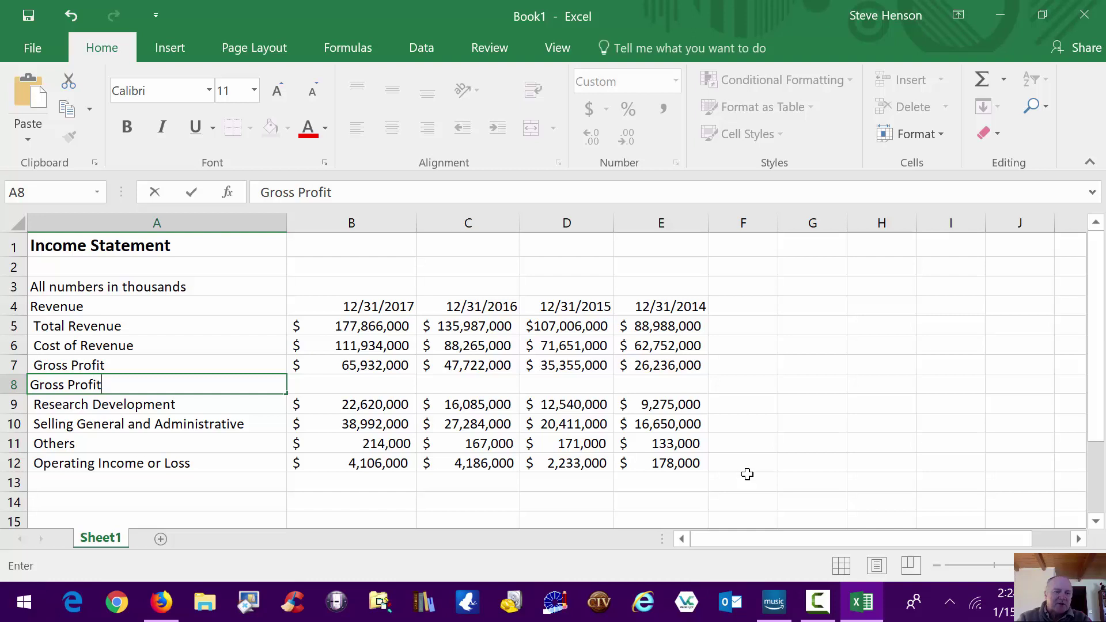
pyautogui.click(140, 486)
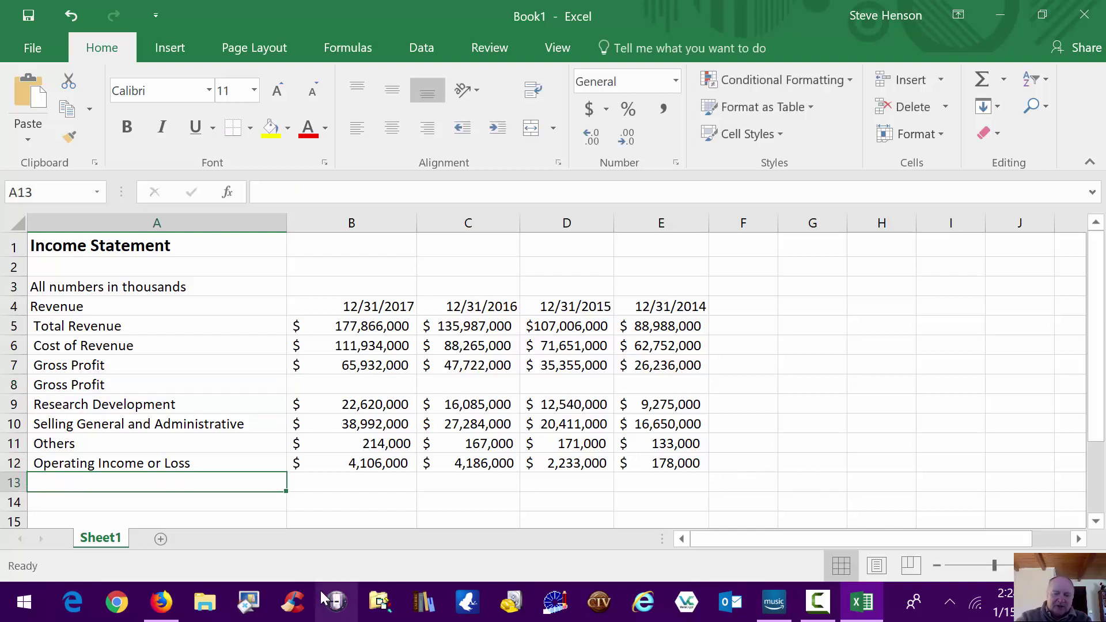
pyautogui.write('Operating ')
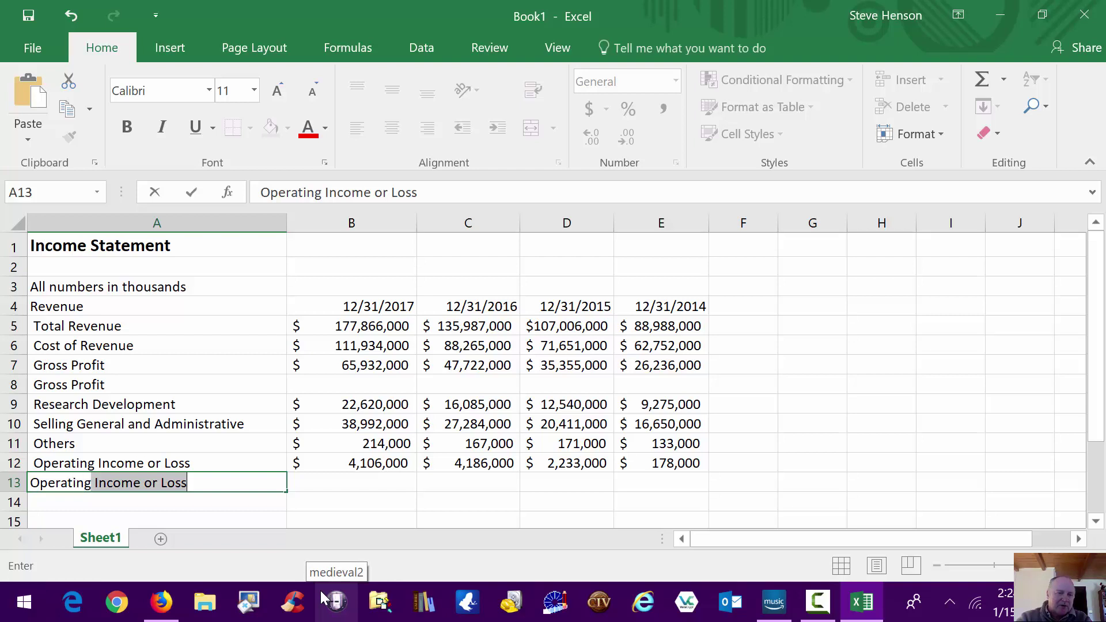
pyautogui.write('Margin')
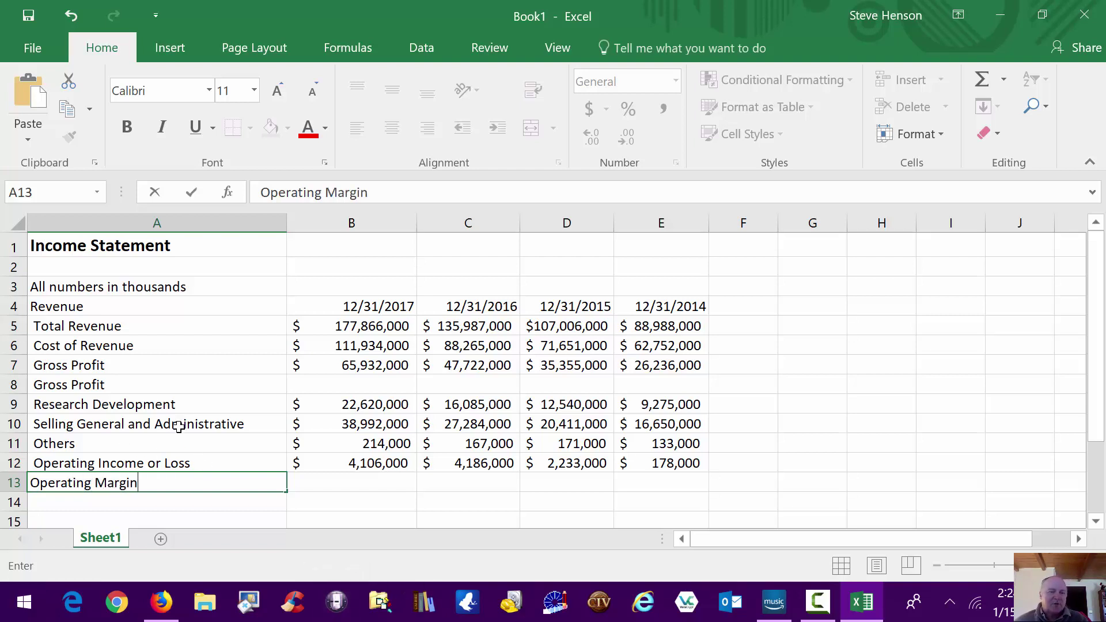
pyautogui.click(147, 388)
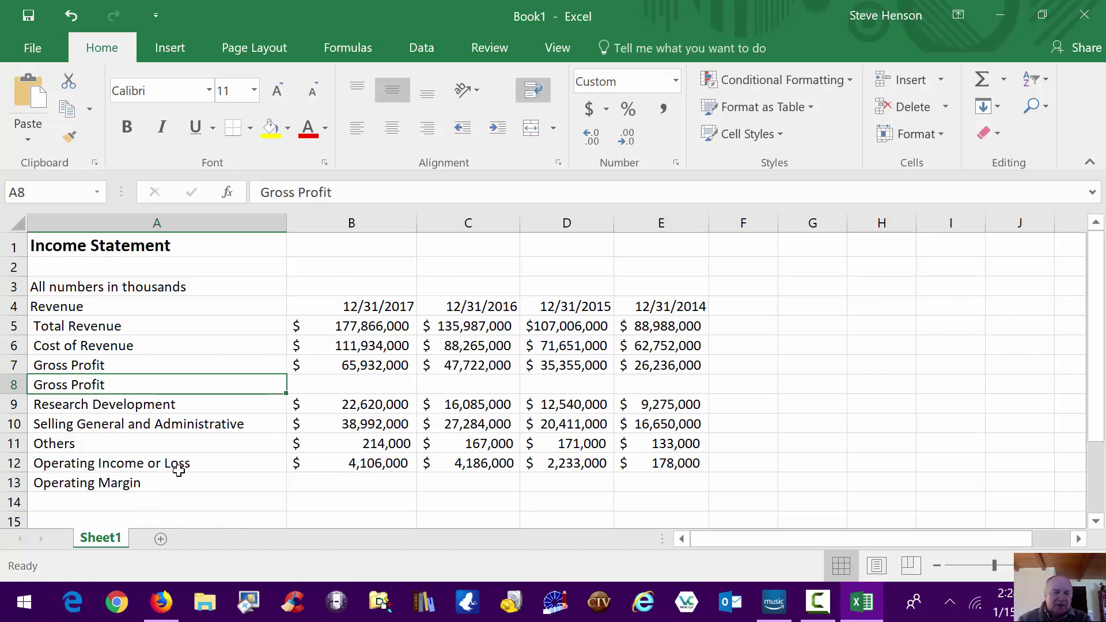
pyautogui.press('F2')
pyautogui.write('+')
pyautogui.press('pagedown')
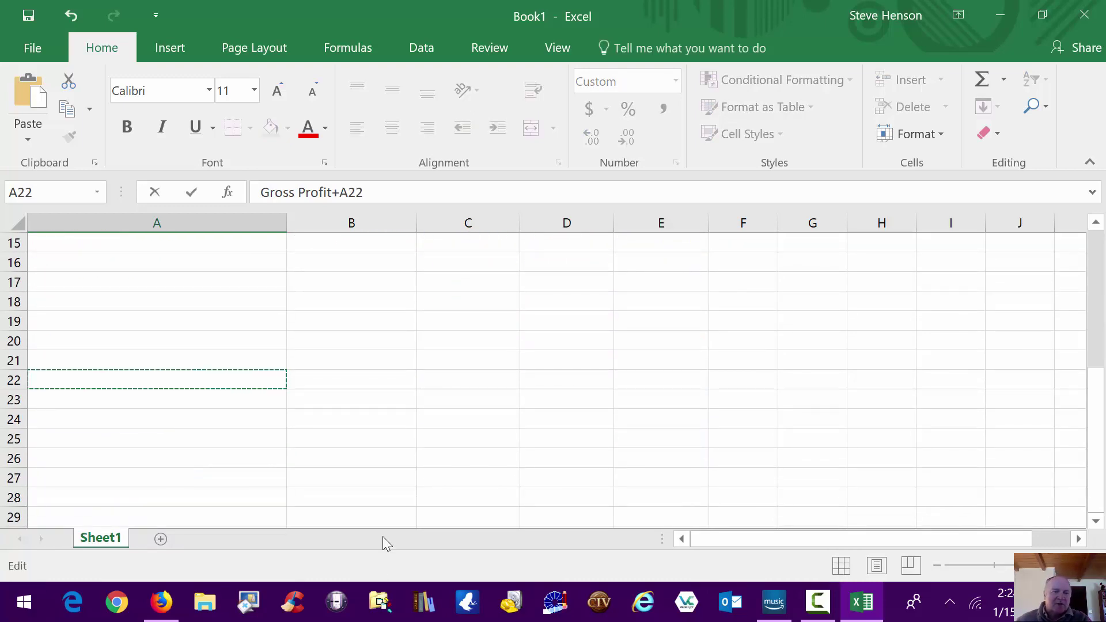
# Replace the stray +A22 text in the A8 label with 'Margin', making it 'Gross Profit Margin'
pyautogui.scroll(5, 346, 506)
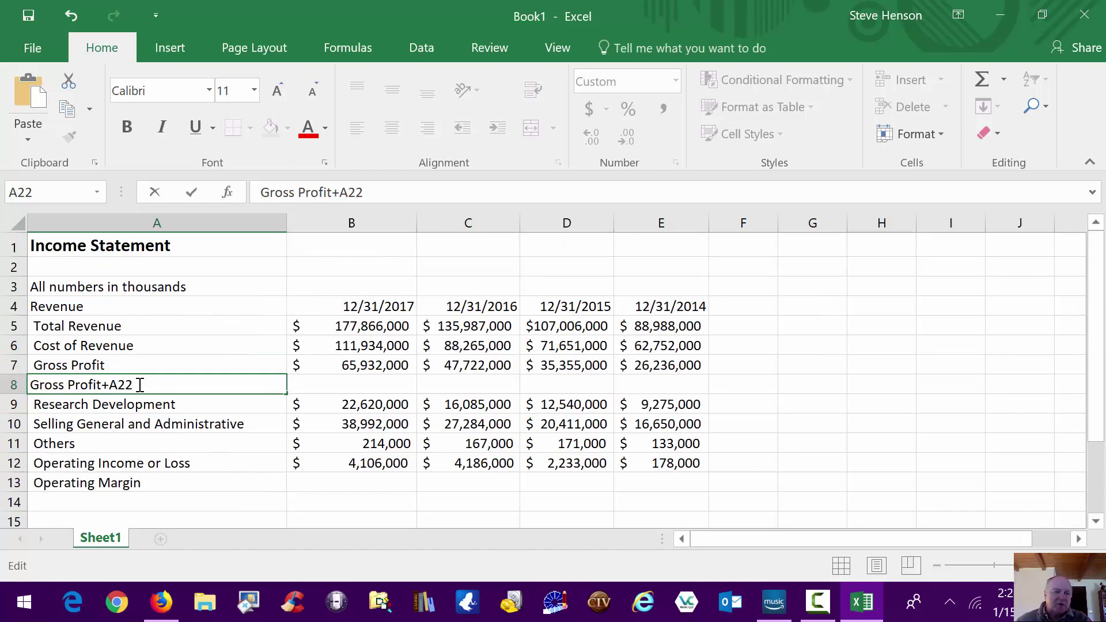
pyautogui.moveTo(106, 388); pyautogui.dragTo(148, 387)
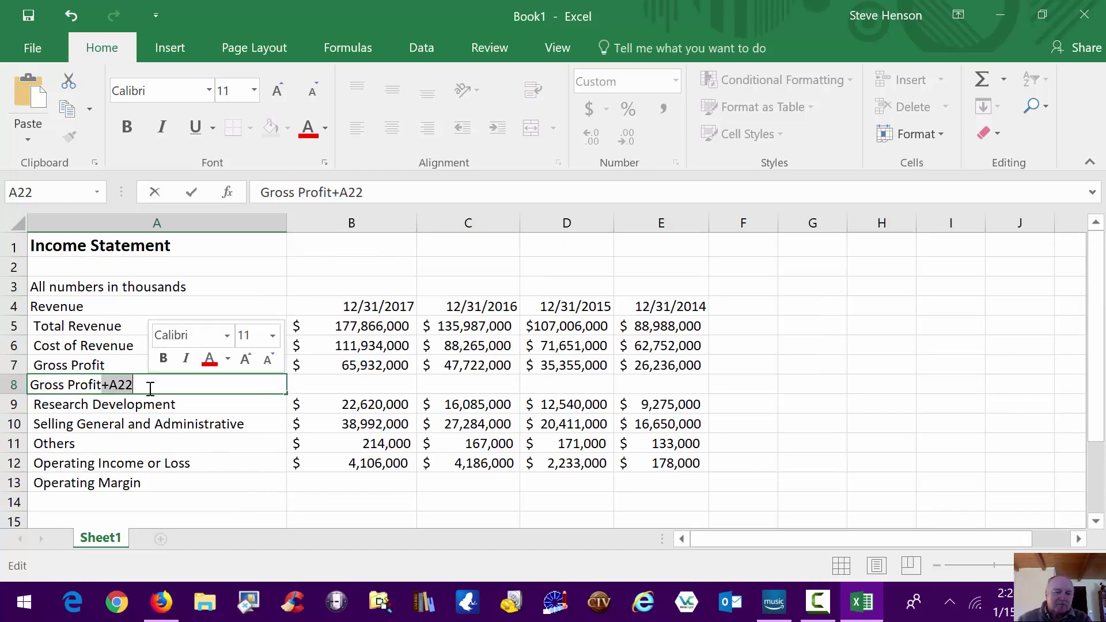
pyautogui.write('Margin')
pyautogui.press('Return')
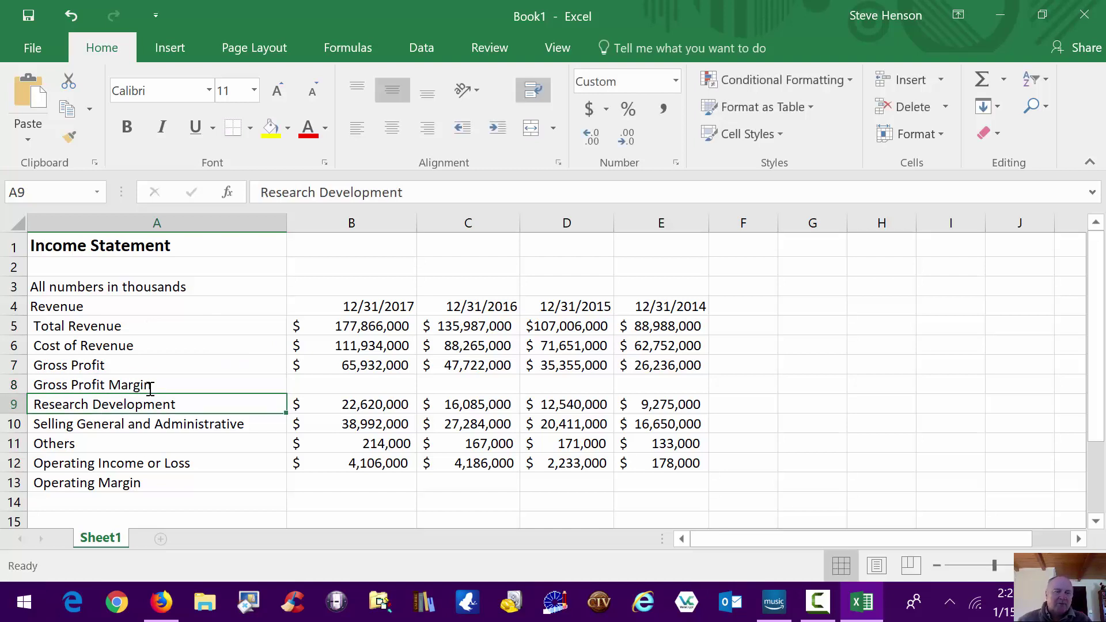
# Compare the Gross Profit and Gross Profit Margin labels, then select the 2014 margin cell E8
pyautogui.click(951, 416)
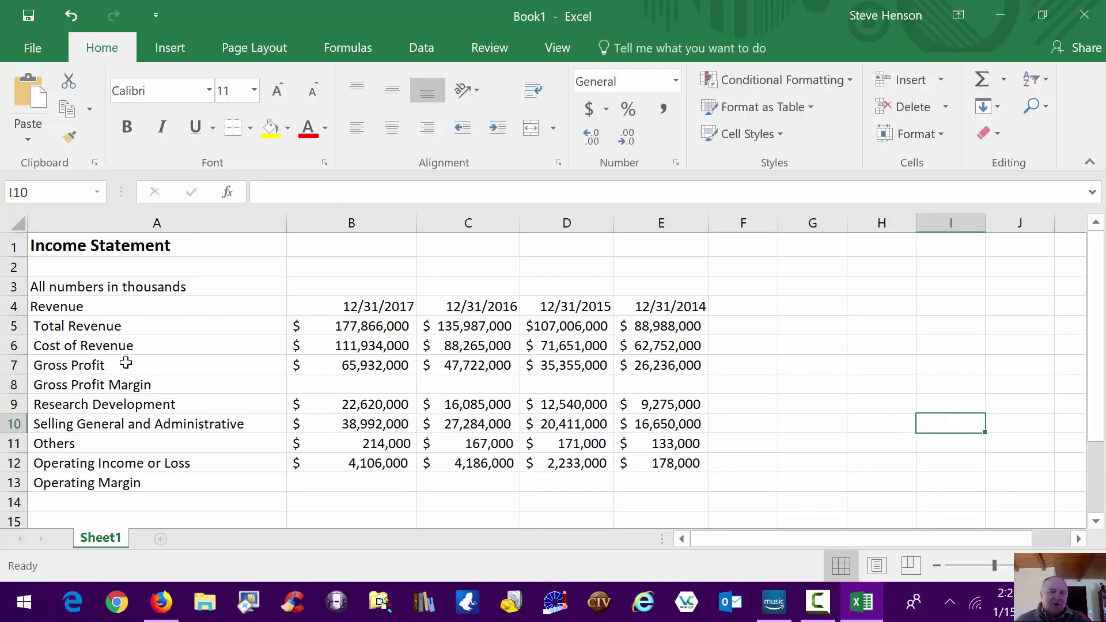
pyautogui.click(124, 386)
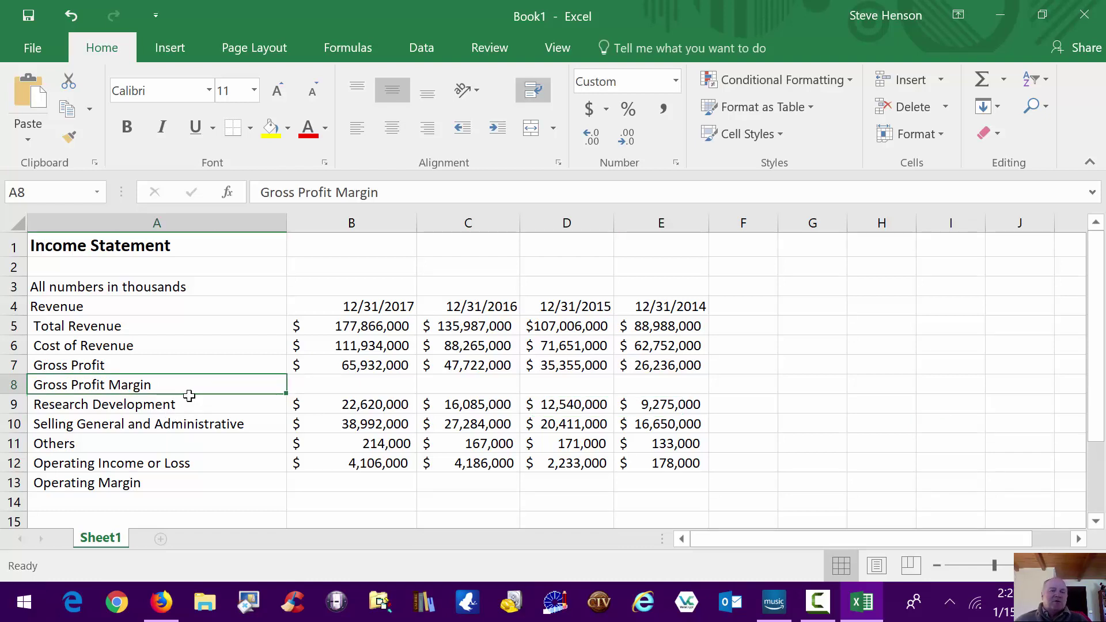
pyautogui.moveTo(75, 386); pyautogui.dragTo(74, 365)
pyautogui.click(74, 365)
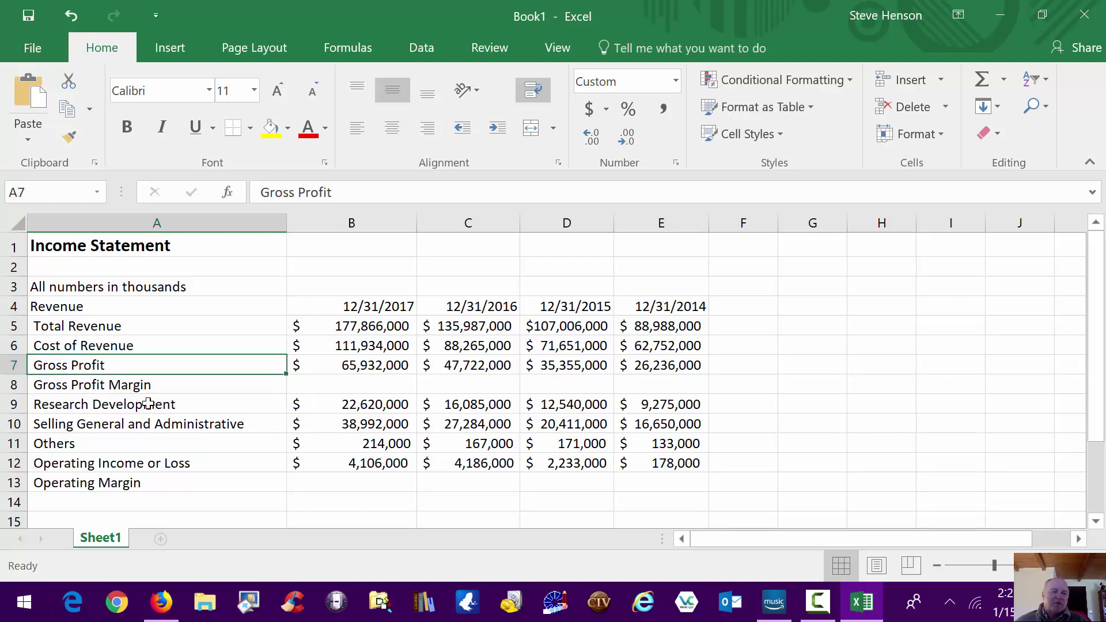
pyautogui.click(144, 383)
pyautogui.click(83, 366)
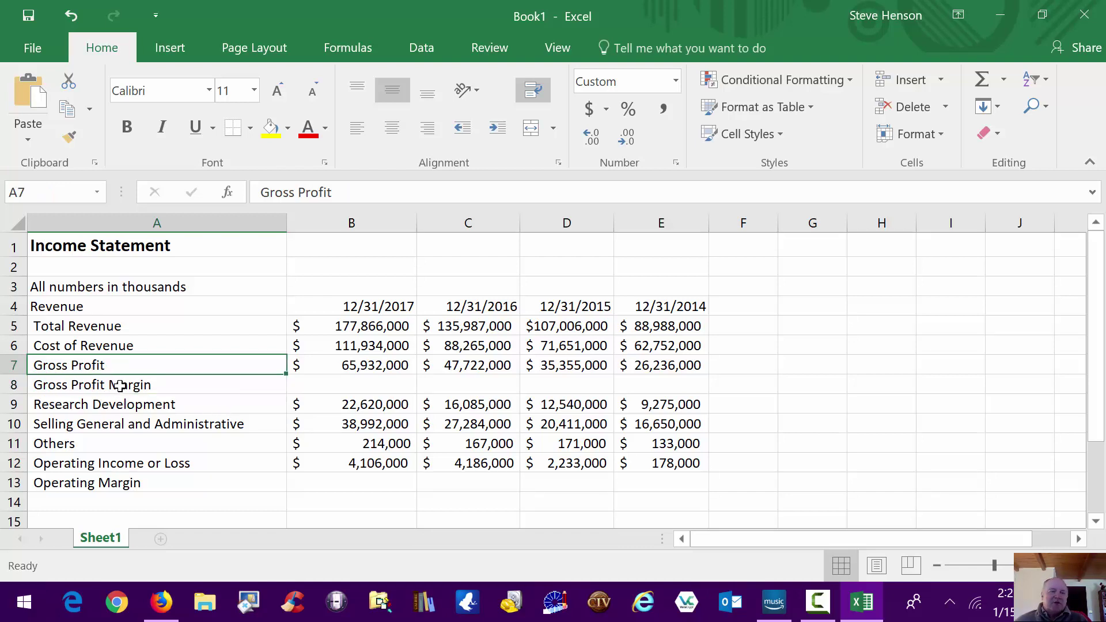
pyautogui.click(650, 383)
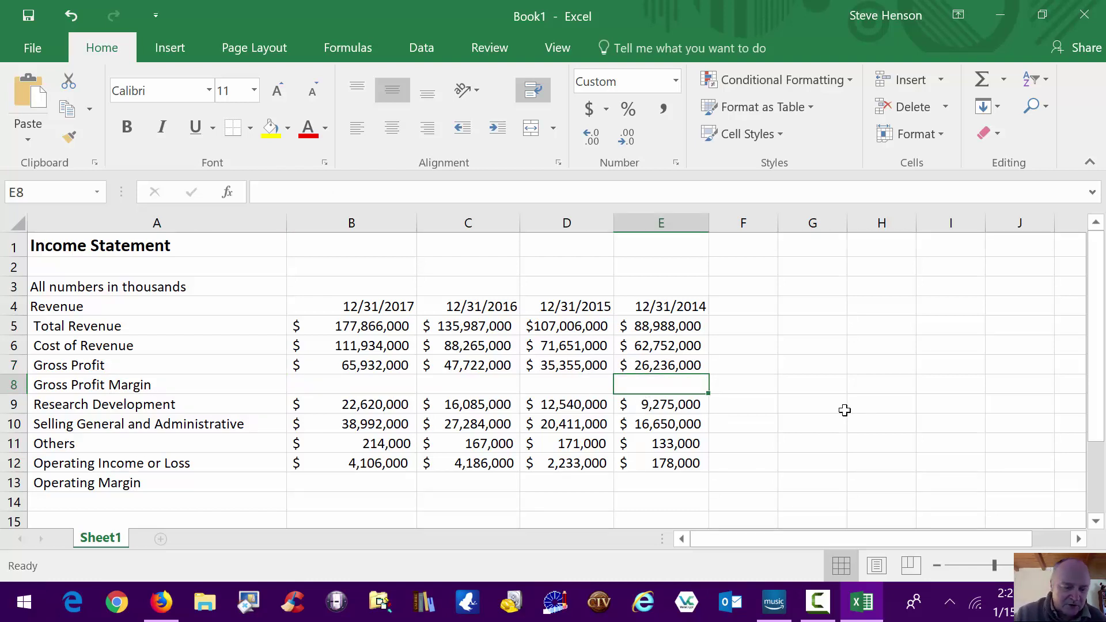
# Enter the 2014 gross profit margin formula =E7/E5 in E8 and copy it into B8:D8
pyautogui.write('+')
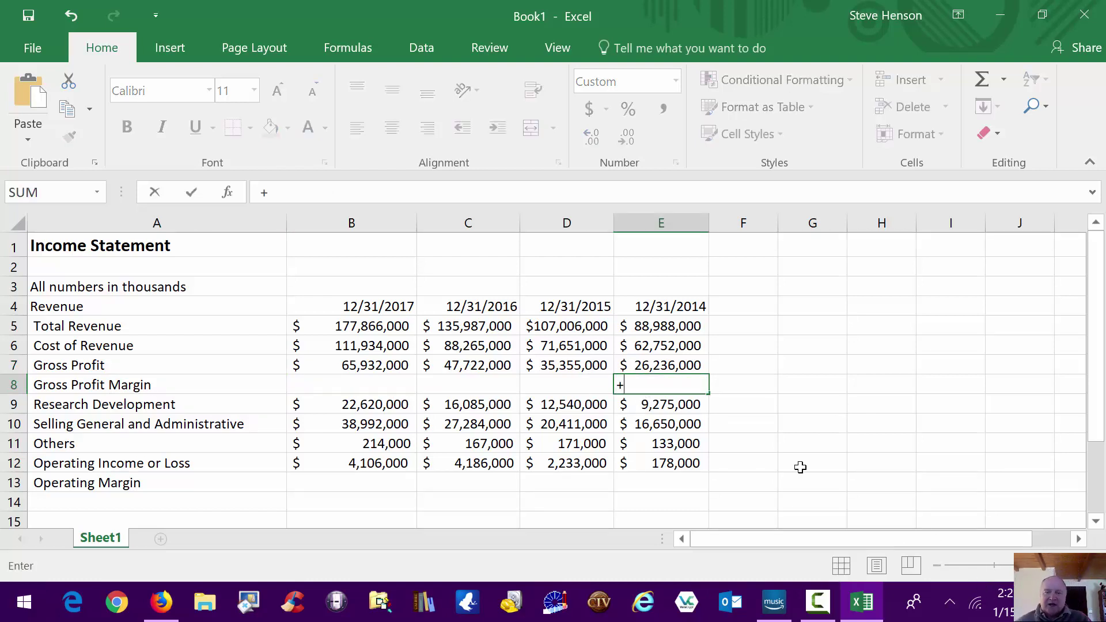
pyautogui.click(674, 355)
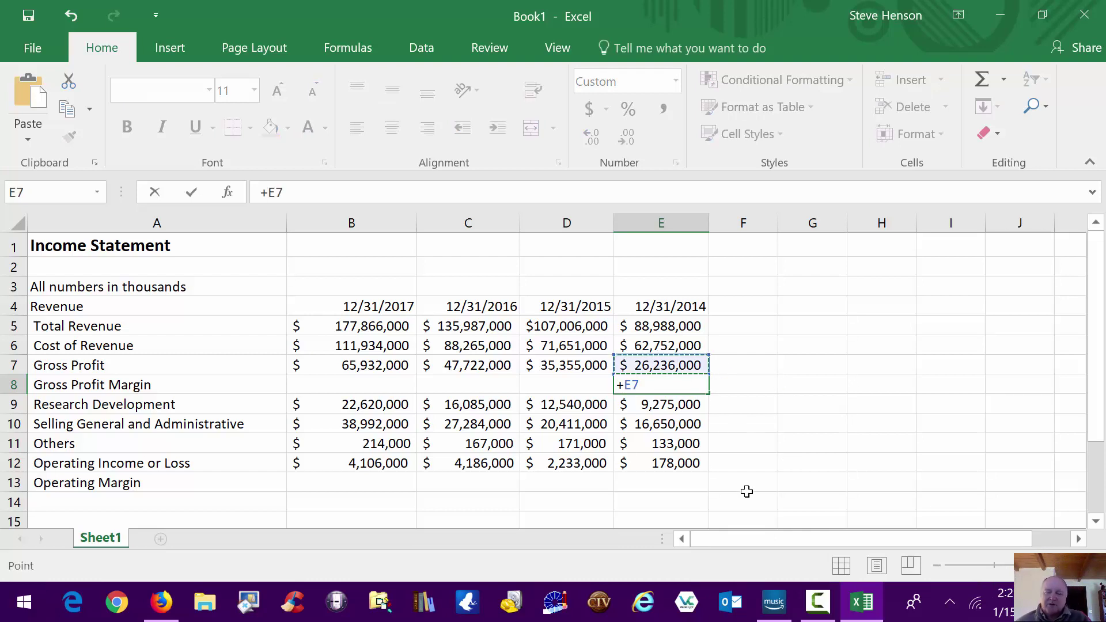
pyautogui.write('/')
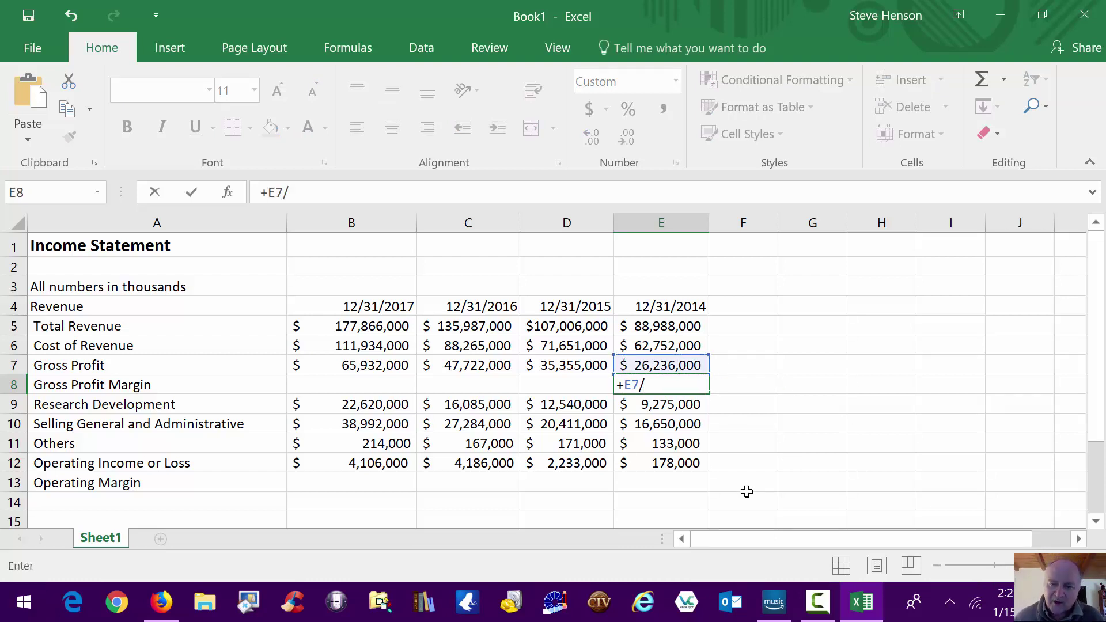
pyautogui.click(680, 333)
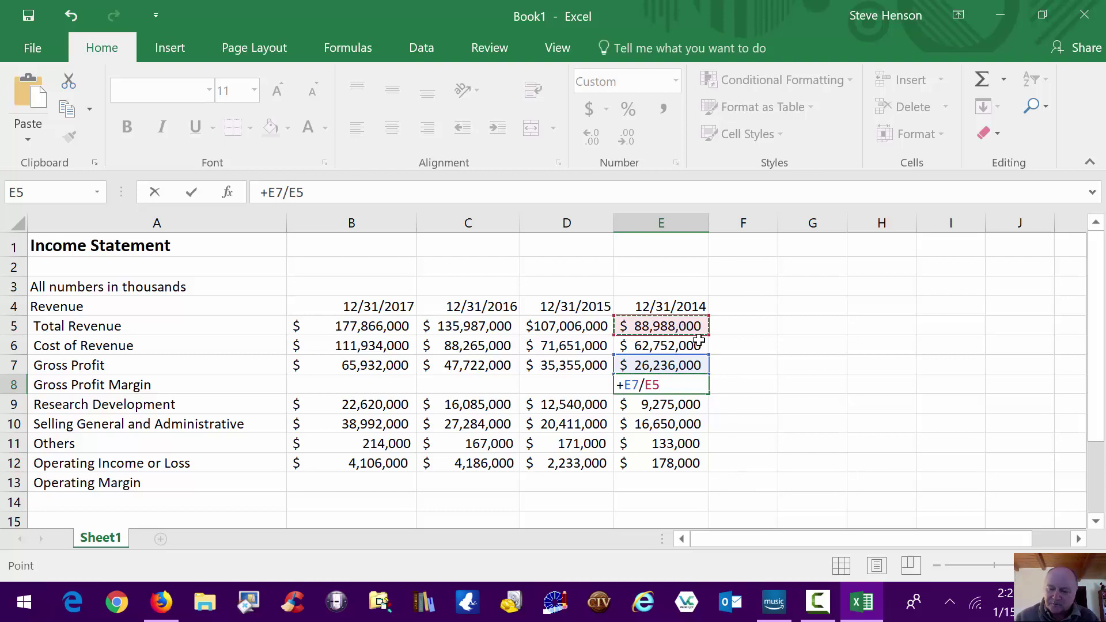
pyautogui.press('Return')
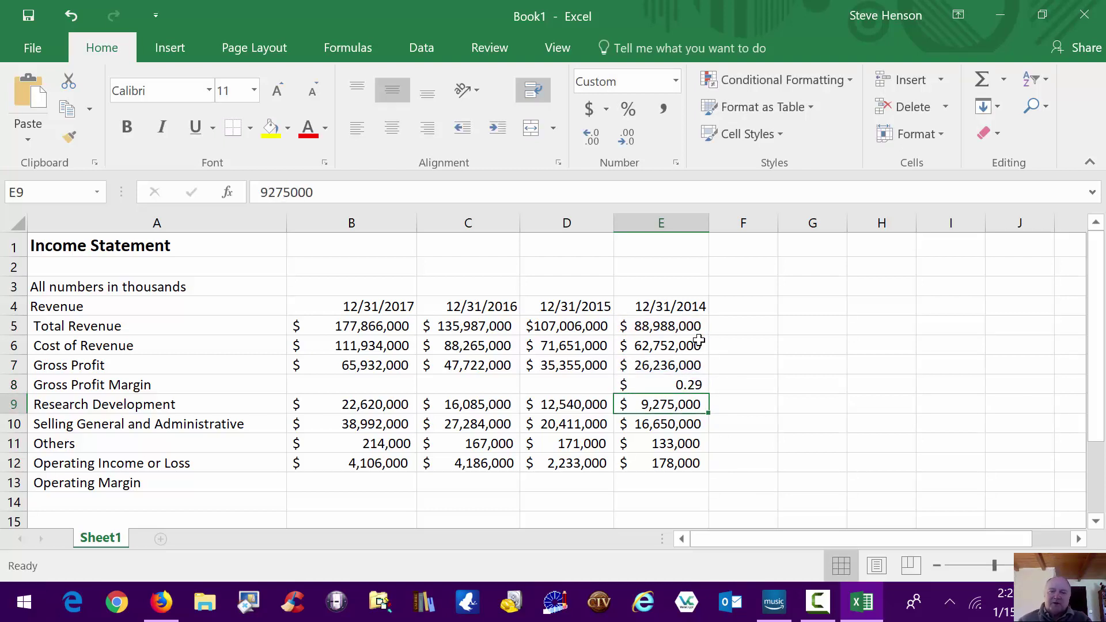
pyautogui.press('Up')
pyautogui.hotkey('ctrl', 'c')
pyautogui.press('Left')
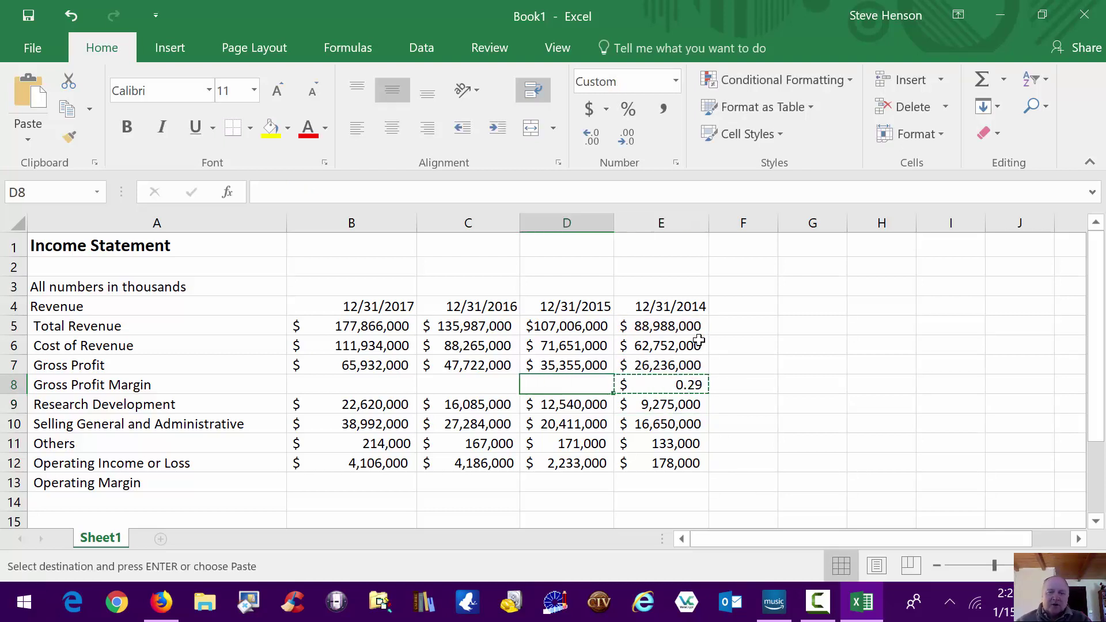
pyautogui.hotkey('shift', 'Left')
pyautogui.hotkey('shift', 'Left')
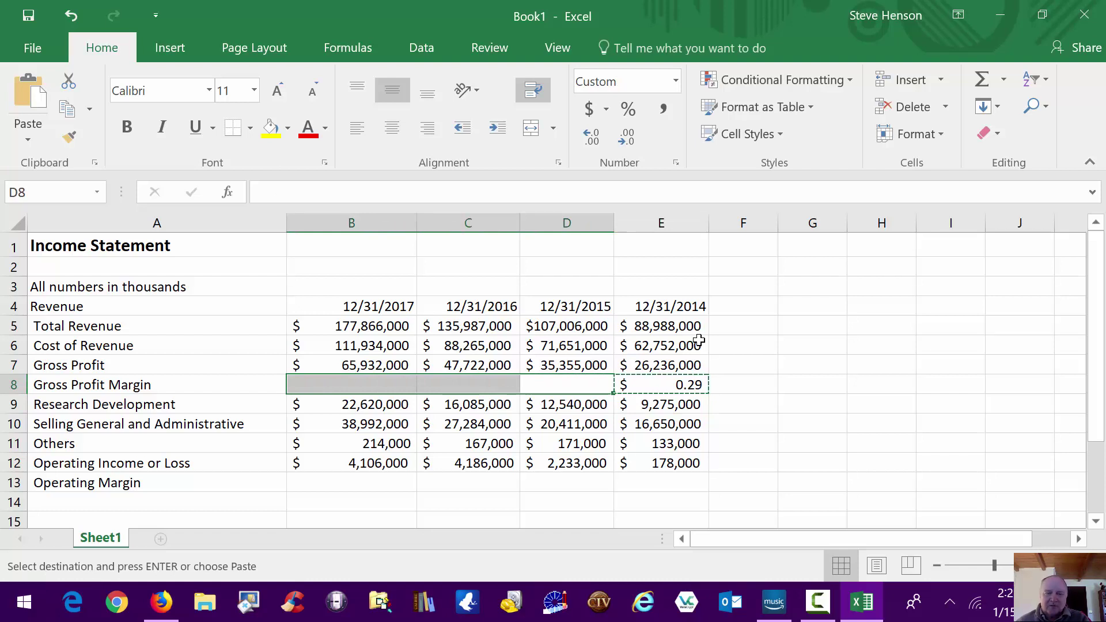
pyautogui.hotkey('ctrl', 'v')
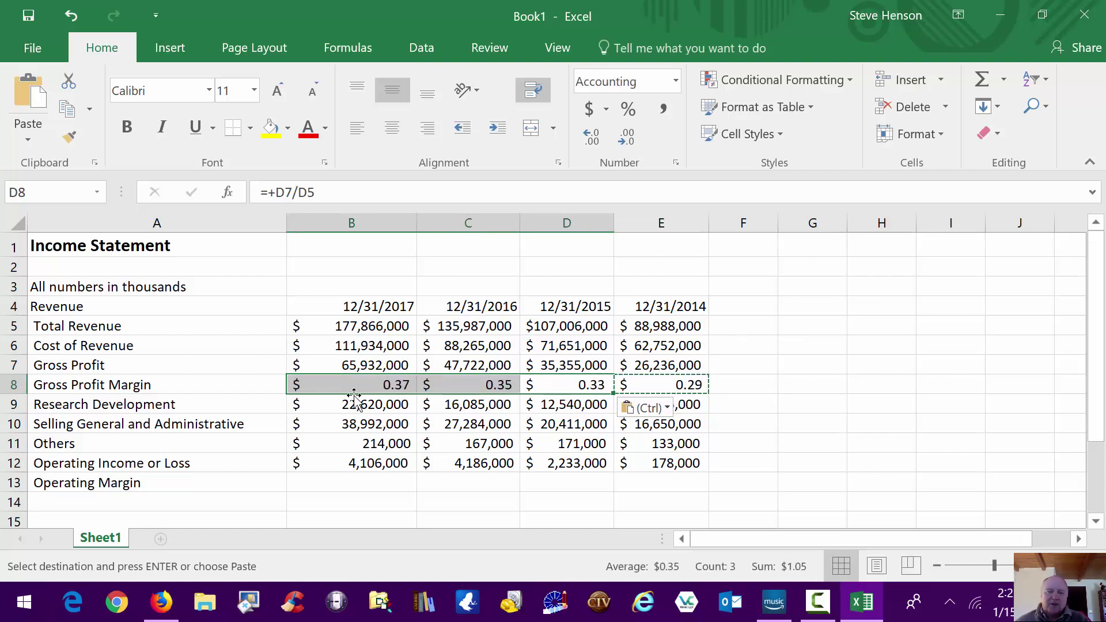
# Format the Gross Profit Margin row B8:E8 as percentages (37%, 35%, 33%, 29%)
pyautogui.click(321, 382)
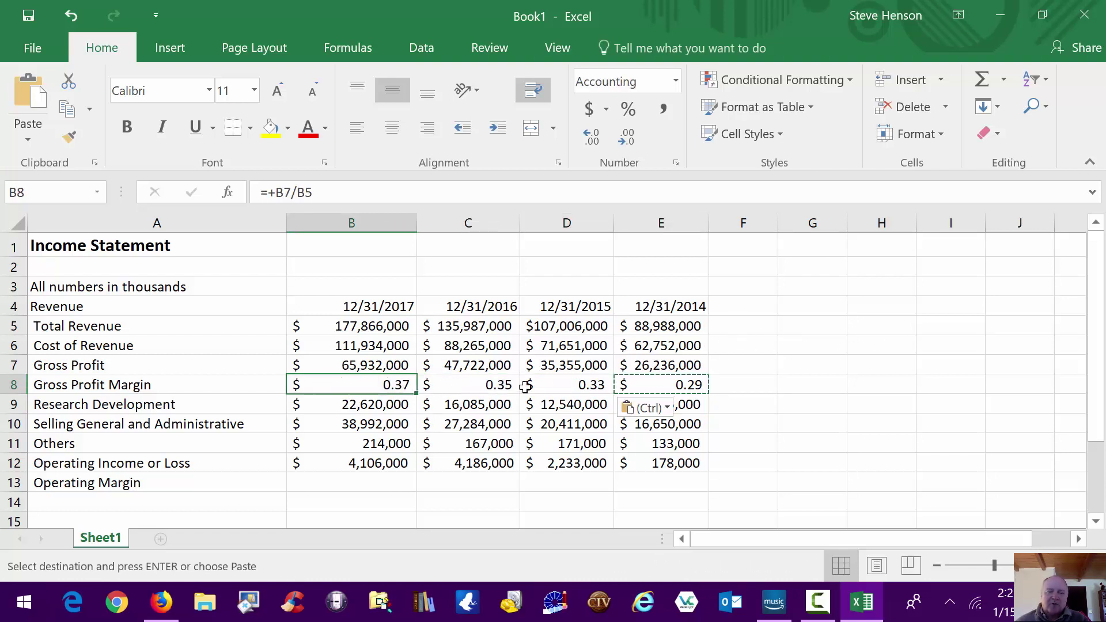
pyautogui.keyDown('shift'); pyautogui.click(688, 387); pyautogui.keyUp('shift')
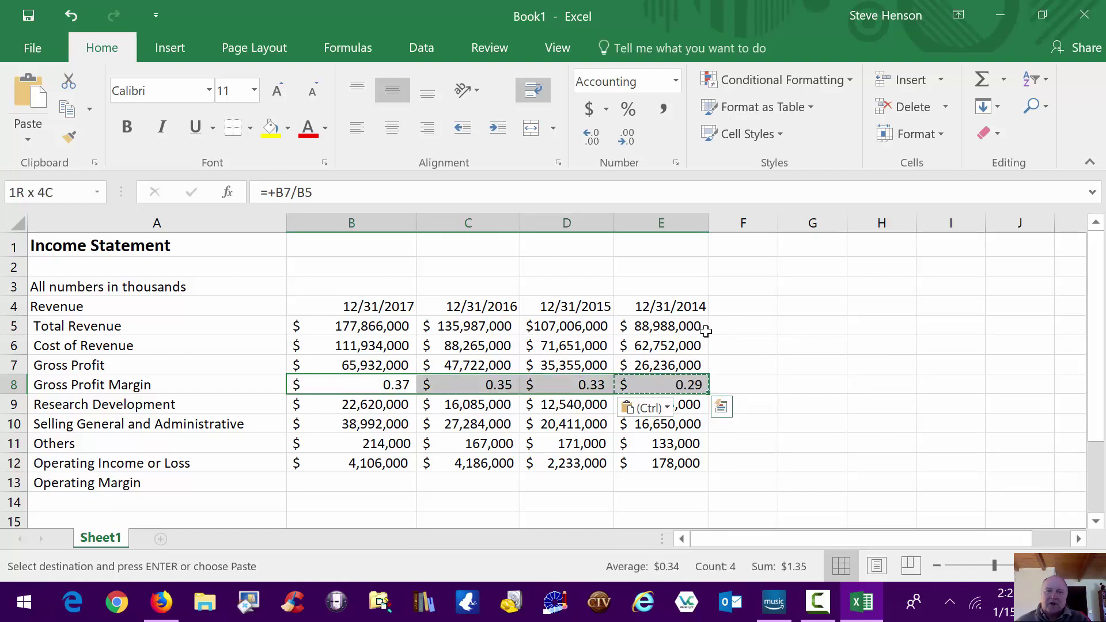
pyautogui.click(627, 109)
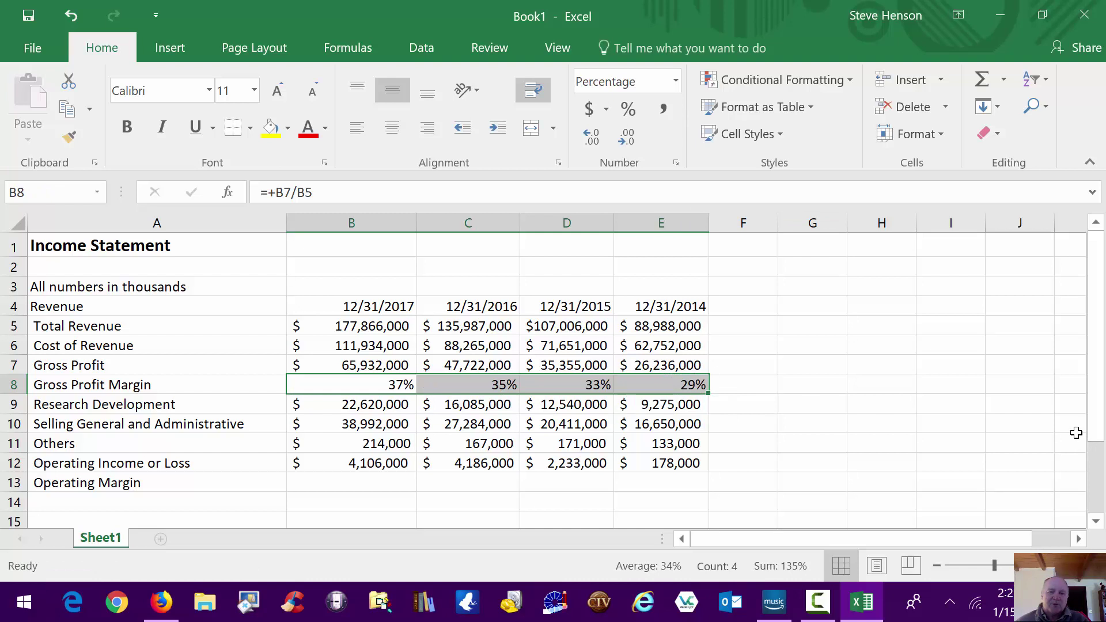
pyautogui.click(678, 483)
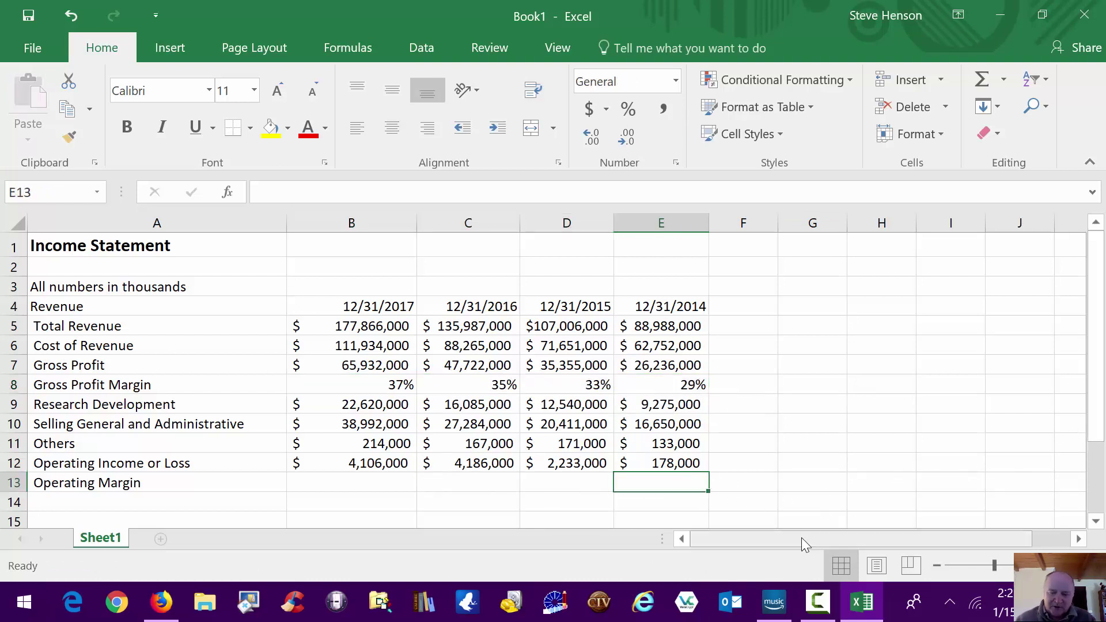
# Enter the 2014 operating margin formula =E12/E5 in E13 and copy it into B13:D13
pyautogui.write('+')
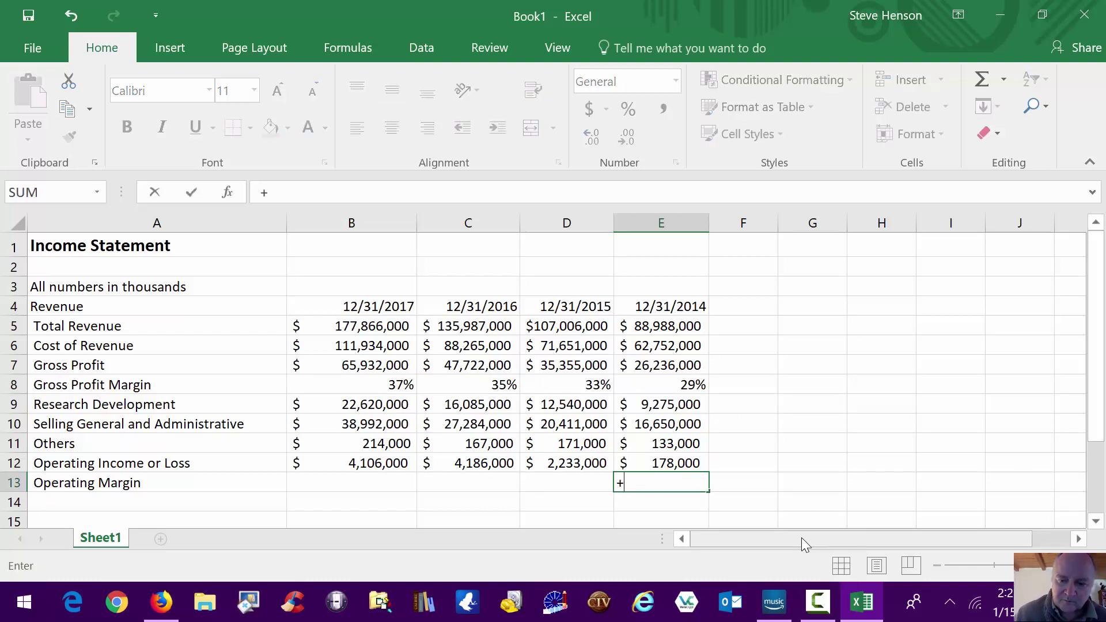
pyautogui.press('Up')
pyautogui.press('Up')
pyautogui.press('Down')
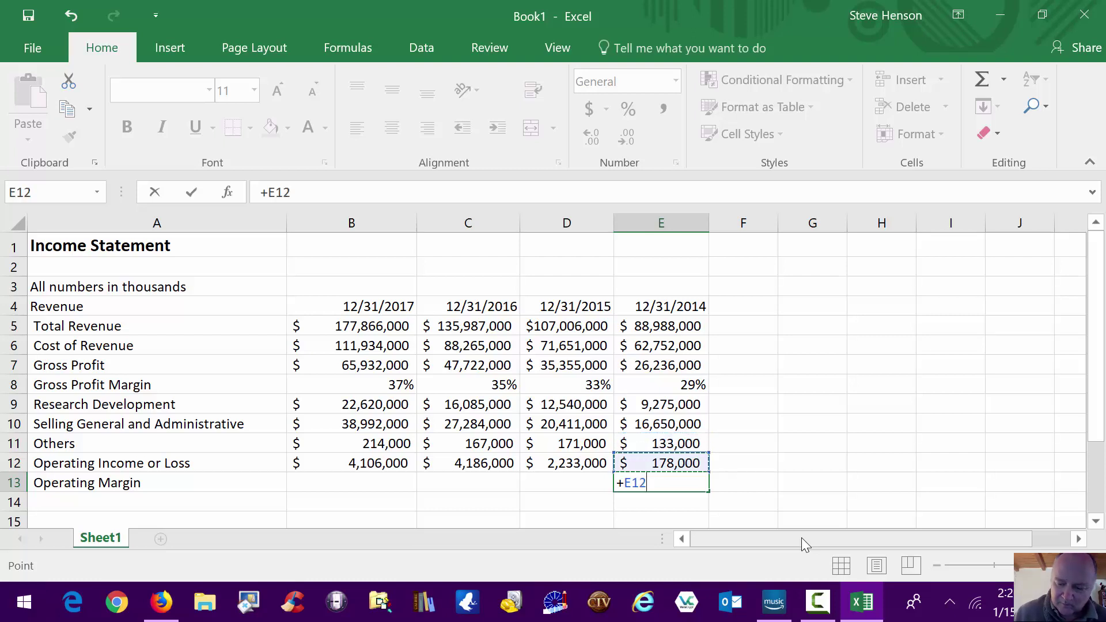
pyautogui.write('/')
pyautogui.press('Up')
pyautogui.press('Up')
pyautogui.press('Up')
pyautogui.press('Up')
pyautogui.press('Up')
pyautogui.press('Up')
pyautogui.press('Up')
pyautogui.press('Up')
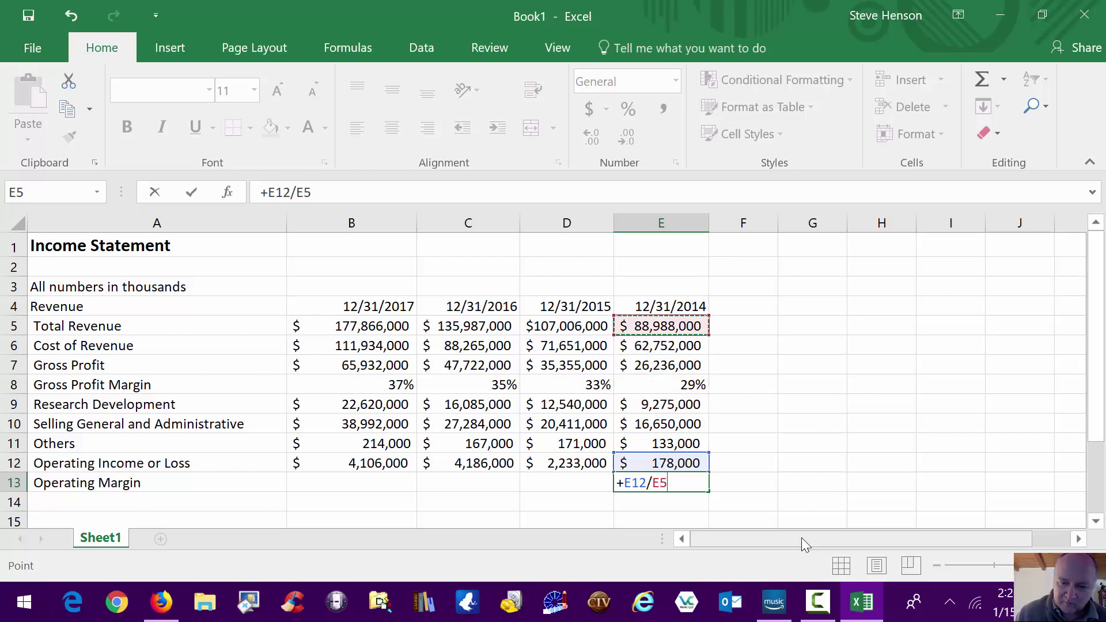
pyautogui.press('Return')
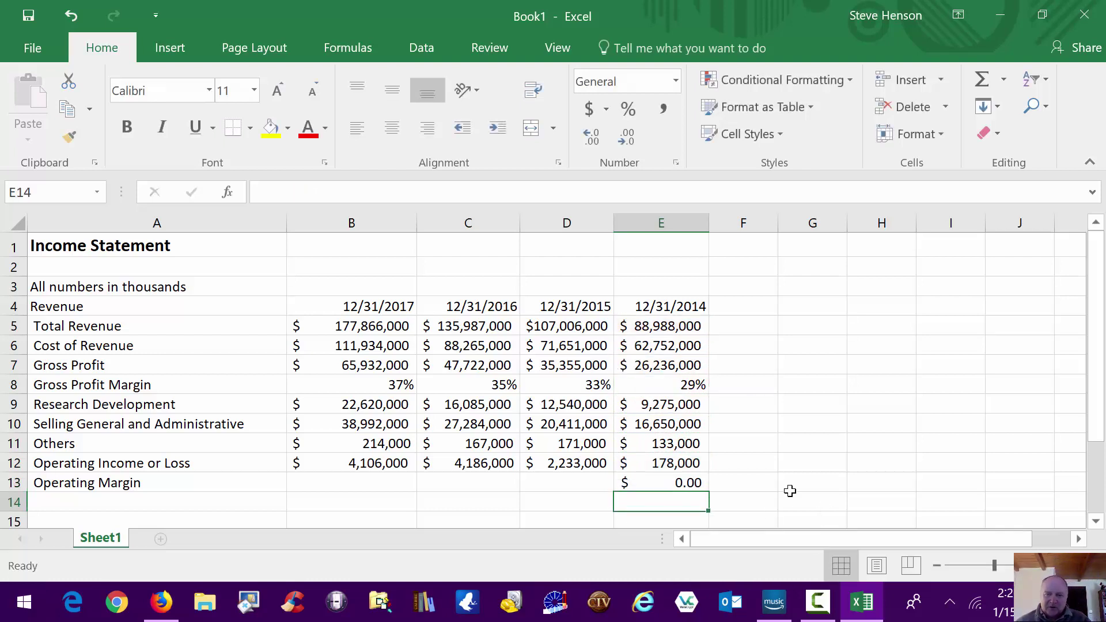
pyautogui.click(691, 482)
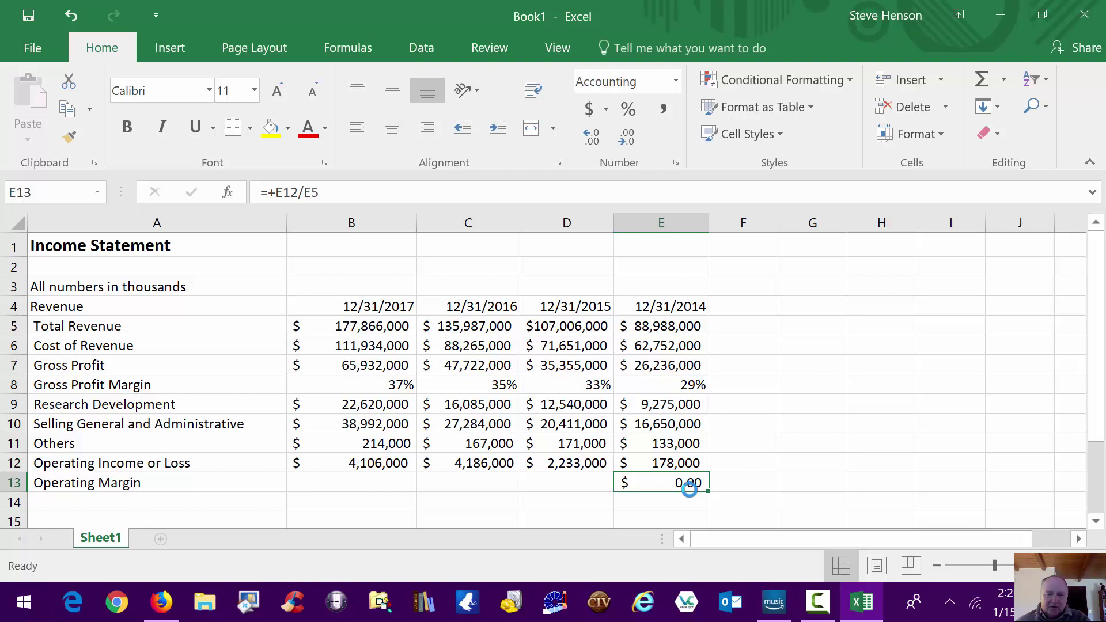
pyautogui.hotkey('ctrl', 'c')
pyautogui.click(575, 480)
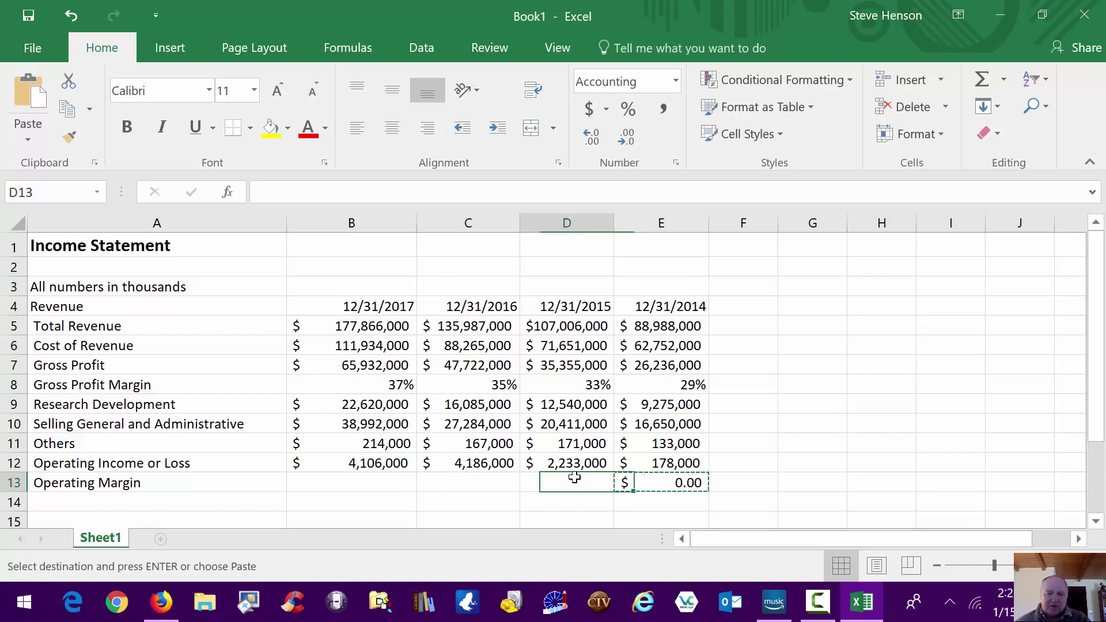
pyautogui.keyDown('shift'); pyautogui.click(347, 480); pyautogui.keyUp('shift')
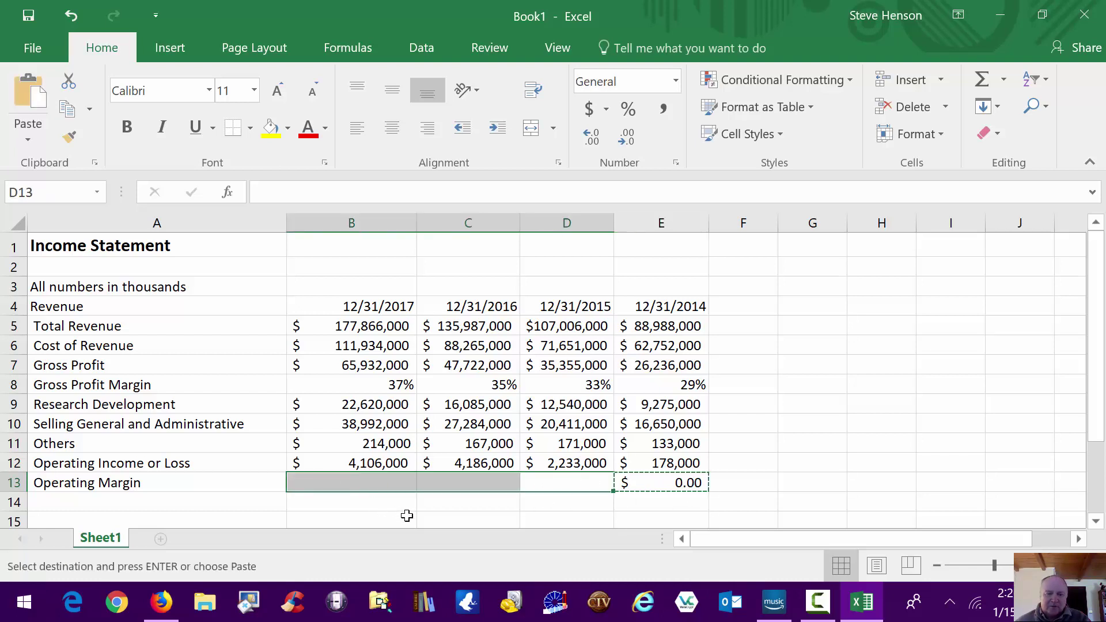
pyautogui.hotkey('ctrl', 'v')
pyautogui.press('ctrl')
pyautogui.press('Escape')
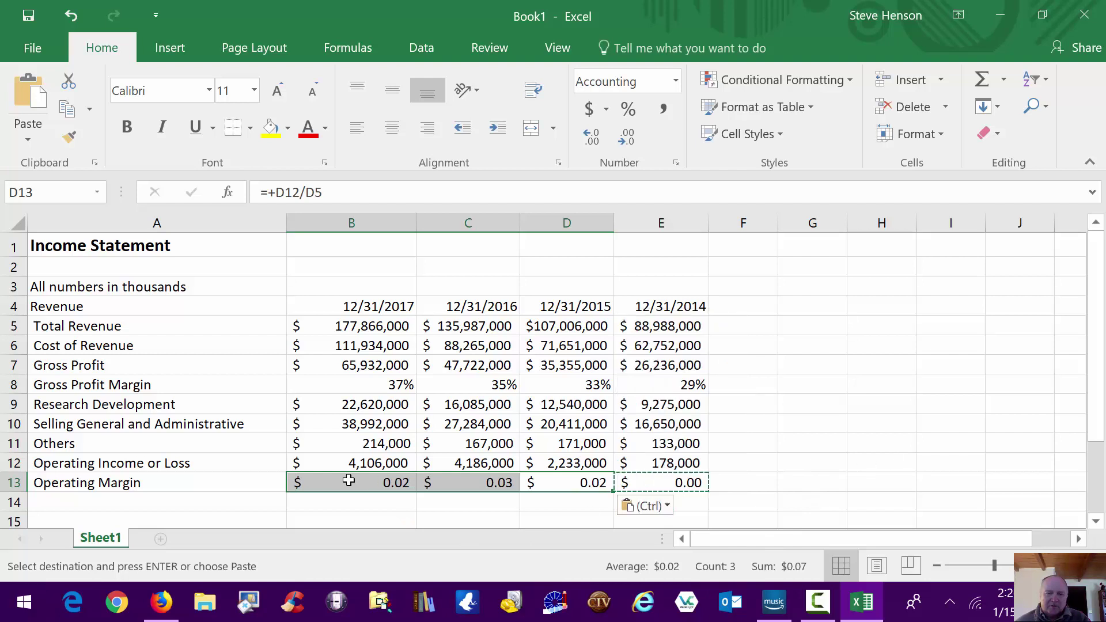
# Format the Operating Margin row B13:E13 as one-decimal percentages (2.3%, 3.1%, 2.1%, 0.2%)
pyautogui.keyDown('shift'); pyautogui.click(691, 484); pyautogui.keyUp('shift')
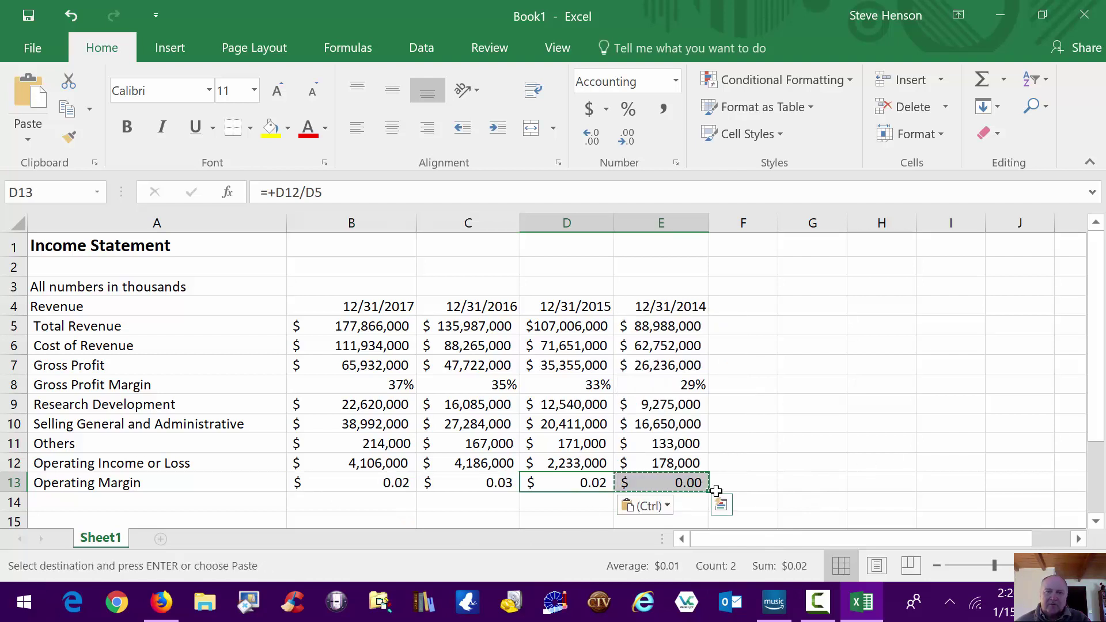
pyautogui.click(700, 487)
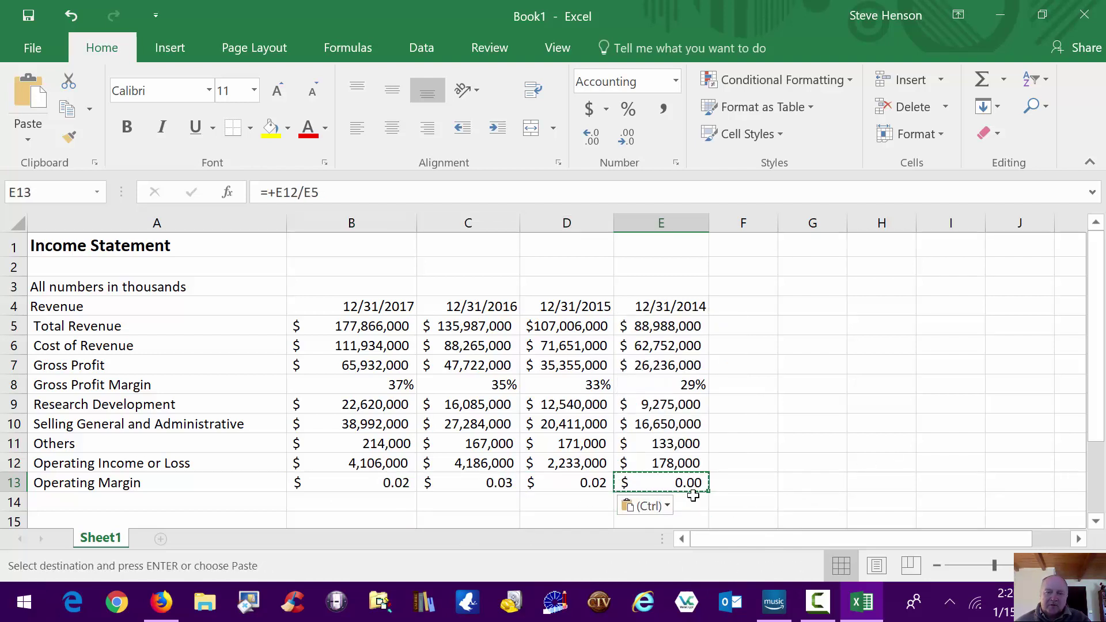
pyautogui.keyDown('shift'); pyautogui.click(296, 484); pyautogui.keyUp('shift')
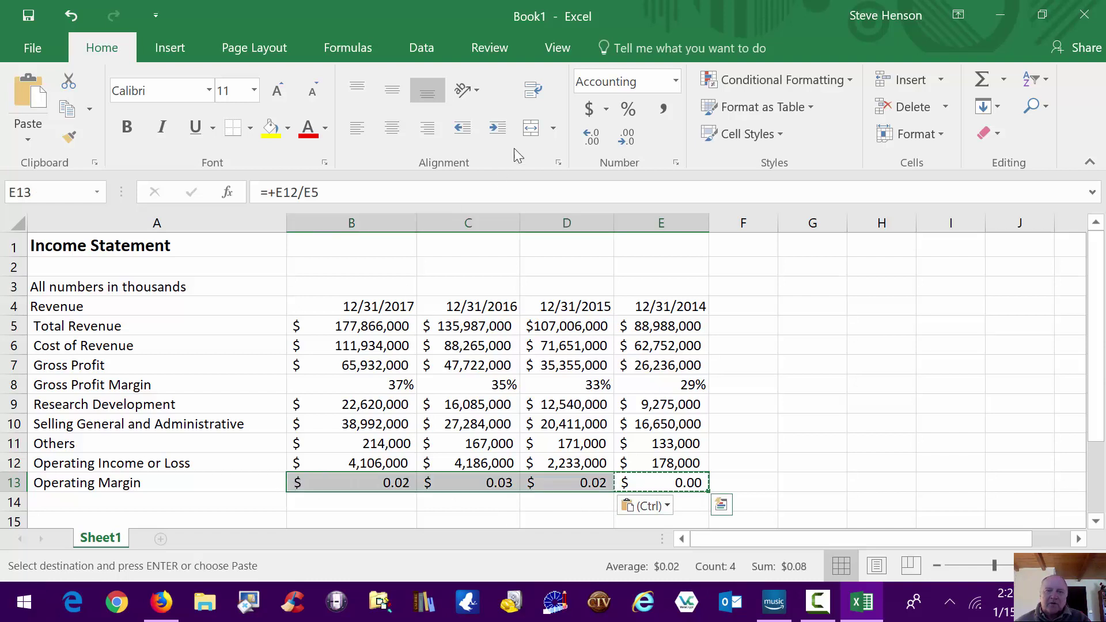
pyautogui.click(627, 111)
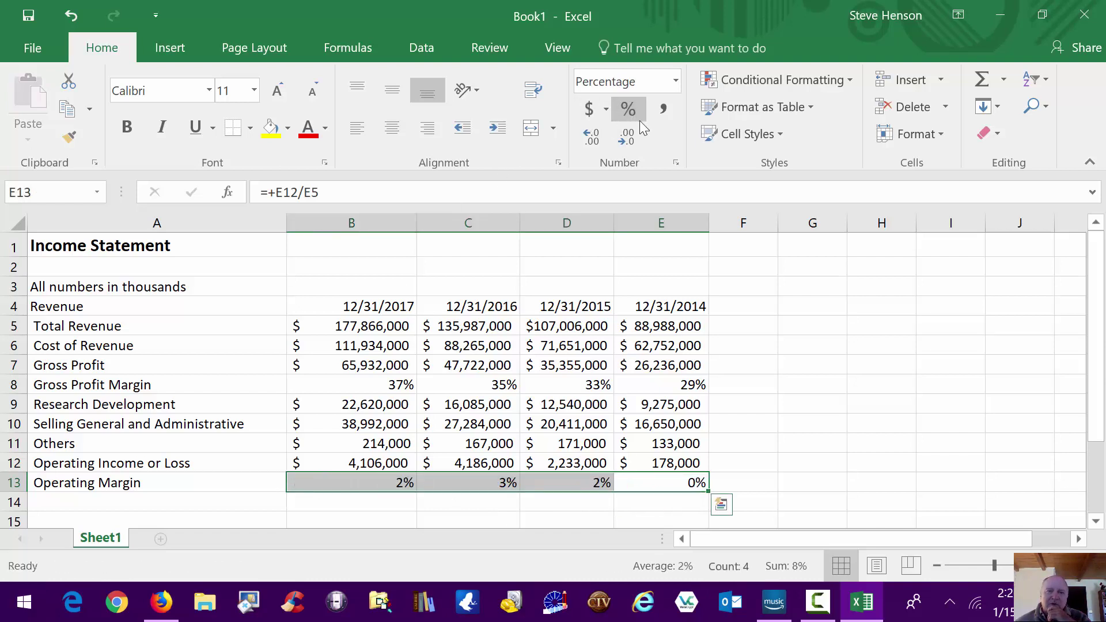
pyautogui.click(592, 147)
pyautogui.click(877, 377)
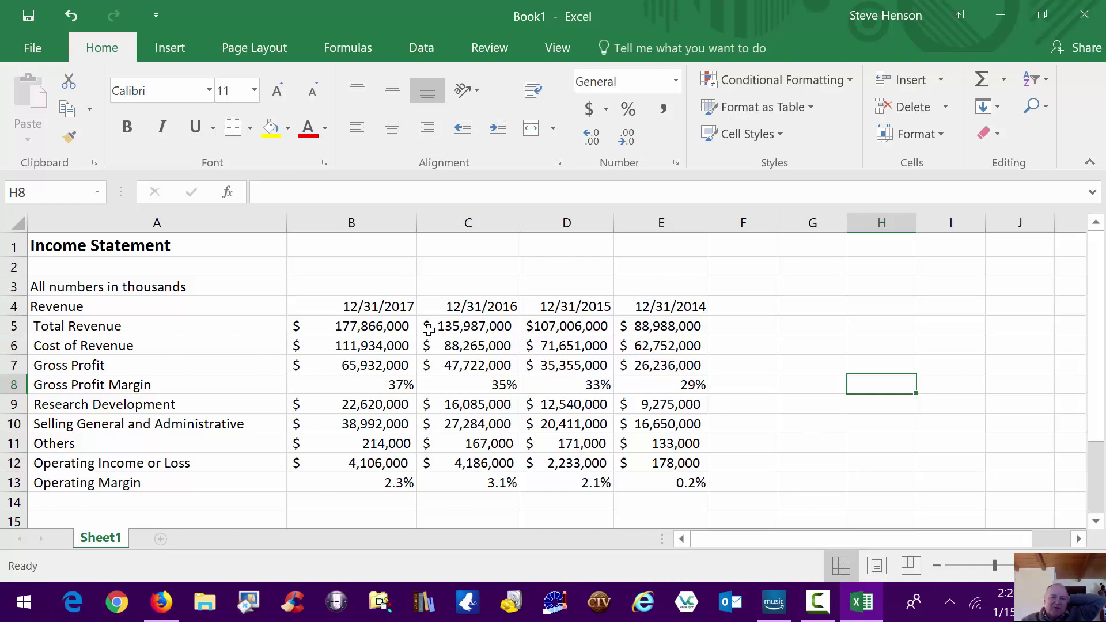
# Review the 2017 Selling, General and Administrative and Research and Development figures
pyautogui.click(351, 425)
pyautogui.click(375, 404)
pyautogui.click(389, 429)
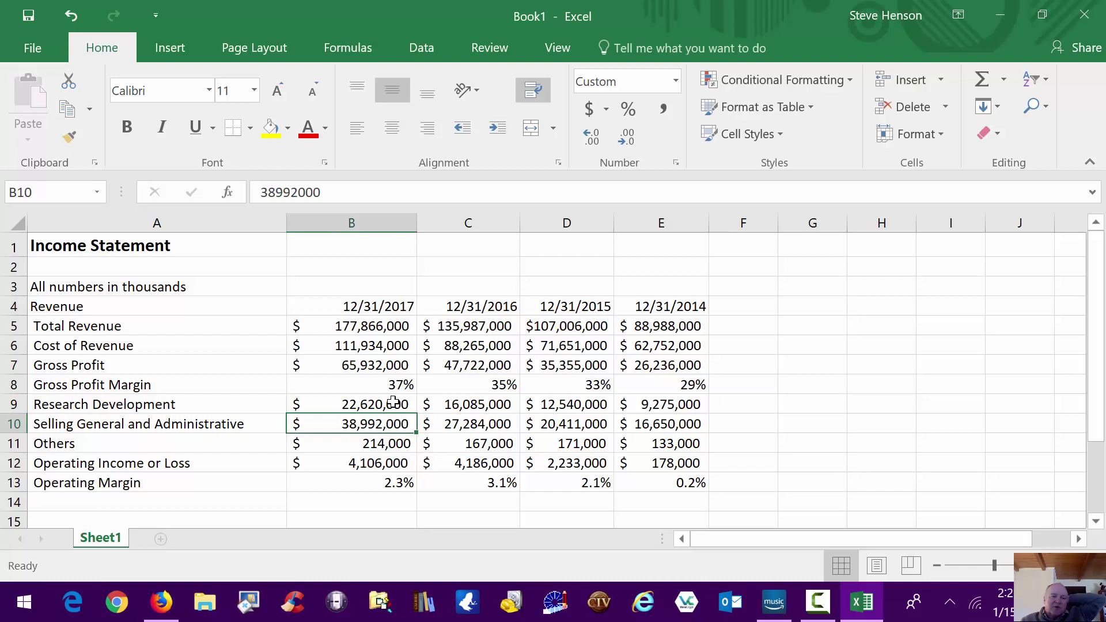
pyautogui.click(393, 403)
pyautogui.click(389, 427)
pyautogui.click(401, 399)
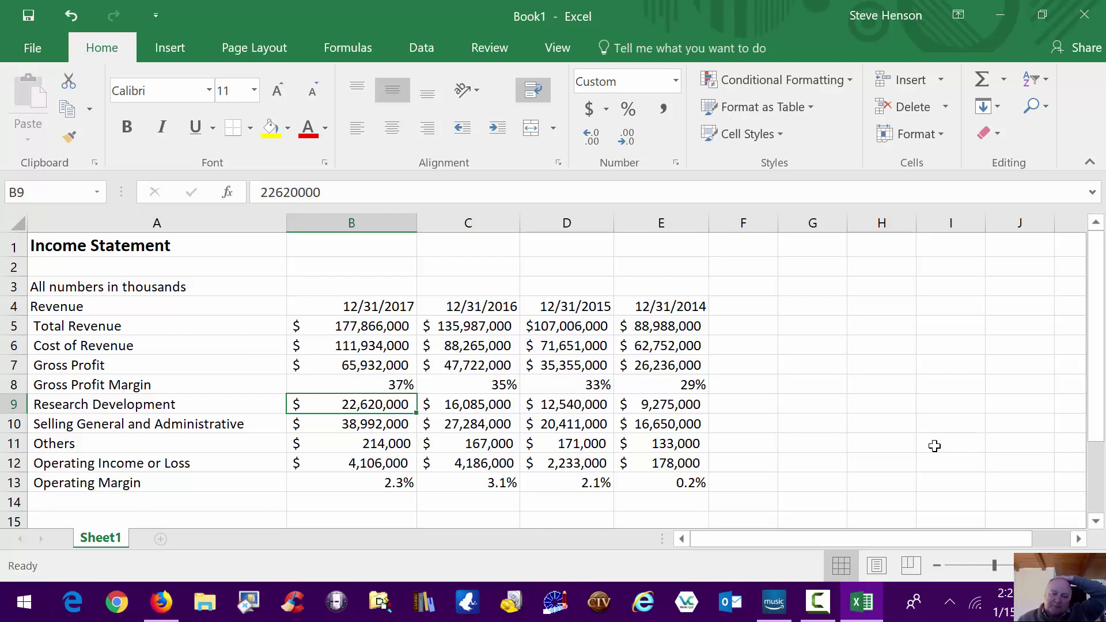
# Look over the finished statement and switch to the Yahoo Finance AMZN page in Firefox
pyautogui.click(934, 446)
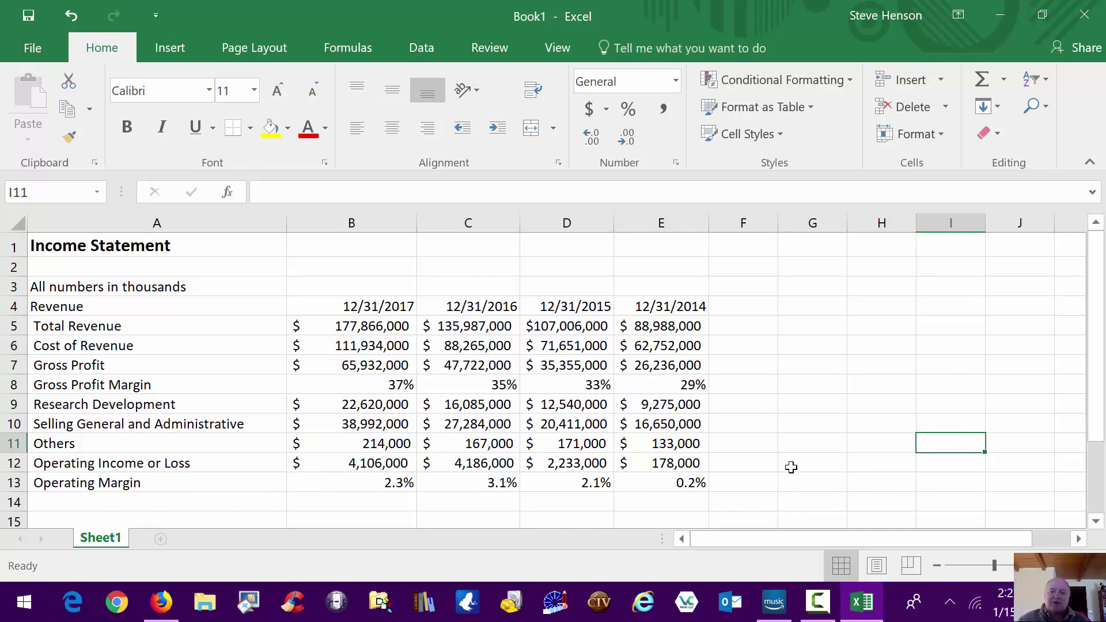
pyautogui.scroll(-1, 791, 467)
pyautogui.scroll(1, 790, 465)
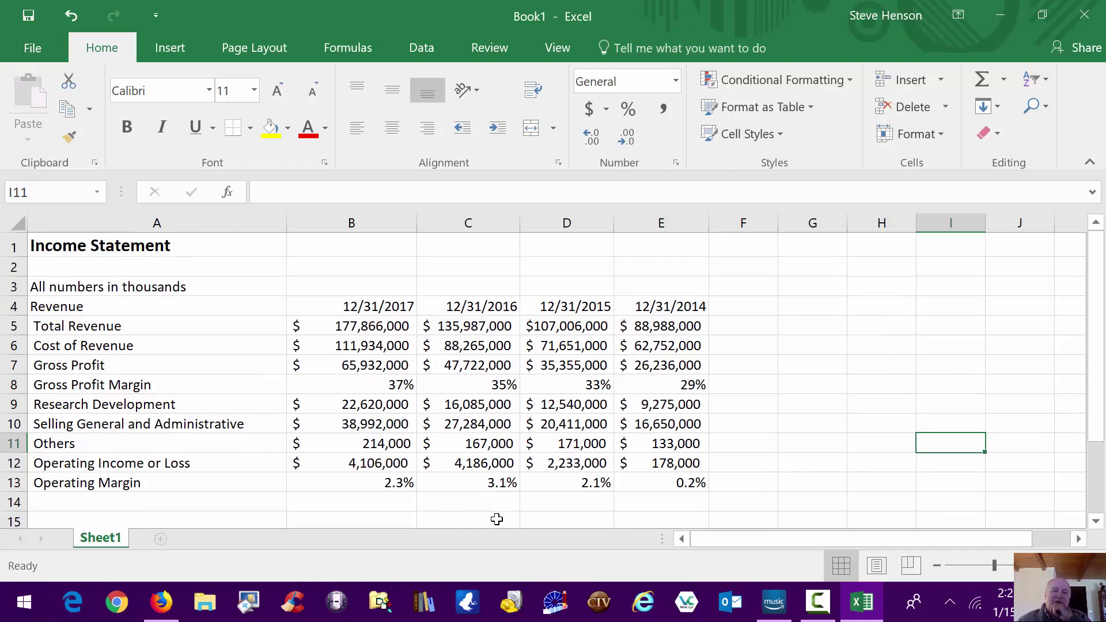
pyautogui.scroll(-1, 499, 524)
pyautogui.scroll(1, 511, 523)
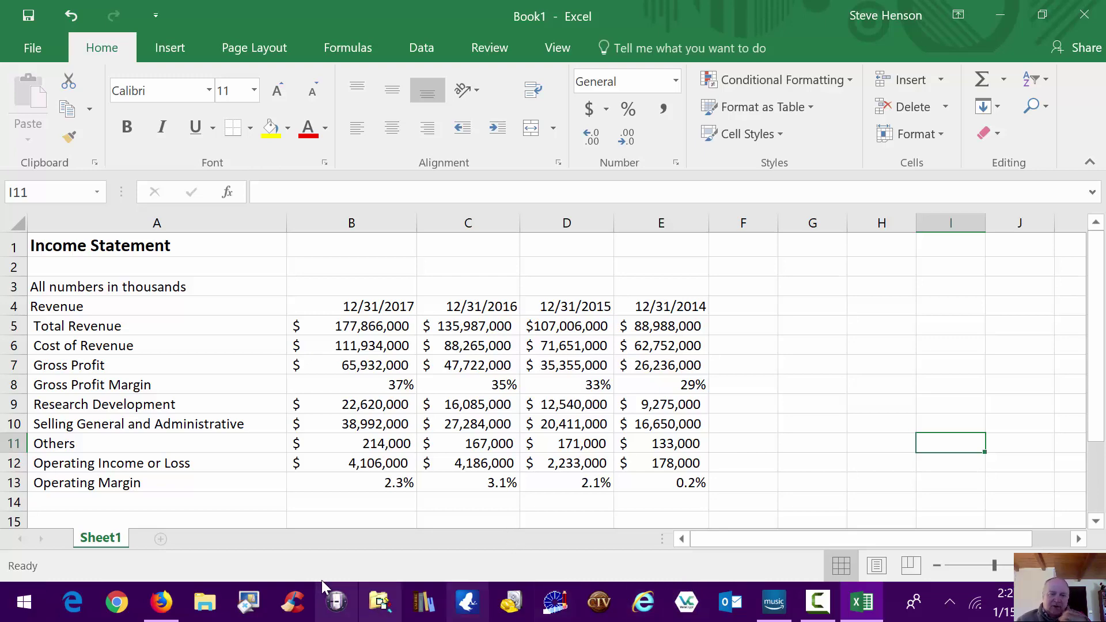
pyautogui.click(173, 614)
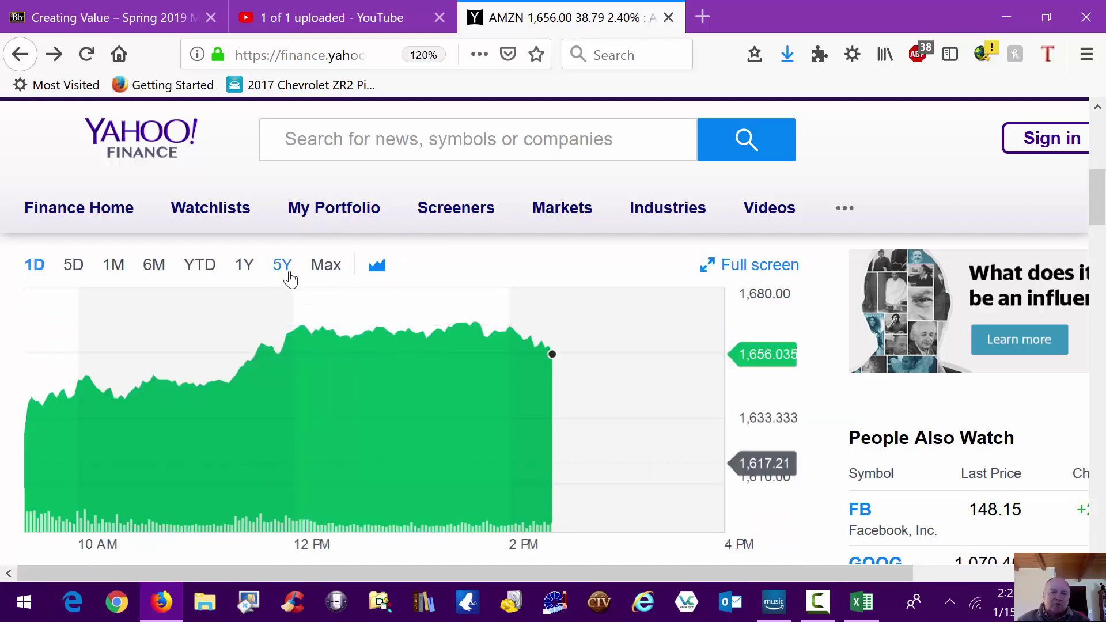
# Set the AMZN chart range to Max, open the interactive chart, then go back
pyautogui.click(324, 269)
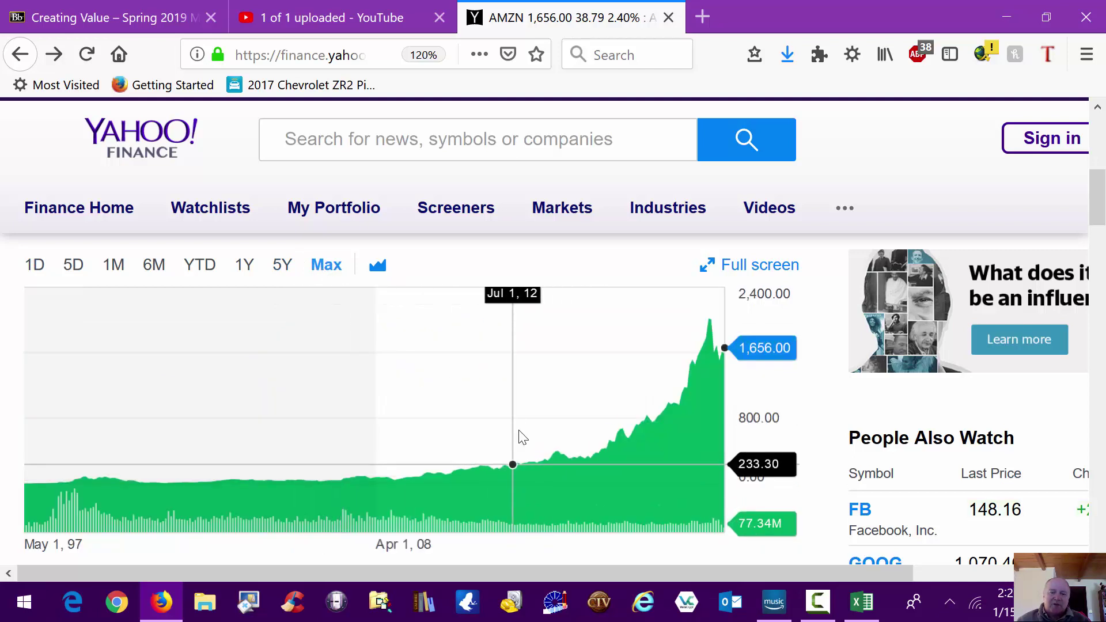
pyautogui.rightClick(463, 374)
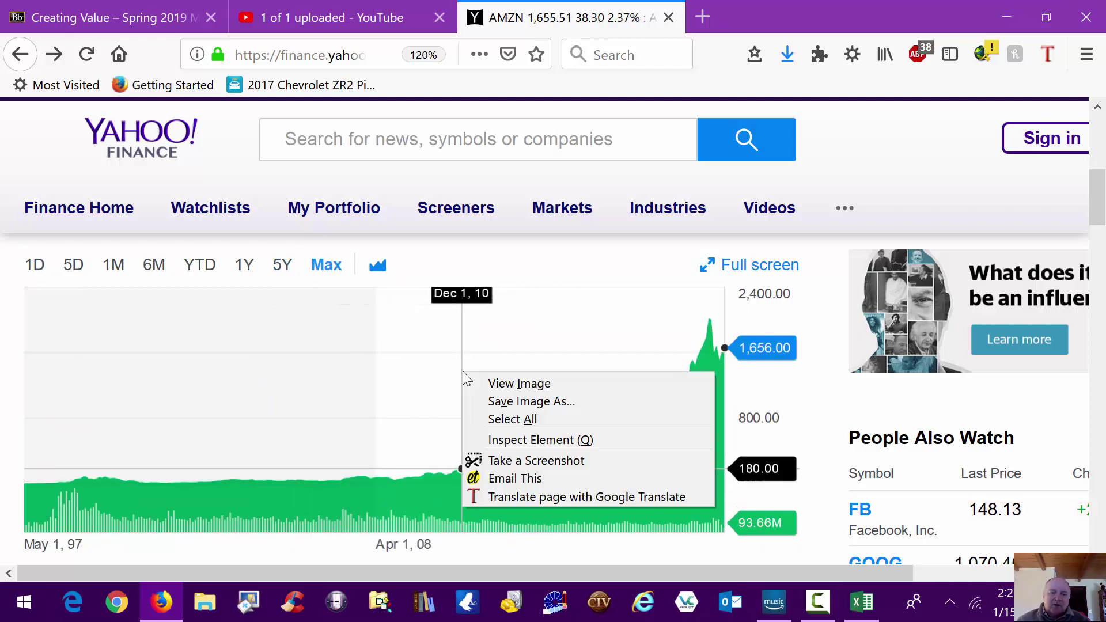
pyautogui.click(720, 537)
pyautogui.click(730, 538)
pyautogui.moveTo(730, 537); pyautogui.dragTo(667, 496)
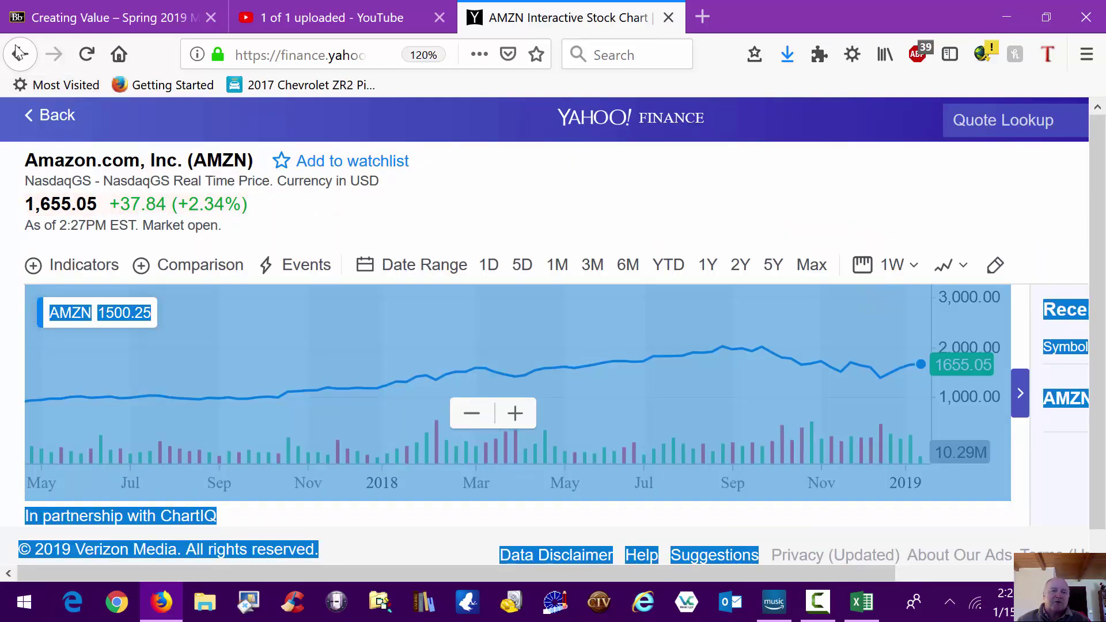
pyautogui.click(20, 55)
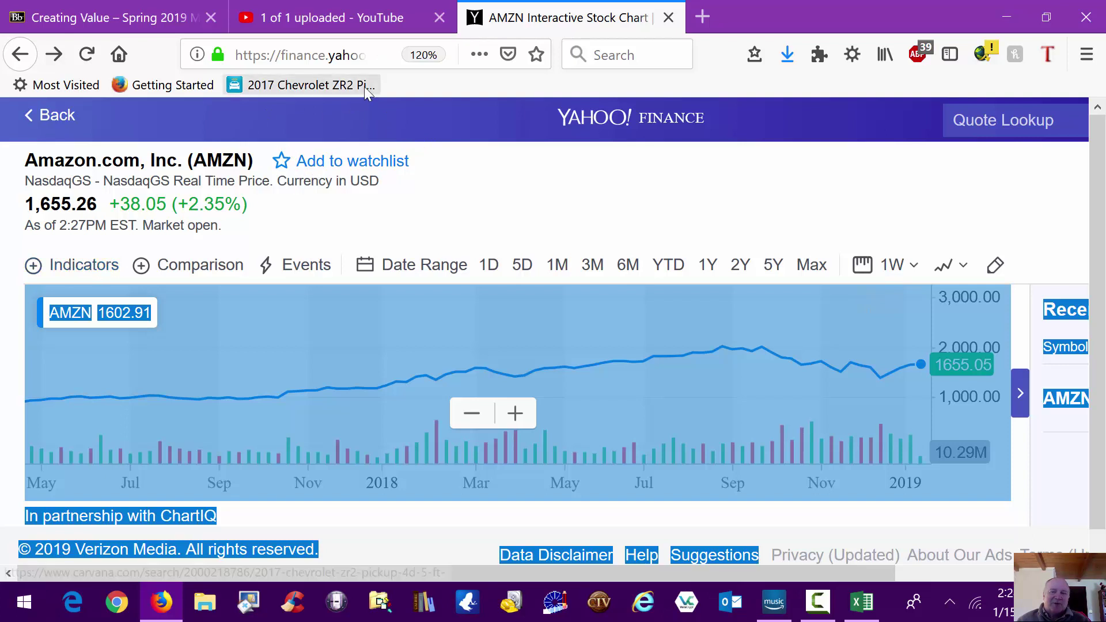
# Load biz.yahoo.com in the browser's address bar
pyautogui.click(1058, 403)
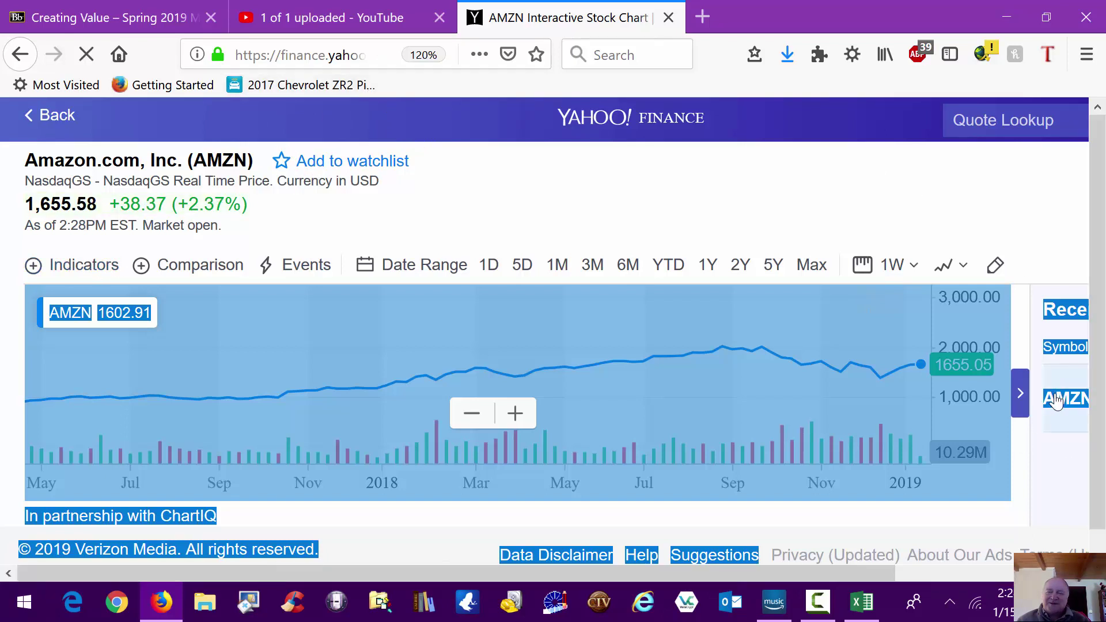
pyautogui.click(334, 56)
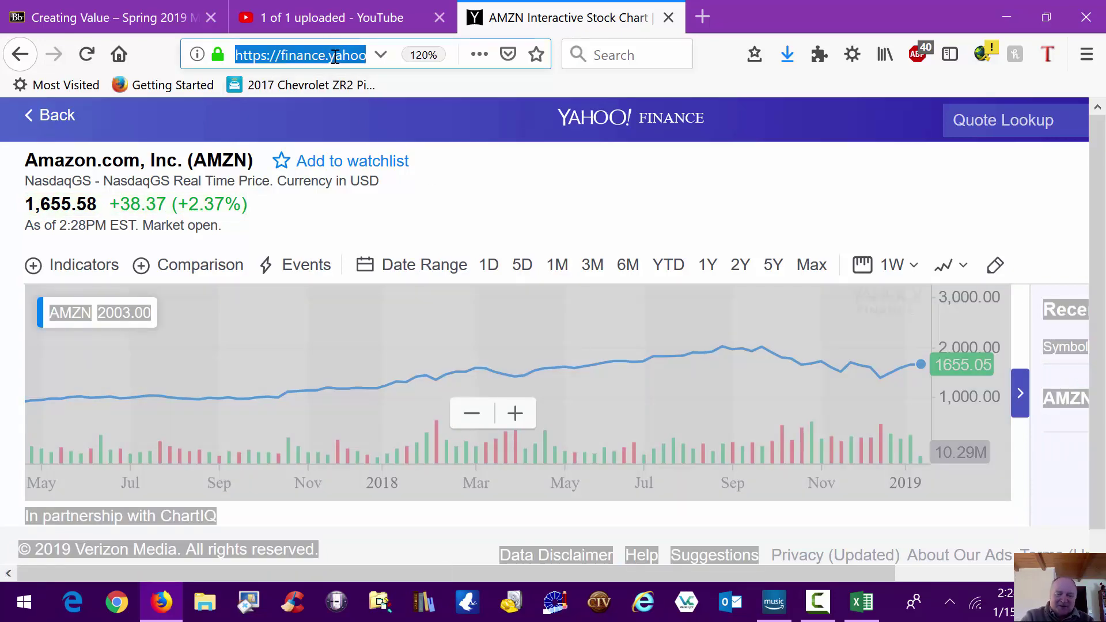
pyautogui.write('bizy')
pyautogui.press('BackSpace')
pyautogui.write(',t')
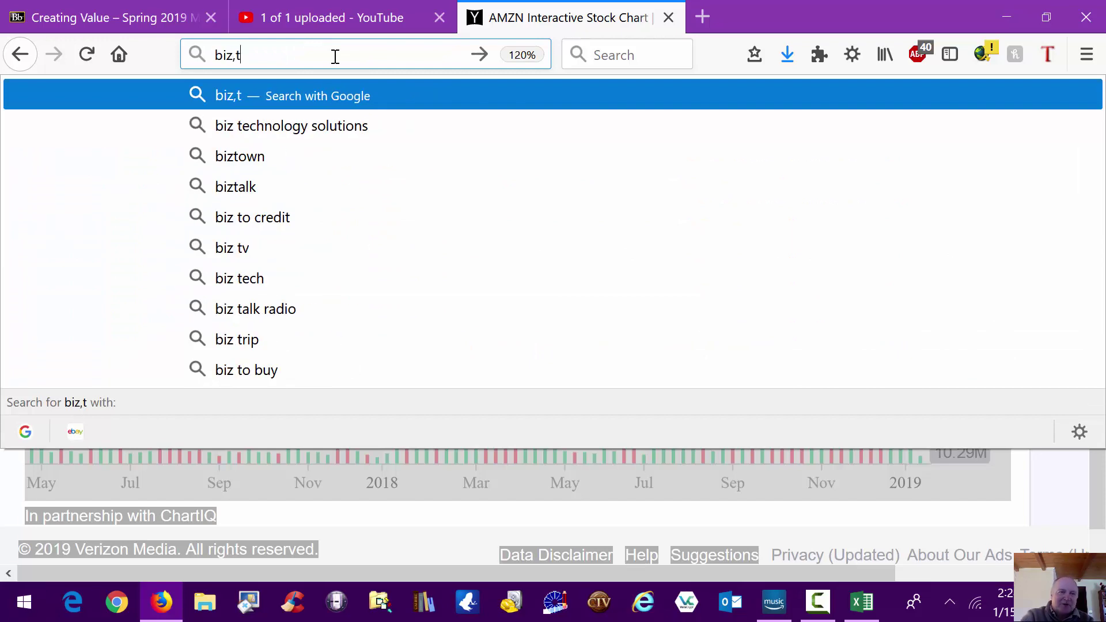
pyautogui.press('BackSpace')
pyautogui.write('yaho')
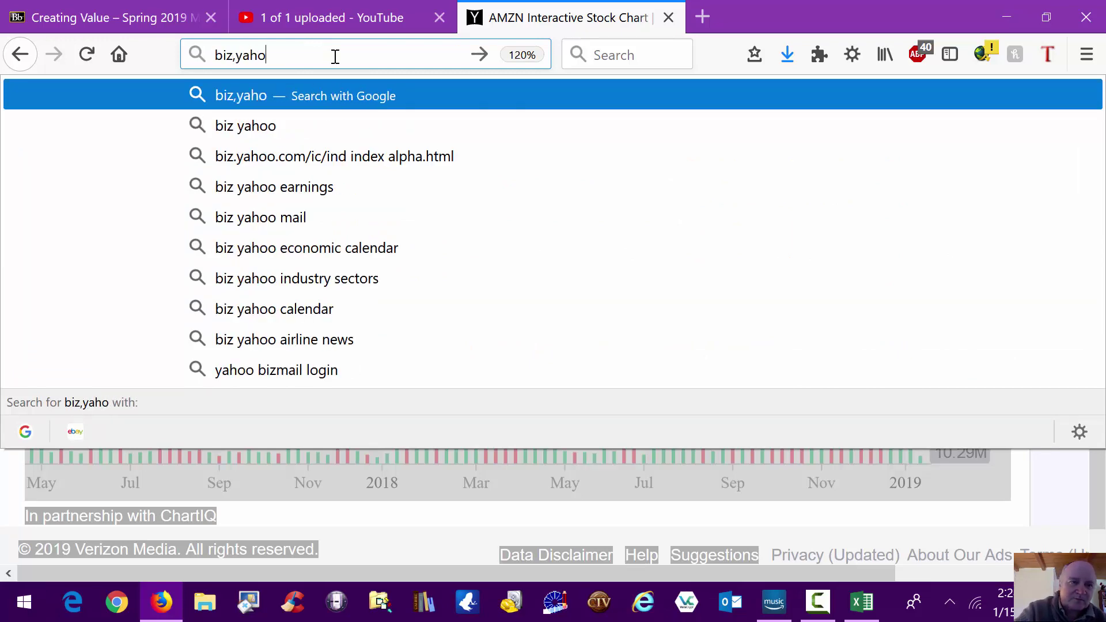
pyautogui.write('o,')
pyautogui.press('BackSpace')
pyautogui.press('BackSpace')
pyautogui.press('BackSpace')
pyautogui.press('BackSpace')
pyautogui.press('BackSpace')
pyautogui.press('BackSpace')
pyautogui.press('BackSpace')
pyautogui.press('BackSpace')
pyautogui.press('BackSpace')
pyautogui.press('BackSpace')
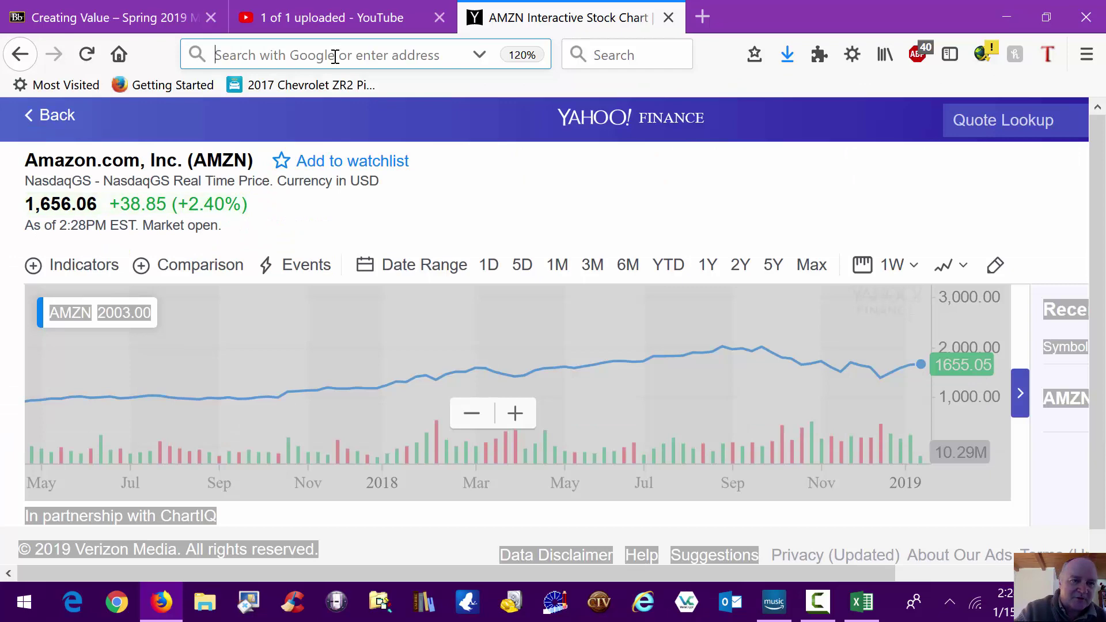
pyautogui.write('biz.y')
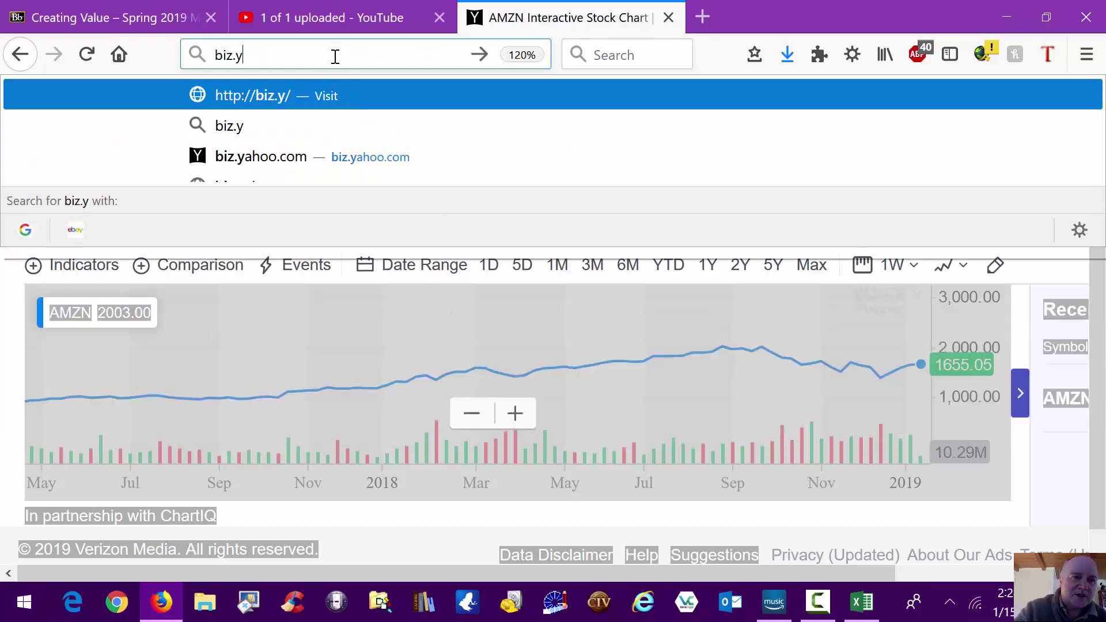
pyautogui.write('ha')
pyautogui.press('BackSpace')
pyautogui.press('BackSpace')
pyautogui.write('ahooo.')
pyautogui.press('BackSpace')
pyautogui.press('BackSpace')
pyautogui.write('.com')
pyautogui.press('Return')
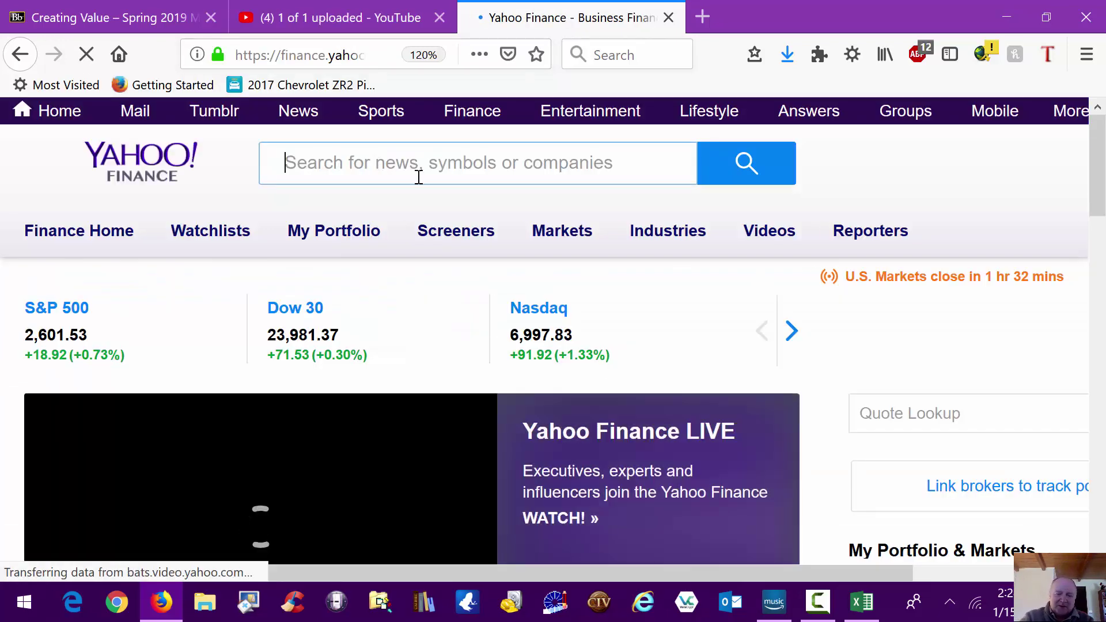
# Search 'amazon', open the AMZN summary page and scroll to the 809.674B market cap
pyautogui.write('amazon.')
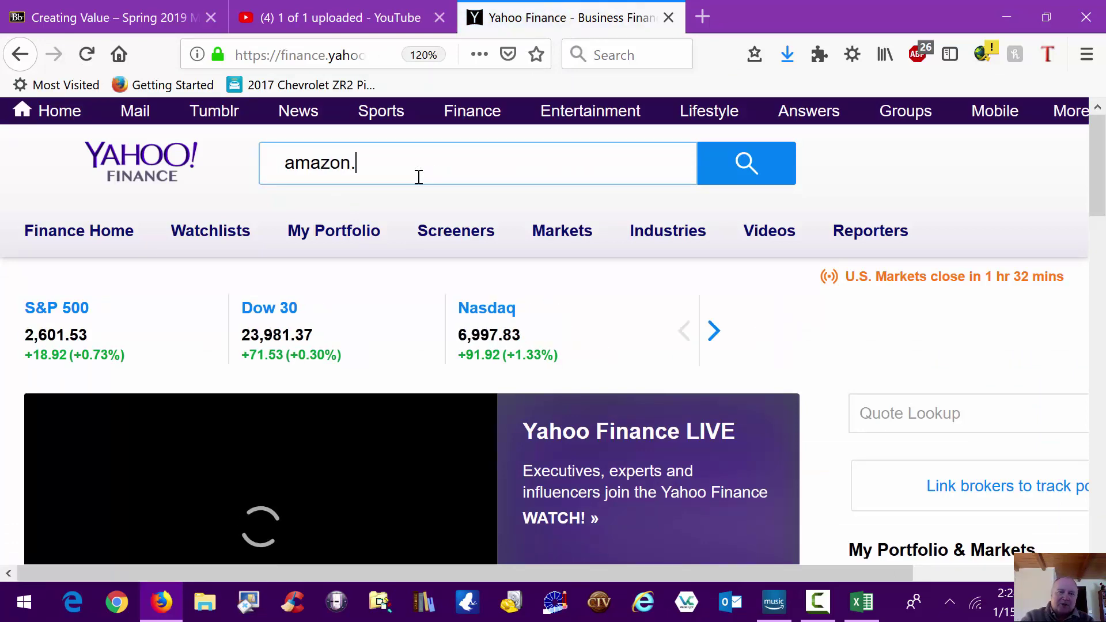
pyautogui.press('BackSpace')
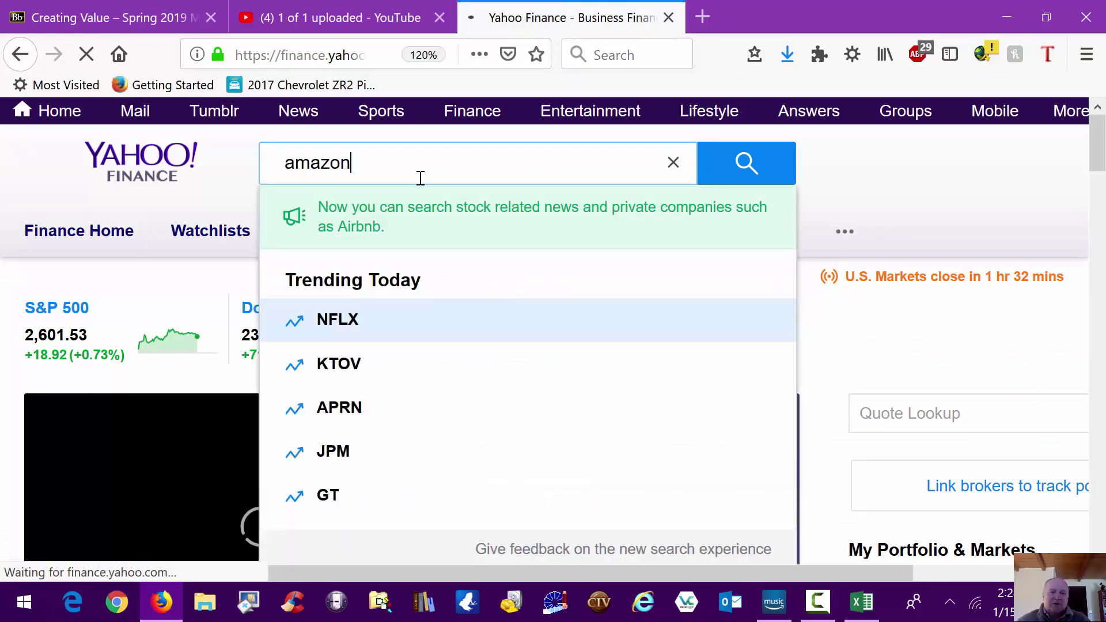
pyautogui.click(499, 314)
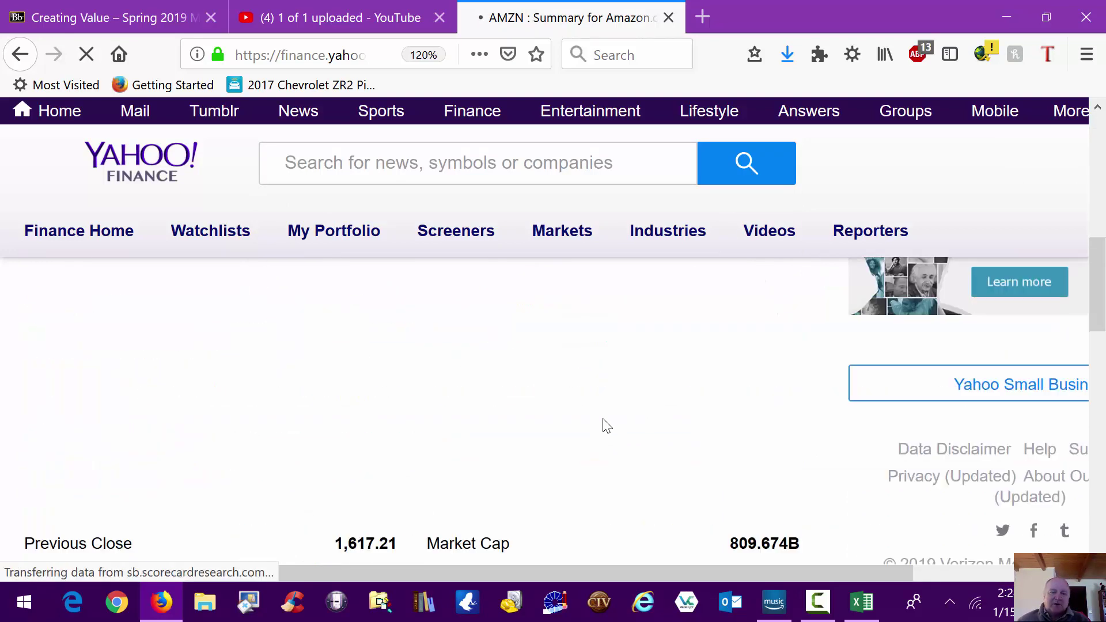
pyautogui.scroll(-2, 605, 418)
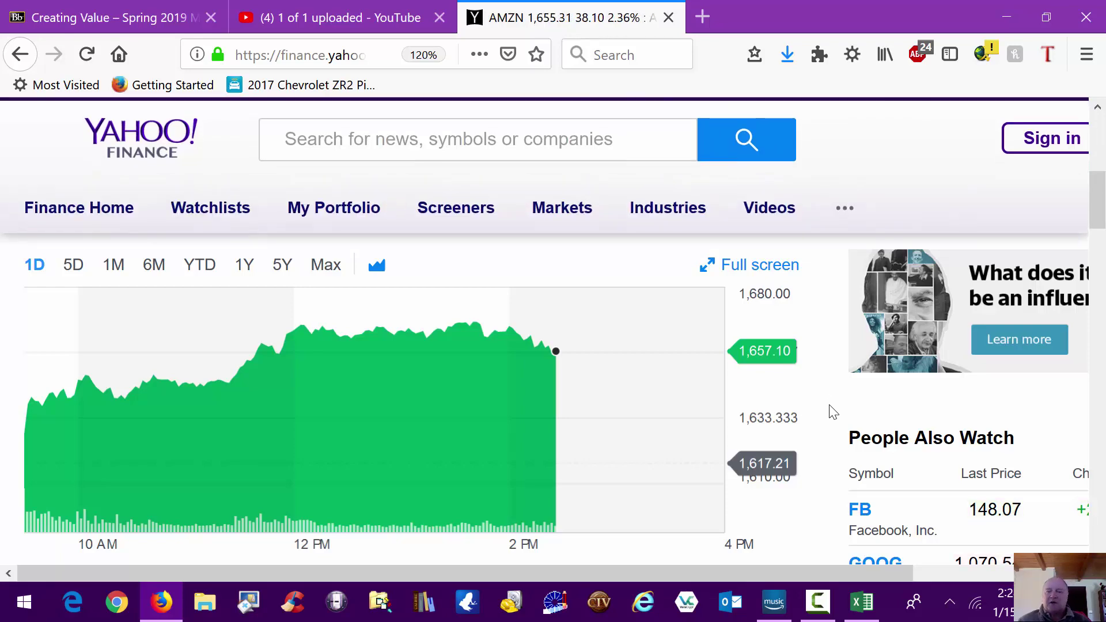
pyautogui.scroll(-3, 833, 413)
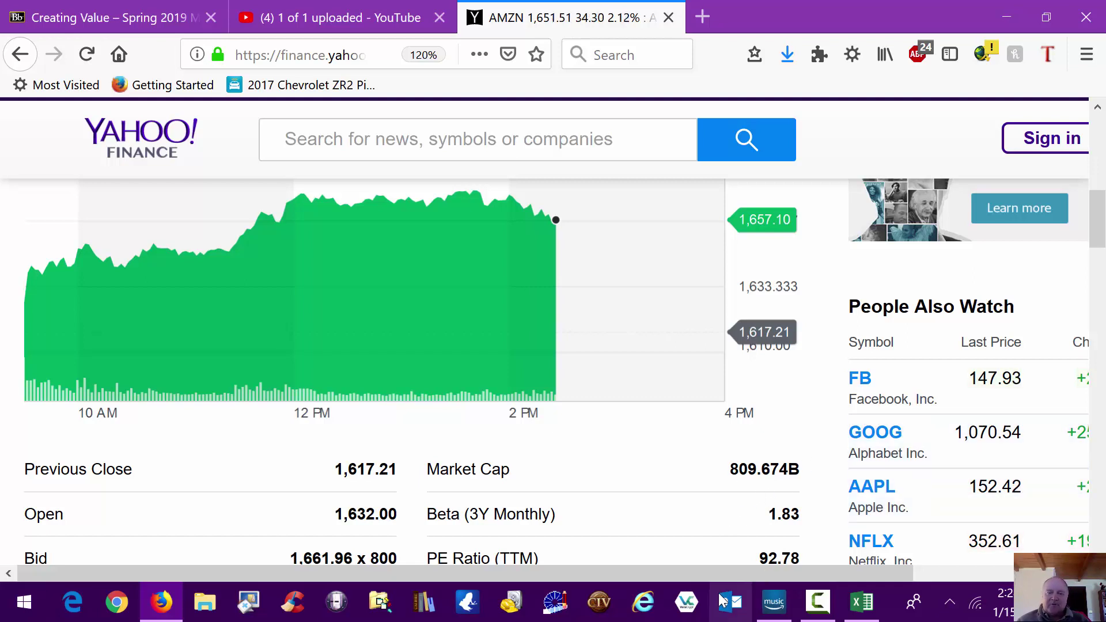
# Return to the Excel income statement workbook and select cell A16 below Operating Margin
pyautogui.click(862, 602)
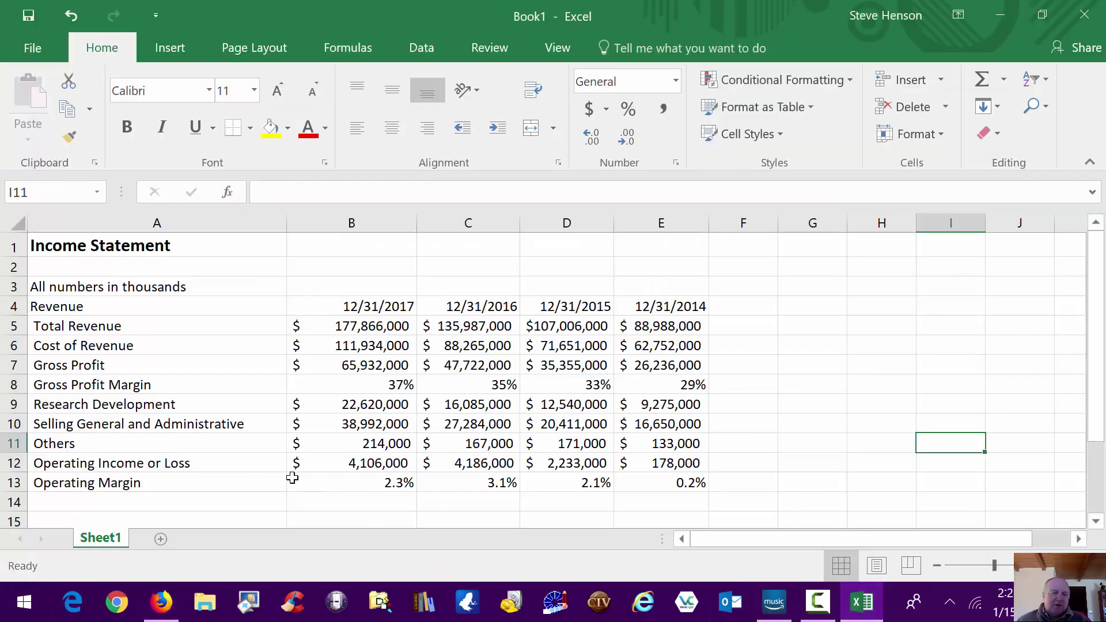
pyautogui.scroll(-1, 202, 472)
pyautogui.click(64, 492)
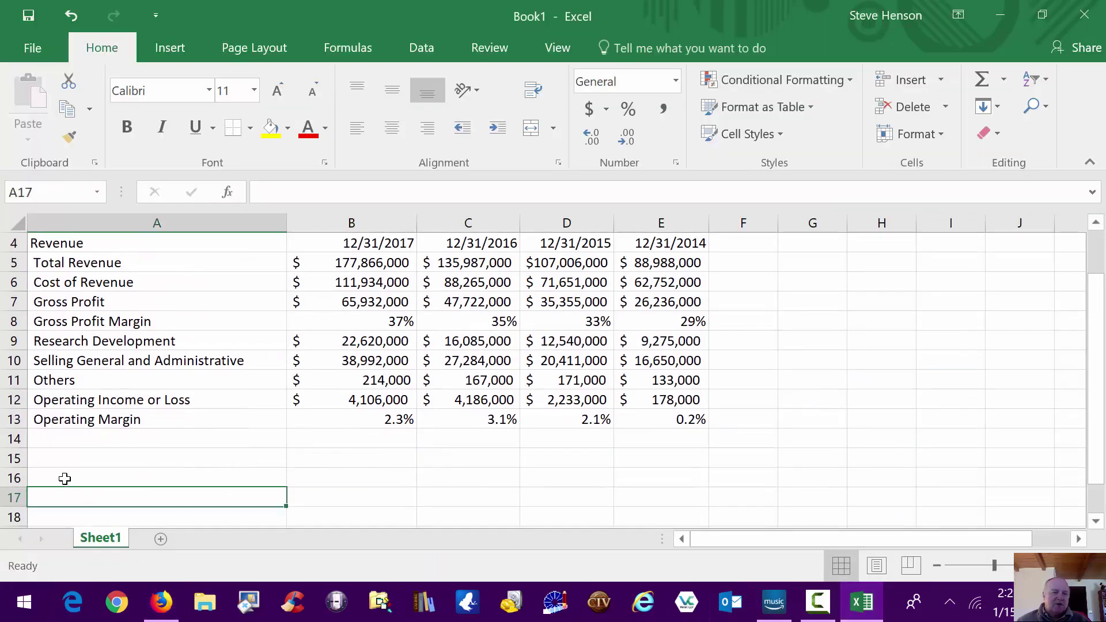
pyautogui.click(68, 477)
pyautogui.scroll(-1, 140, 490)
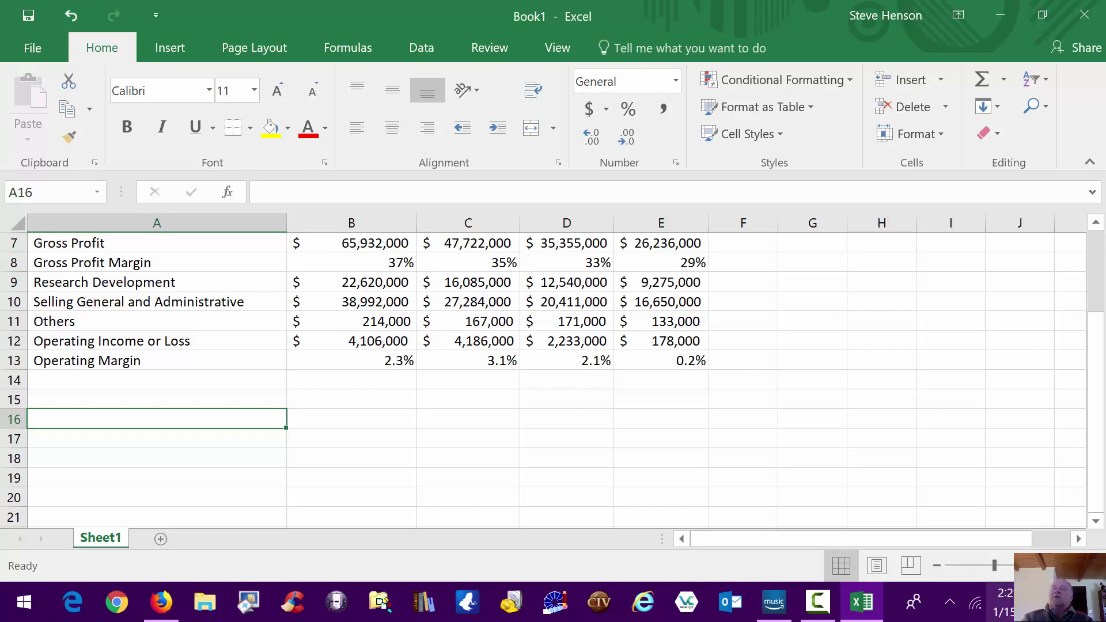
pyautogui.click(161, 602)
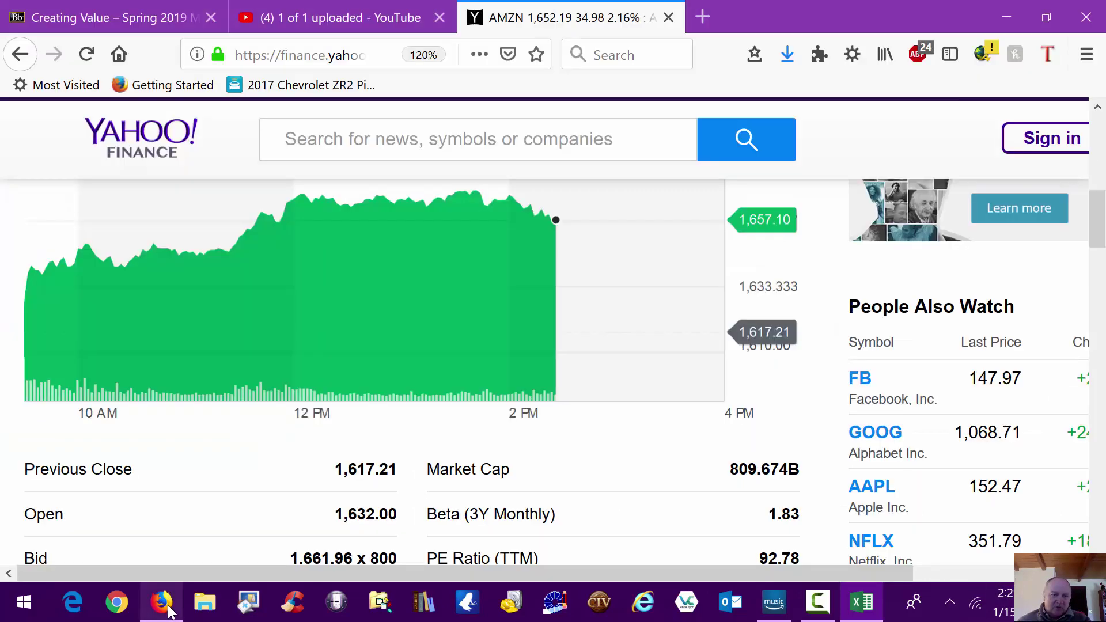
pyautogui.click(167, 19)
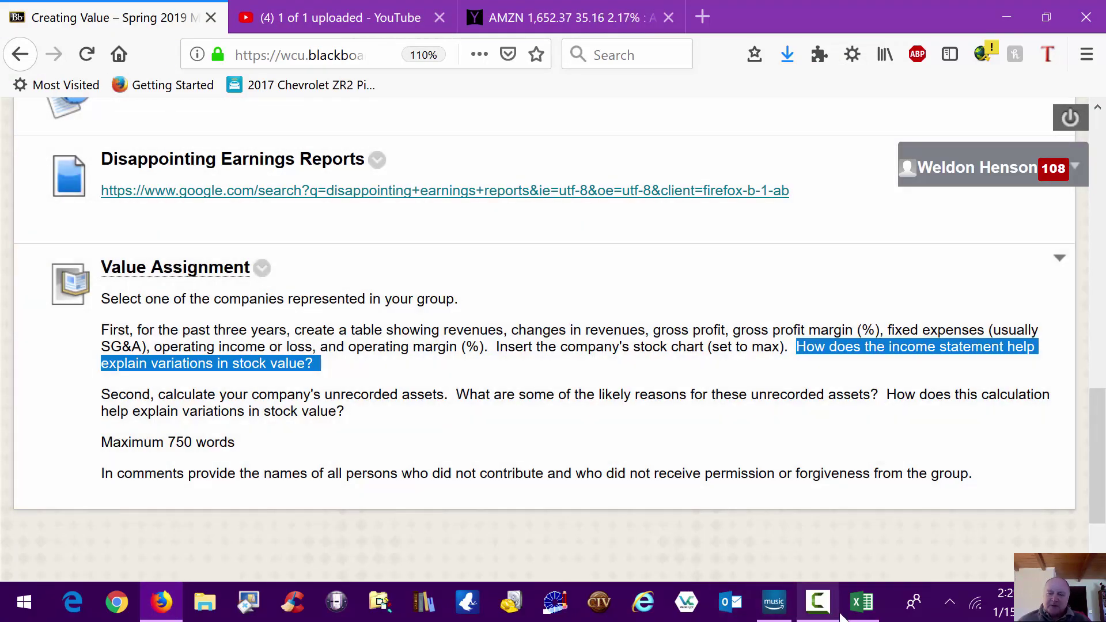
pyautogui.click(862, 605)
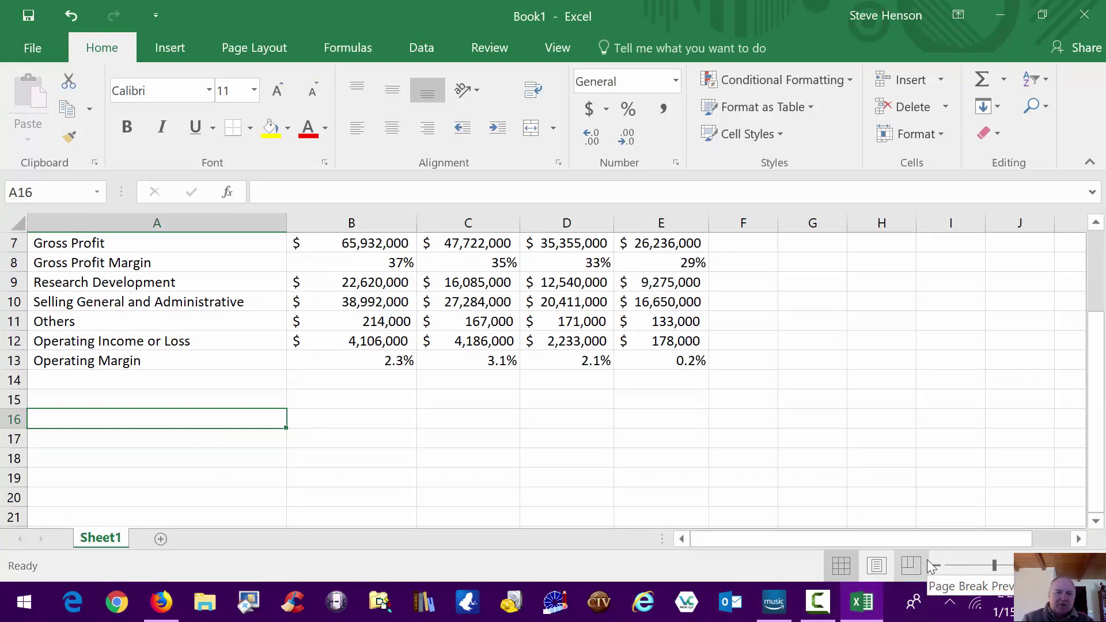
# Enter the date 1/15/2019 in cell B15
pyautogui.scroll(2, 474, 267)
pyautogui.scroll(-2, 471, 363)
pyautogui.hotkey('shift', 'Down')
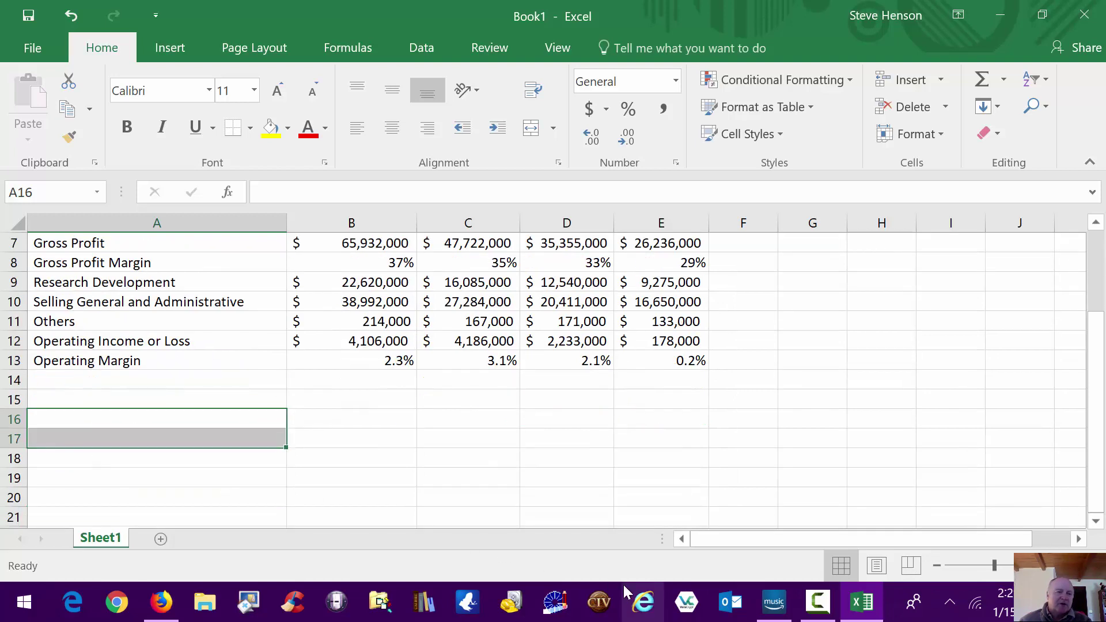
pyautogui.click(96, 421)
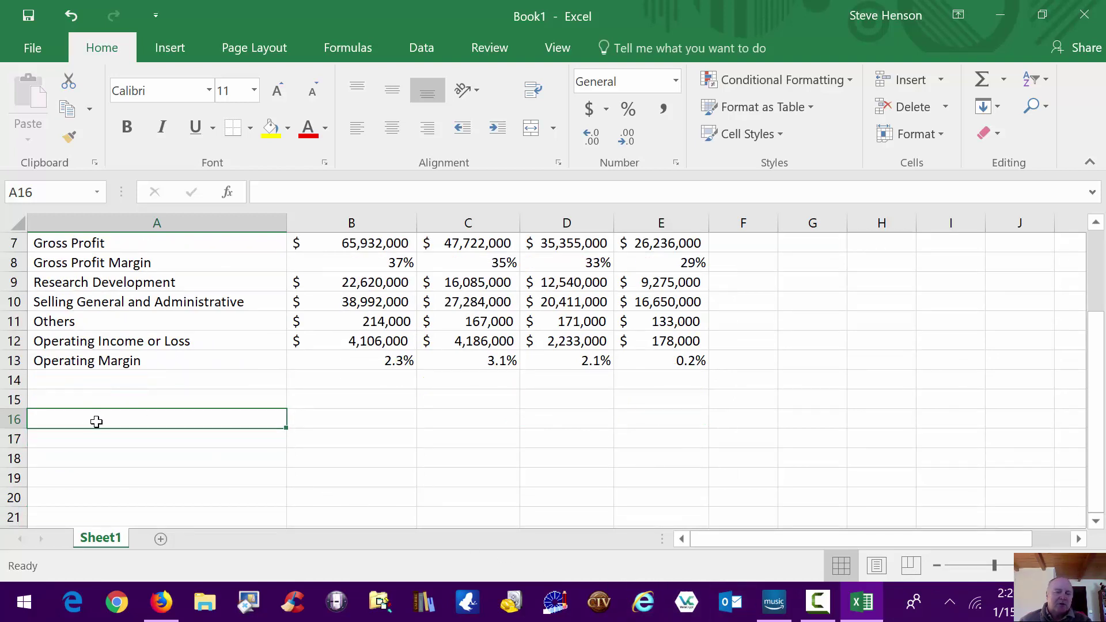
pyautogui.click(349, 402)
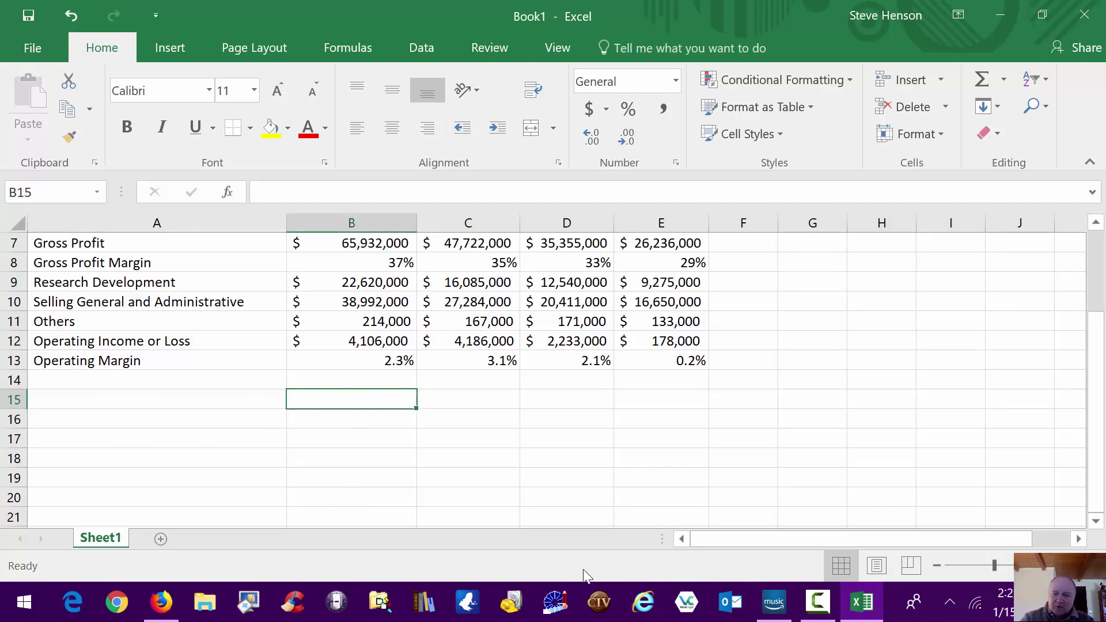
pyautogui.write('1/15/2019')
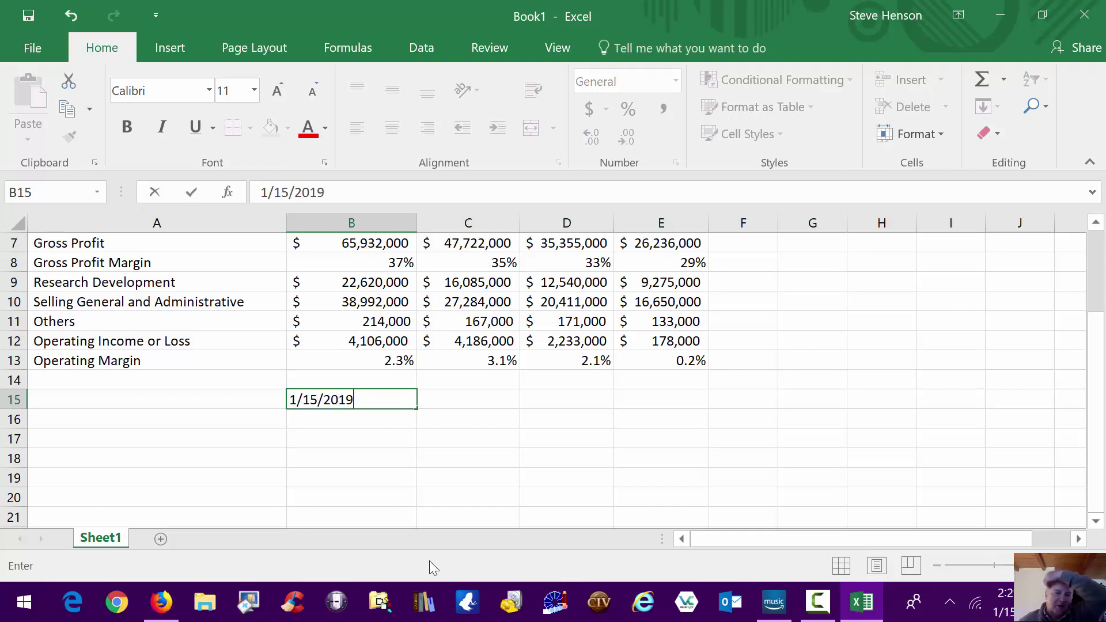
pyautogui.click(136, 418)
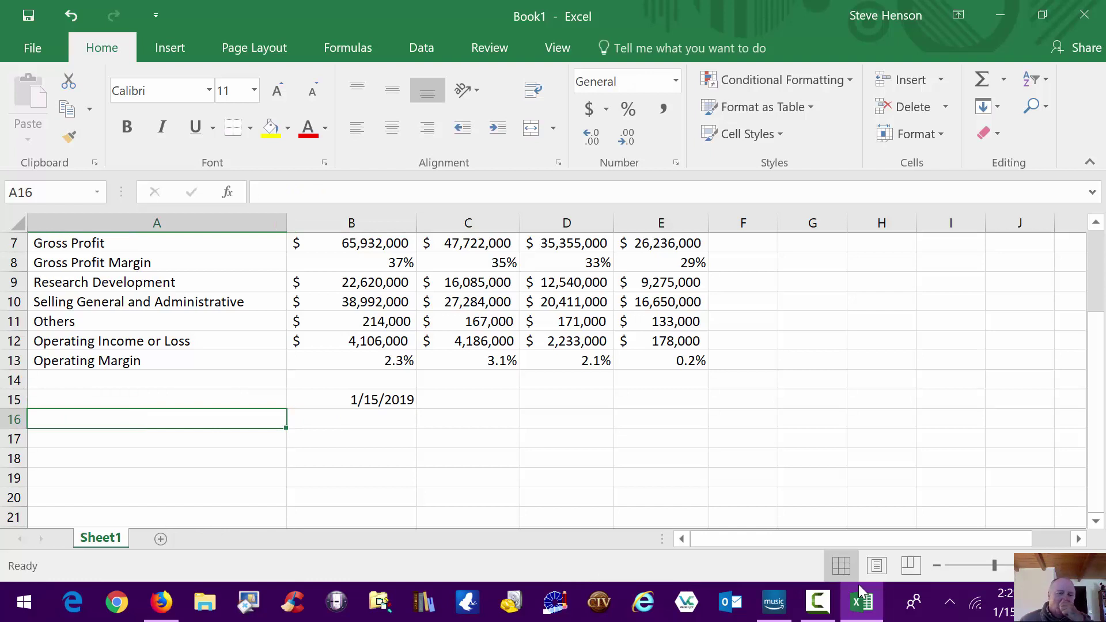
# Label A16 'Market Cap' and enter 820,000 beside it in B16
pyautogui.moveTo(825, 599)
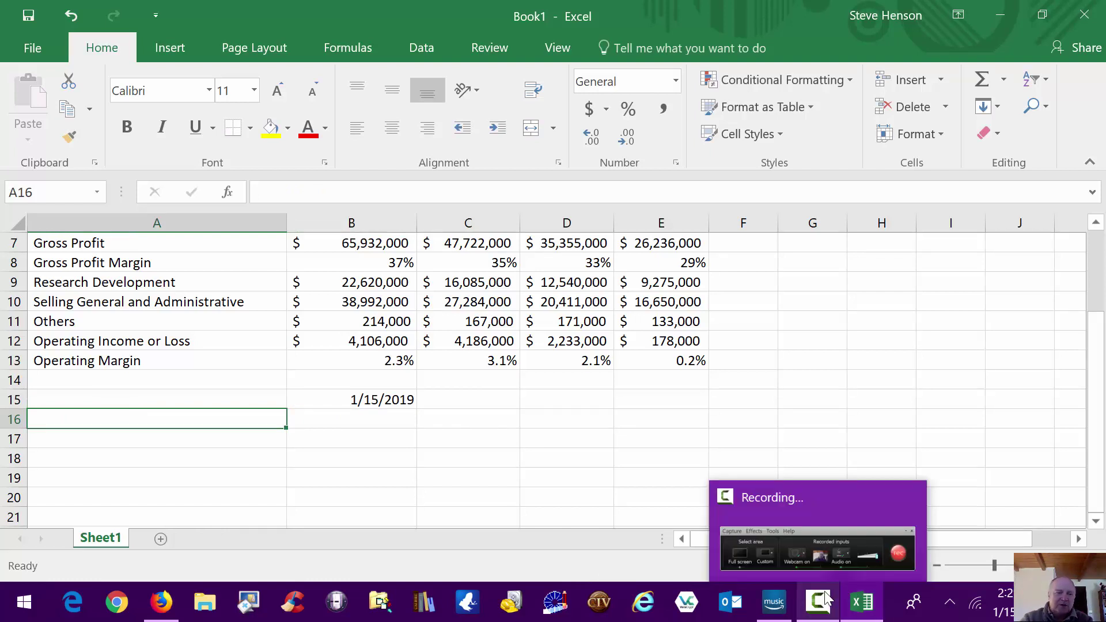
pyautogui.write('Market Cap')
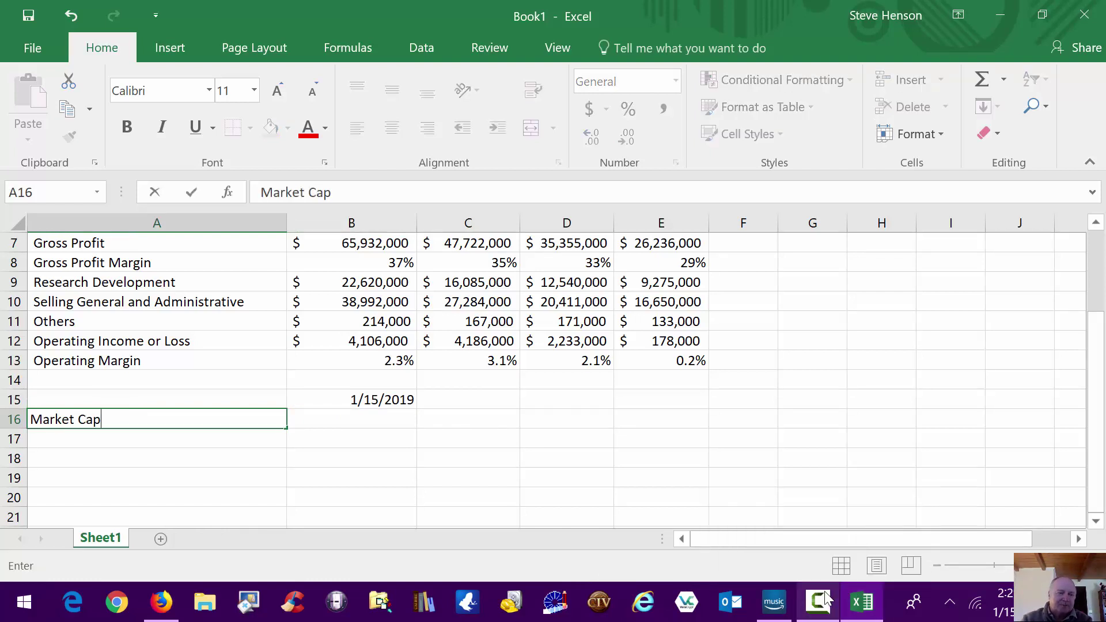
pyautogui.click(354, 433)
pyautogui.click(357, 420)
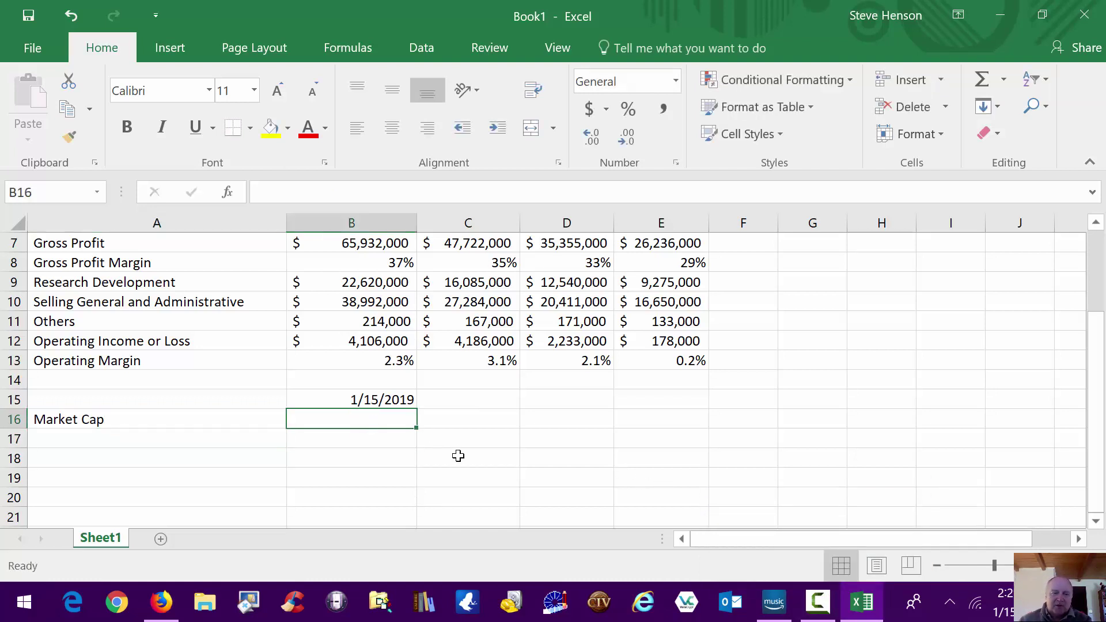
pyautogui.write('820')
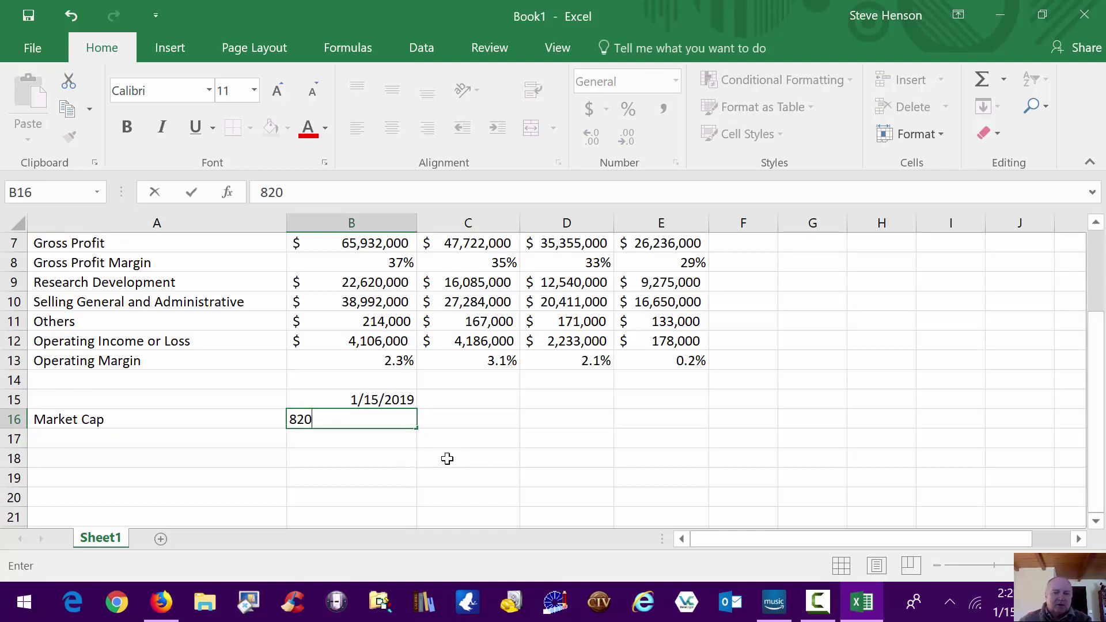
pyautogui.write(',000')
# Add the note 'All numbers in millions' in cell A15
pyautogui.click(72, 402)
pyautogui.scroll(2, 136, 412)
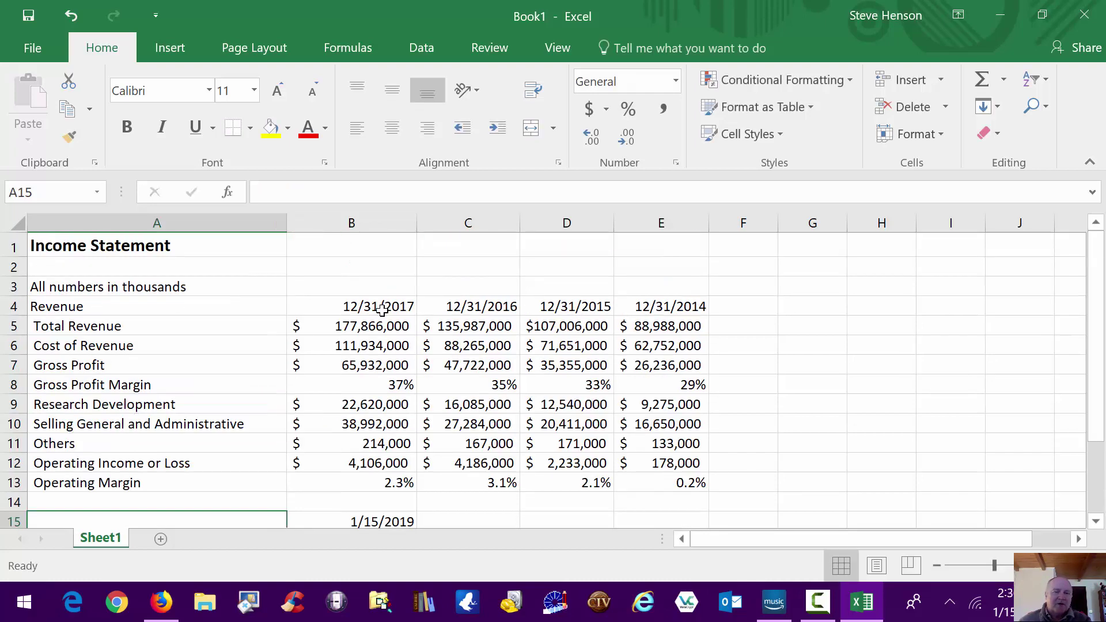
pyautogui.scroll(-2, 239, 398)
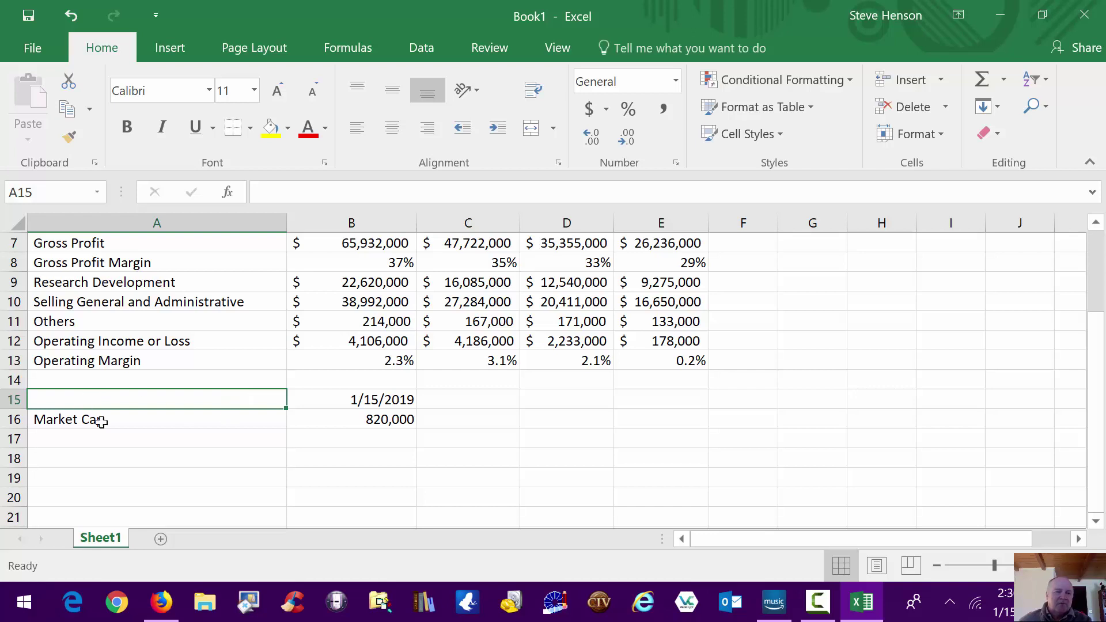
pyautogui.write('All numbers in millions')
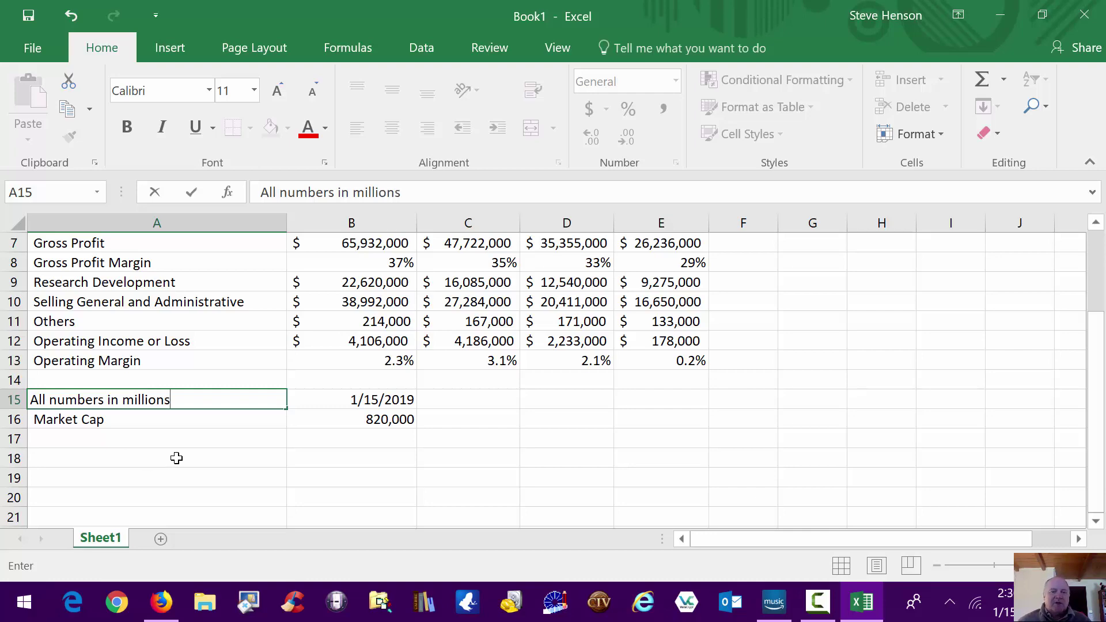
pyautogui.click(205, 438)
pyautogui.scroll(2, 392, 323)
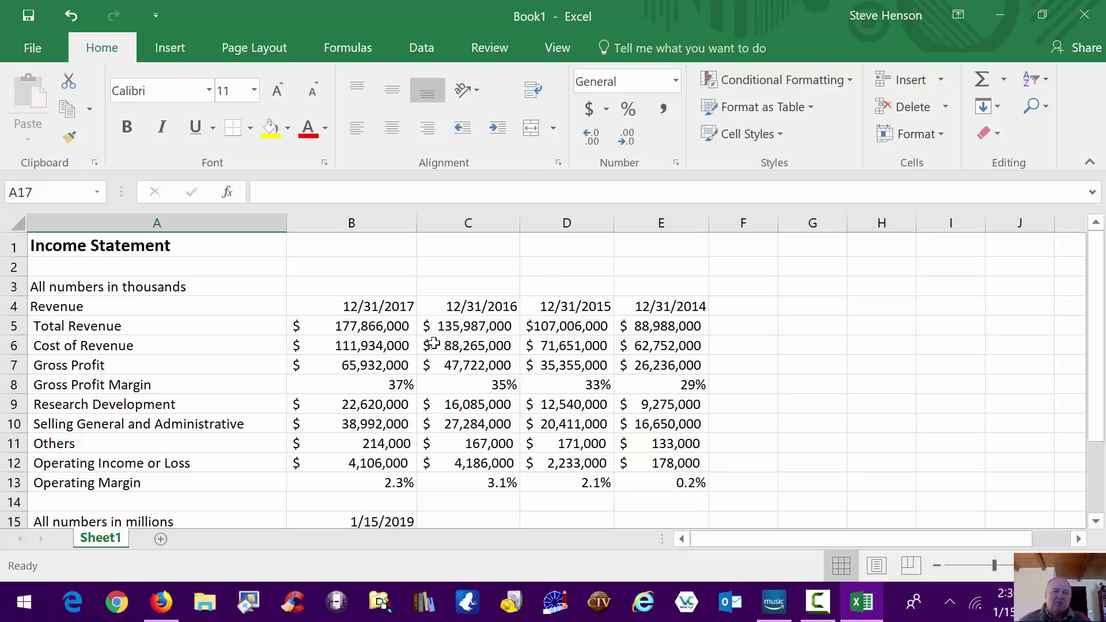
pyautogui.scroll(-4, 455, 337)
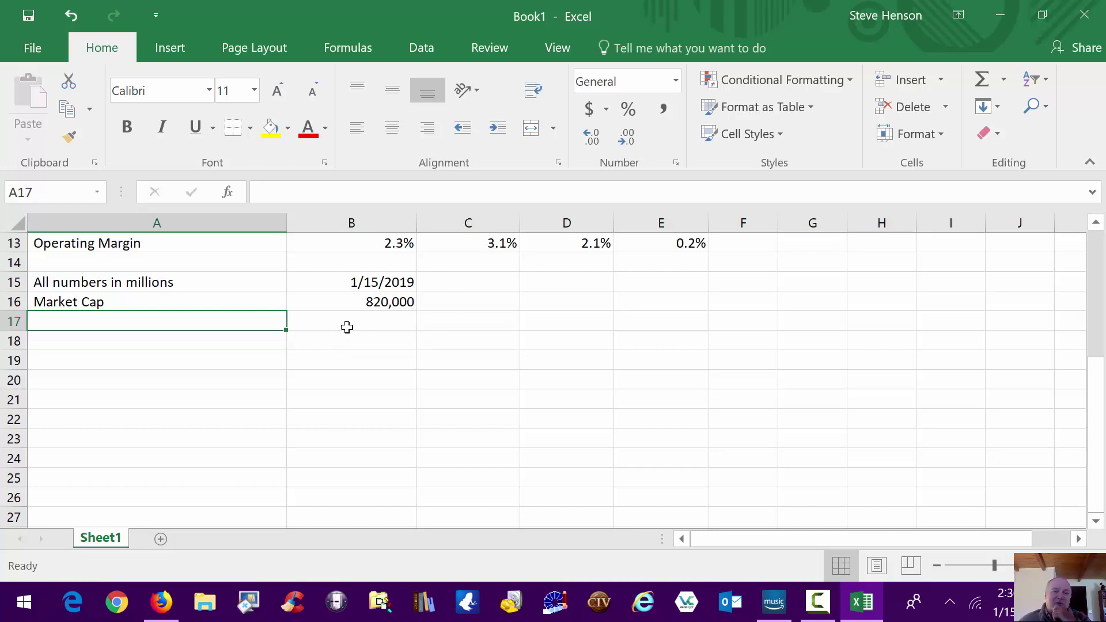
# Format the Market Cap value as Accounting with no decimals ($820,000)
pyautogui.click(365, 302)
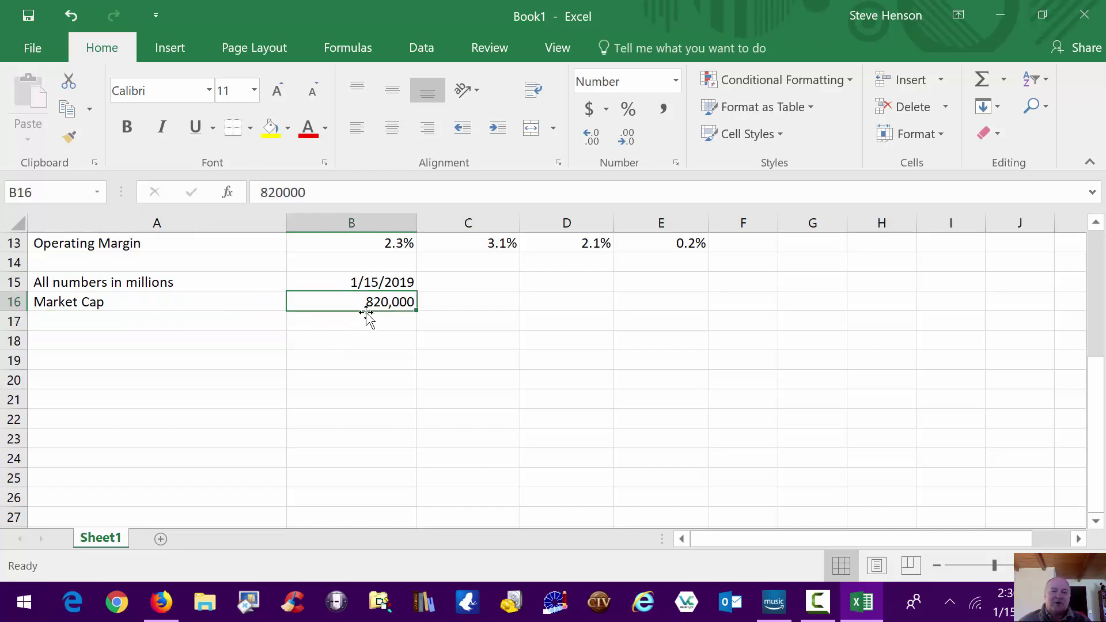
pyautogui.keyDown('shift'); pyautogui.click(372, 394); pyautogui.keyUp('shift')
pyautogui.click(594, 117)
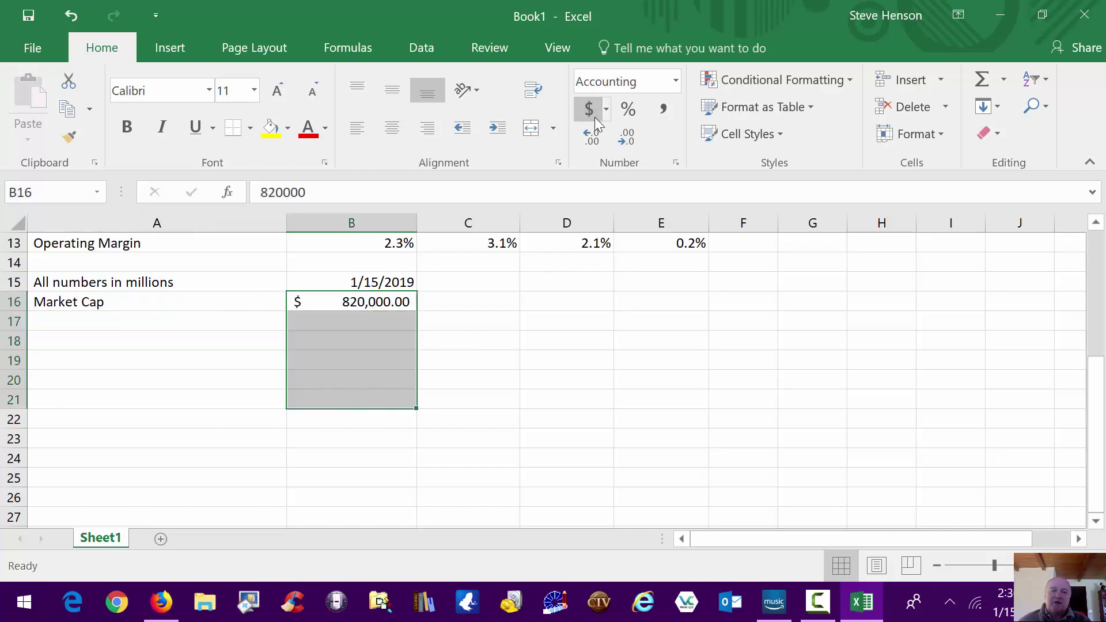
pyautogui.click(630, 145)
pyautogui.click(632, 148)
pyautogui.click(565, 361)
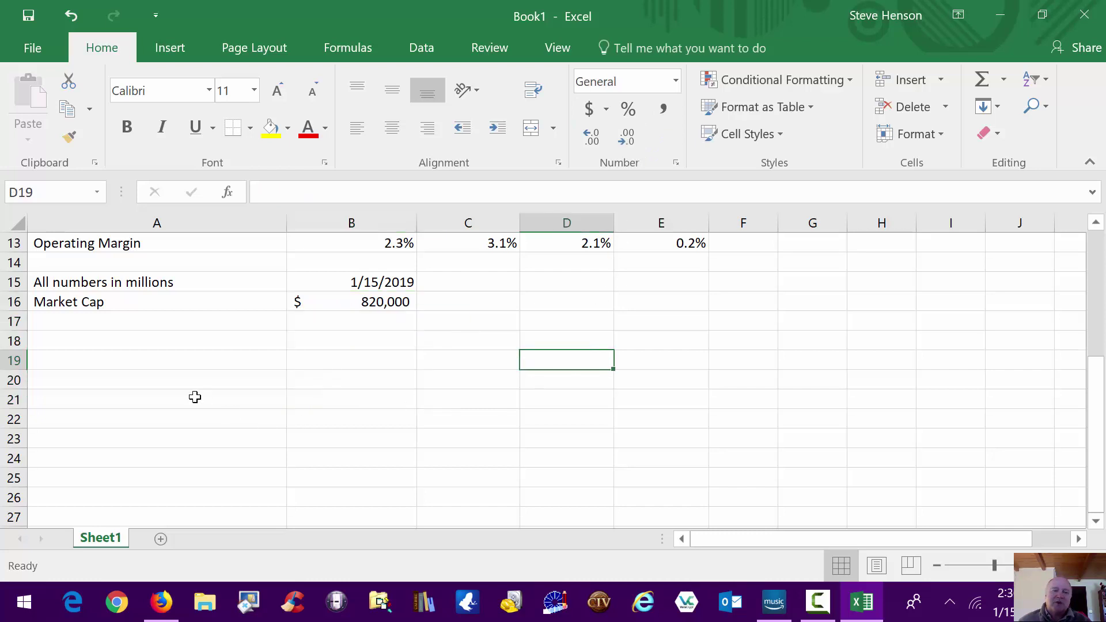
# Add a 'Multiplier (1.5)' row with =+B16*1.5 in B17, giving $1,230,000
pyautogui.click(70, 324)
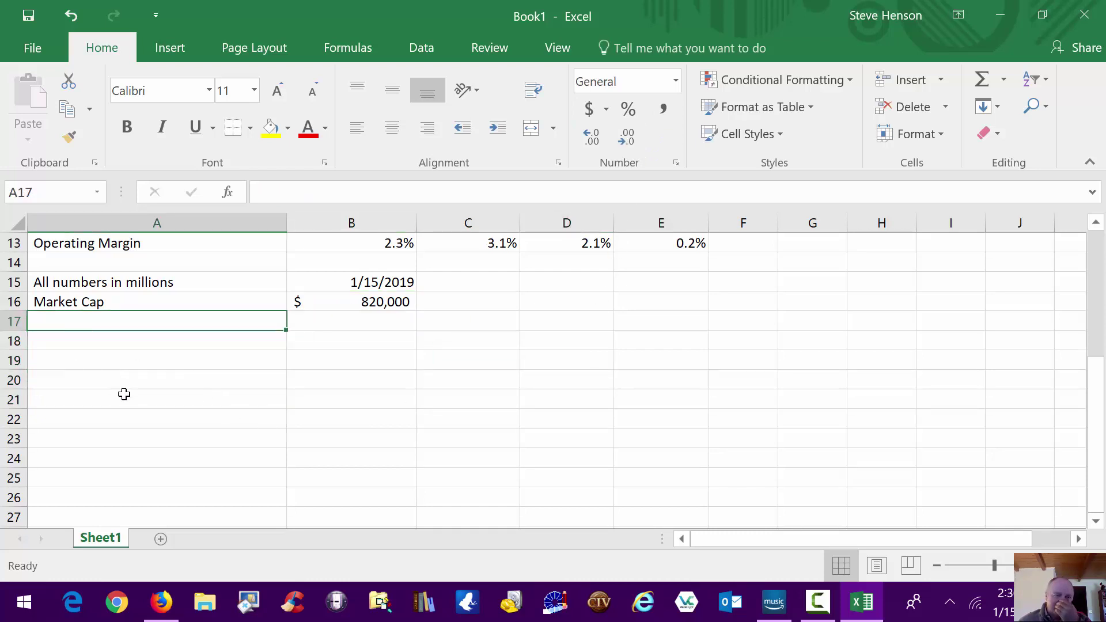
pyautogui.write('Mul')
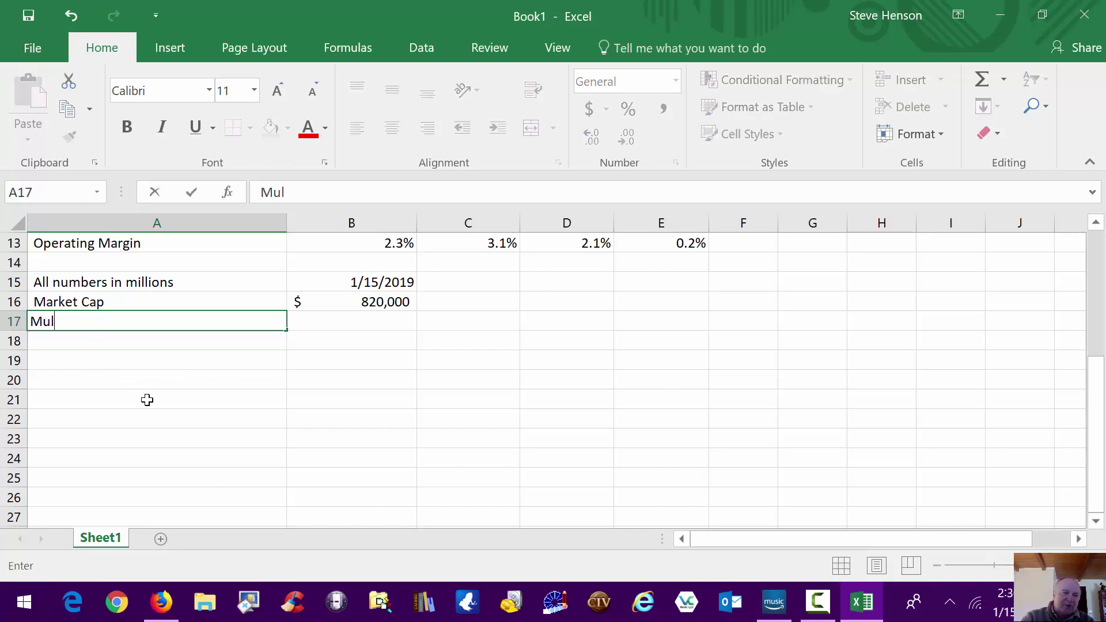
pyautogui.write('tiplie')
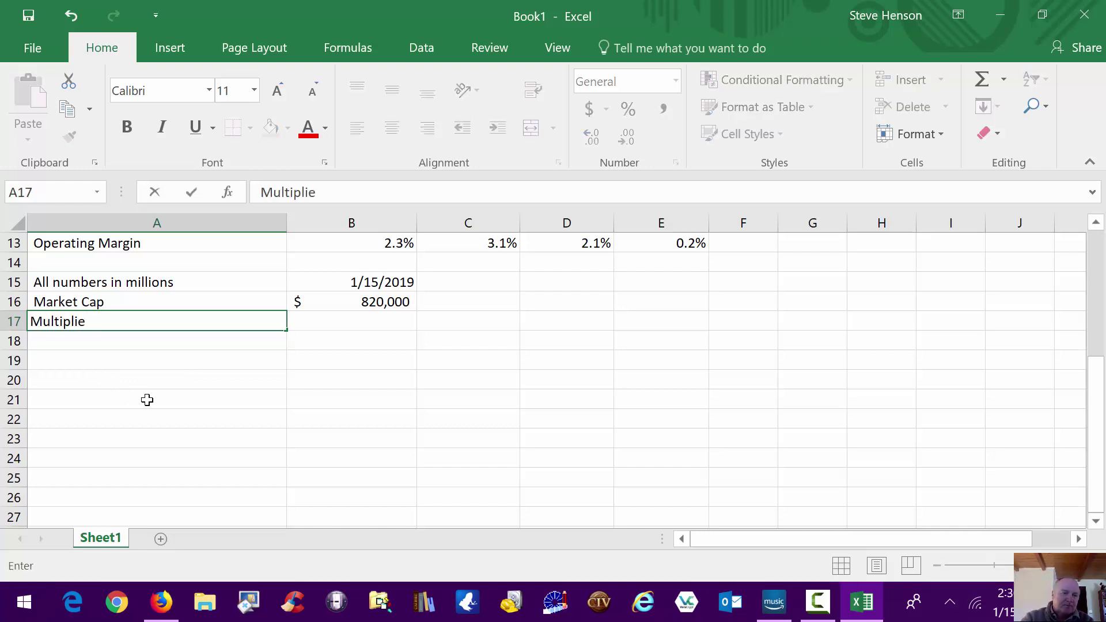
pyautogui.write('r (1.5')
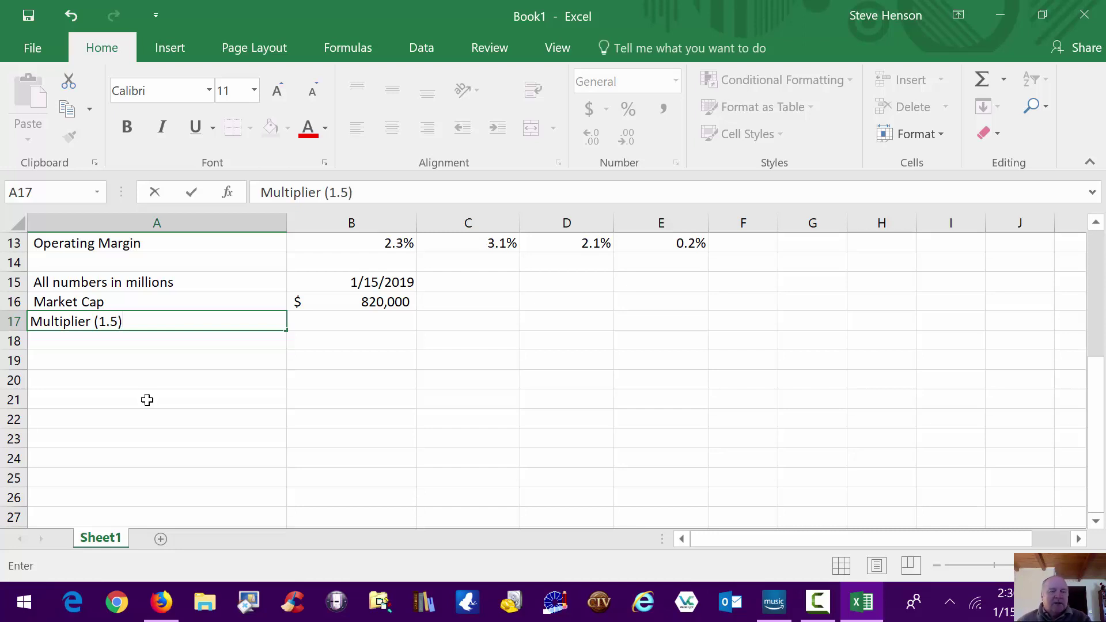
pyautogui.write(')')
pyautogui.click(357, 320)
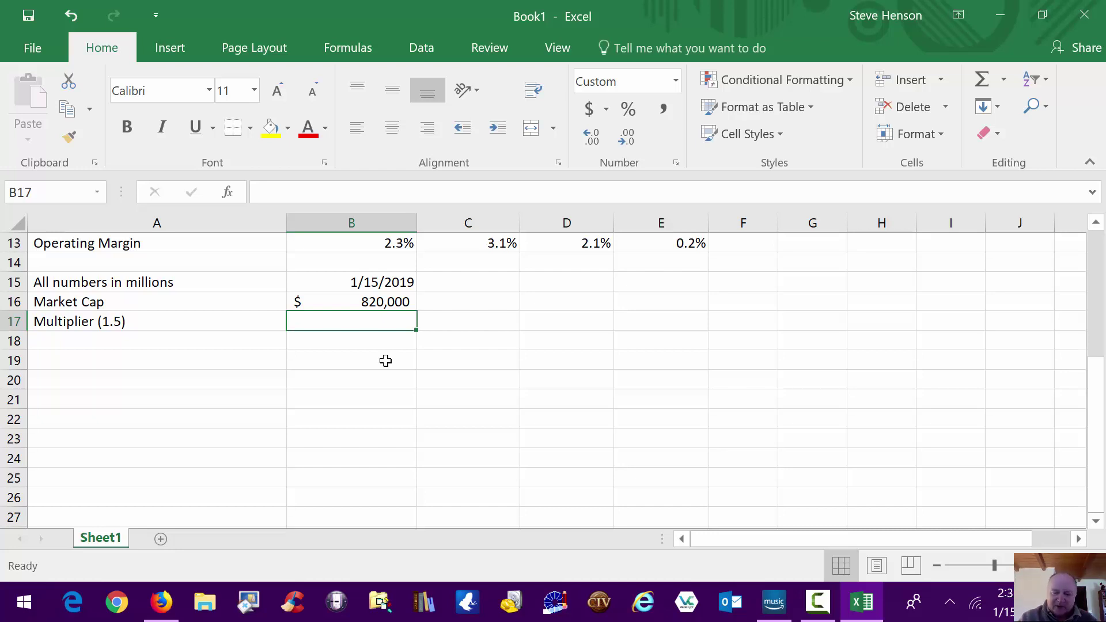
pyautogui.write('+')
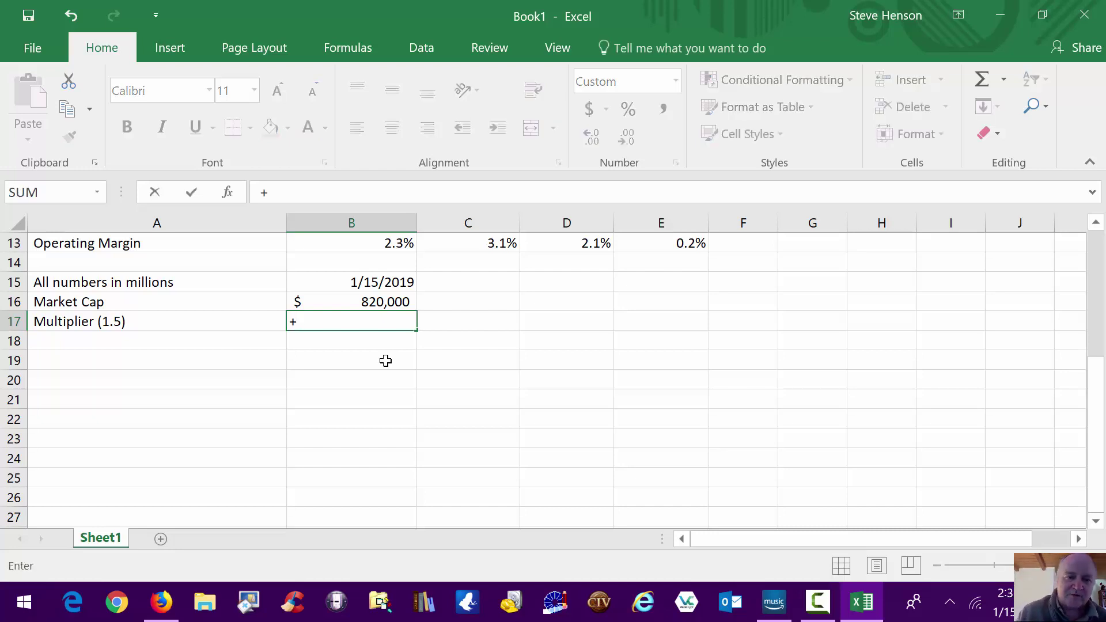
pyautogui.click(402, 303)
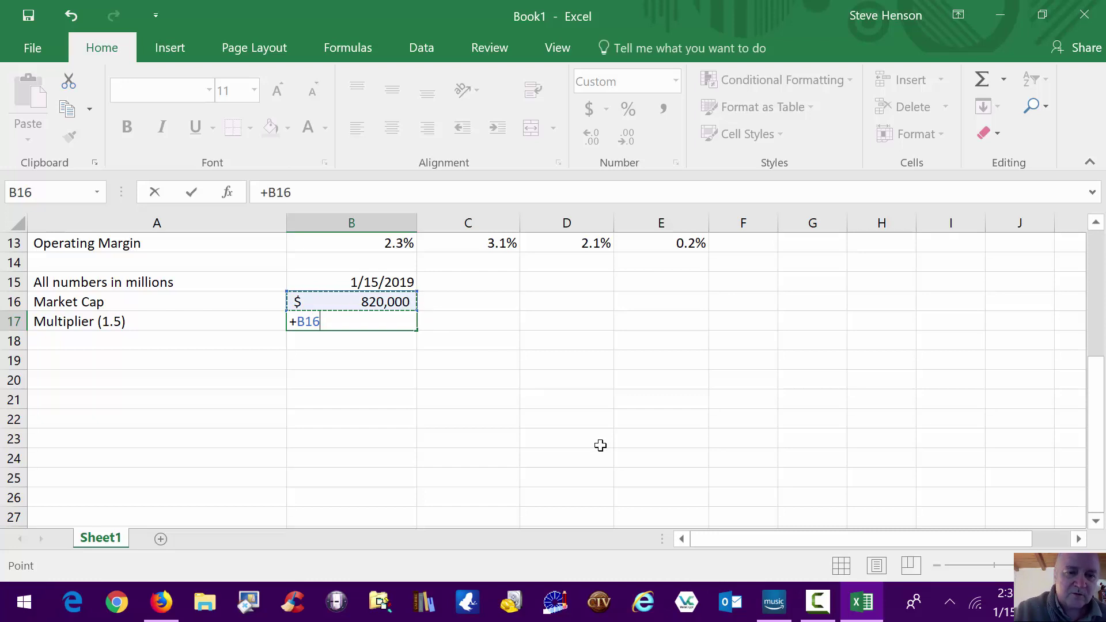
pyautogui.write('8')
pyautogui.press('BackSpace')
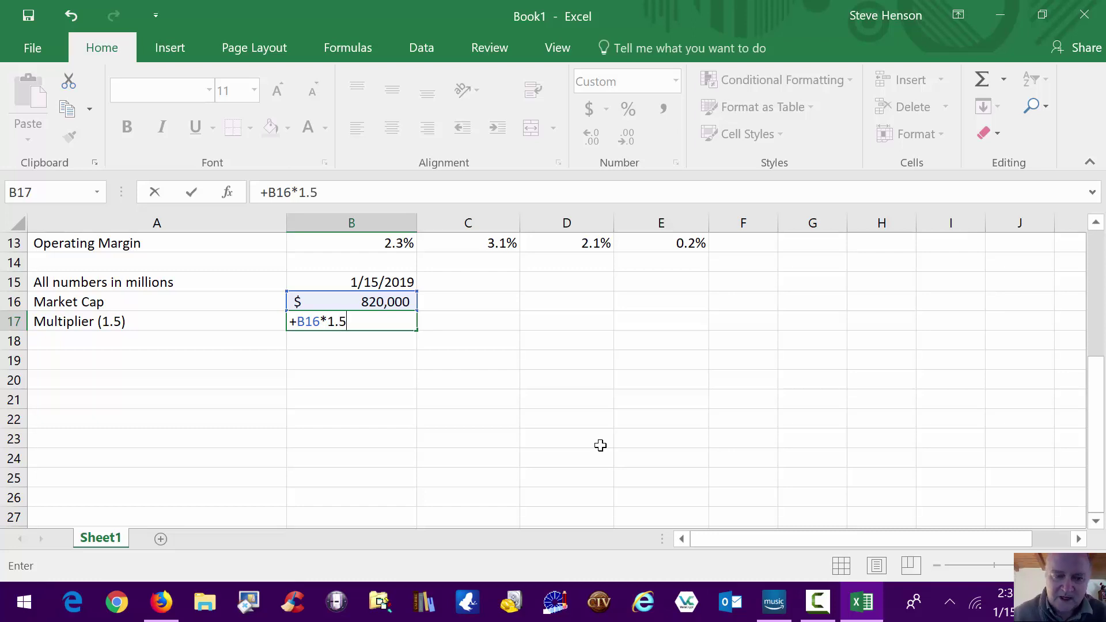
pyautogui.press('Return')
pyautogui.press('Up')
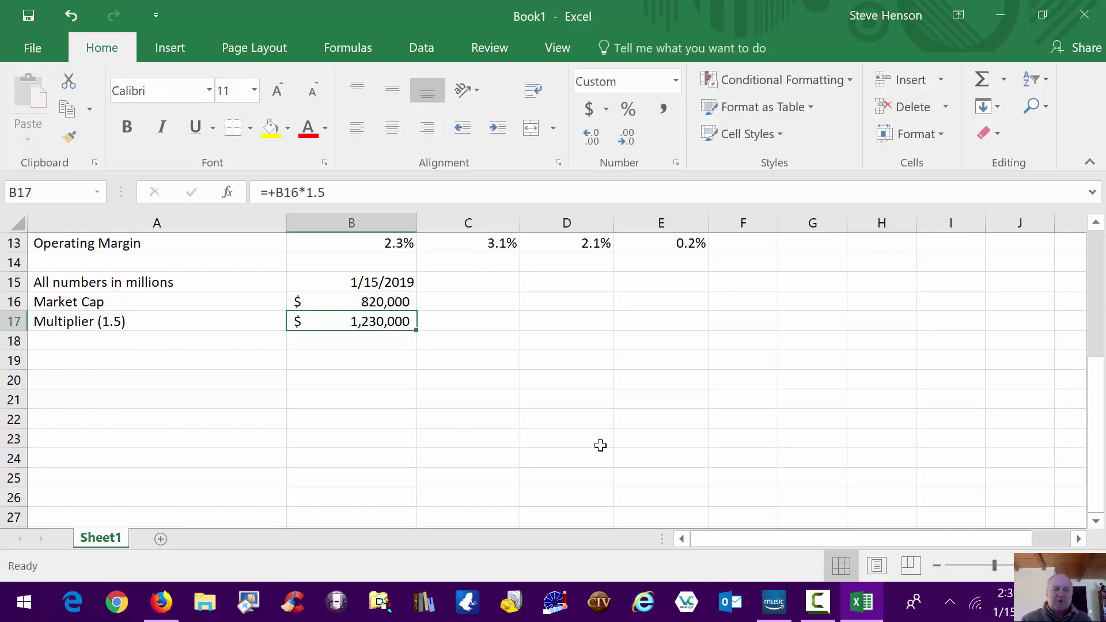
pyautogui.press('Left')
pyautogui.press('Down')
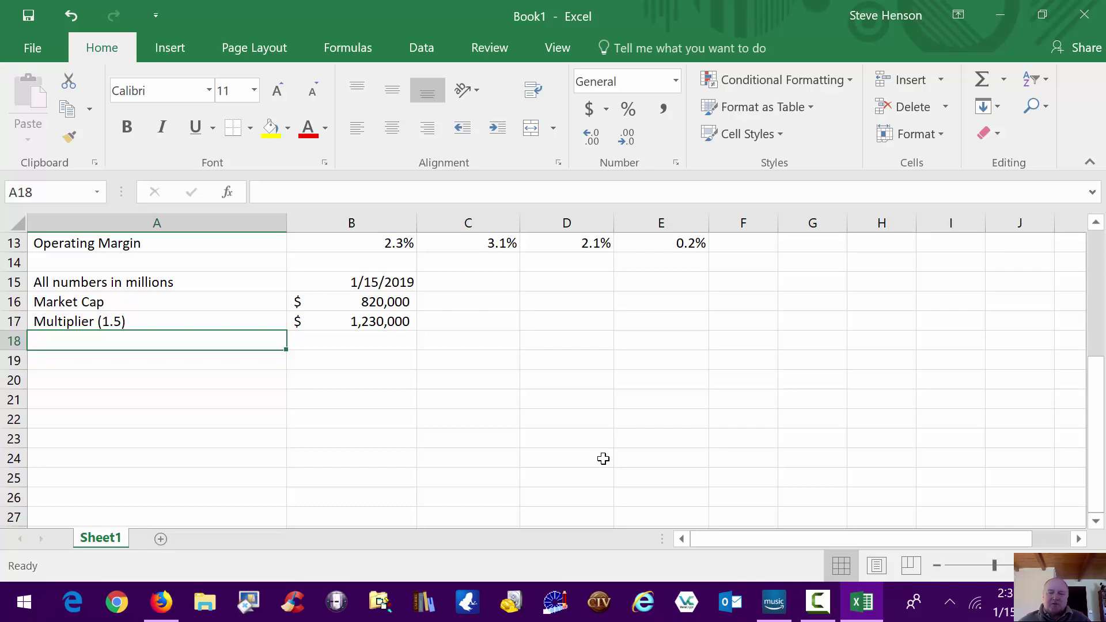
# Find Amazon's 2017 Net Tangible Assets (10,988) on the Yahoo Finance balance sheet, then return to Excel
pyautogui.click(162, 609)
pyautogui.scroll(8, 348, 422)
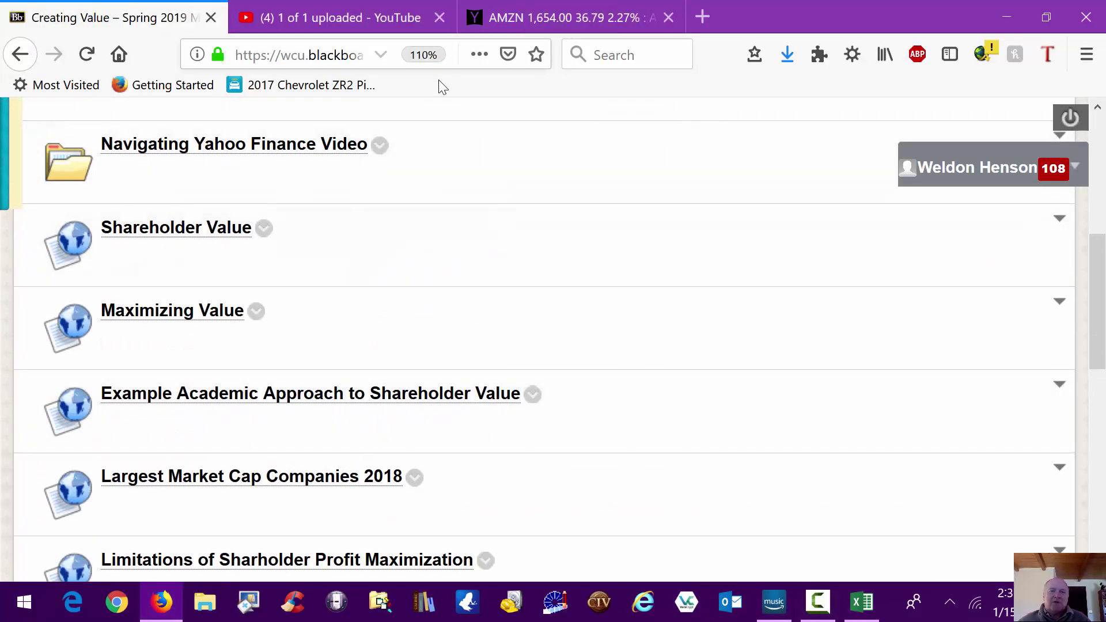
pyautogui.click(583, 31)
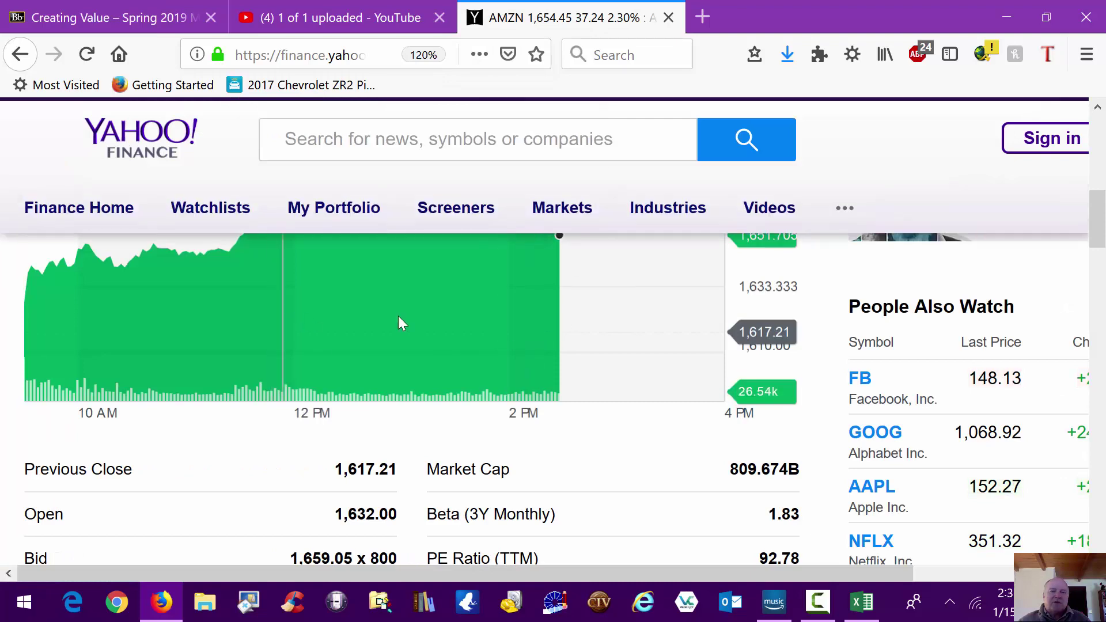
pyautogui.scroll(-4, 388, 488)
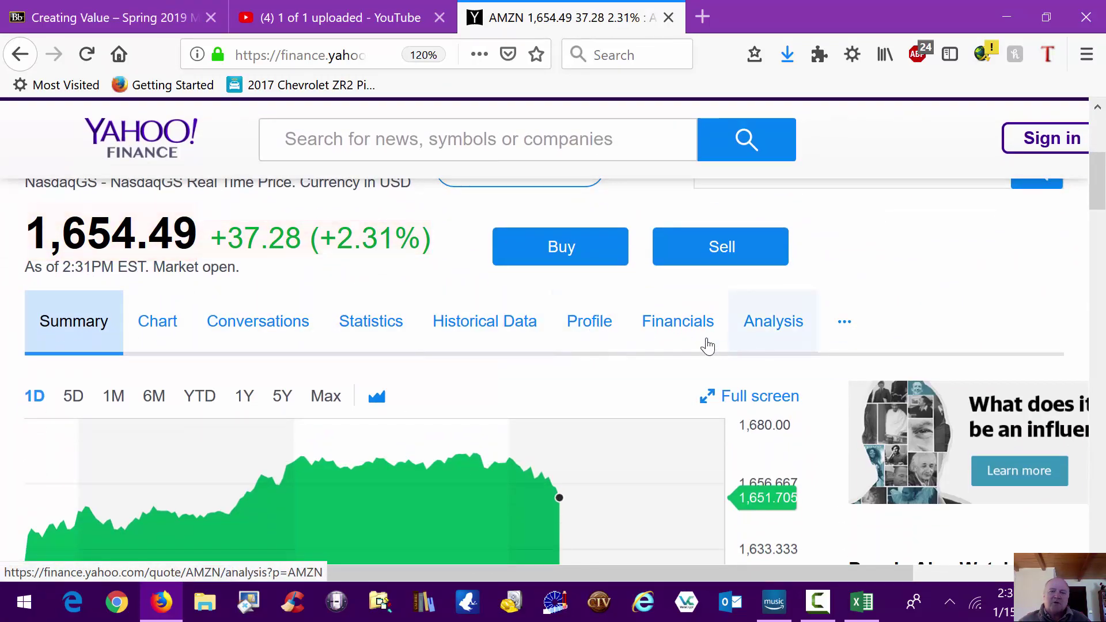
pyautogui.click(683, 348)
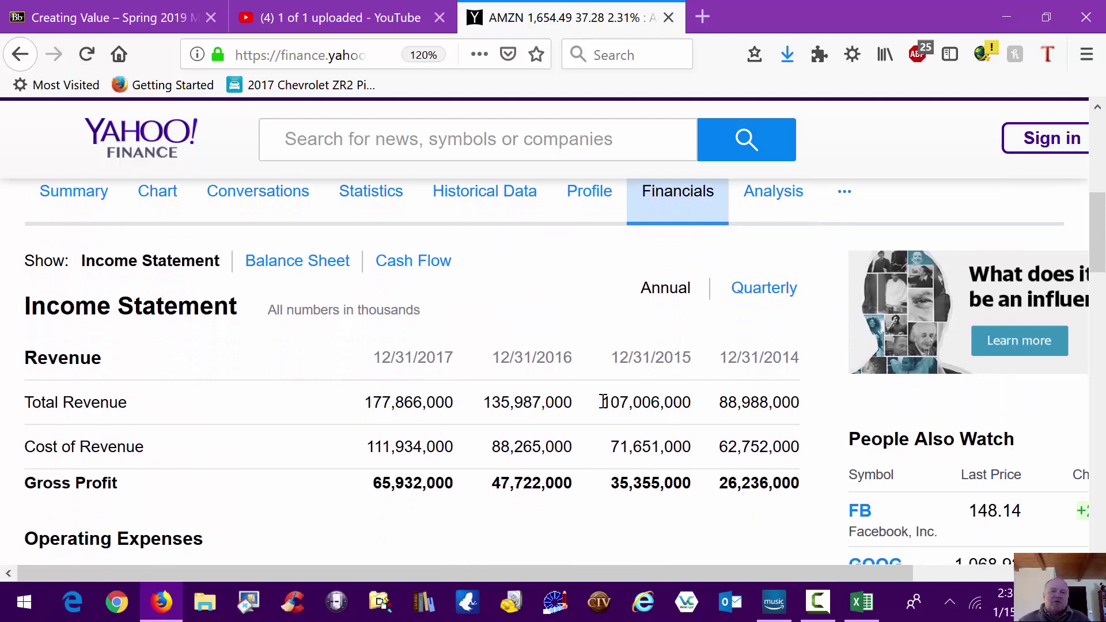
pyautogui.click(305, 266)
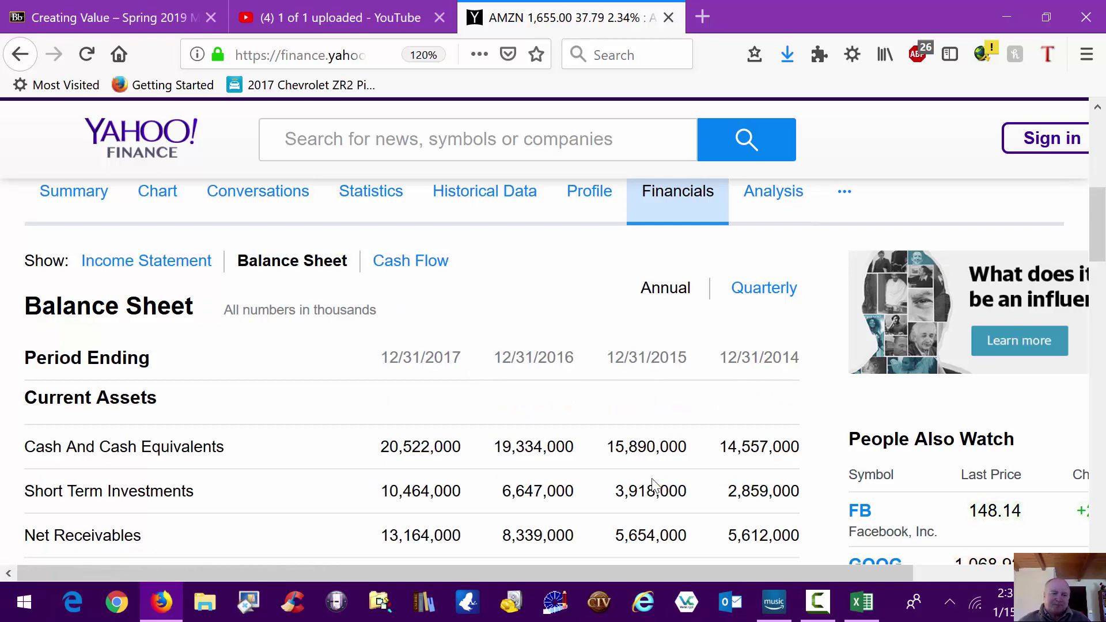
pyautogui.scroll(-10, 653, 487)
pyautogui.scroll(-15, 650, 489)
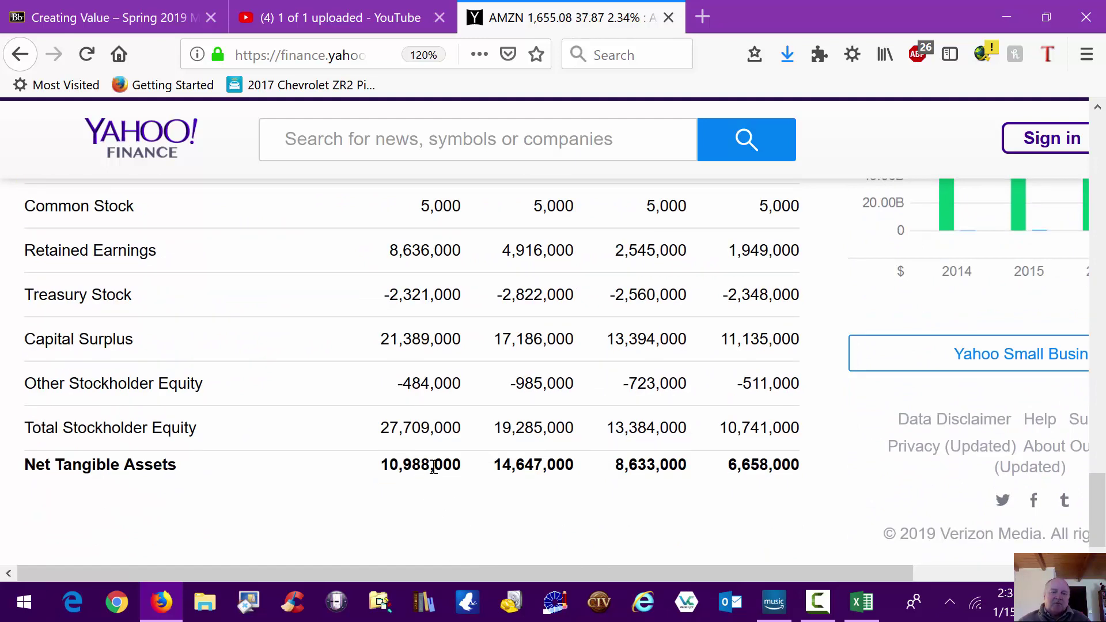
pyautogui.moveTo(433, 467); pyautogui.dragTo(385, 470)
pyautogui.hotkey('ctrl', 'c')
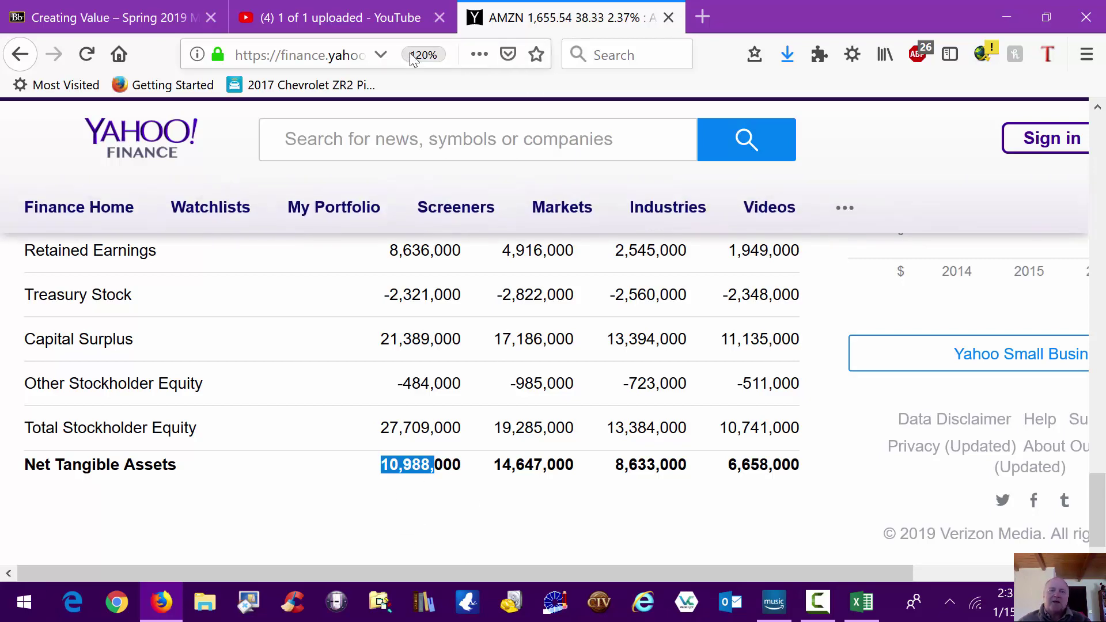
pyautogui.click(862, 601)
# Paste the net tangible assets figure into B18, undoing the malformed paste and using Paste Special instead
pyautogui.click(375, 345)
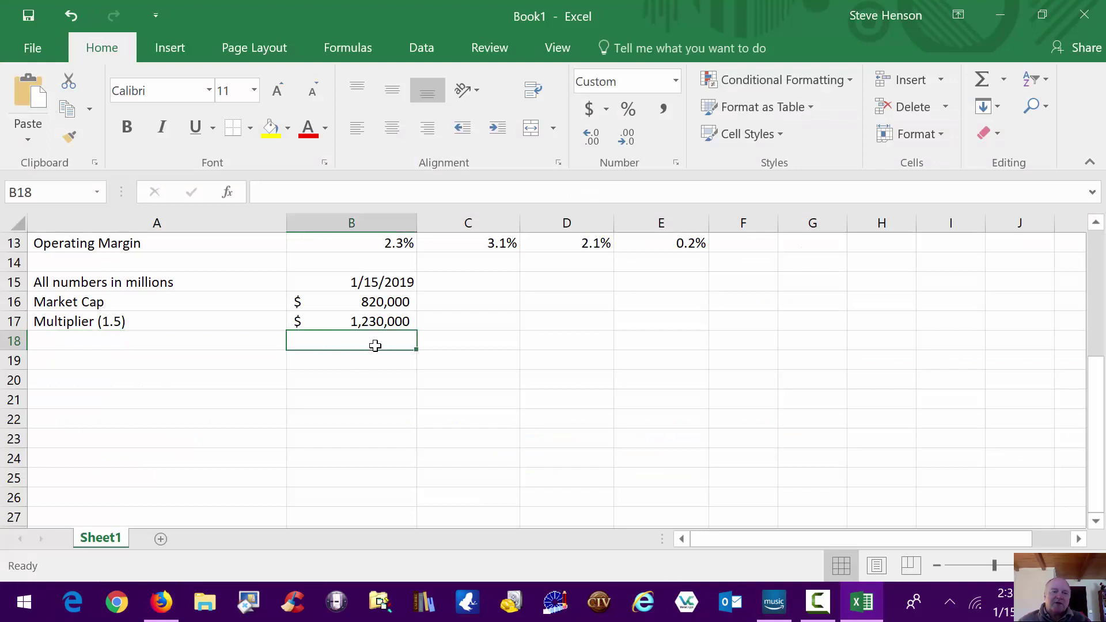
pyautogui.hotkey('ctrl', 'v')
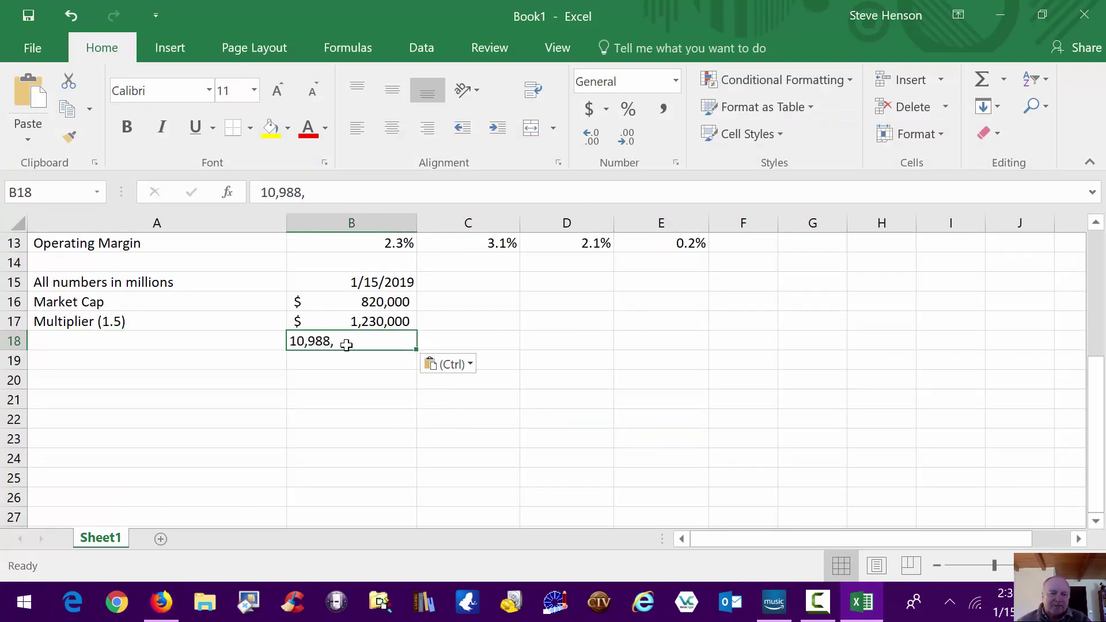
pyautogui.hotkey('ctrl', 'z')
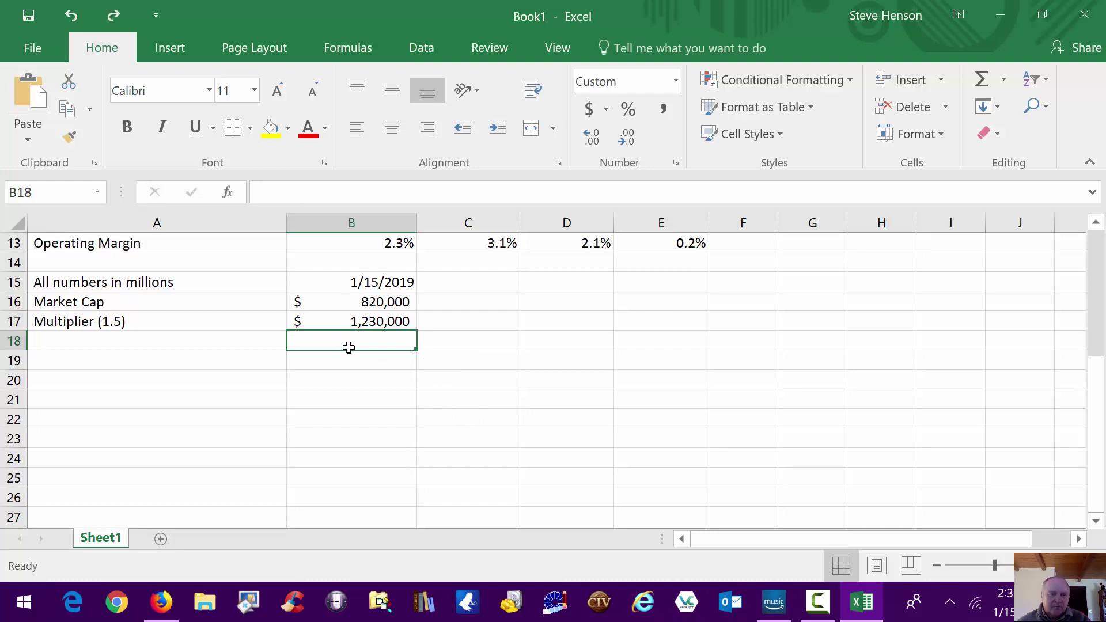
pyautogui.click(23, 138)
pyautogui.click(66, 247)
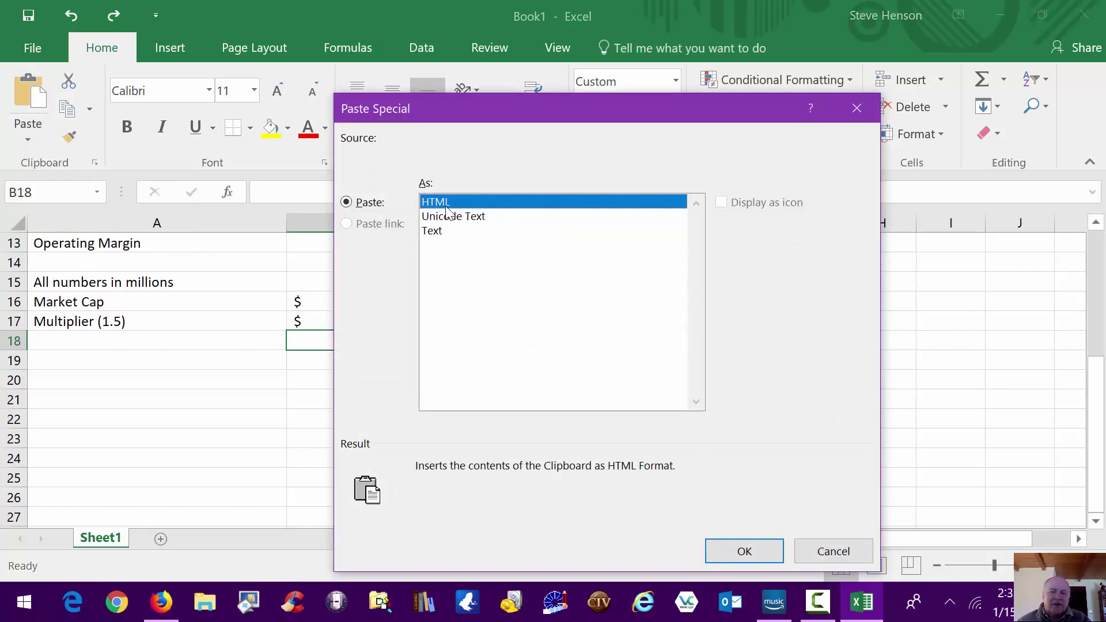
pyautogui.click(752, 550)
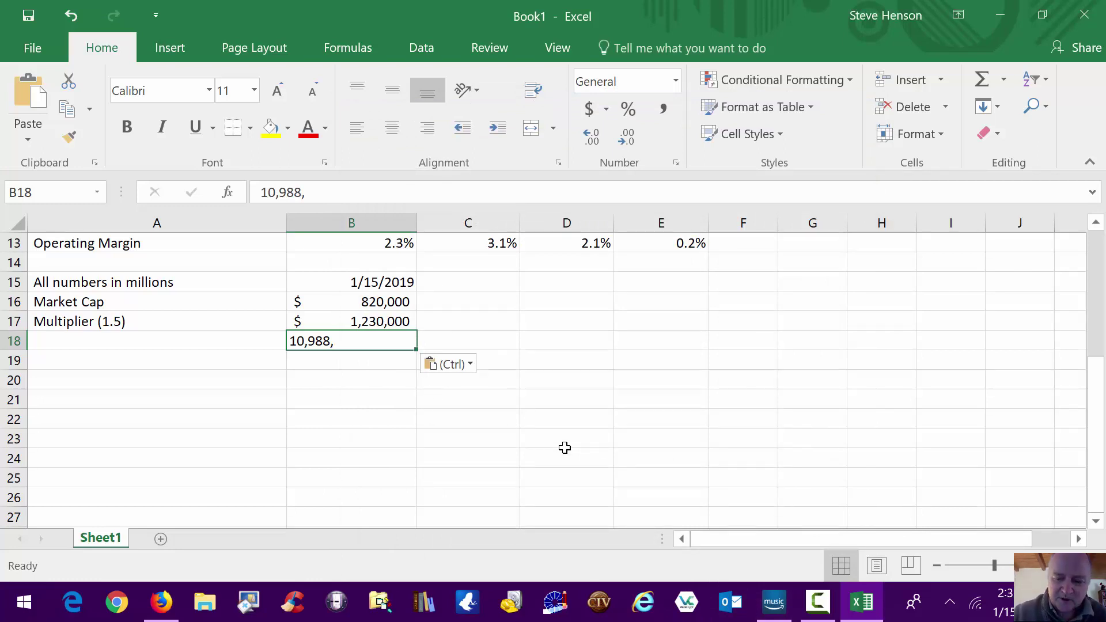
# Enter 10988 in B18 and format it as Accounting with no decimal places
pyautogui.write('10988')
pyautogui.press('Return')
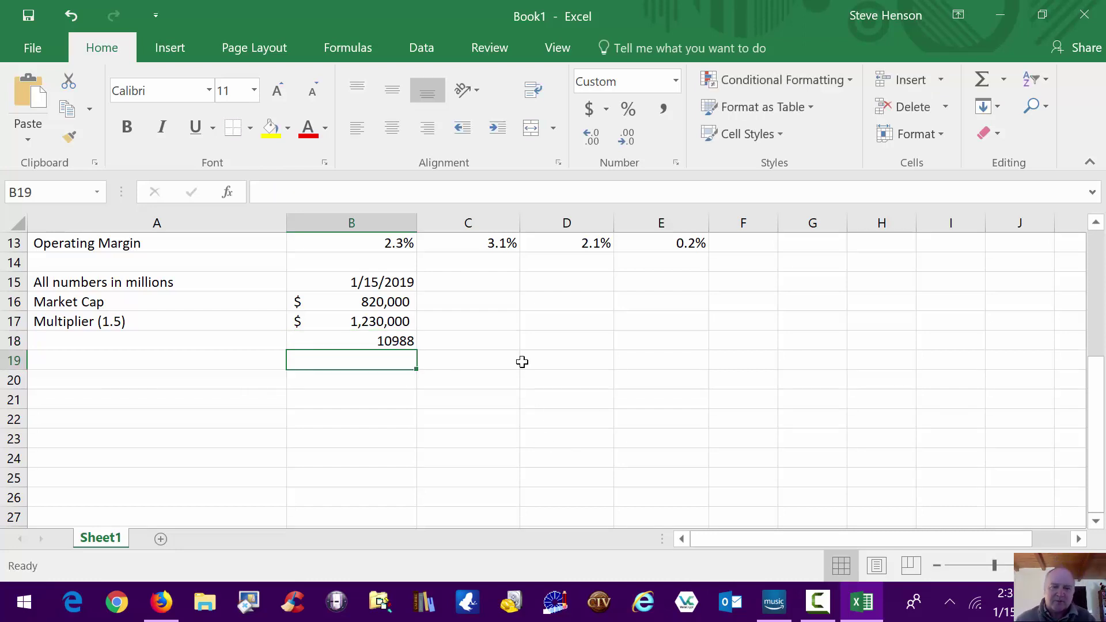
pyautogui.click(398, 341)
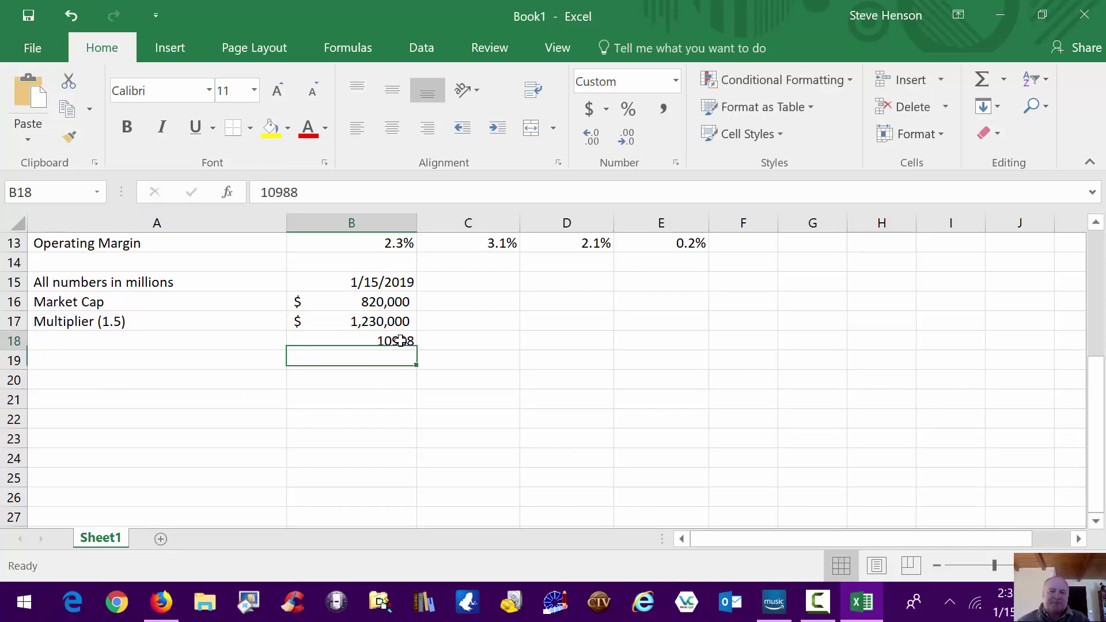
pyautogui.click(586, 111)
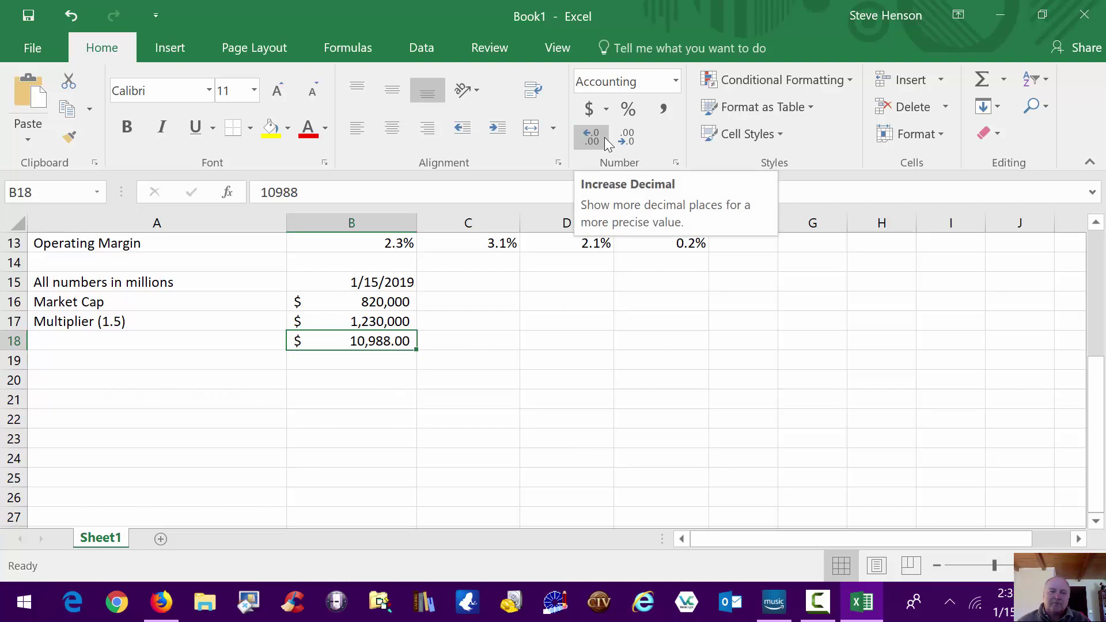
pyautogui.click(633, 149)
pyautogui.click(633, 148)
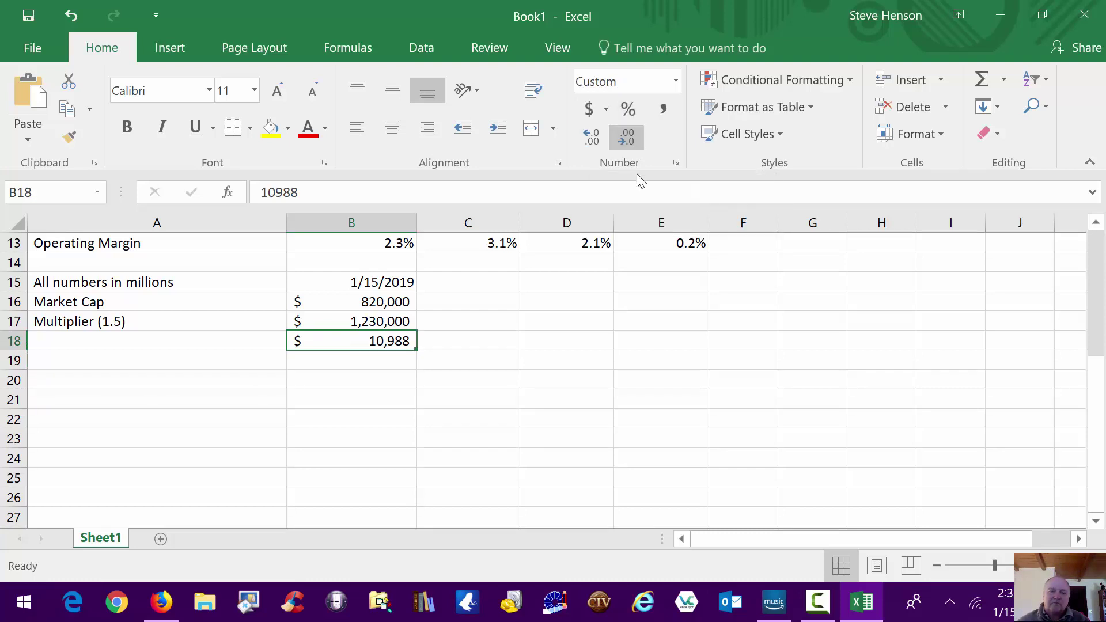
# Type the label Net Tangible Assets in A18 next to the $10,988 figure
pyautogui.click(103, 349)
pyautogui.write('Net ')
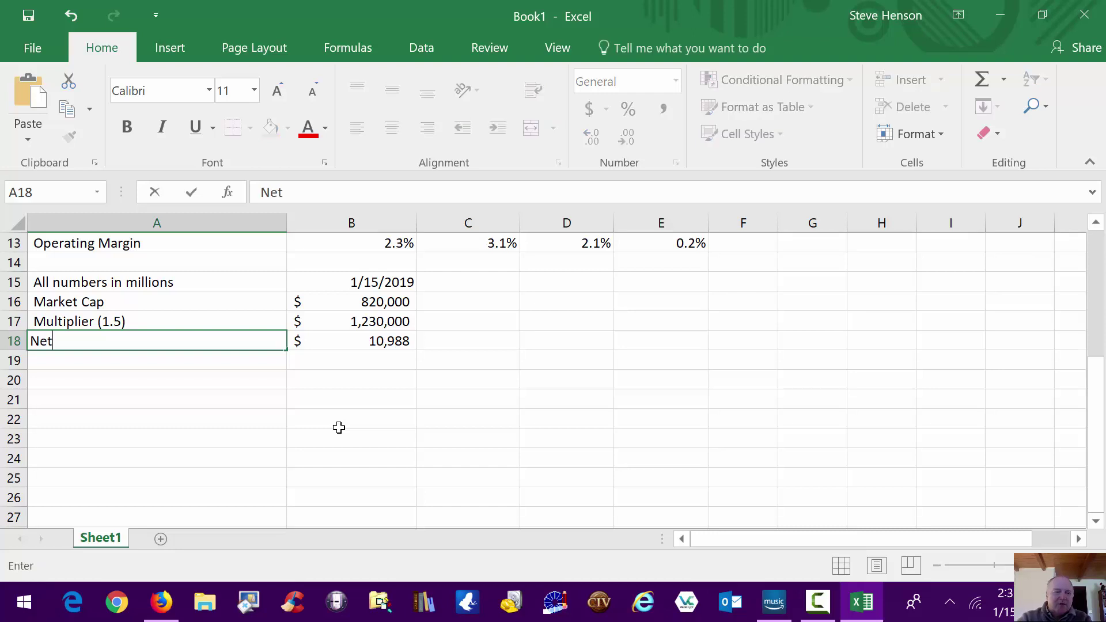
pyautogui.write('Tangibl')
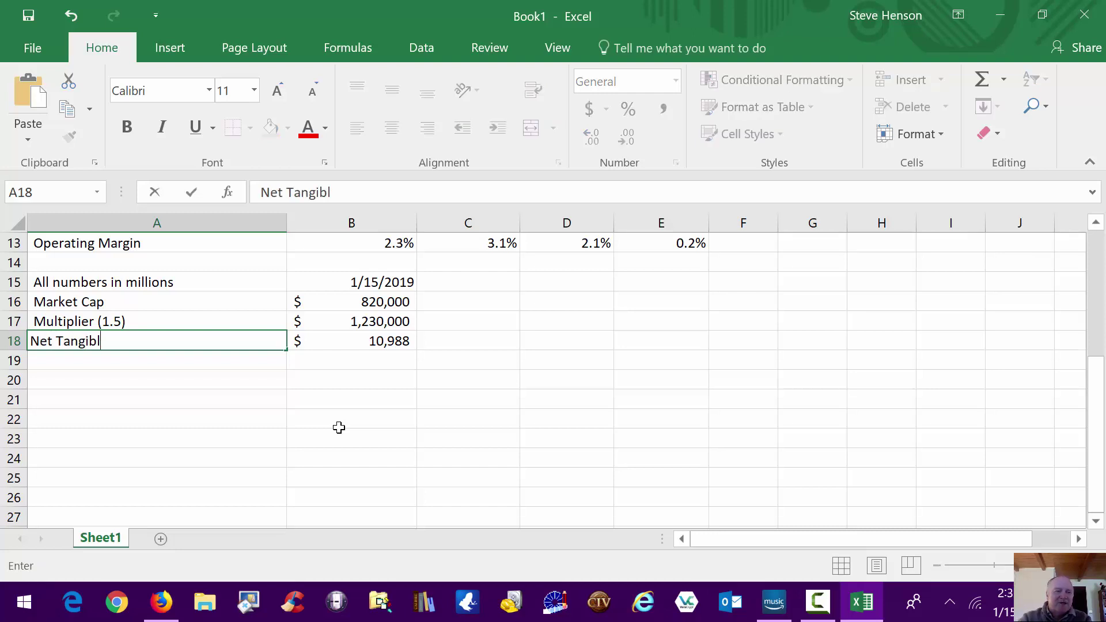
pyautogui.write('e Assets')
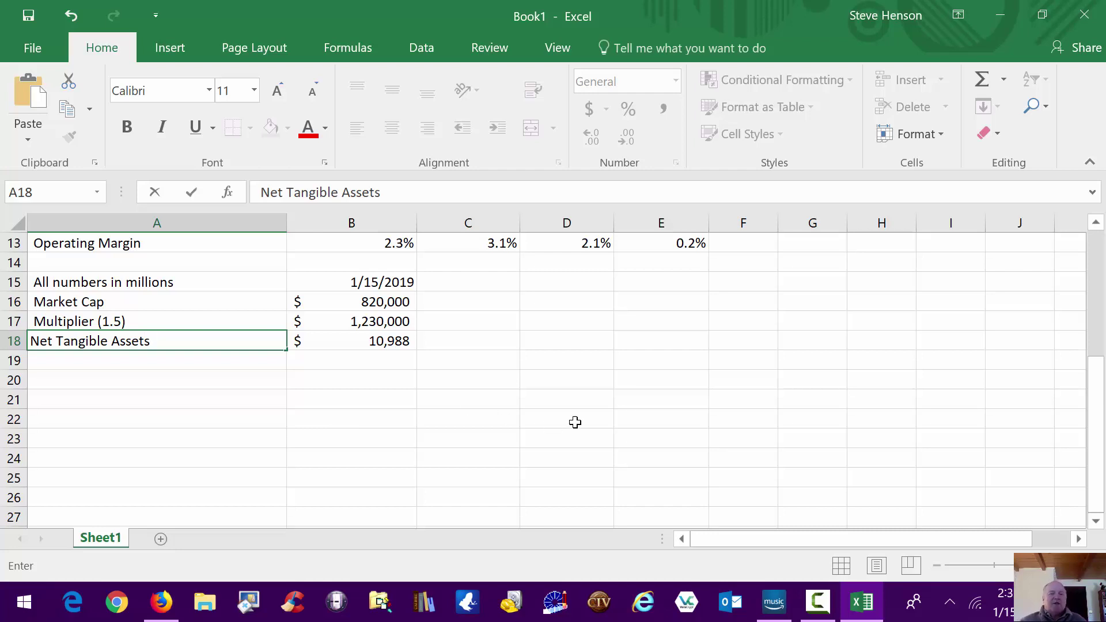
pyautogui.click(636, 378)
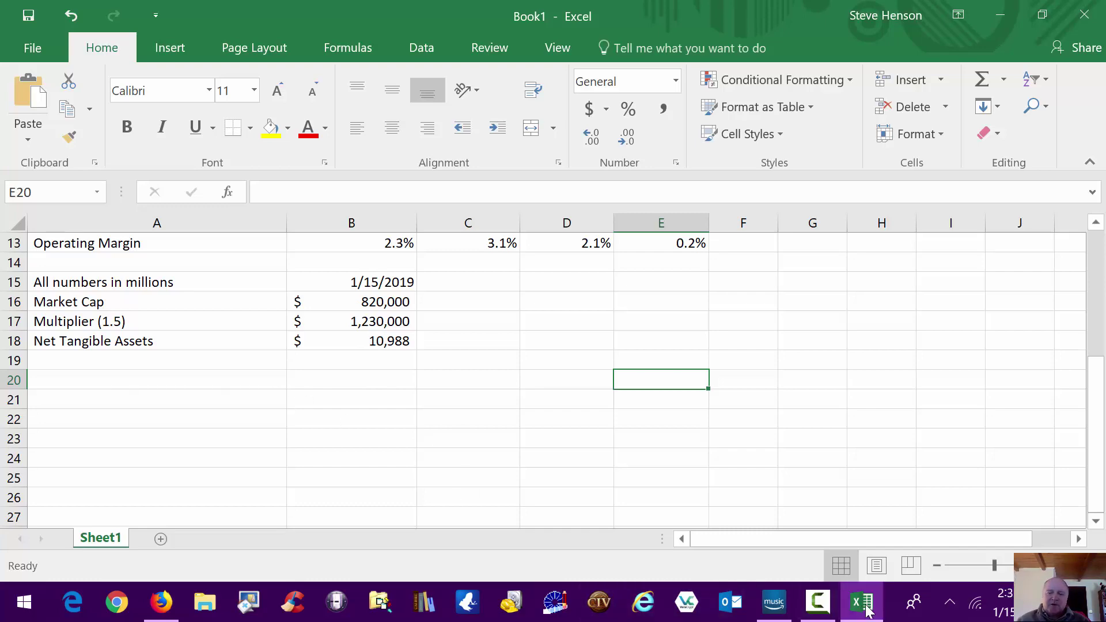
pyautogui.moveTo(867, 613)
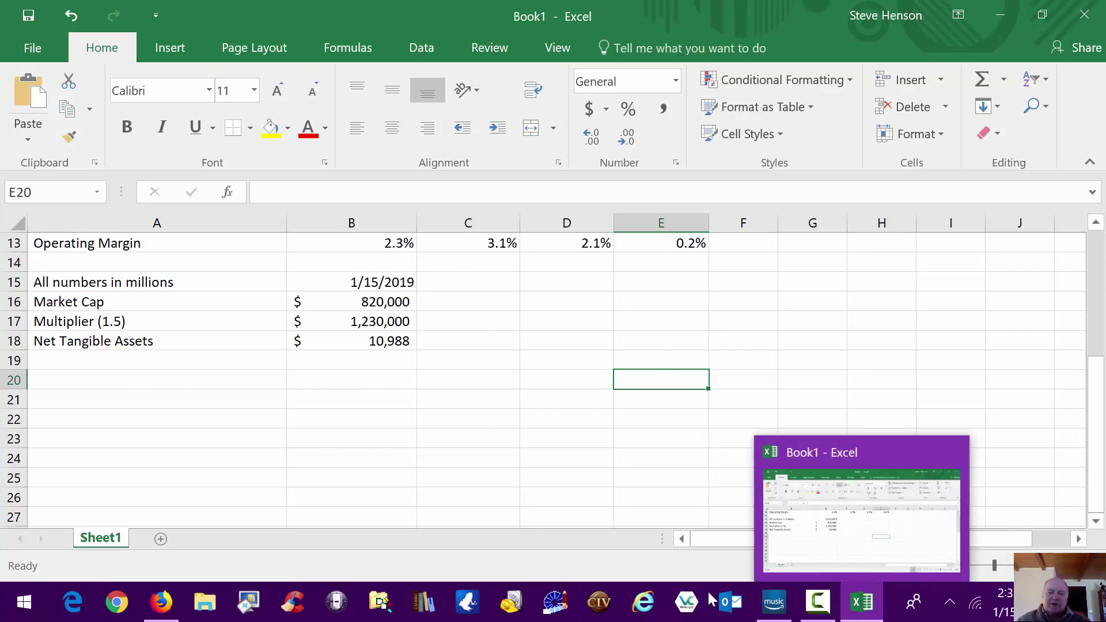
# In Yahoo Finance, scroll Amazon's balance sheet to the 2017 Goodwill (13,350,000) and Intangible Assets (3,371,000) rows
pyautogui.click(165, 612)
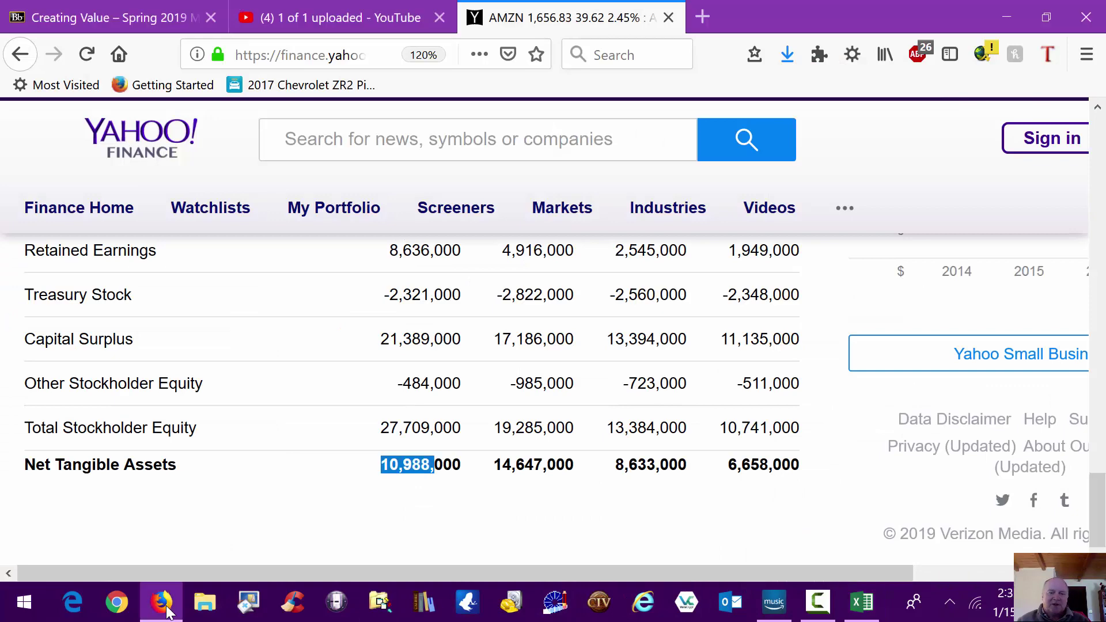
pyautogui.scroll(4, 264, 503)
pyautogui.scroll(-5, 265, 505)
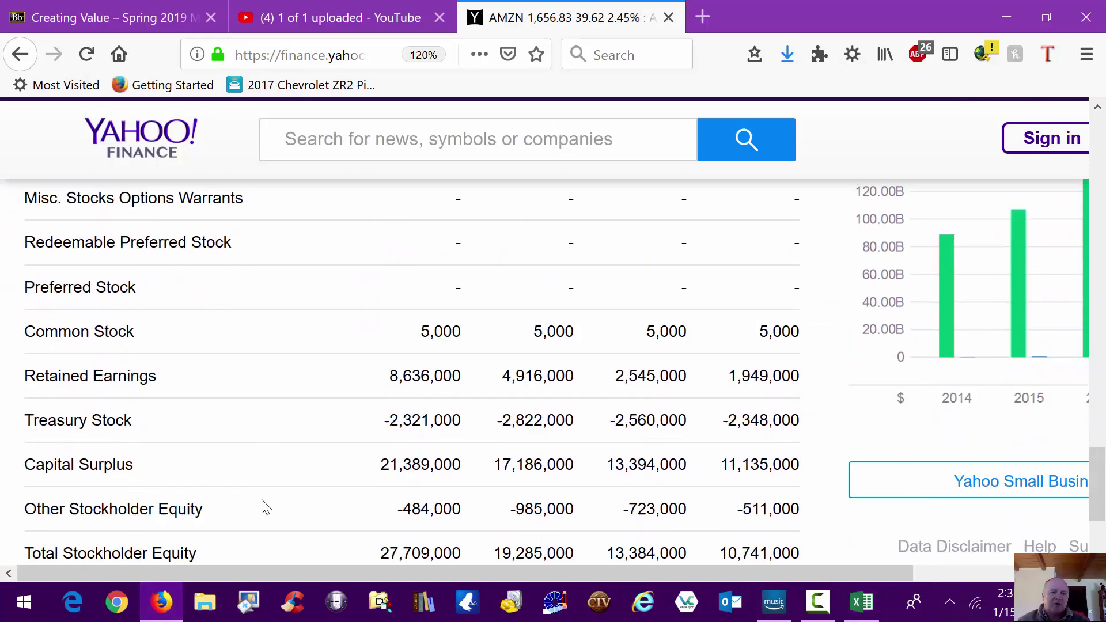
pyautogui.scroll(5, 263, 507)
pyautogui.scroll(6, 264, 506)
pyautogui.scroll(2, 263, 504)
pyautogui.scroll(-2, 263, 506)
pyautogui.scroll(8, 261, 507)
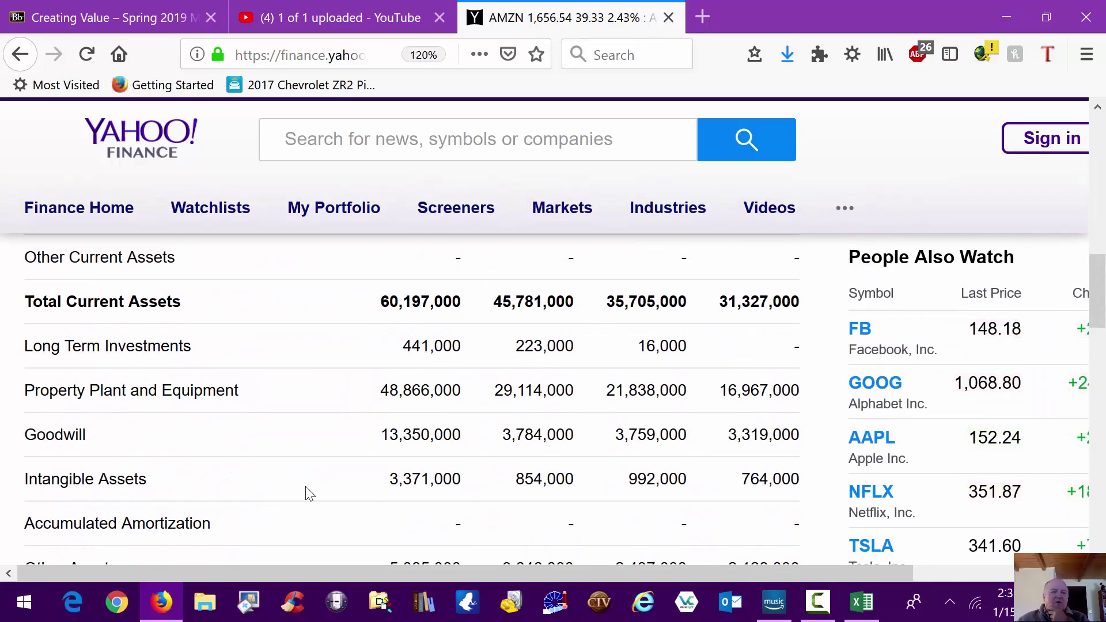
pyautogui.scroll(-3, 311, 481)
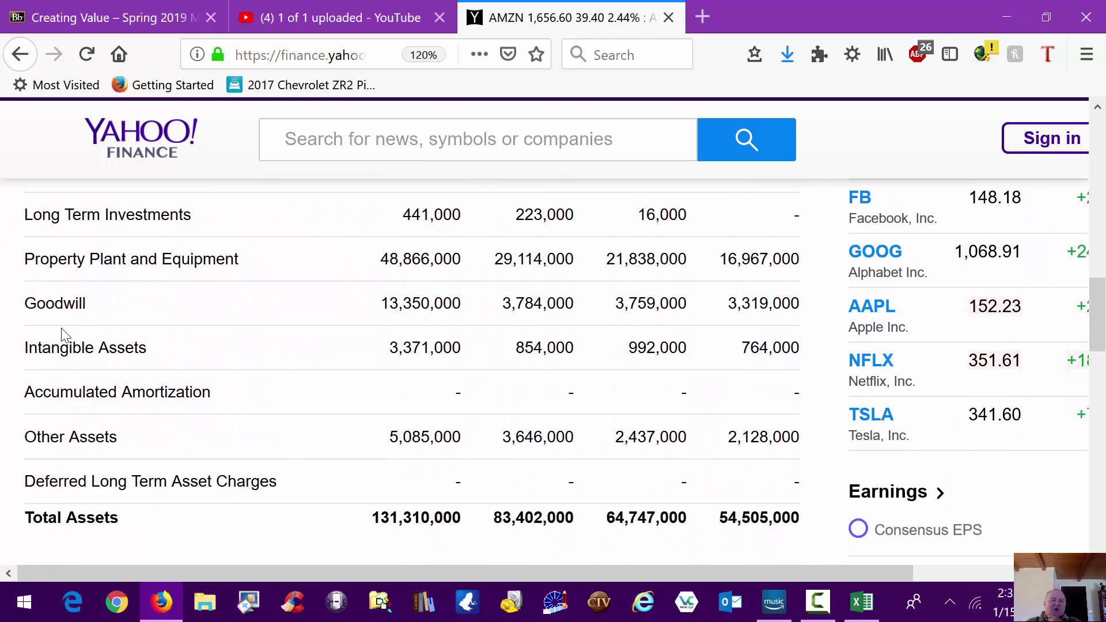
pyautogui.moveTo(27, 301)
pyautogui.mouseDown()
pyautogui.moveTo(88, 341)
pyautogui.moveTo(459, 388)
pyautogui.moveTo(476, 365)
pyautogui.moveTo(432, 320)
pyautogui.moveTo(180, 288)
pyautogui.moveTo(35, 299)
pyautogui.mouseUp()
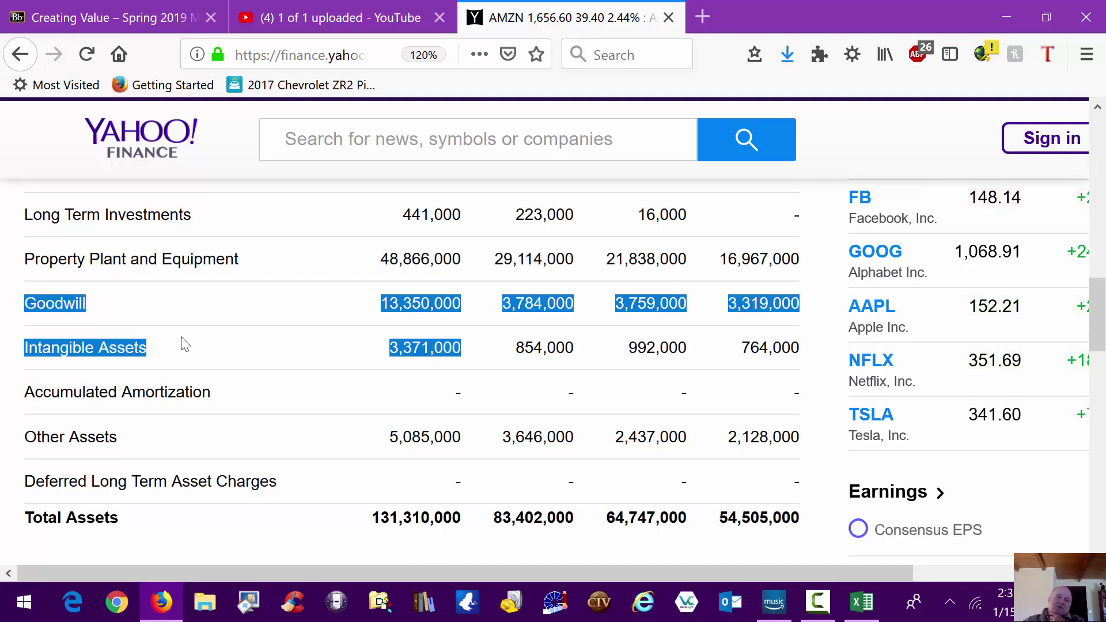
pyautogui.click(248, 352)
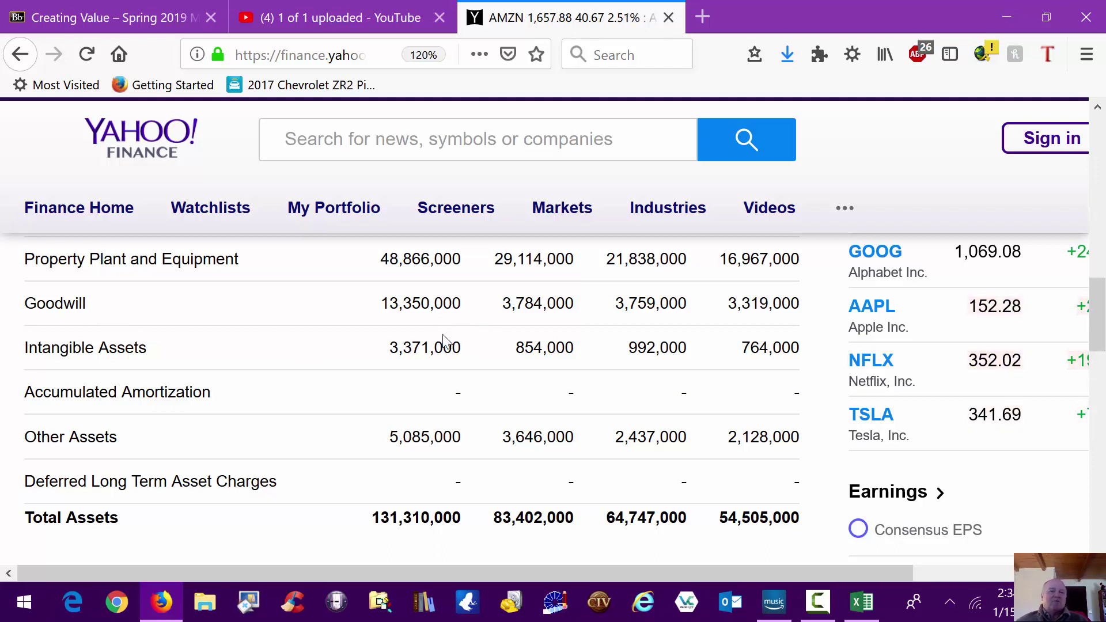
# Highlight the Intangible Assets row label on Yahoo Finance, then return to the Excel workbook
pyautogui.moveTo(168, 357); pyautogui.dragTo(23, 352)
pyautogui.click(263, 347)
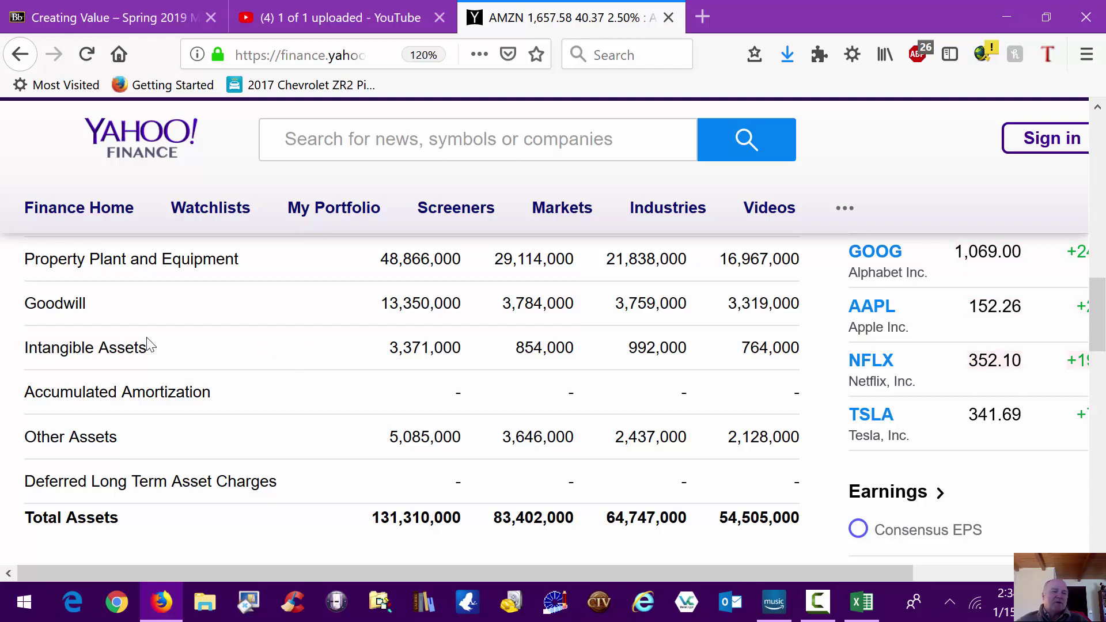
pyautogui.moveTo(155, 352); pyautogui.dragTo(18, 348)
pyautogui.click(417, 318)
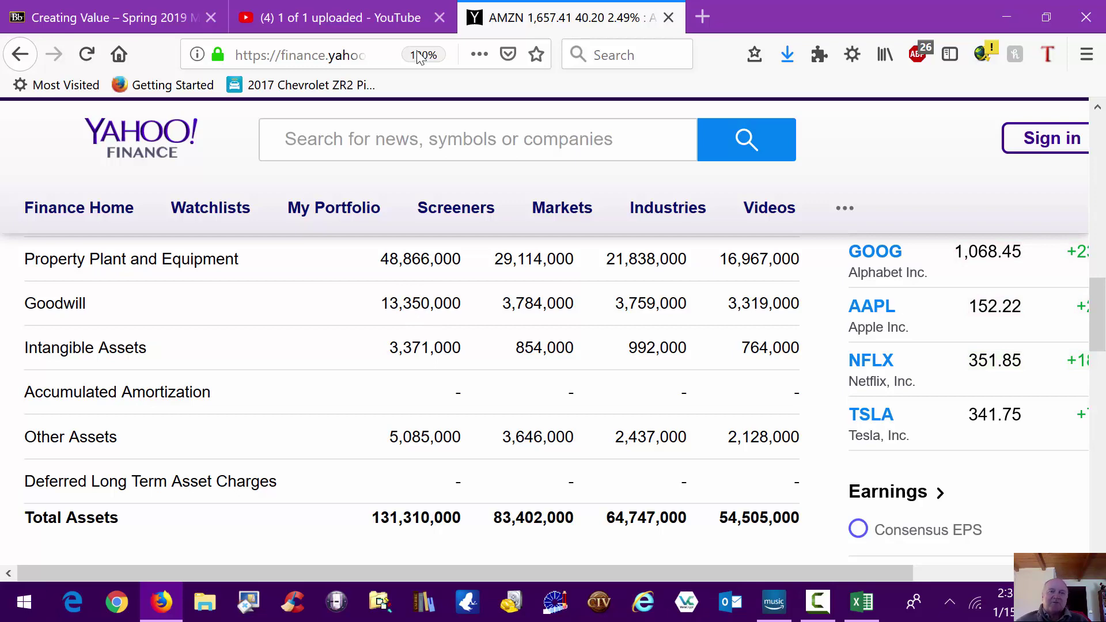
pyautogui.click(854, 602)
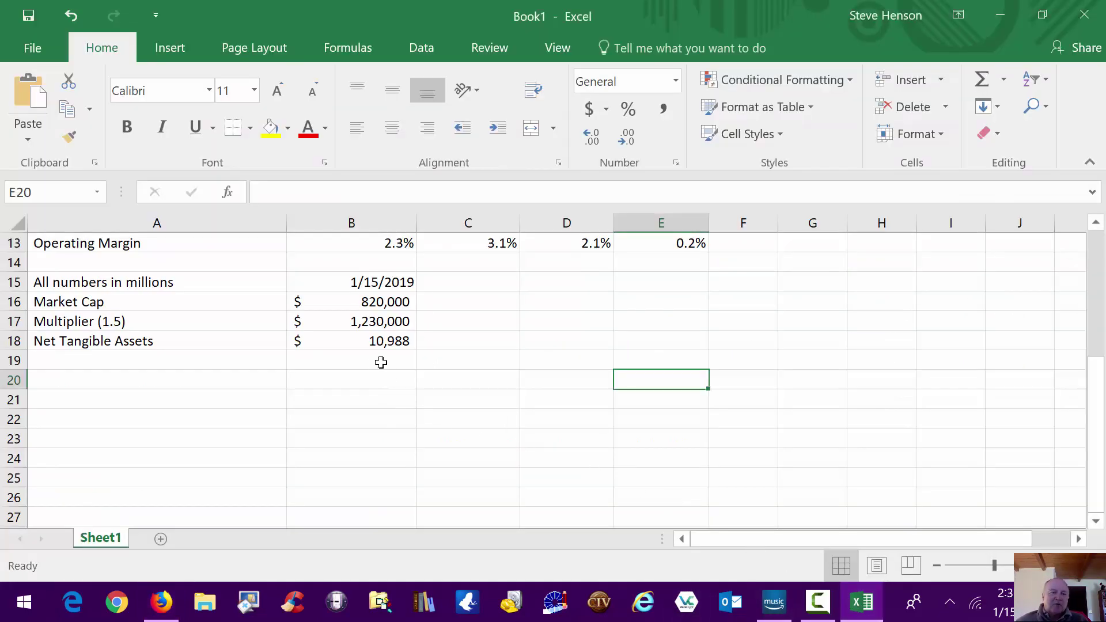
# Enter 16720 in B19 and label A19 Intangible and Goodwill
pyautogui.click(863, 602)
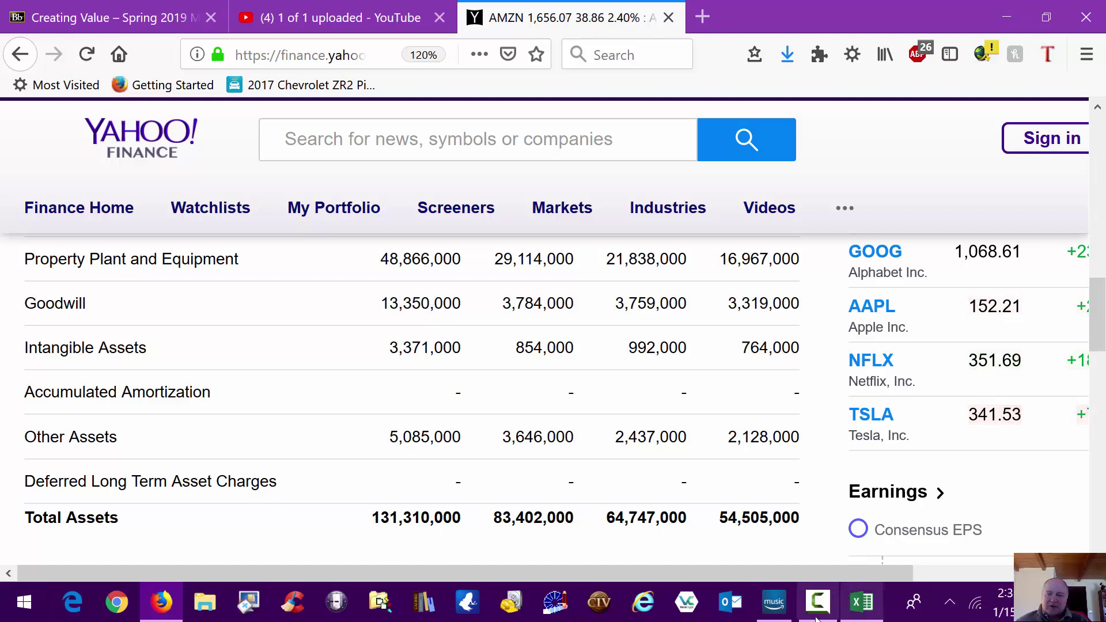
pyautogui.click(862, 602)
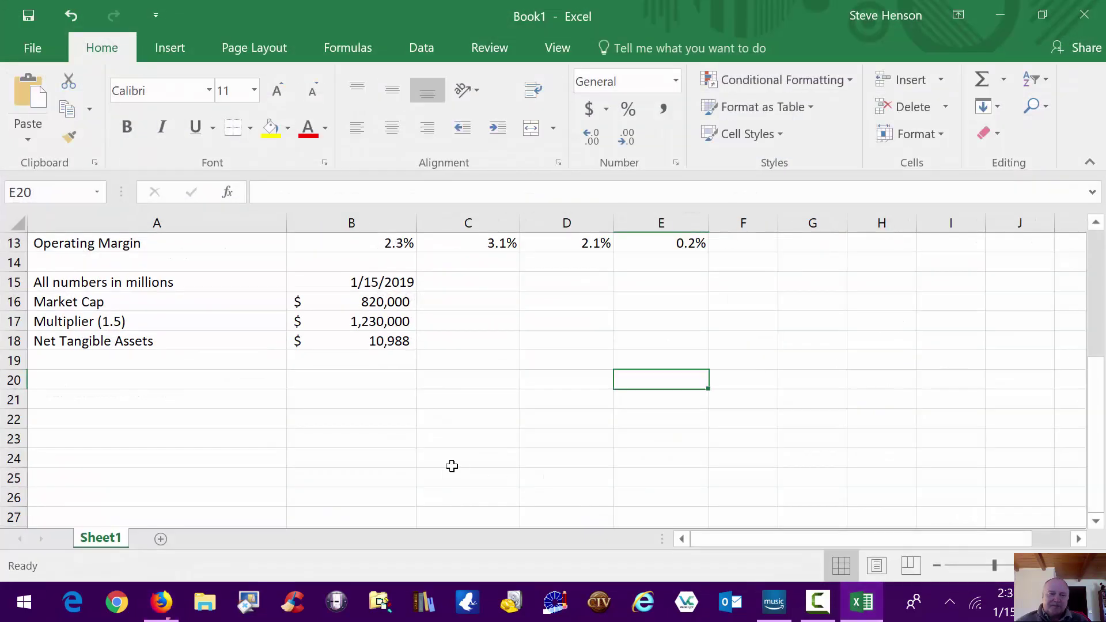
pyautogui.click(371, 359)
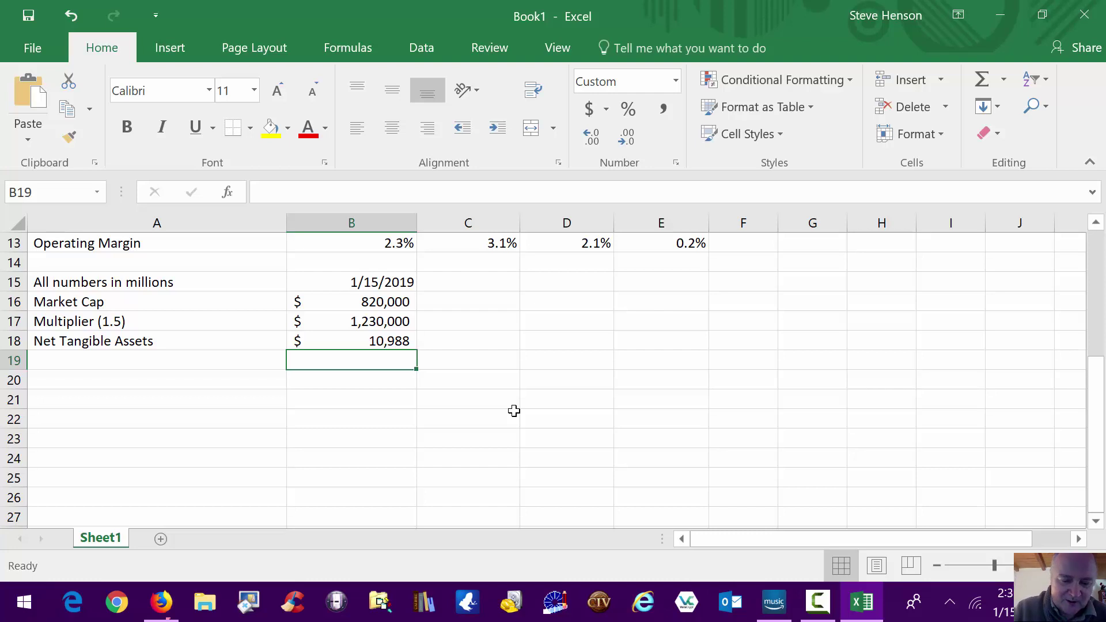
pyautogui.write('16720')
pyautogui.click(92, 366)
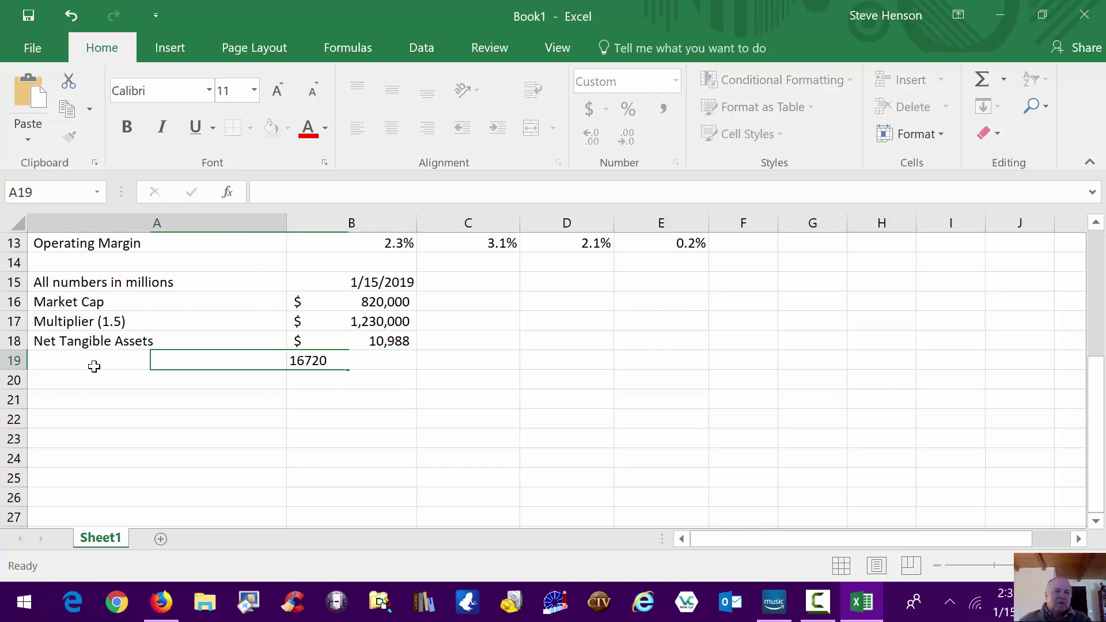
pyautogui.write('In')
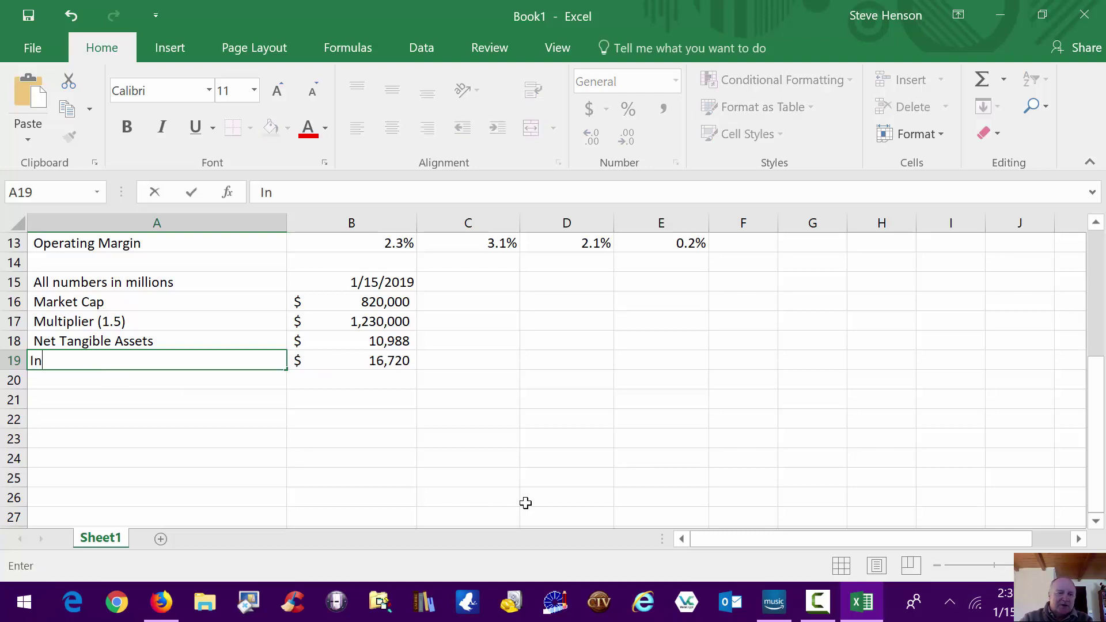
pyautogui.write('tangible')
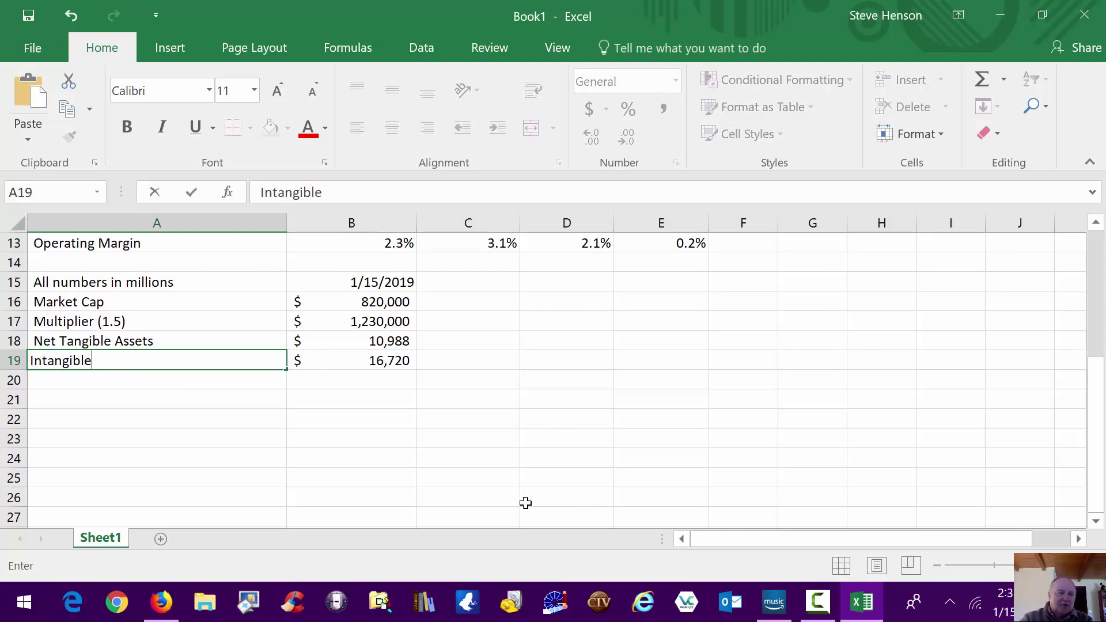
pyautogui.write(' and Goo')
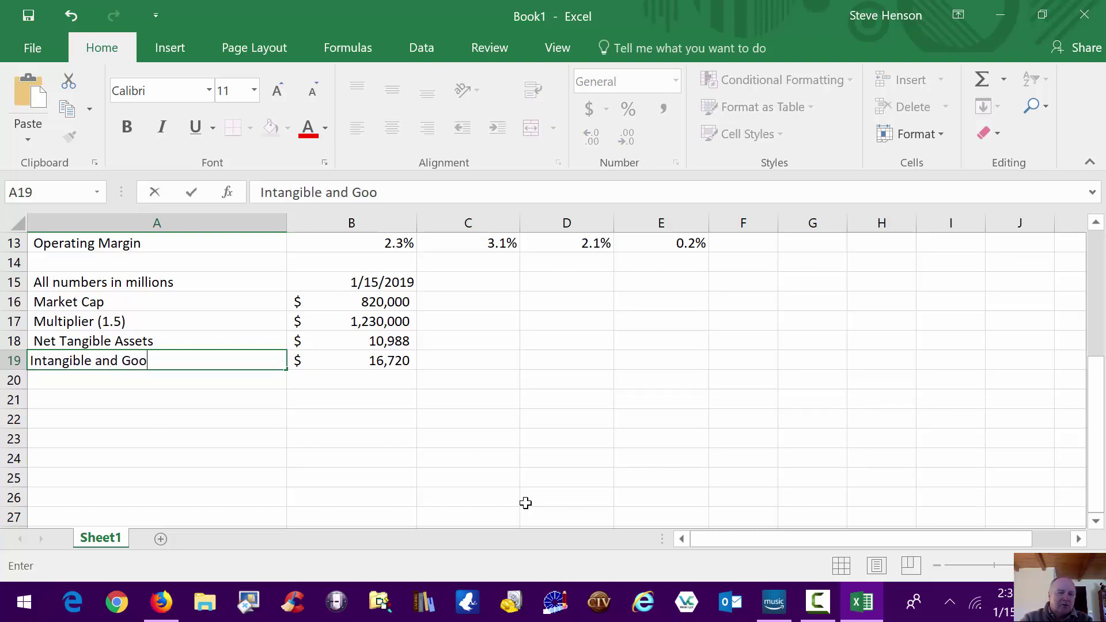
pyautogui.write('dwill')
pyautogui.click(379, 388)
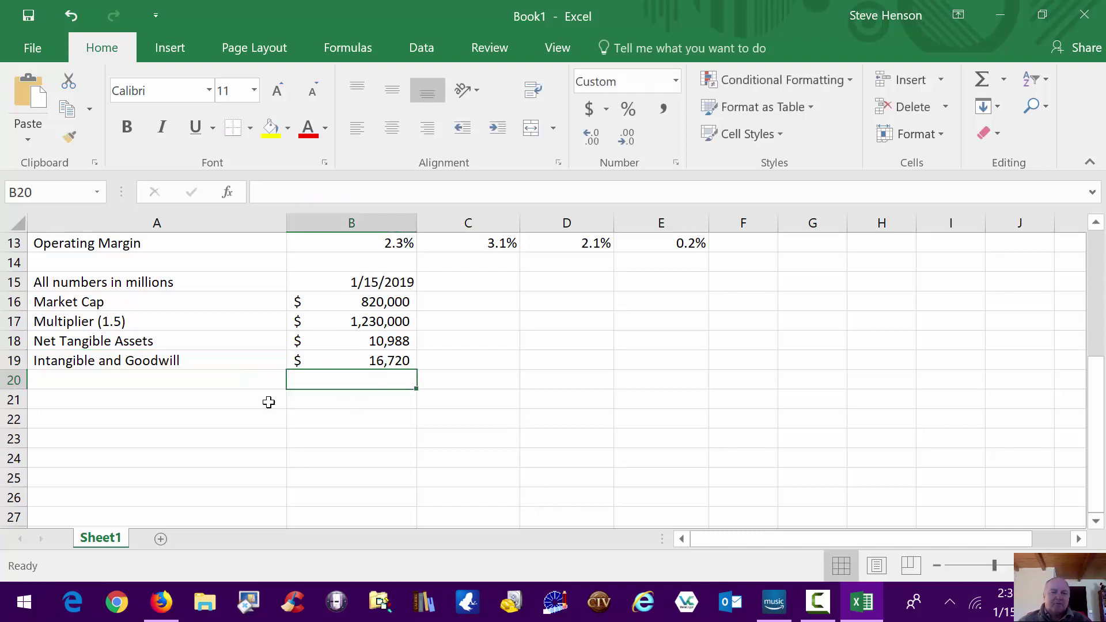
# Label A20 Unrecorded Assets and start a B20 formula pointing at row 17
pyautogui.click(50, 380)
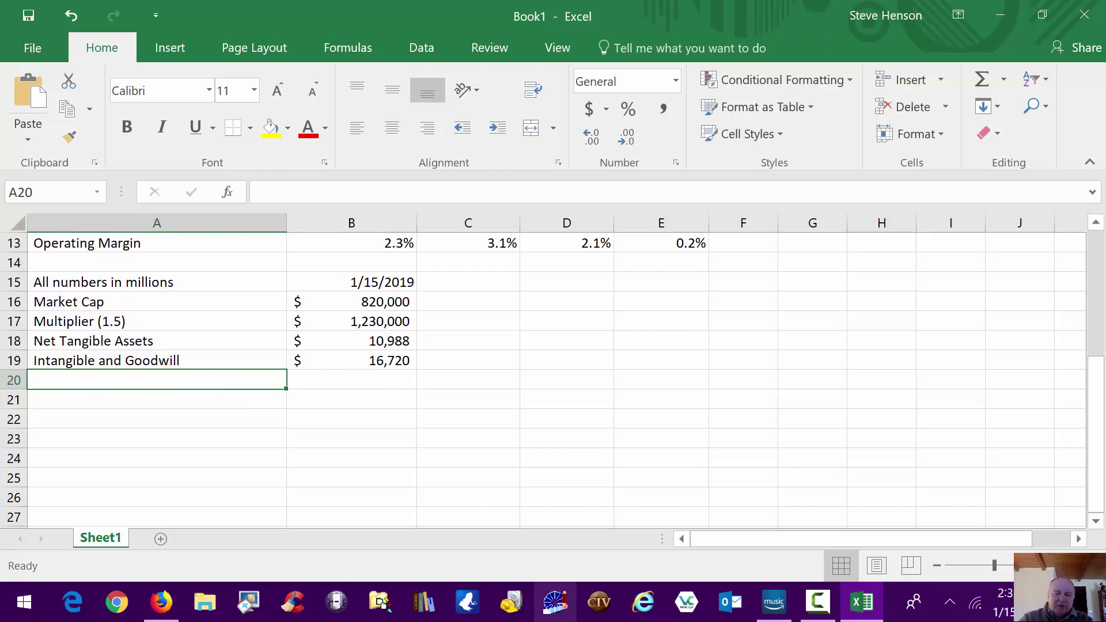
pyautogui.write('Unreco')
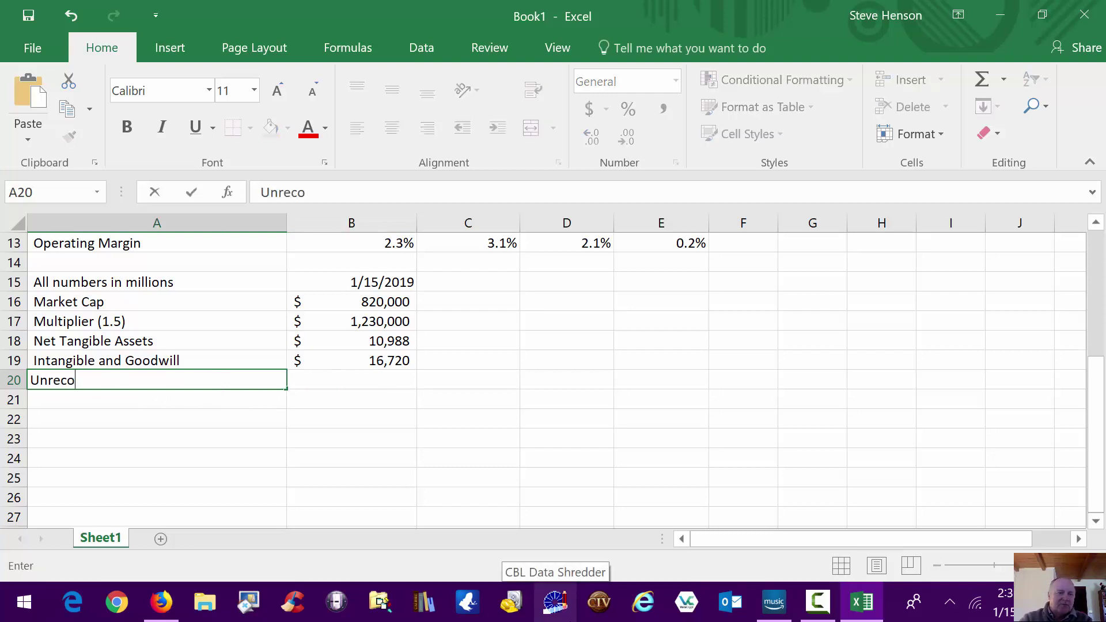
pyautogui.write('rded Assets')
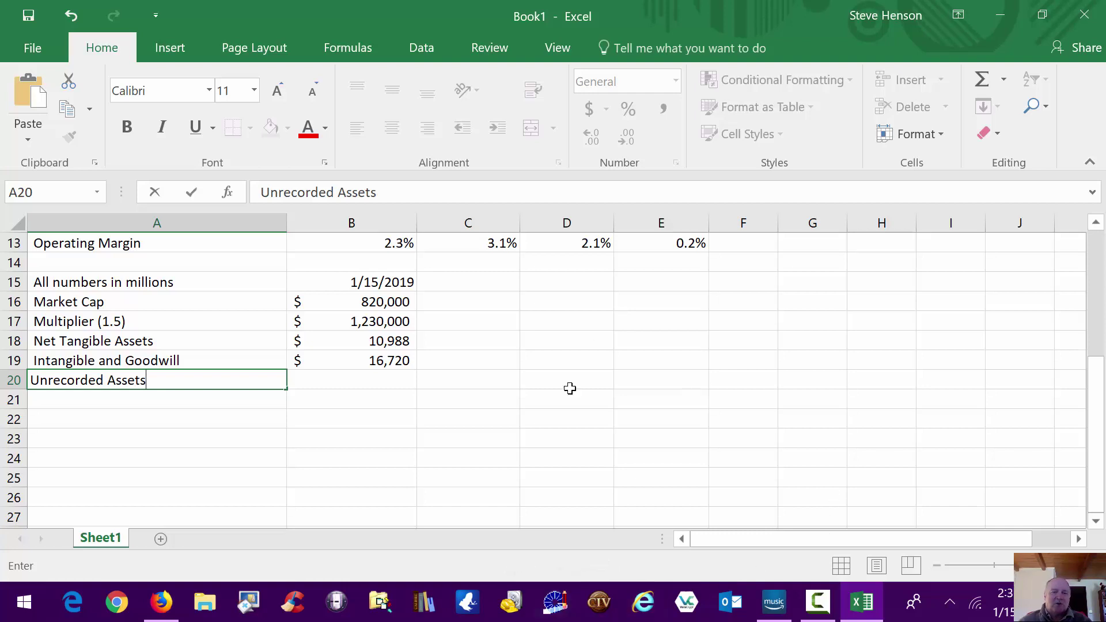
pyautogui.click(394, 384)
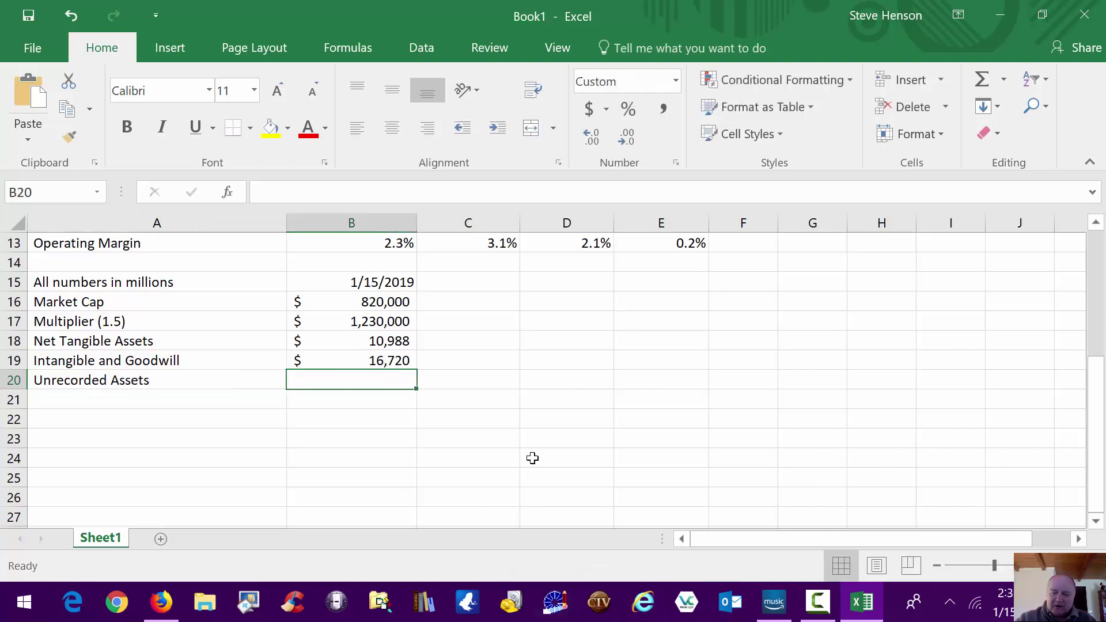
pyautogui.write('+')
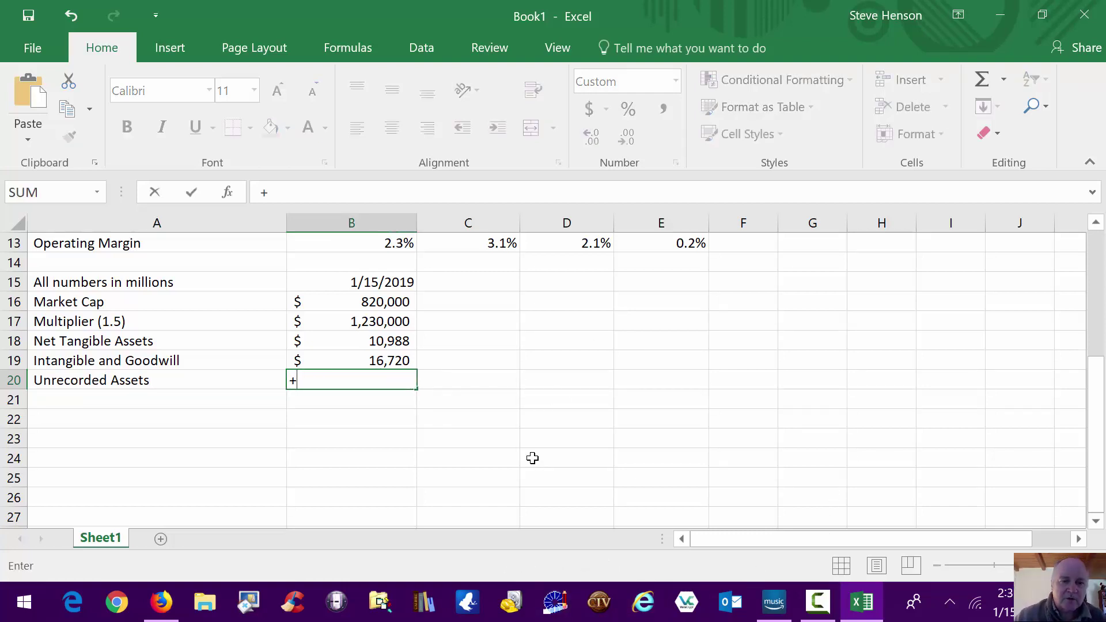
pyautogui.press('Up')
pyautogui.press('Up')
pyautogui.press('Up')
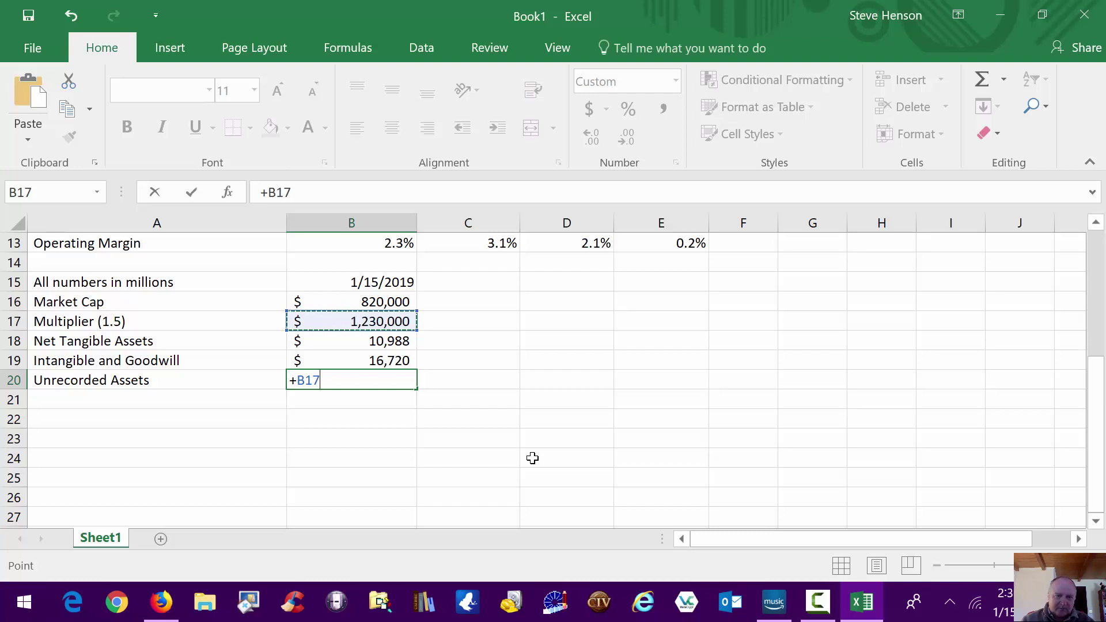
pyautogui.press('Left')
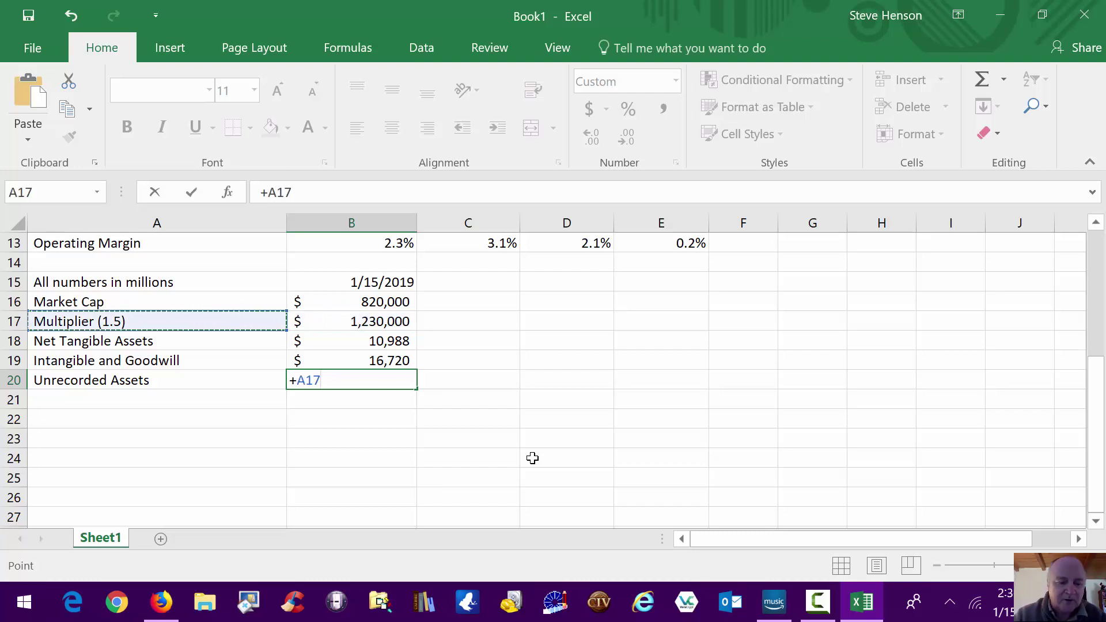
pyautogui.press('F2')
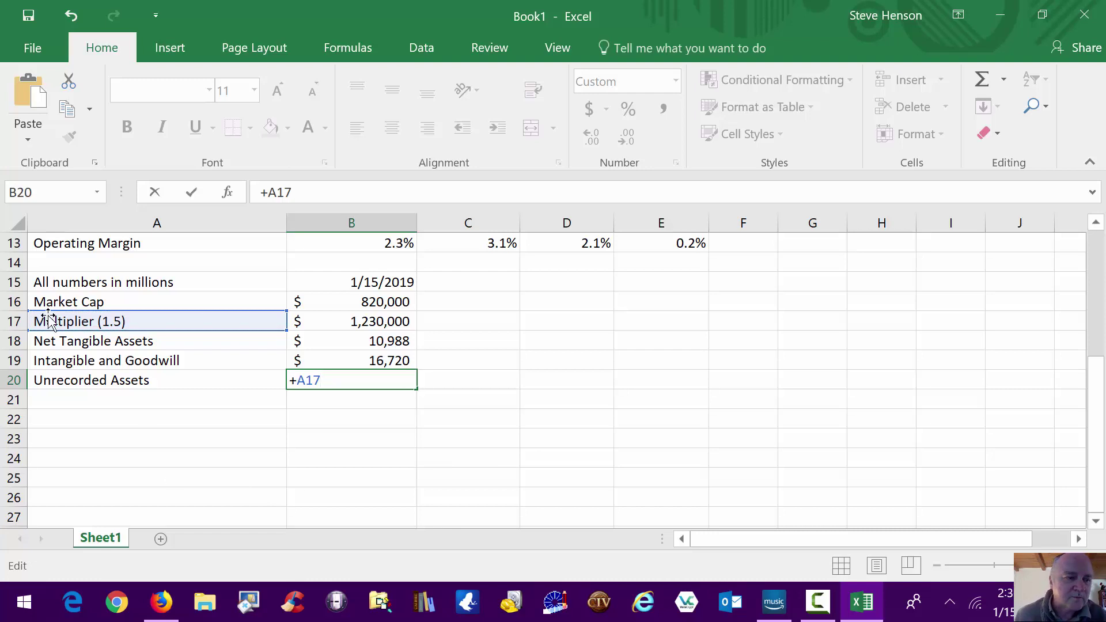
# Rename the A17 multiplier label to Estimated True Value (1.5)
pyautogui.click(33, 331)
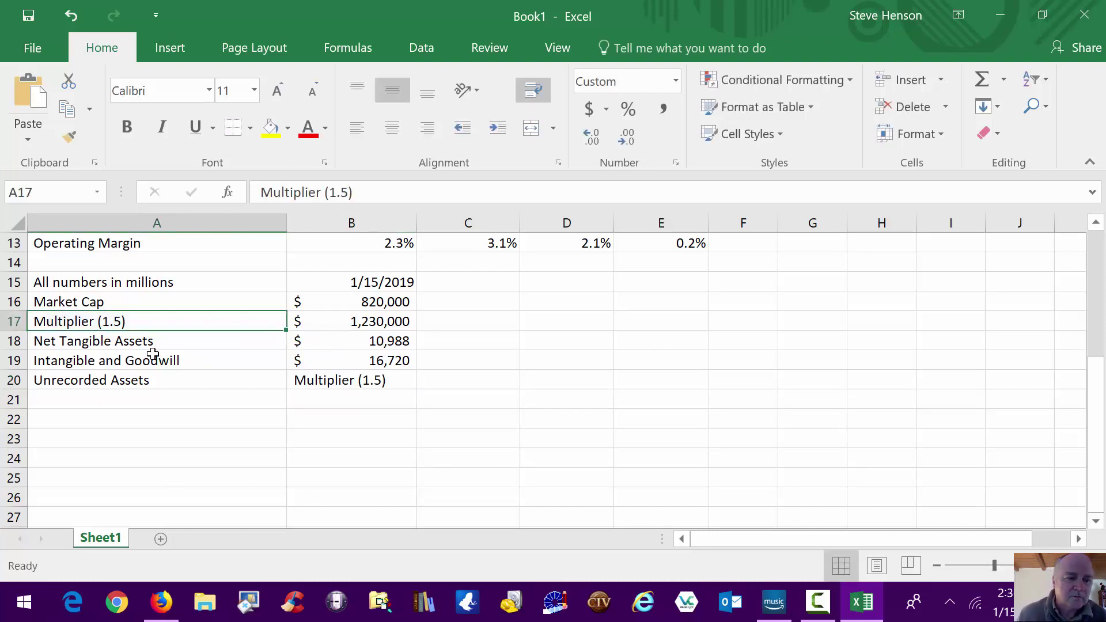
pyautogui.press('F2')
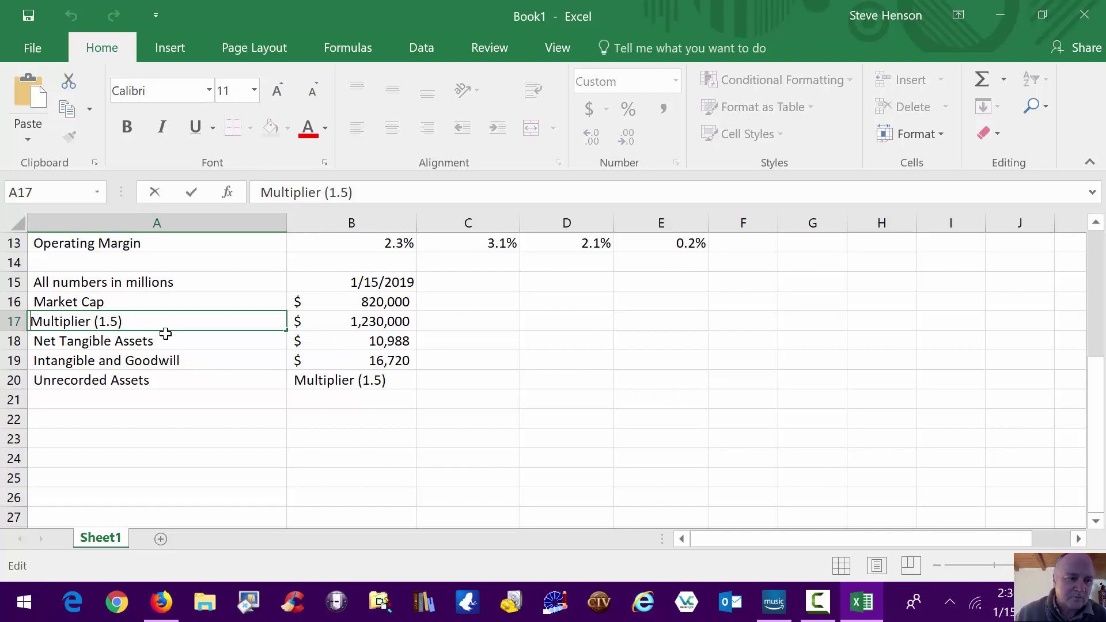
pyautogui.write('Estiv')
pyautogui.press('BackSpace')
pyautogui.write('mated Trud ')
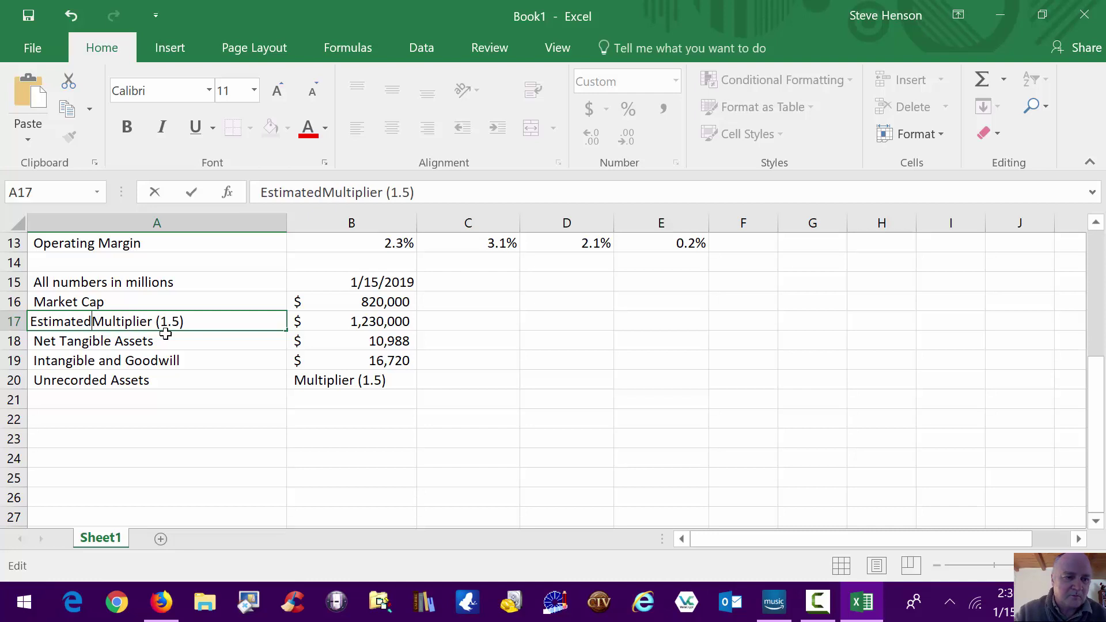
pyautogui.write('Value (')
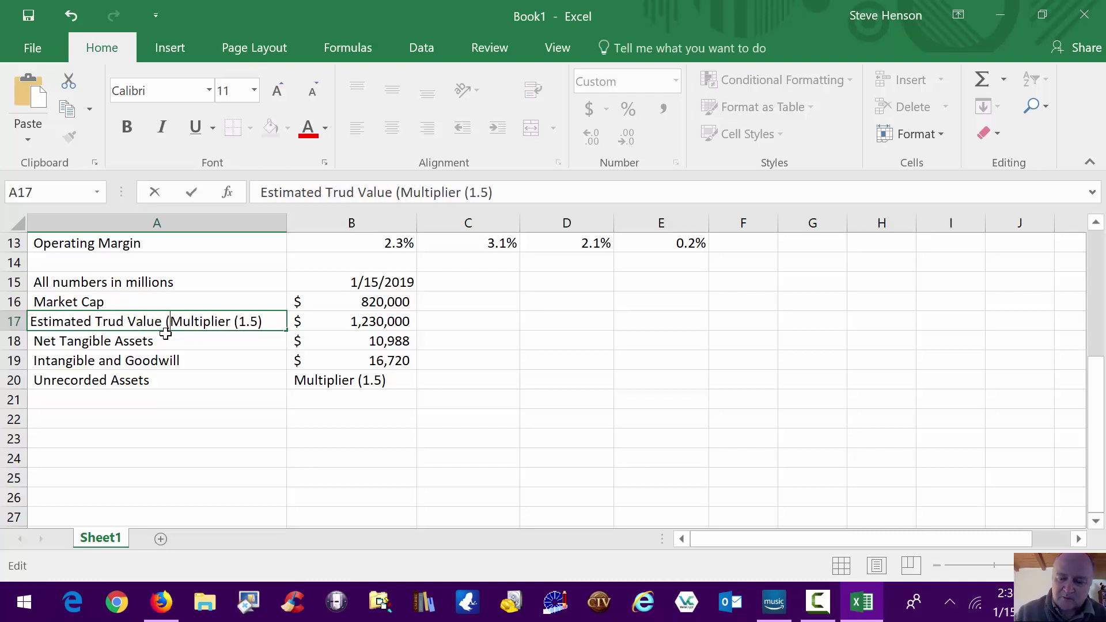
pyautogui.press('BackSpace')
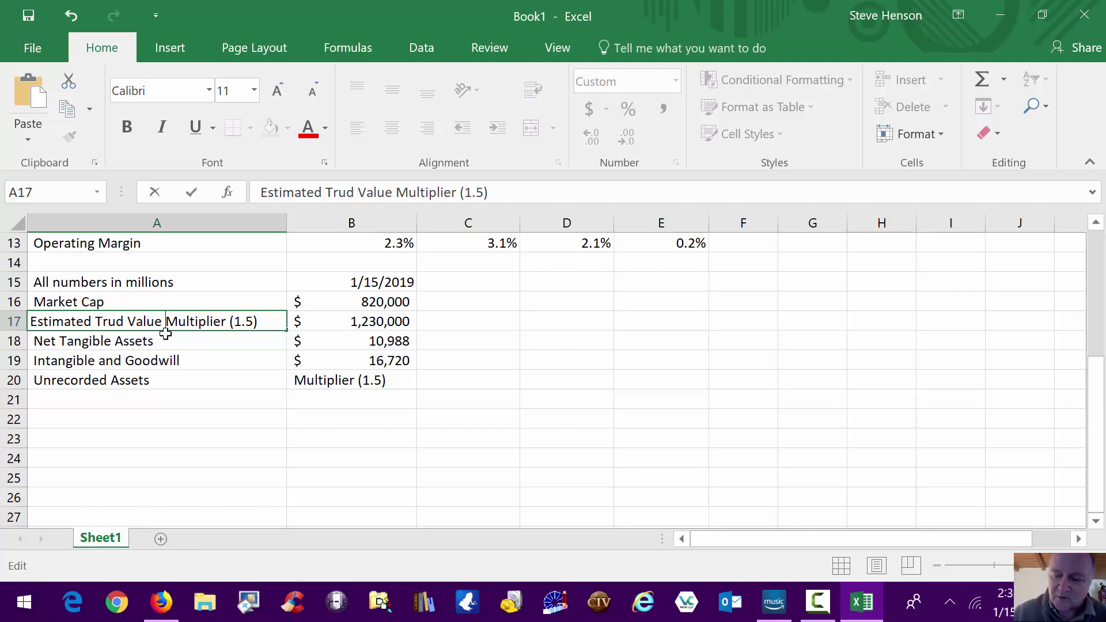
pyautogui.press('Delete')
pyautogui.press('Delete')
pyautogui.press('Delete')
pyautogui.press('Delete')
pyautogui.press('Delete')
pyautogui.press('Delete')
pyautogui.press('Delete')
pyautogui.press('Delete')
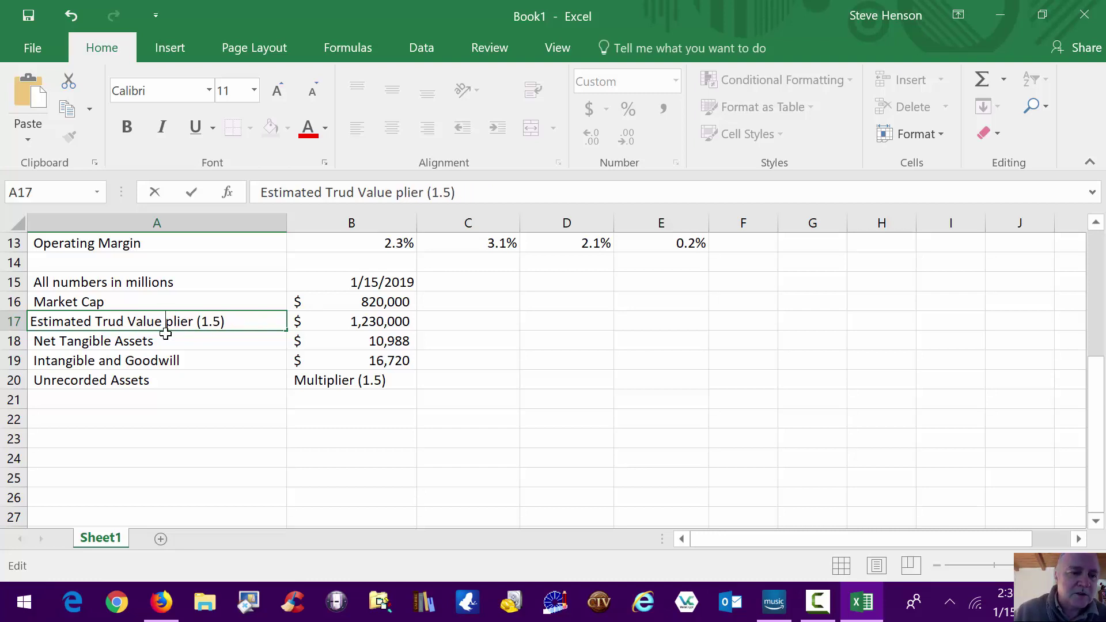
pyautogui.press('Delete')
pyautogui.press('Delete')
pyautogui.press('Delete')
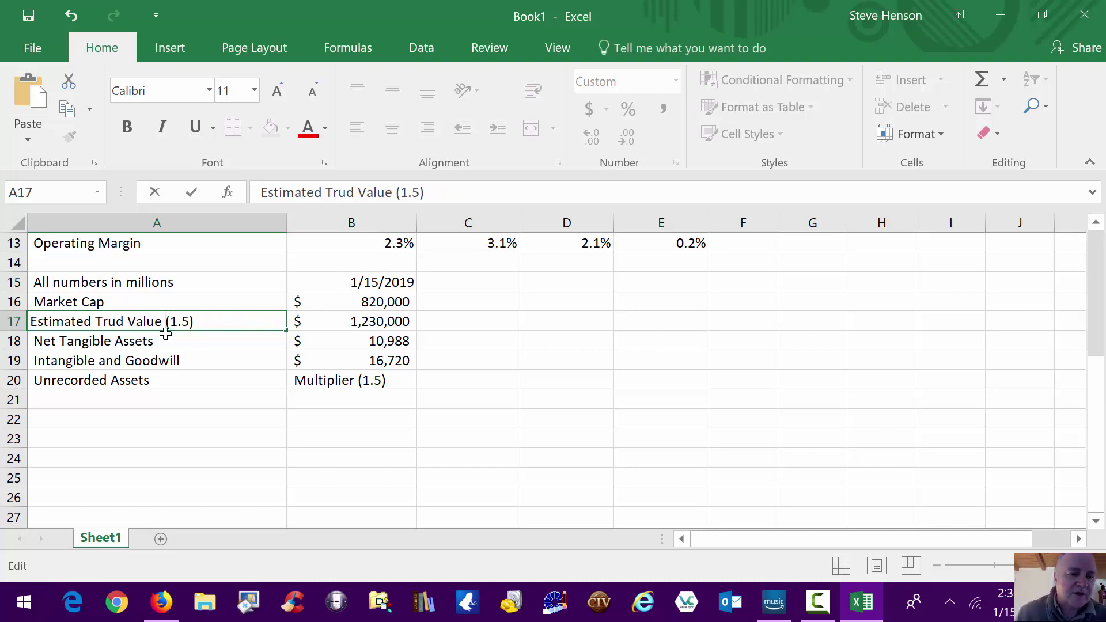
pyautogui.click(413, 382)
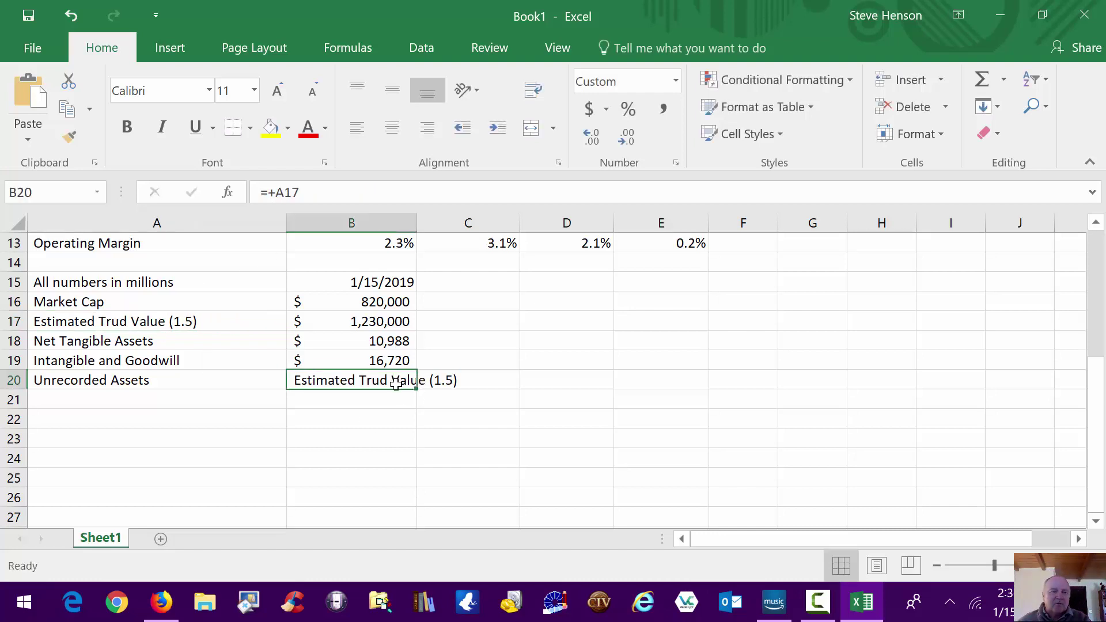
# Fix the typo in A17 so it reads Estimated True Value (1.5)
pyautogui.click(144, 325)
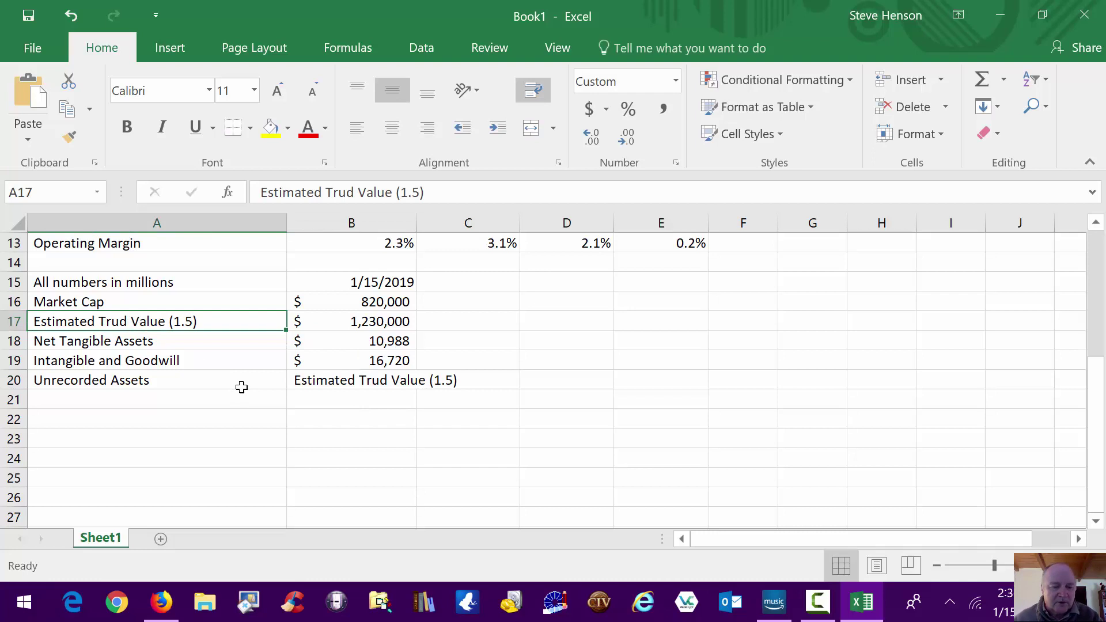
pyautogui.press('F2')
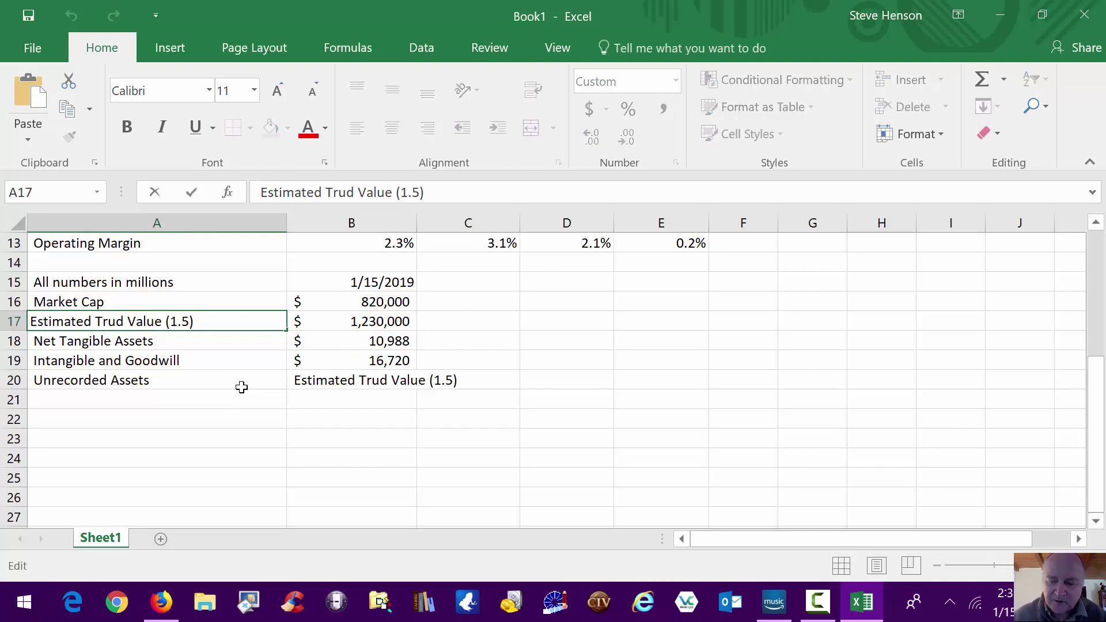
pyautogui.write('e')
pyautogui.press('Delete')
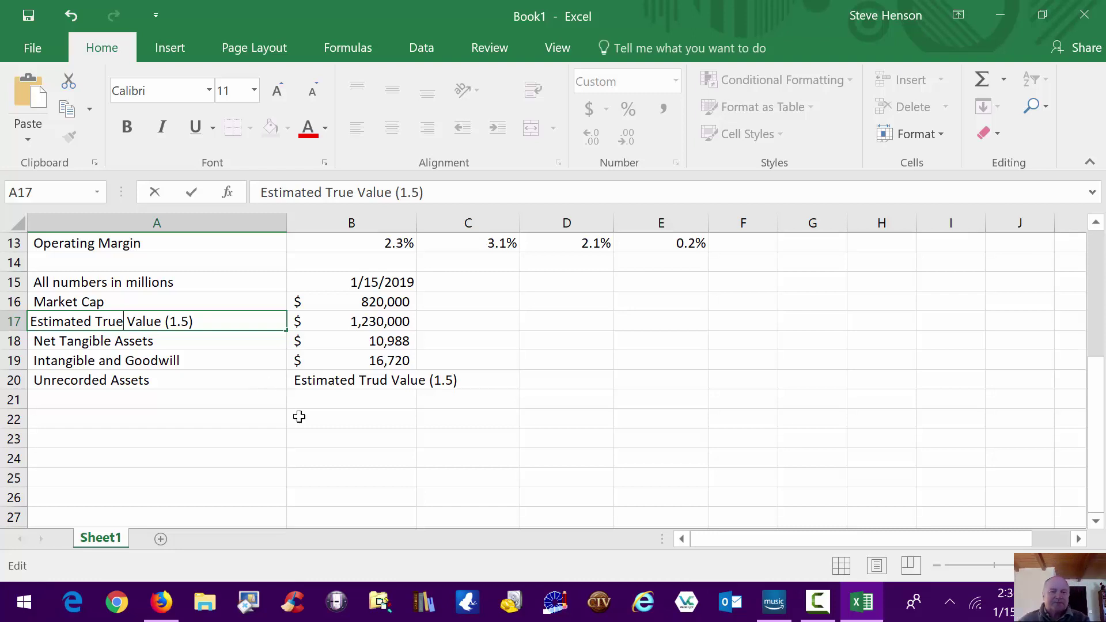
pyautogui.click(355, 382)
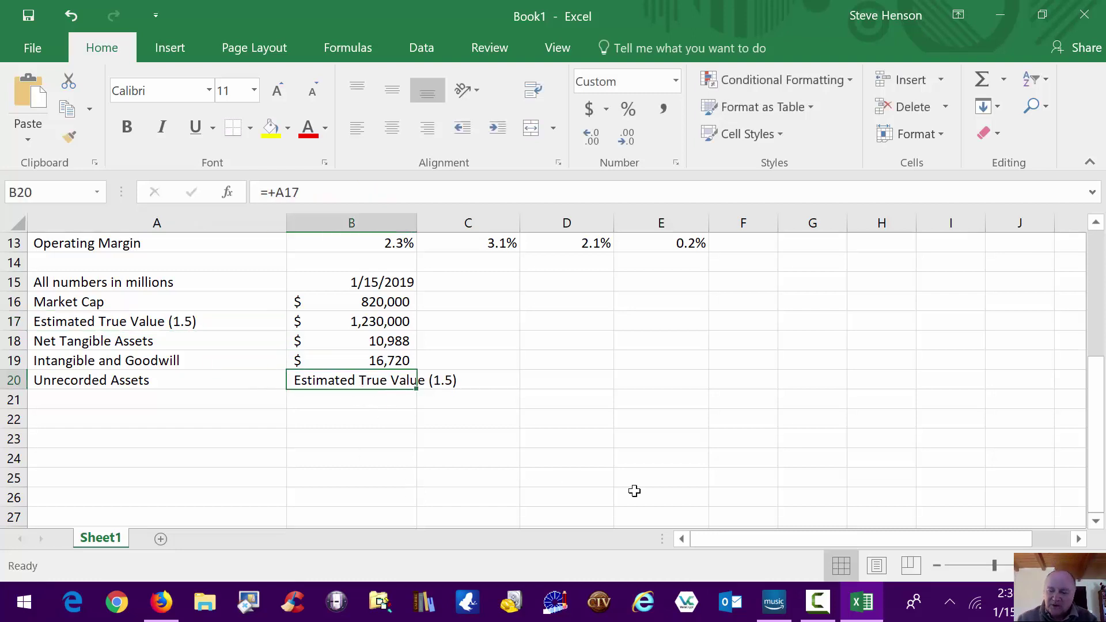
# Enter =+B17-B18-B19 in B20, accepting Excel's correction, giving Unrecorded Assets of $1,202,292
pyautogui.write('+')
pyautogui.press('Up')
pyautogui.press('Up')
pyautogui.press('Up')
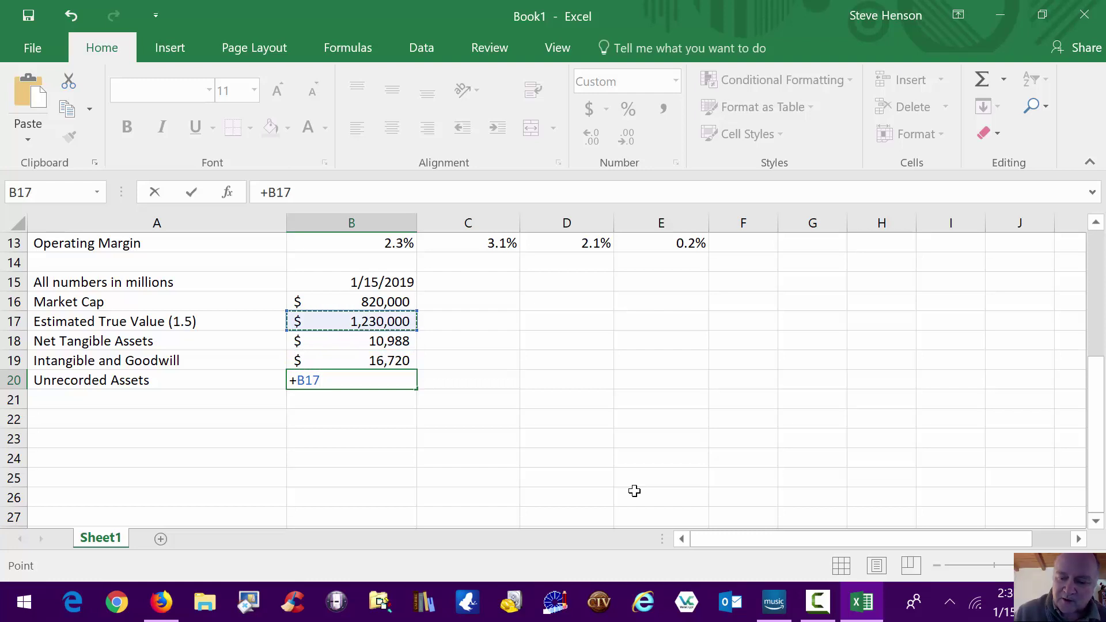
pyautogui.write('-')
pyautogui.press('Up')
pyautogui.press('Up')
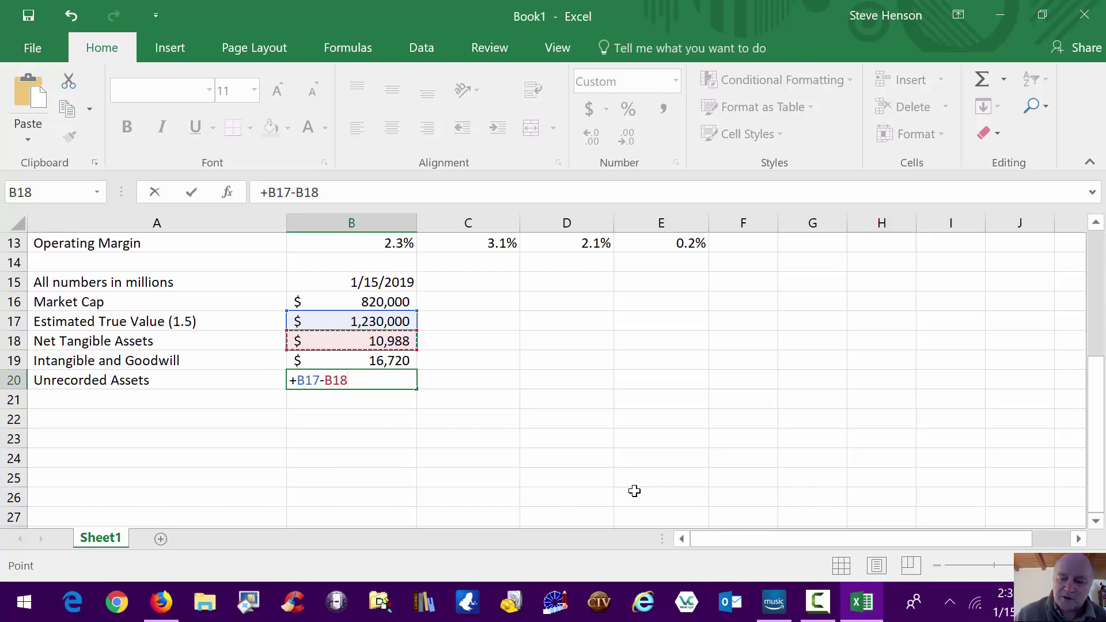
pyautogui.write('-')
pyautogui.press('Up')
pyautogui.press('Up')
pyautogui.press('Down')
pyautogui.write('-')
pyautogui.press('Return')
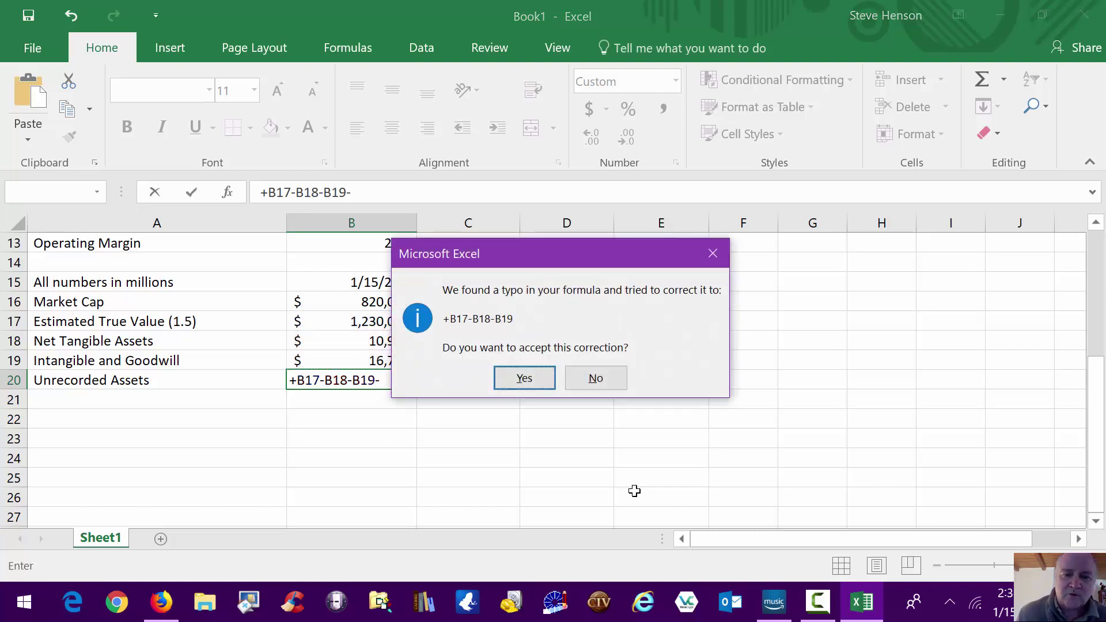
pyautogui.click(515, 382)
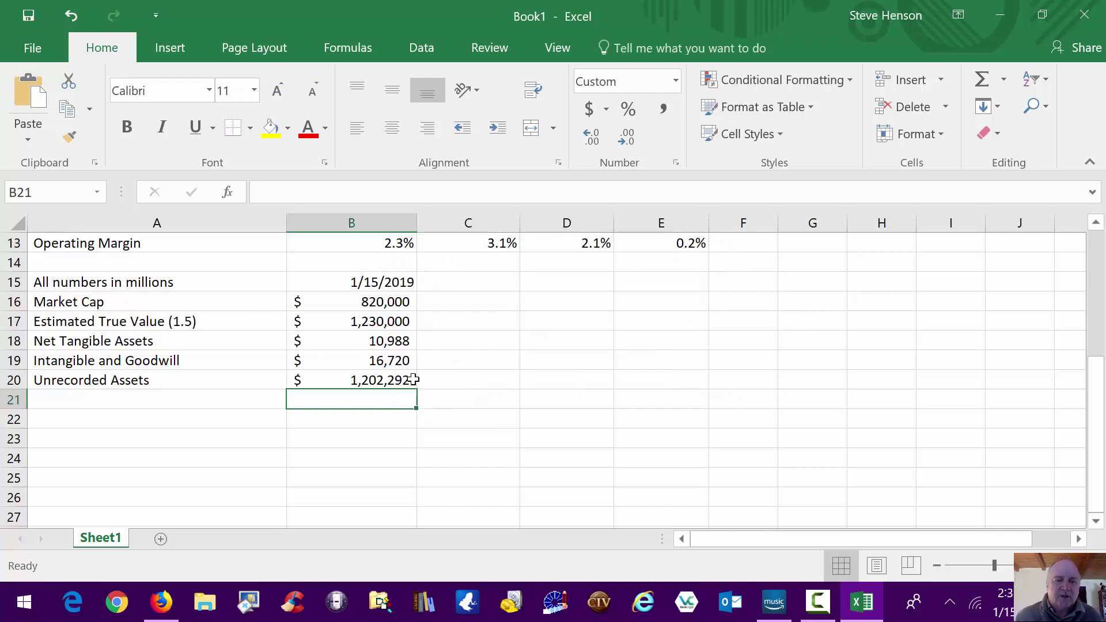
pyautogui.click(456, 387)
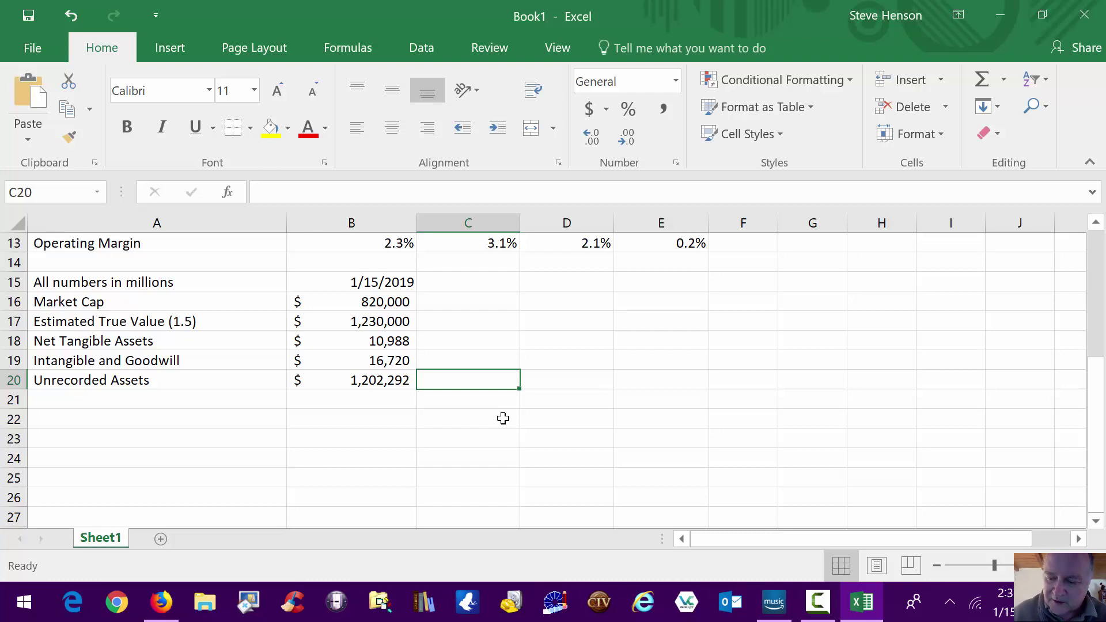
# Enter =B20/B17 in C20 and format it as a percentage, showing 98%
pyautogui.write('=')
pyautogui.press('Left')
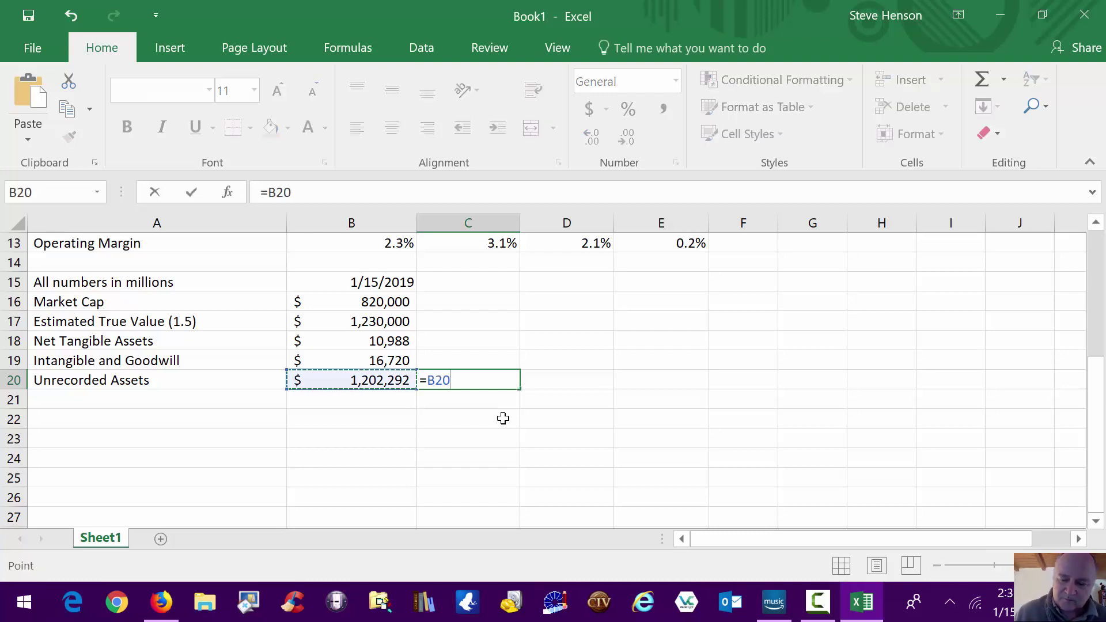
pyautogui.write('/')
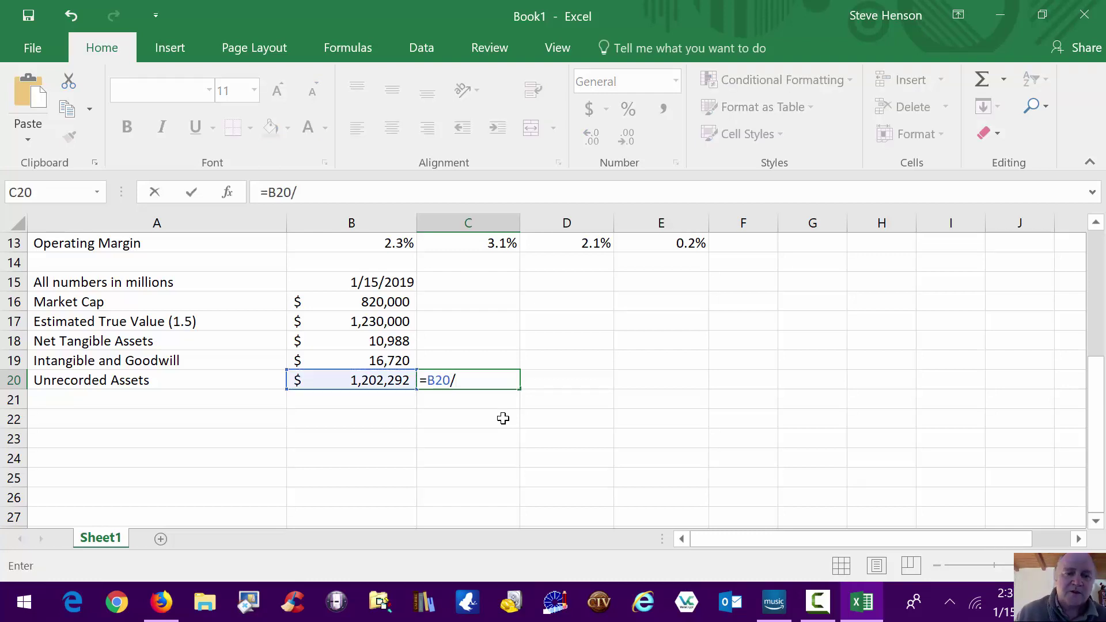
pyautogui.press('Up')
pyautogui.press('Up')
pyautogui.press('Up')
pyautogui.press('Left')
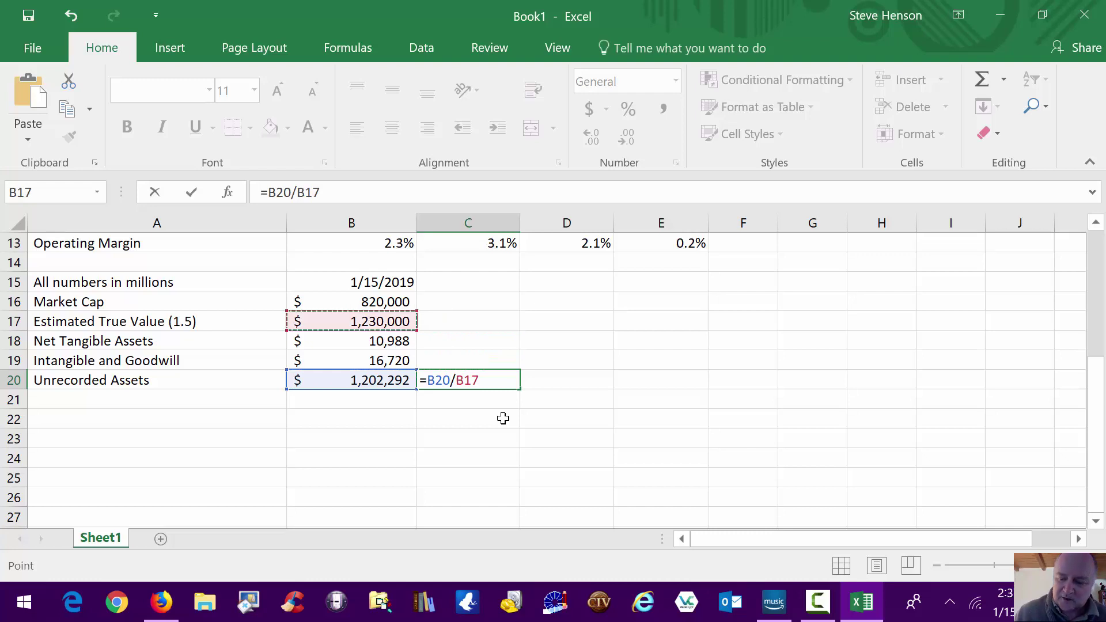
pyautogui.press('Return')
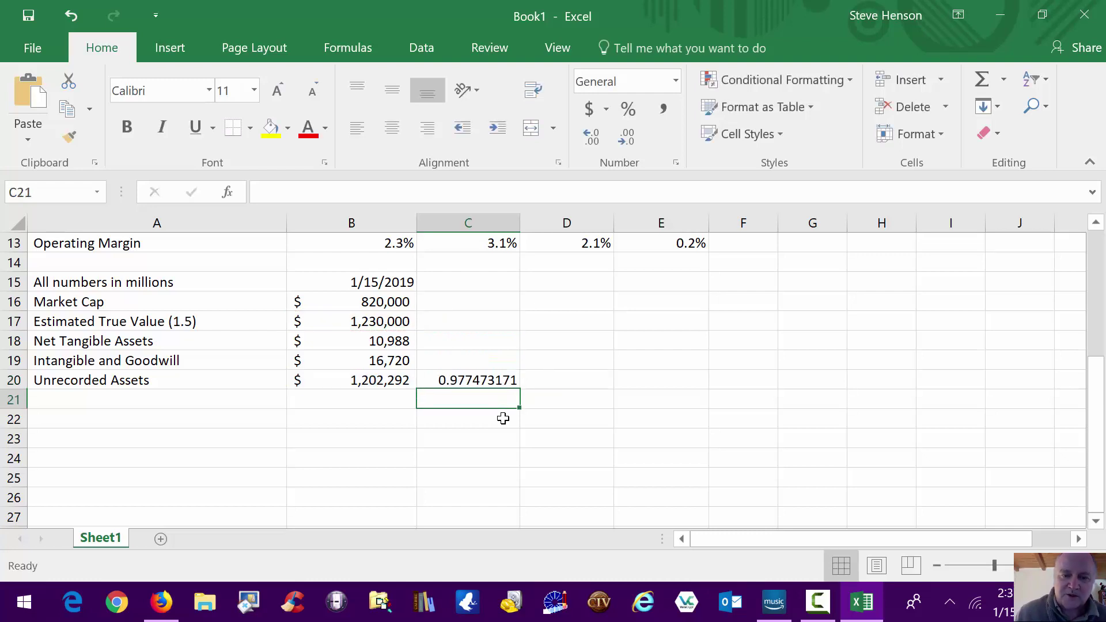
pyautogui.click(496, 379)
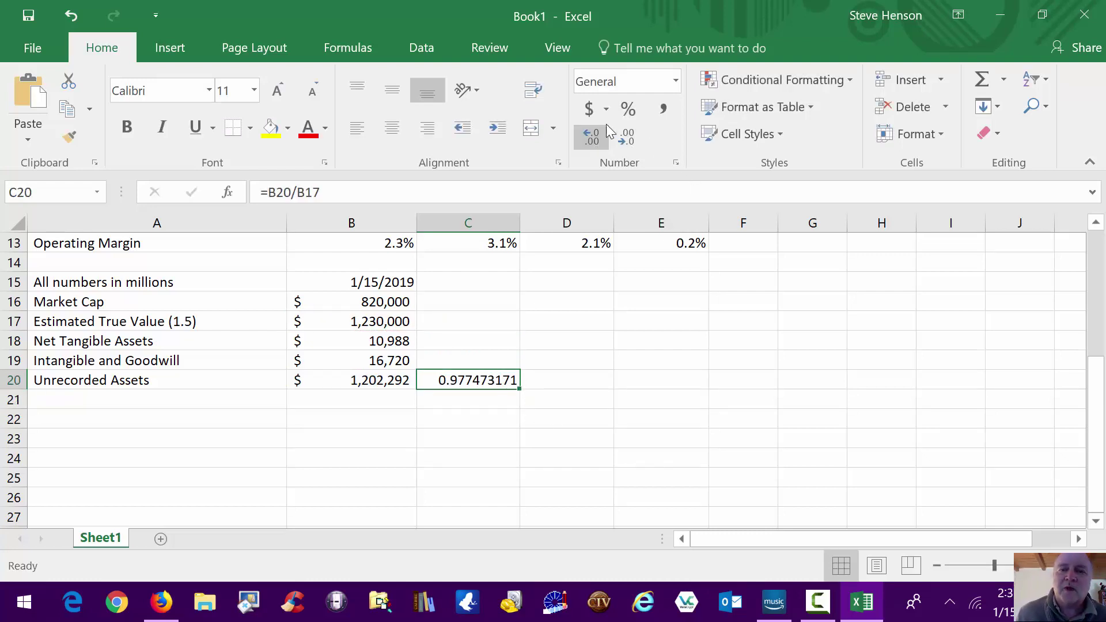
pyautogui.click(626, 109)
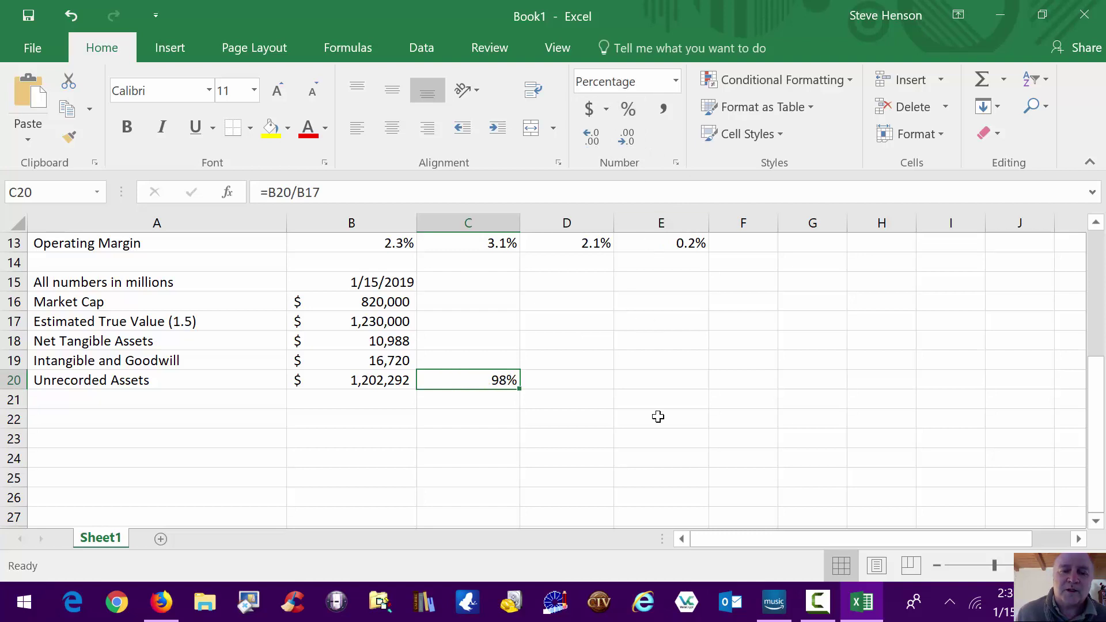
pyautogui.click(608, 367)
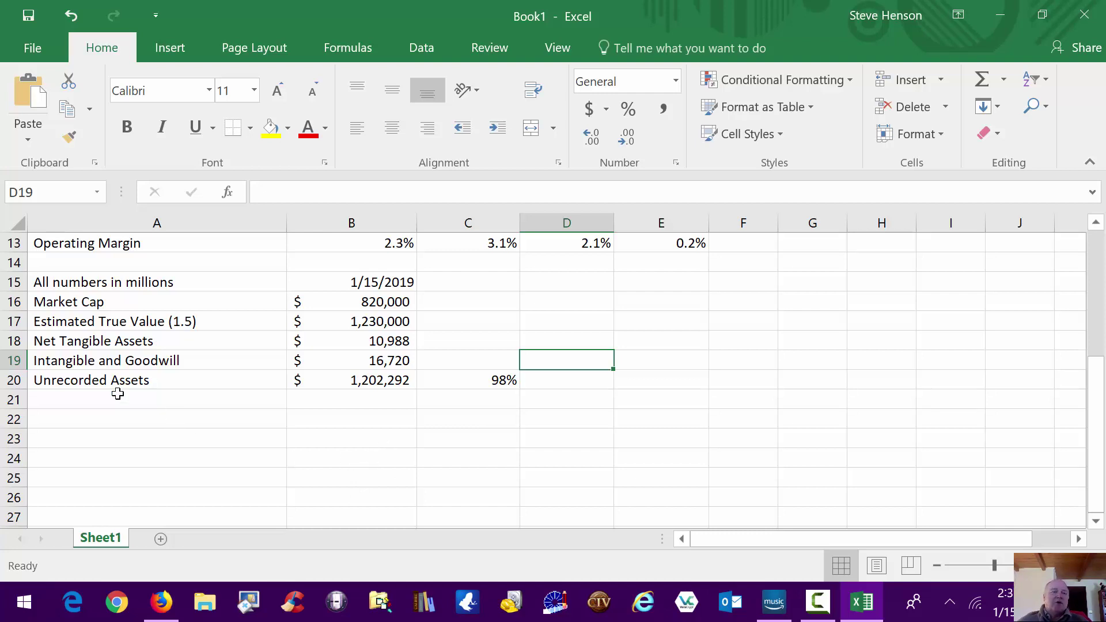
# Enter the reasons down A22:A25: Patents, Market Position, Distribution Channels, Brand Loyalty
pyautogui.click(78, 420)
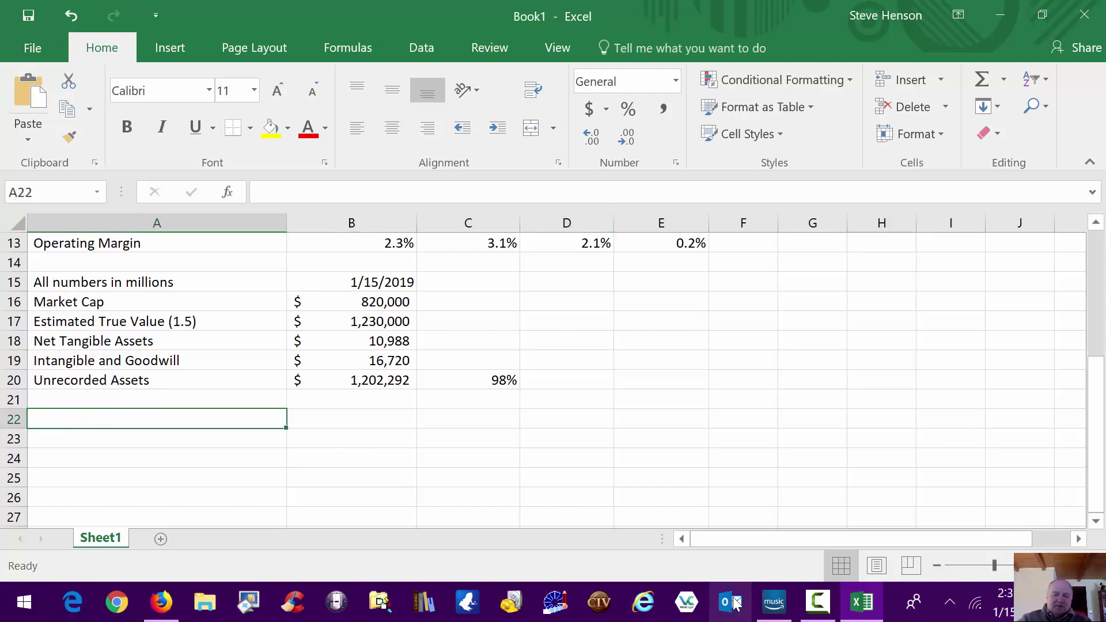
pyautogui.write('Pate')
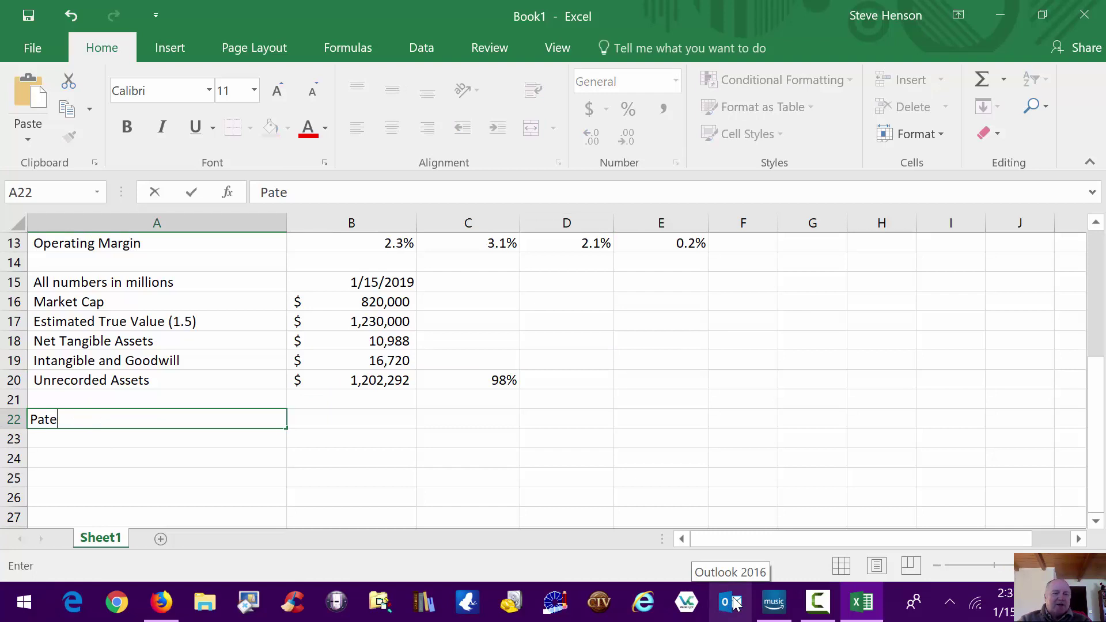
pyautogui.write('nts')
pyautogui.press('Return')
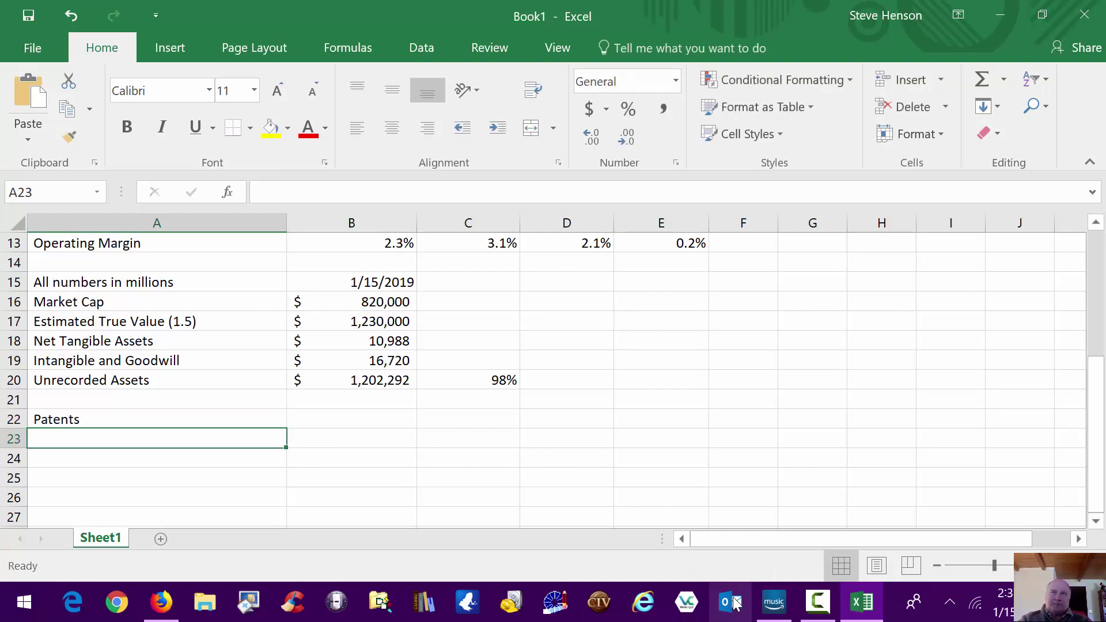
pyautogui.write('Mark')
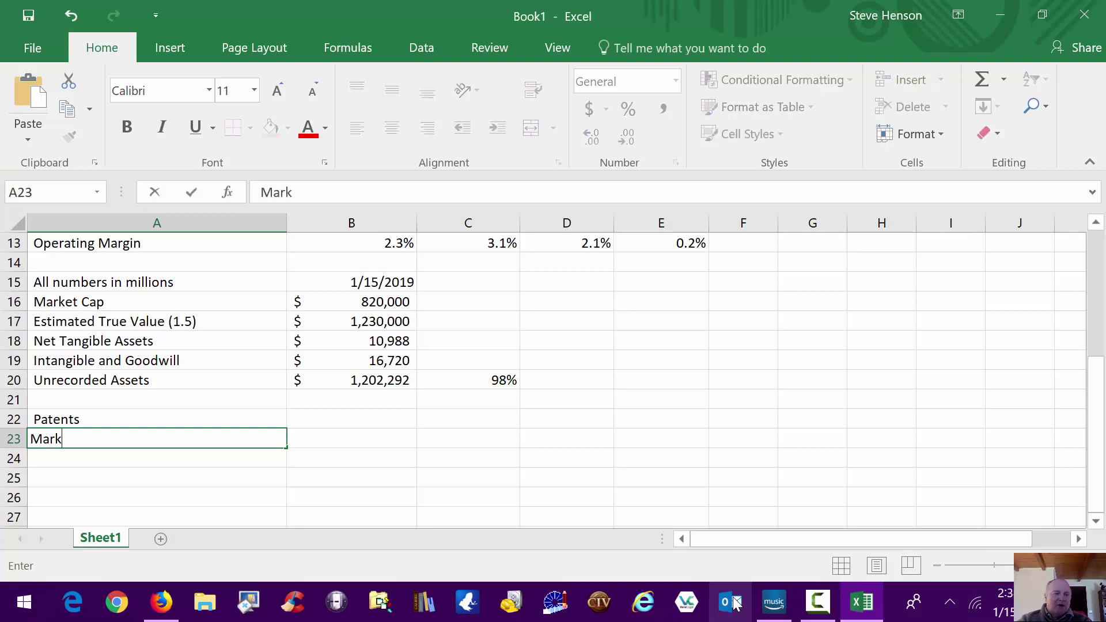
pyautogui.write('et Position')
pyautogui.press('Return')
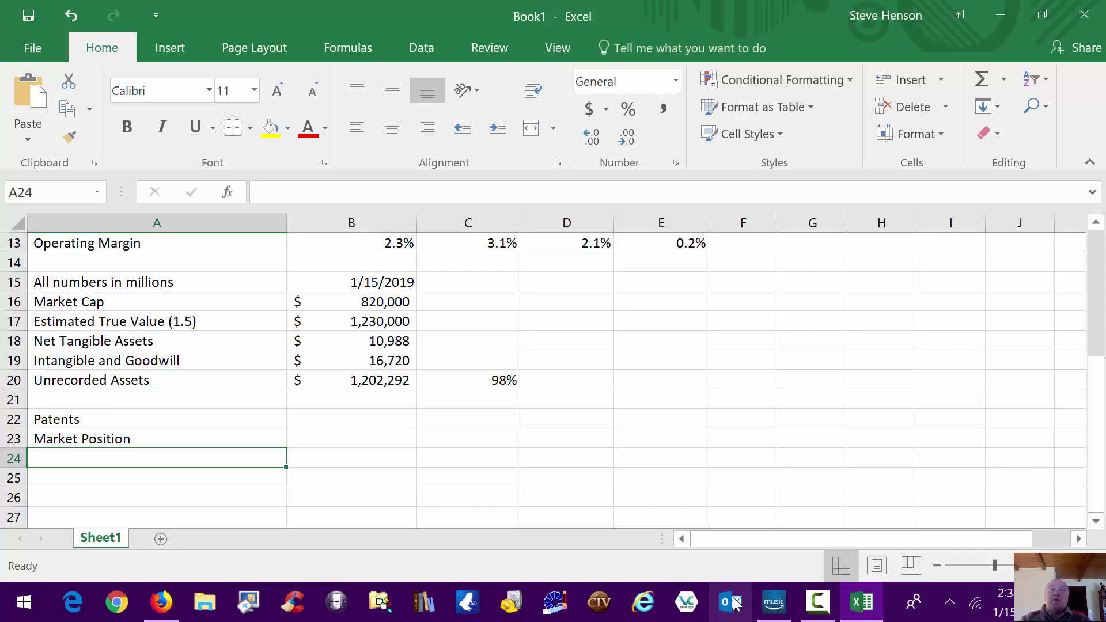
pyautogui.press('Up')
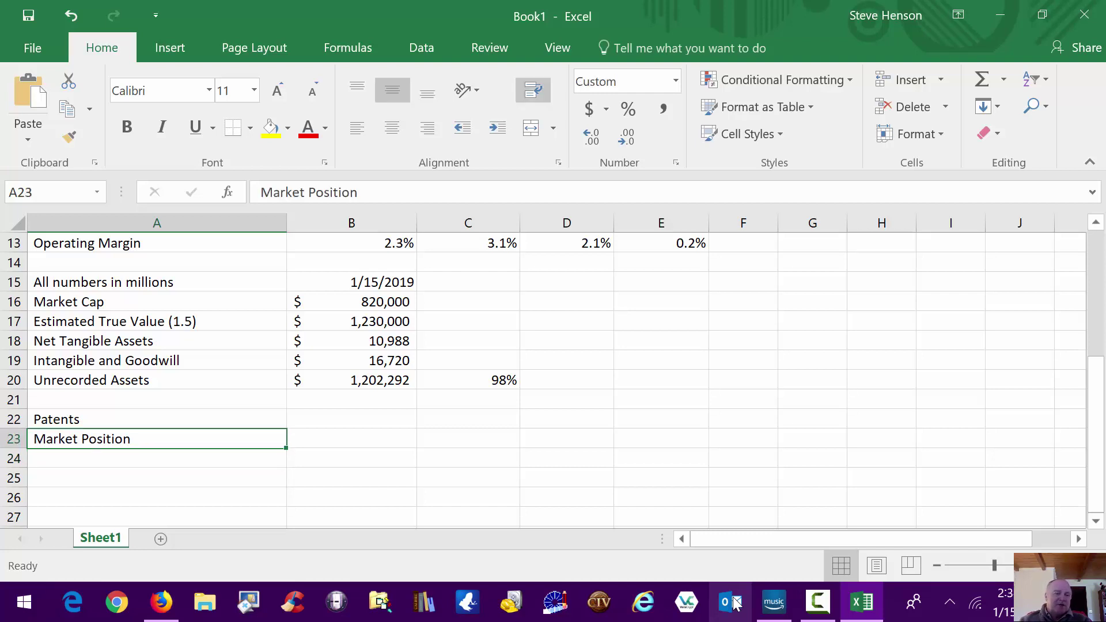
pyautogui.press('Up')
pyautogui.press('Down')
pyautogui.press('Down')
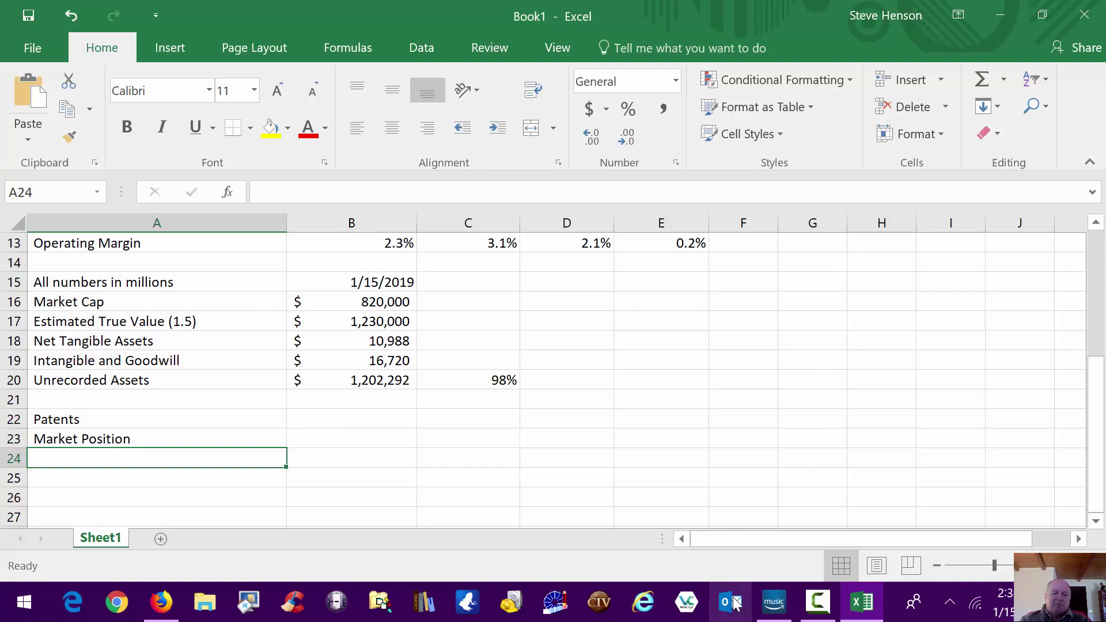
pyautogui.write('Distribution Channels')
pyautogui.press('Return')
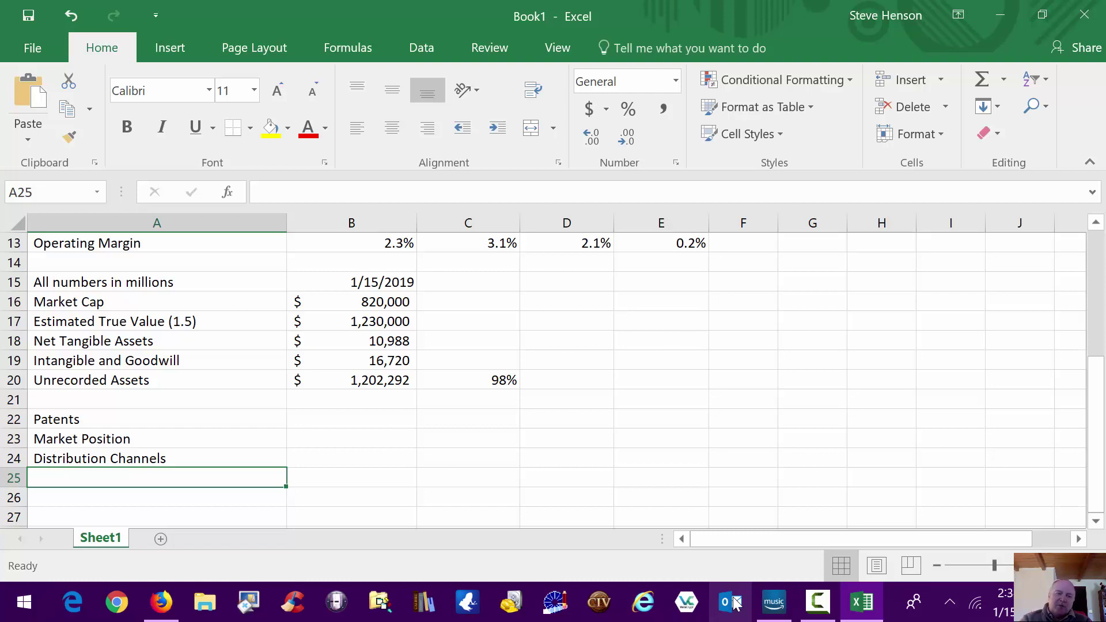
pyautogui.write('Bra')
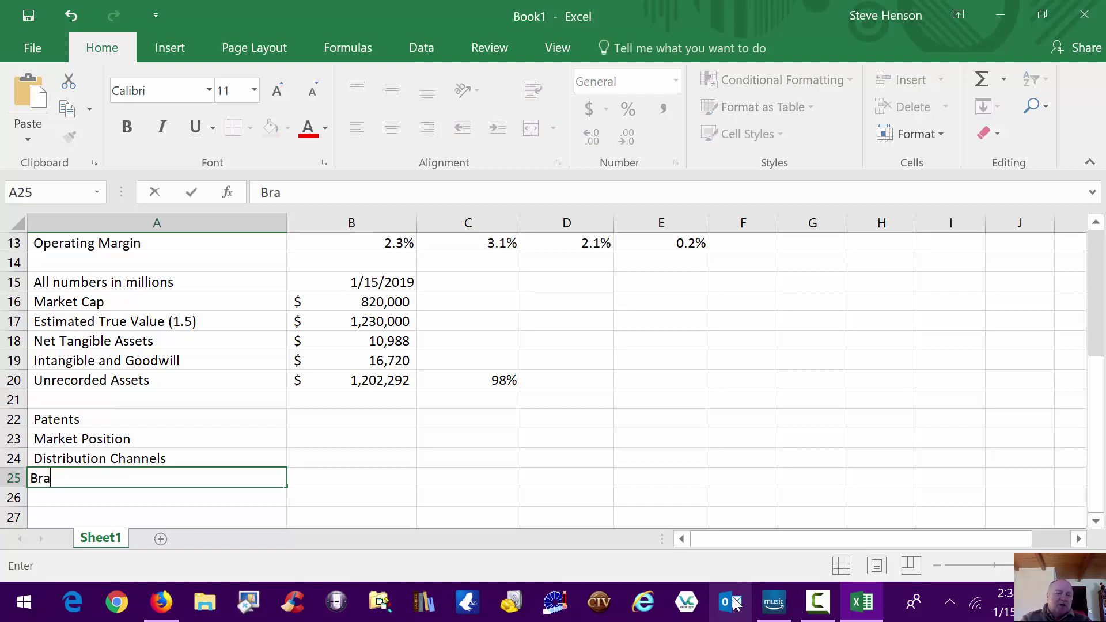
pyautogui.write('nd Loyalty')
pyautogui.press('Return')
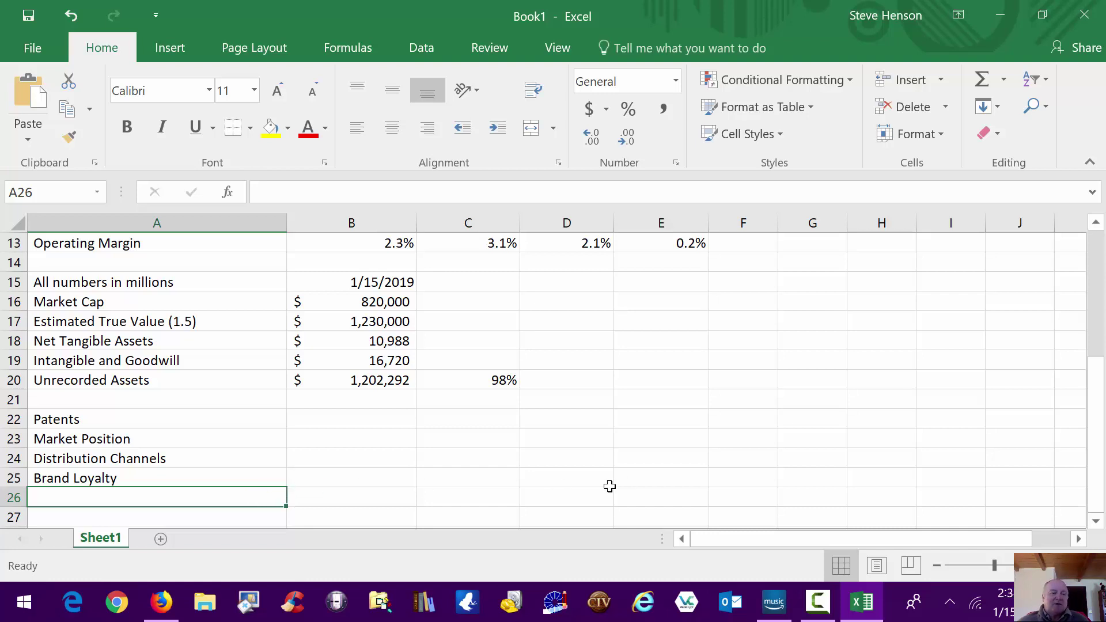
pyautogui.press('Up')
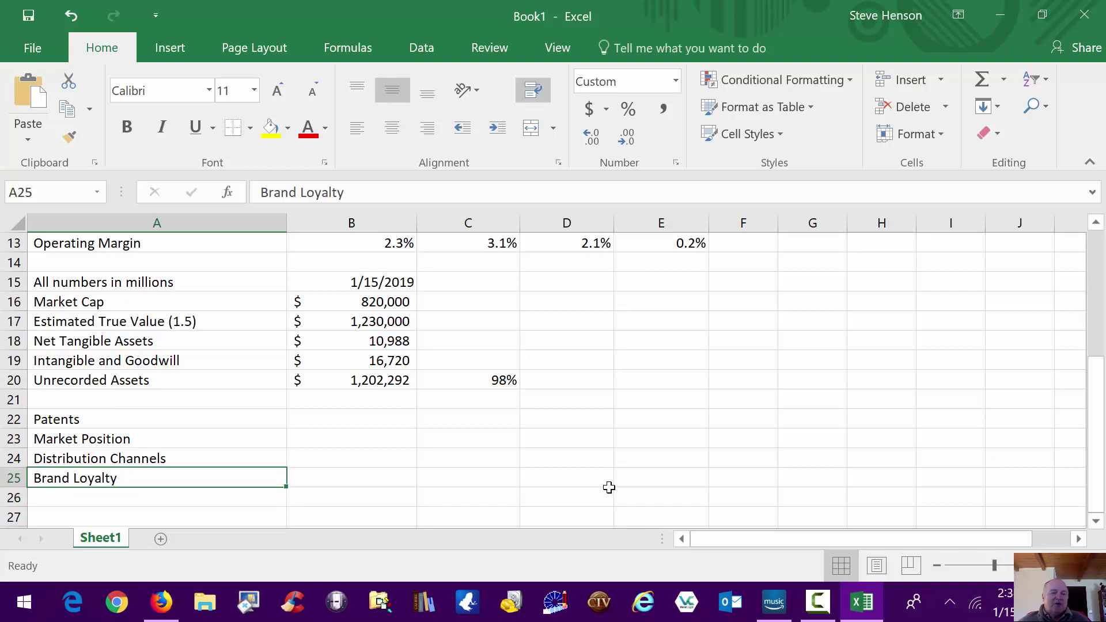
pyautogui.press('Down')
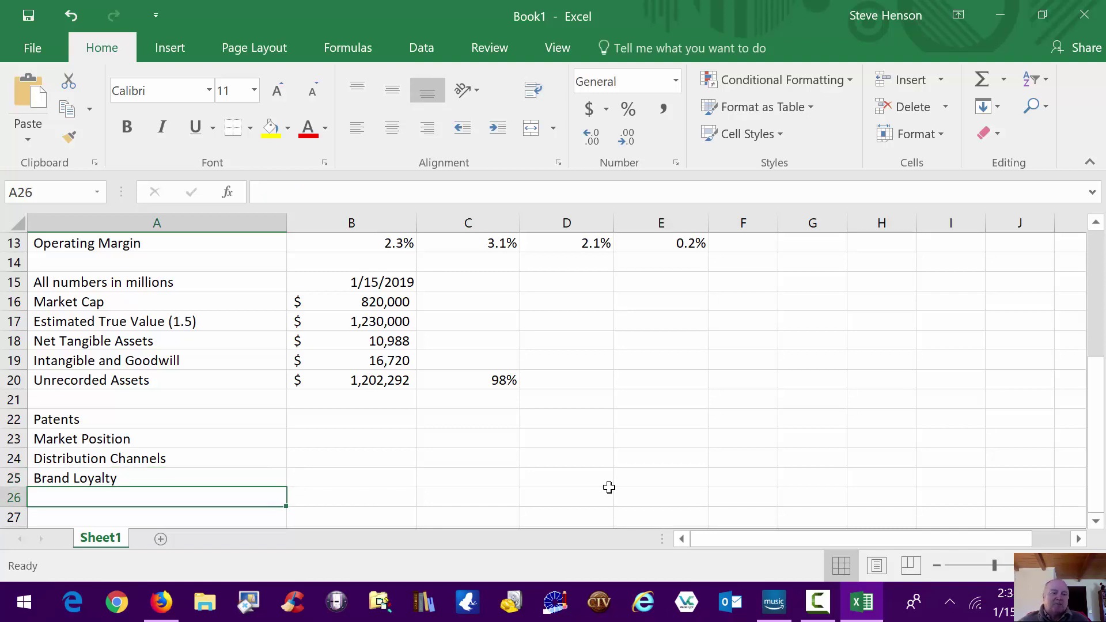
pyautogui.press('Up')
pyautogui.press('Up')
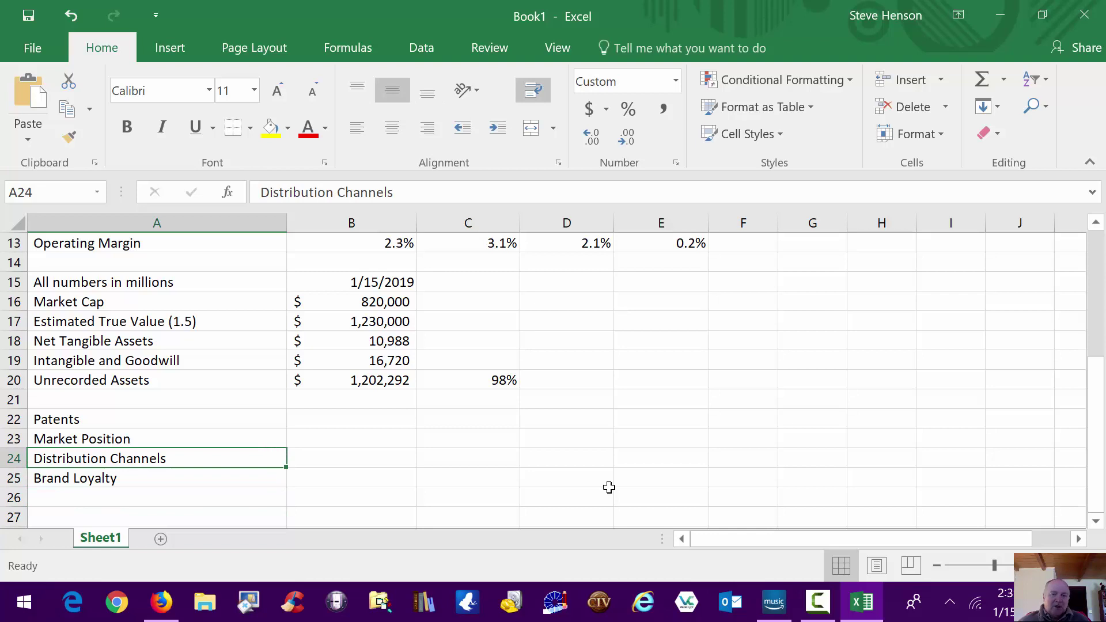
pyautogui.press('Up')
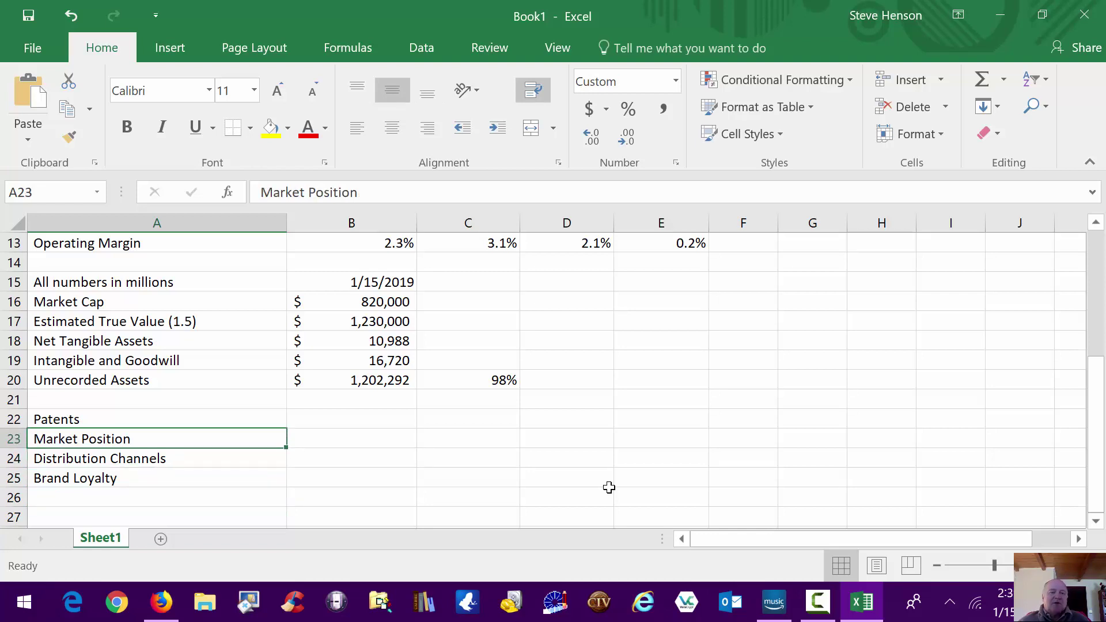
pyautogui.press('Up')
pyautogui.press('Down')
pyautogui.press('Down')
pyautogui.press('Down')
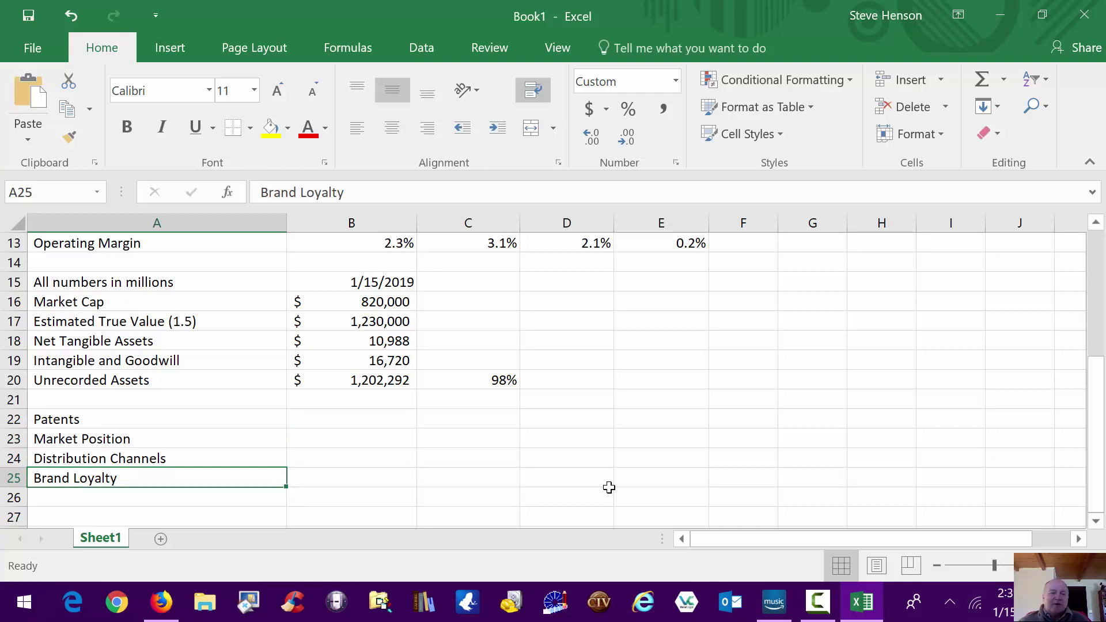
pyautogui.press('Up')
pyautogui.press('Down')
pyautogui.press('Down')
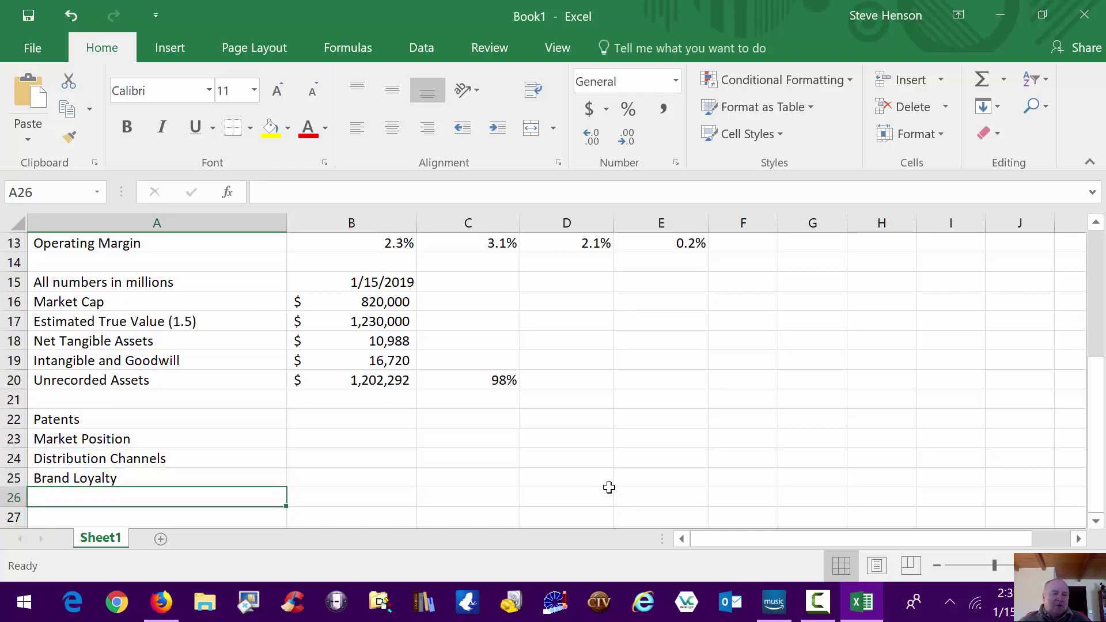
pyautogui.press('Up')
pyautogui.press('Up')
pyautogui.press('Up')
pyautogui.press('Up')
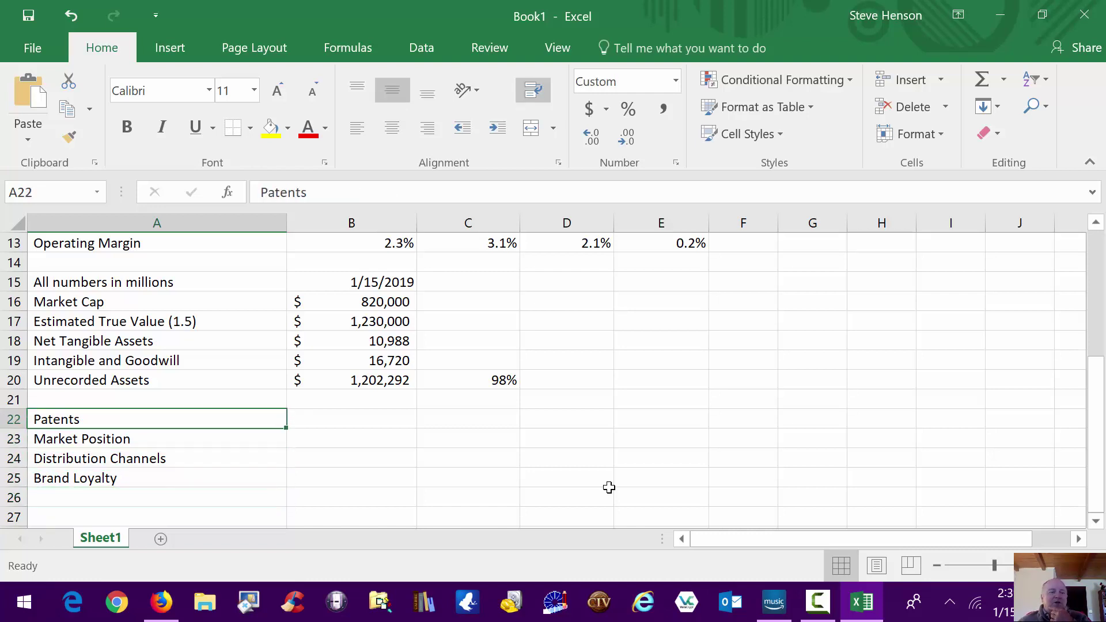
pyautogui.press('Down')
pyautogui.press('Down')
pyautogui.press('Down')
pyautogui.press('Down')
pyautogui.press('Up')
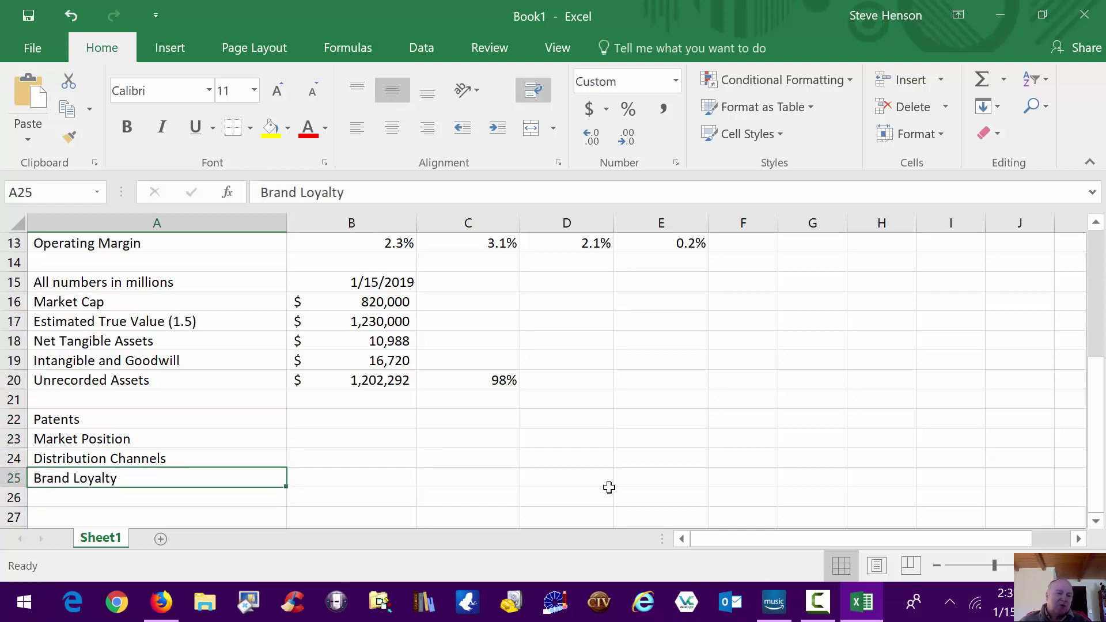
pyautogui.hotkey('shift', 'Up')
pyautogui.hotkey('shift', 'Up')
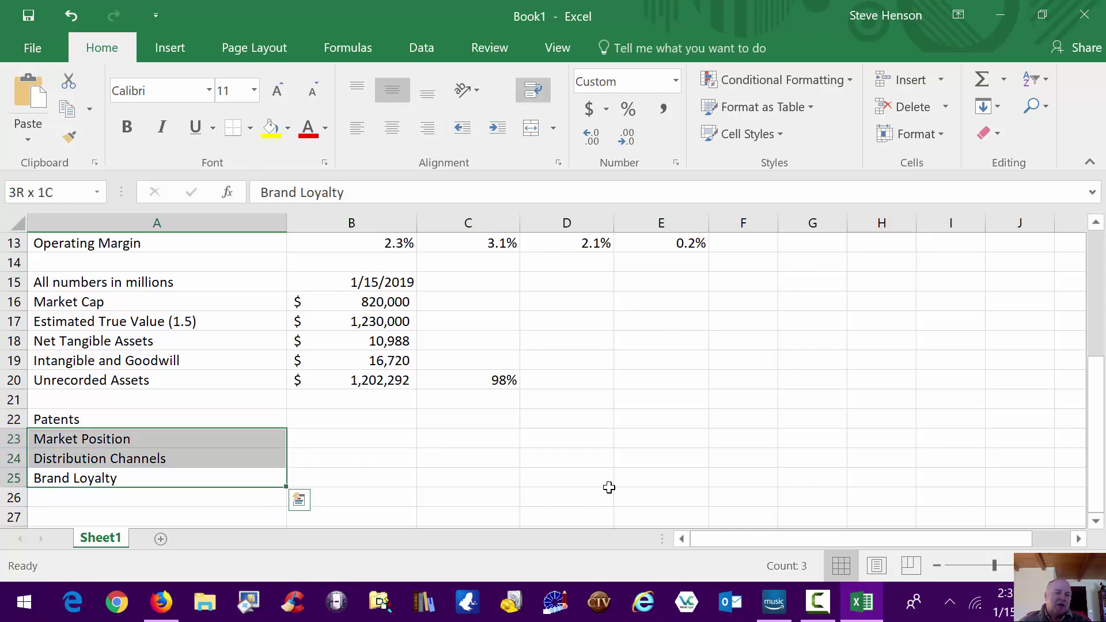
pyautogui.hotkey('shift', 'Up')
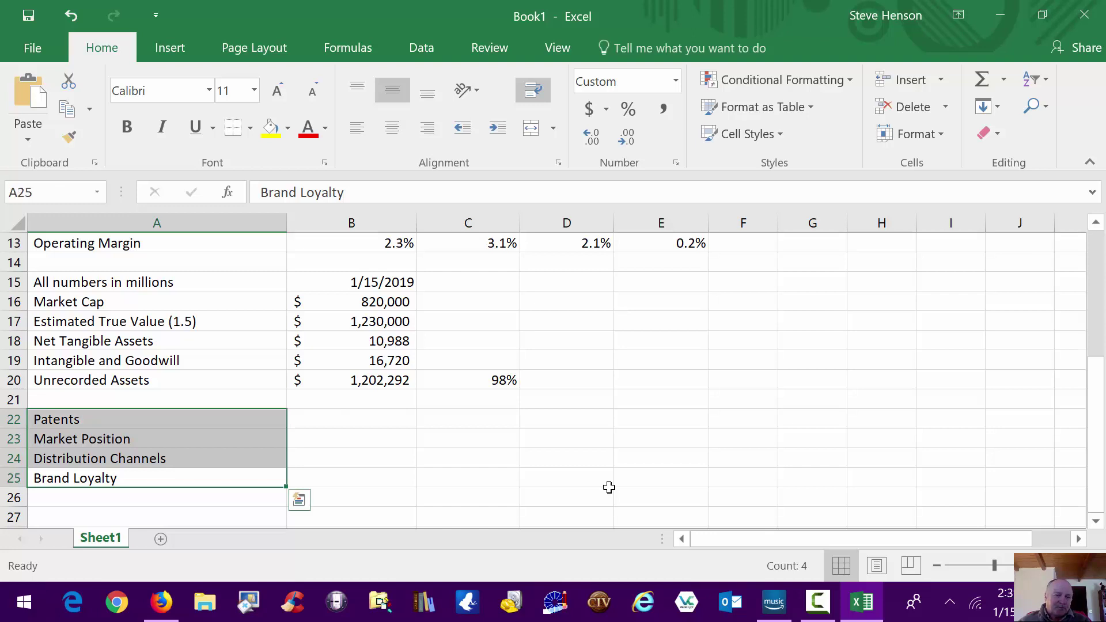
pyautogui.press('Down')
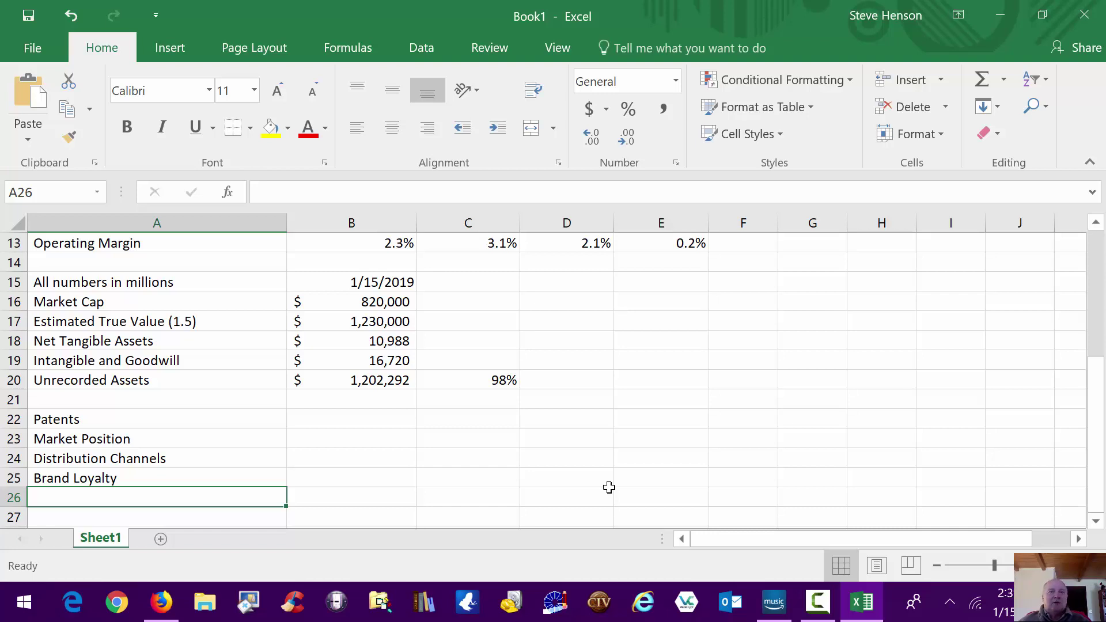
pyautogui.press('Up')
pyautogui.press('Up')
pyautogui.press('Up')
pyautogui.press('Up')
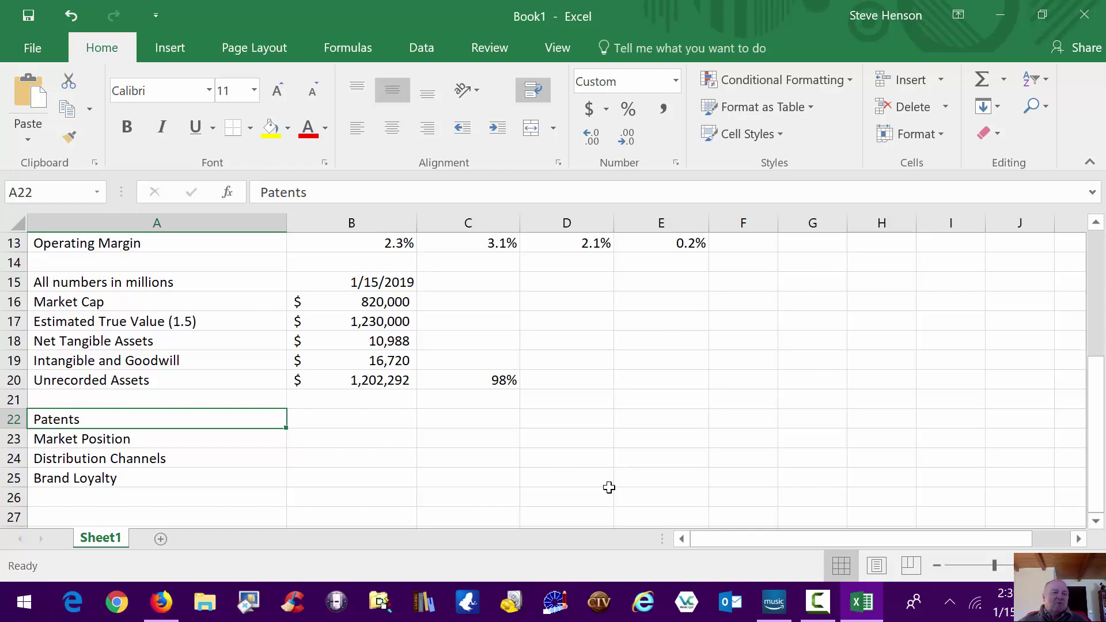
pyautogui.press('Down')
pyautogui.press('Down')
pyautogui.press('Down')
pyautogui.press('Up')
pyautogui.press('Up')
pyautogui.press('Up')
pyautogui.press('Down')
pyautogui.press('Down')
pyautogui.press('Down')
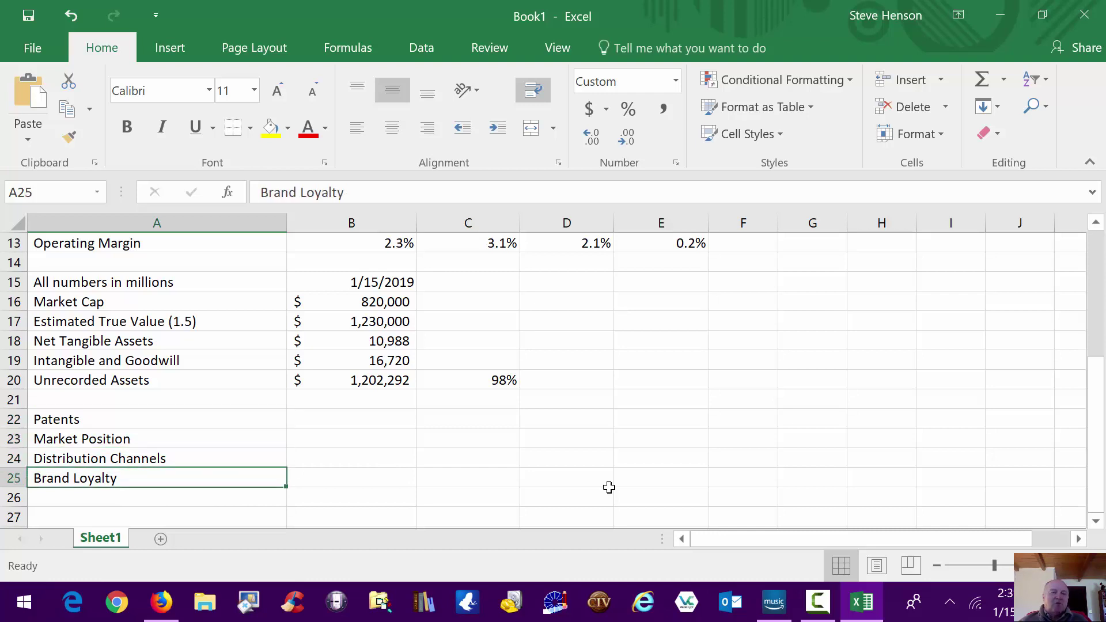
pyautogui.press('Up')
pyautogui.press('Up')
pyautogui.press('Up')
pyautogui.press('Up')
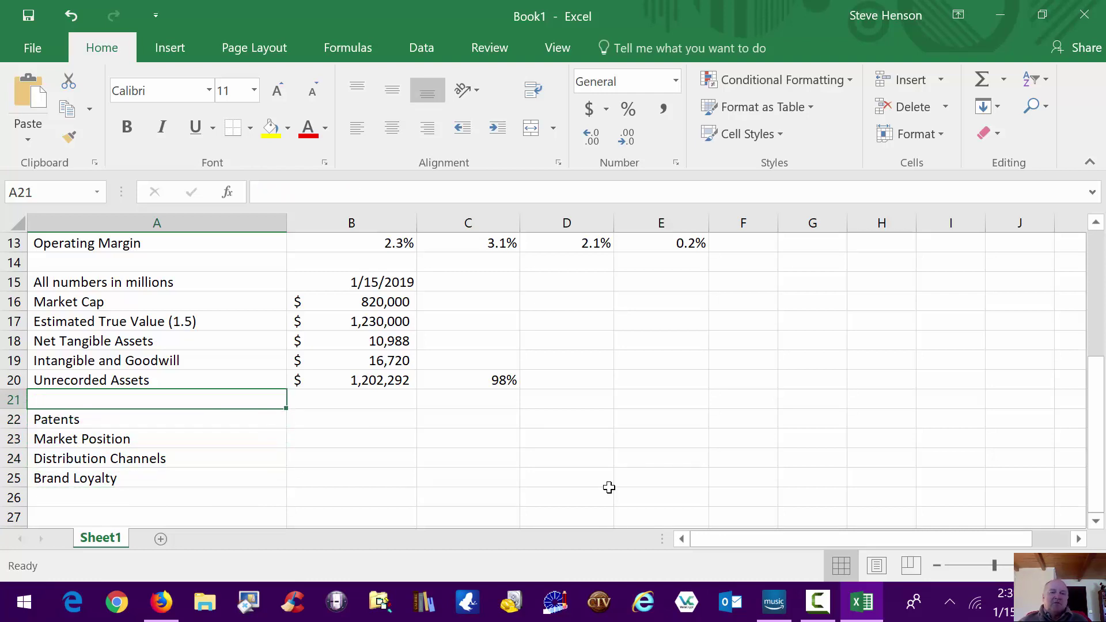
pyautogui.press('Right')
pyautogui.press('Right')
pyautogui.press('Up')
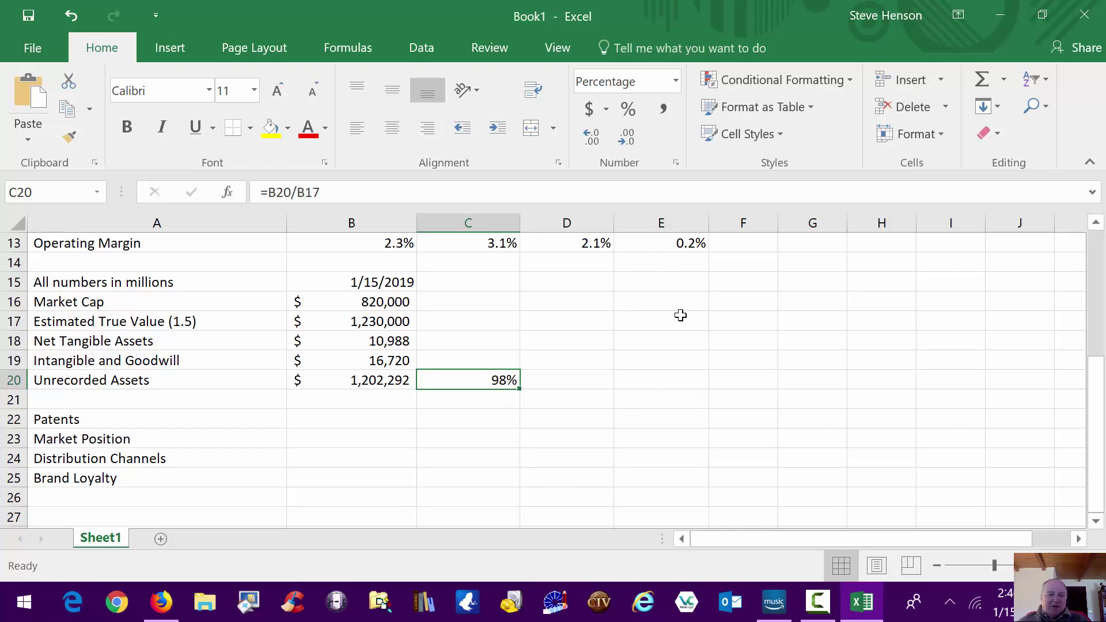
# Go to the Creating Value Blackboard page and bring up the Value Assignment question on unrecorded assets
pyautogui.click(161, 603)
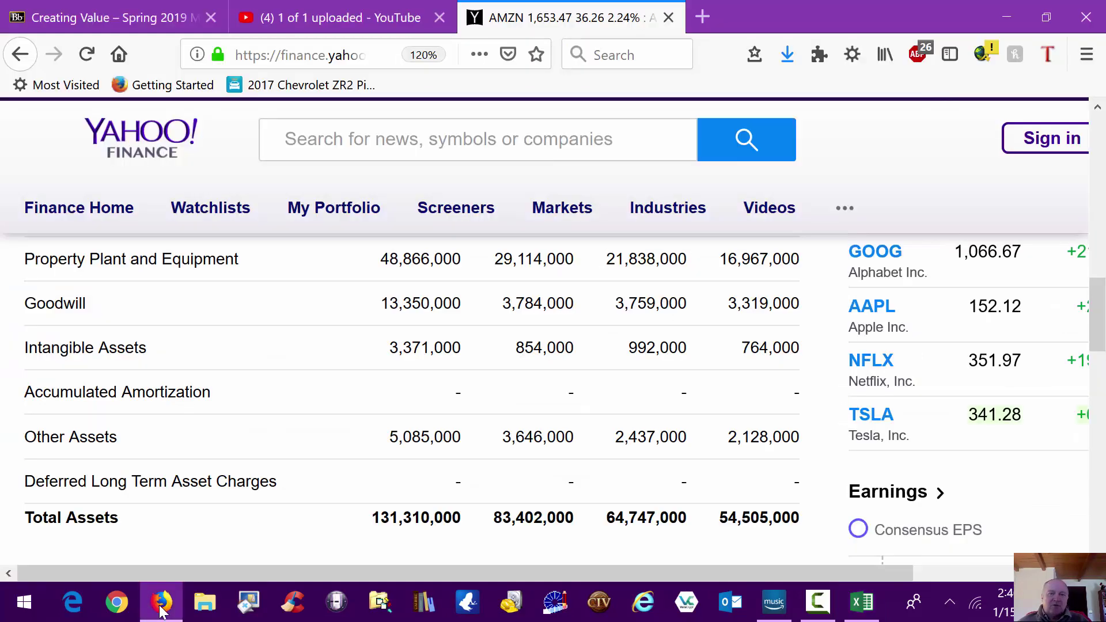
pyautogui.click(90, 21)
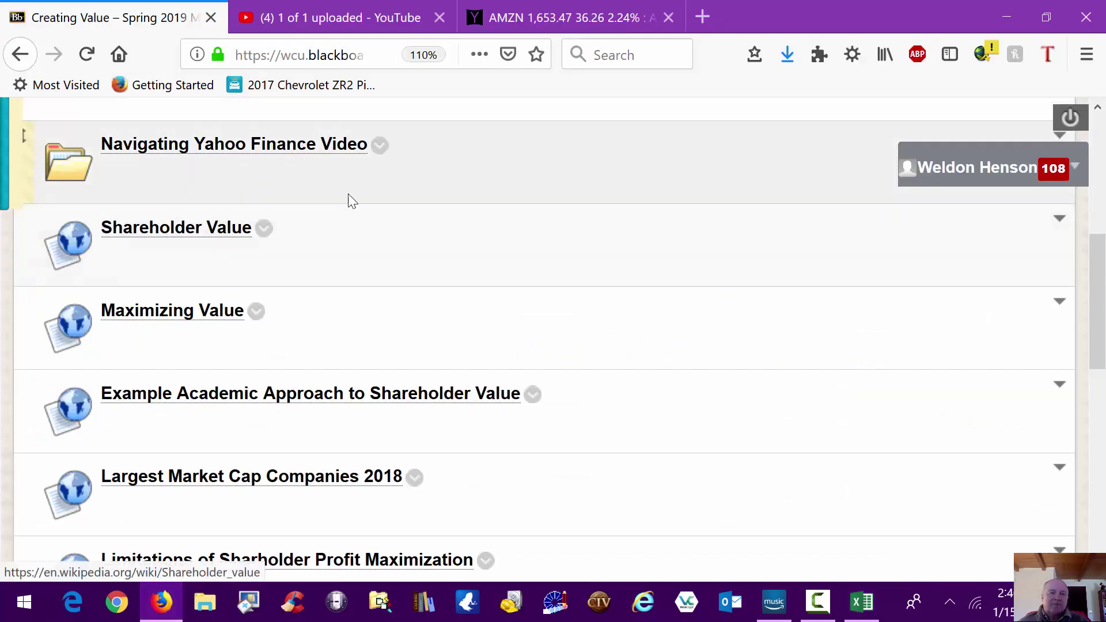
pyautogui.scroll(8, 368, 273)
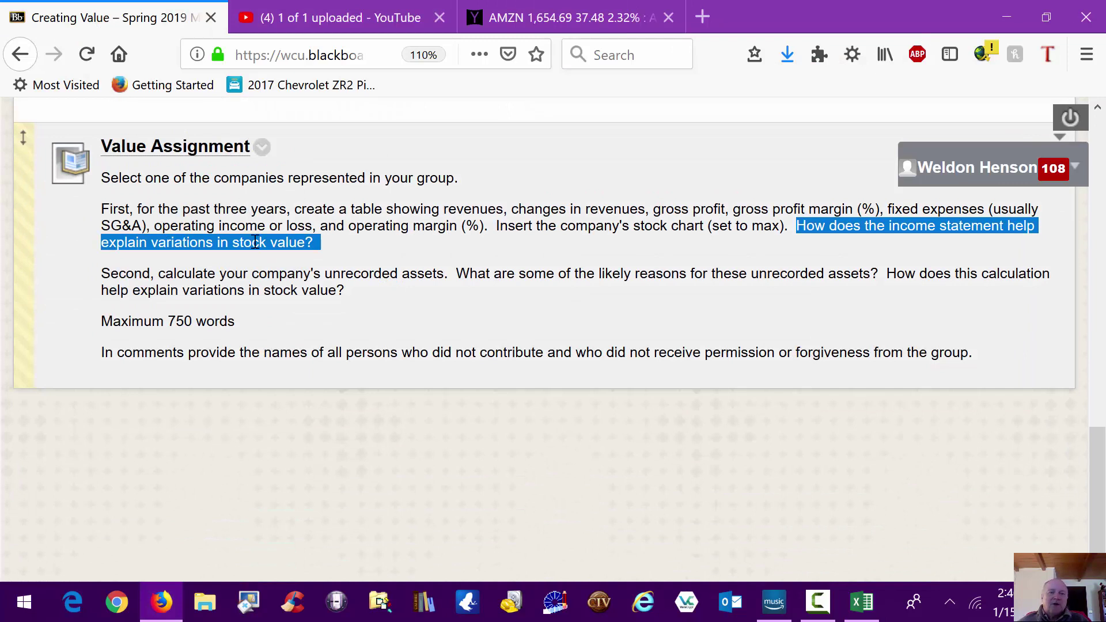
pyautogui.click(510, 232)
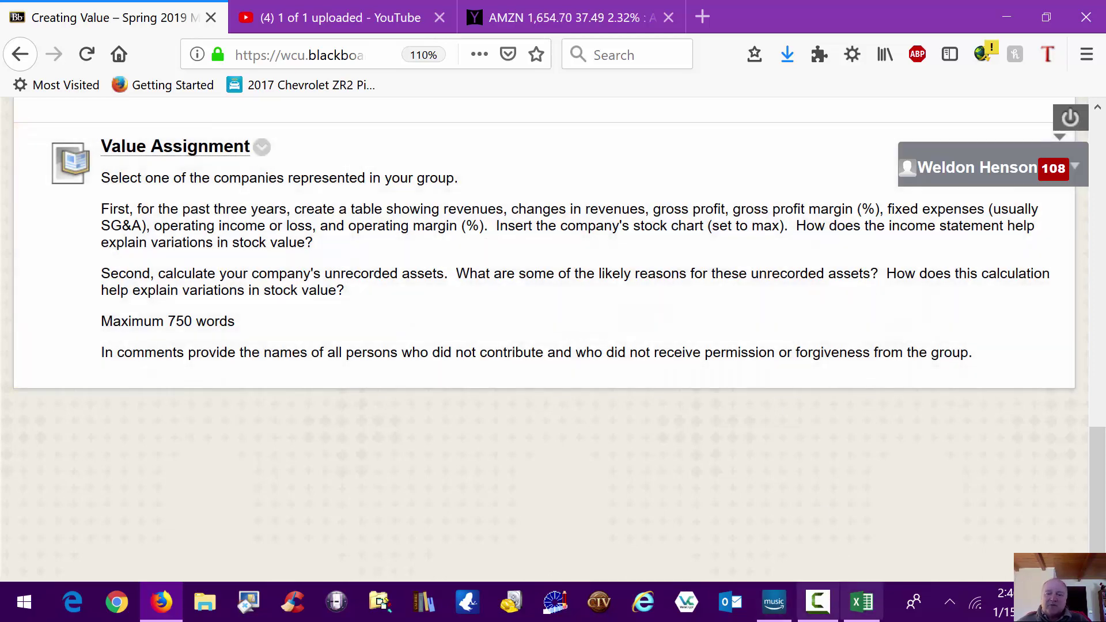
# Back in Excel, insert an entire blank row 6 between Total Revenue and Cost of Revenue
pyautogui.click(861, 602)
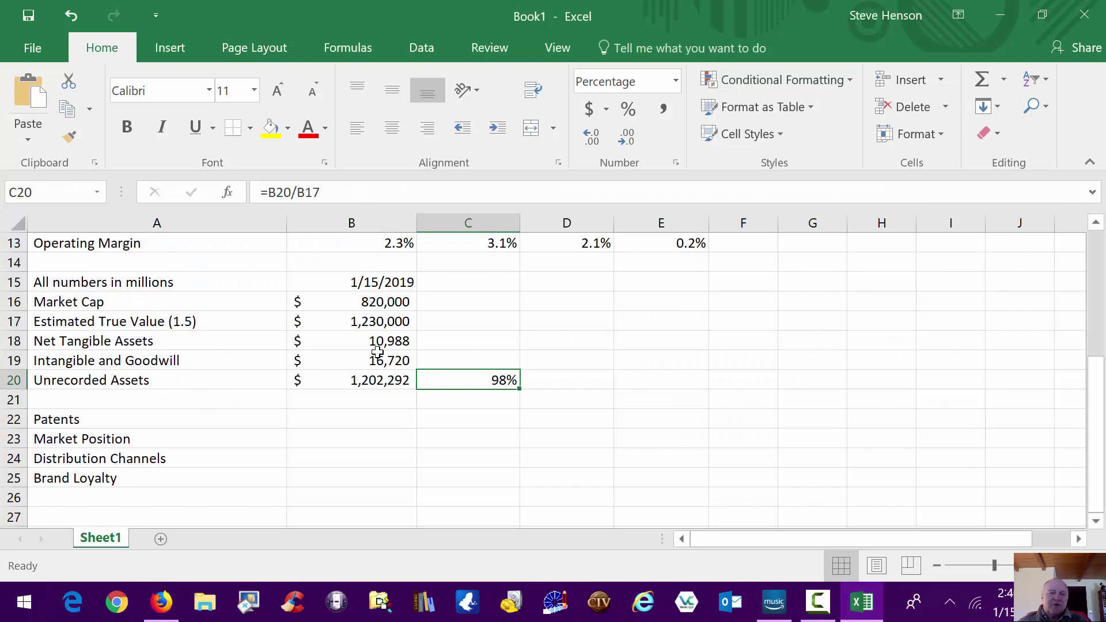
pyautogui.scroll(1, 524, 378)
pyautogui.scroll(4, 523, 379)
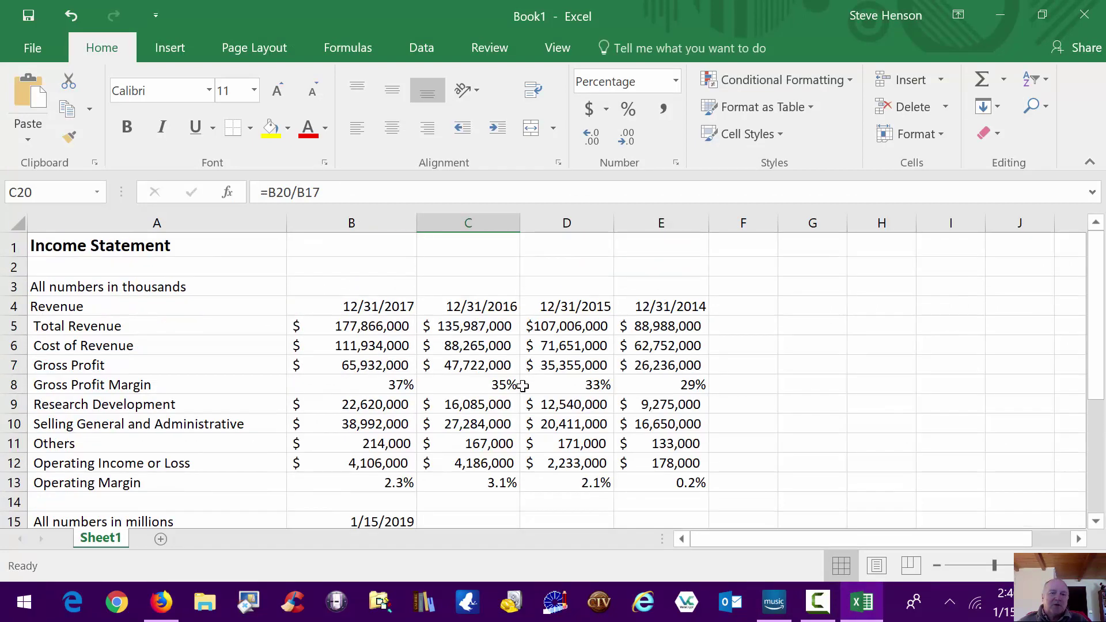
pyautogui.click(413, 345)
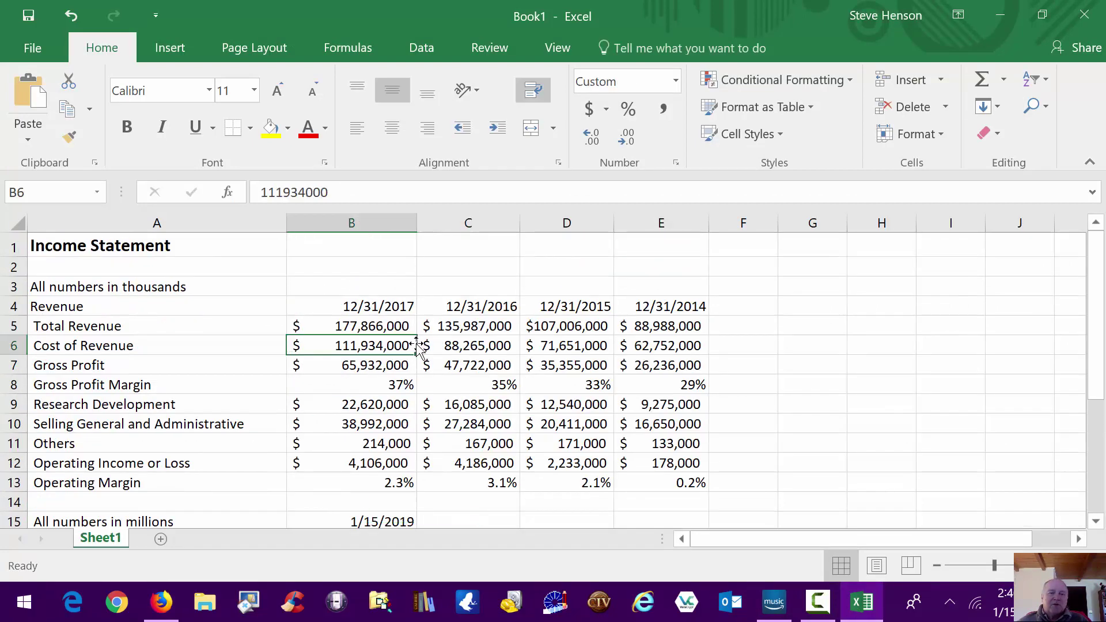
pyautogui.rightClick(375, 346)
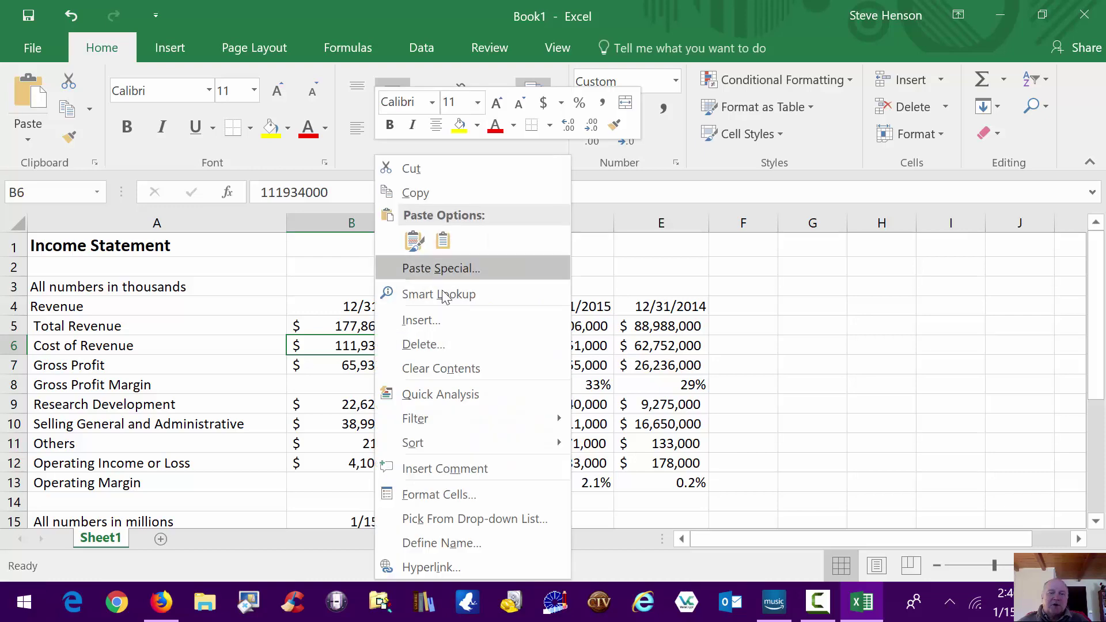
pyautogui.click(433, 325)
pyautogui.click(398, 320)
pyautogui.click(384, 380)
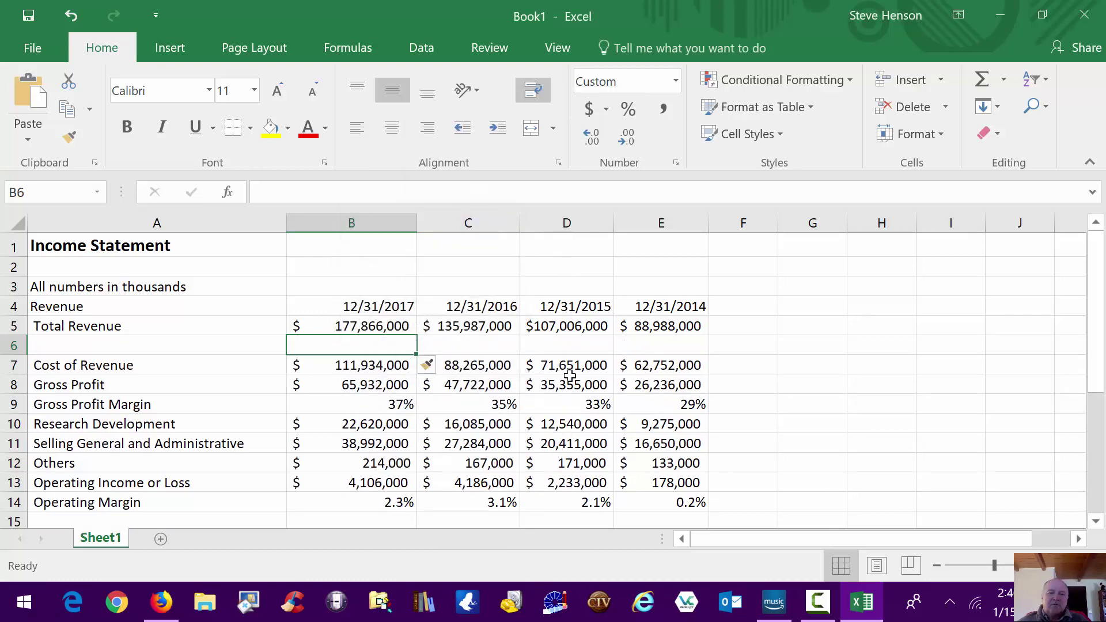
pyautogui.click(549, 344)
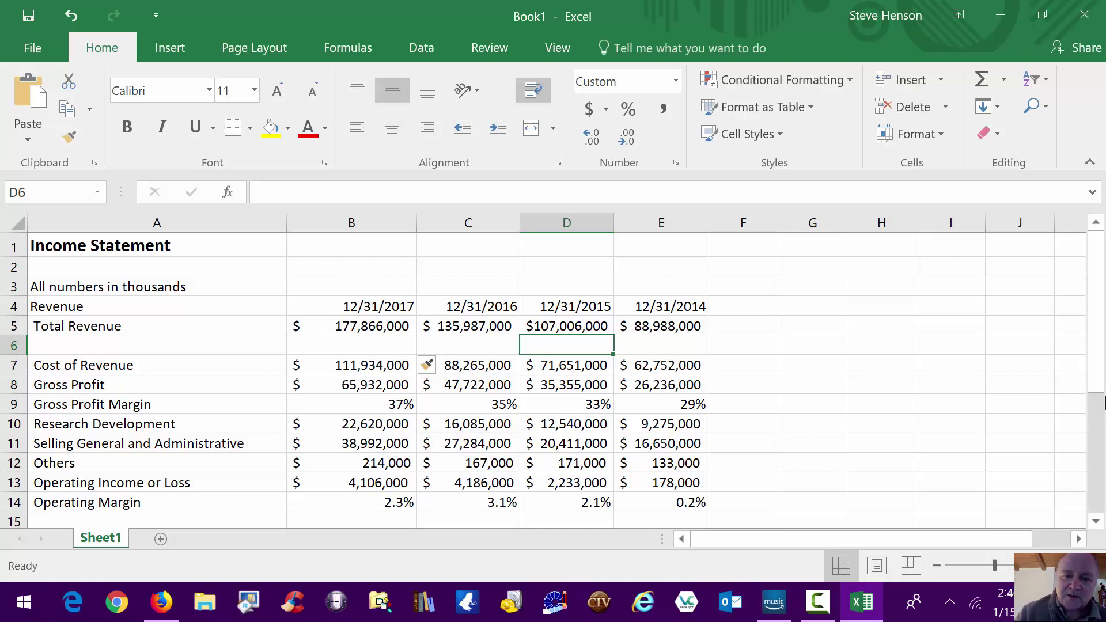
# Enter a first revenue growth formula in D6 referencing D5 and E5, then review it
pyautogui.write('+')
pyautogui.press('Up')
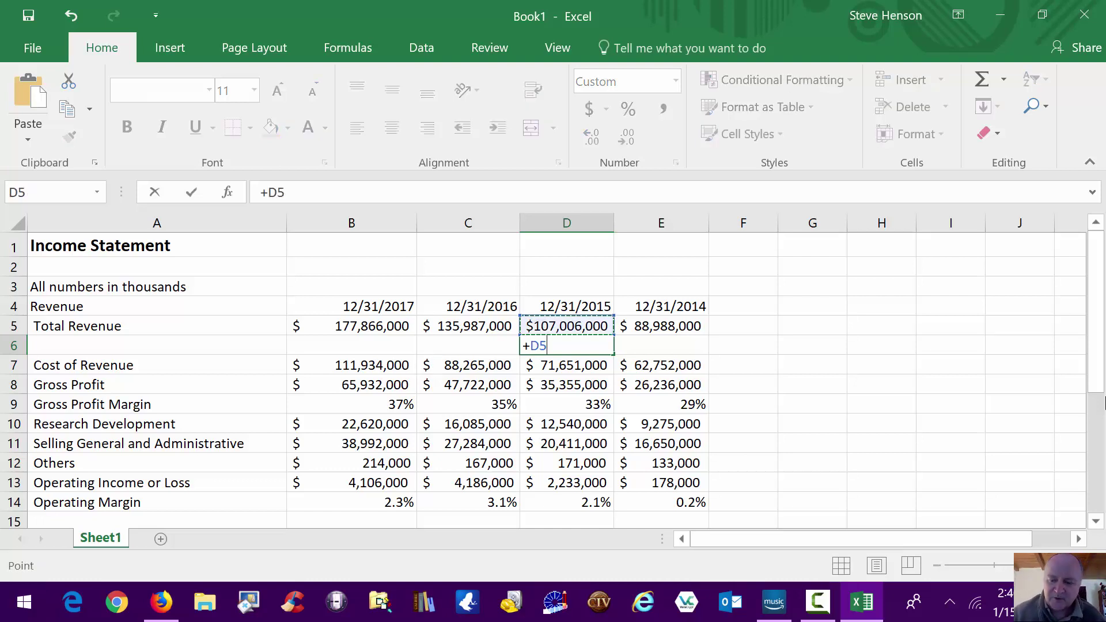
pyautogui.write('=')
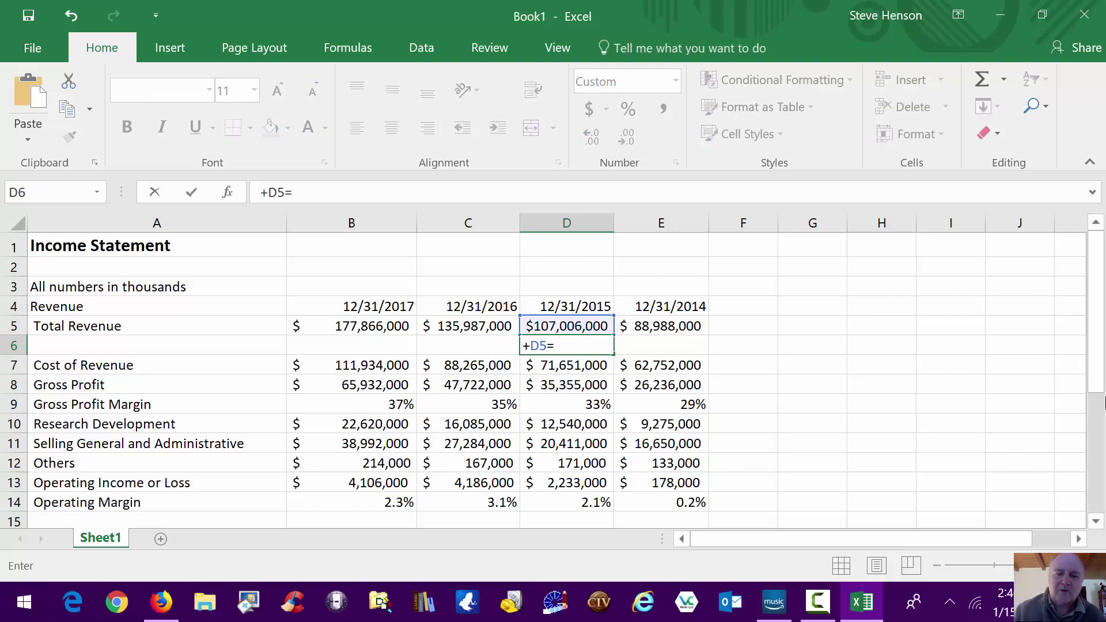
pyautogui.press('Up')
pyautogui.press('Right')
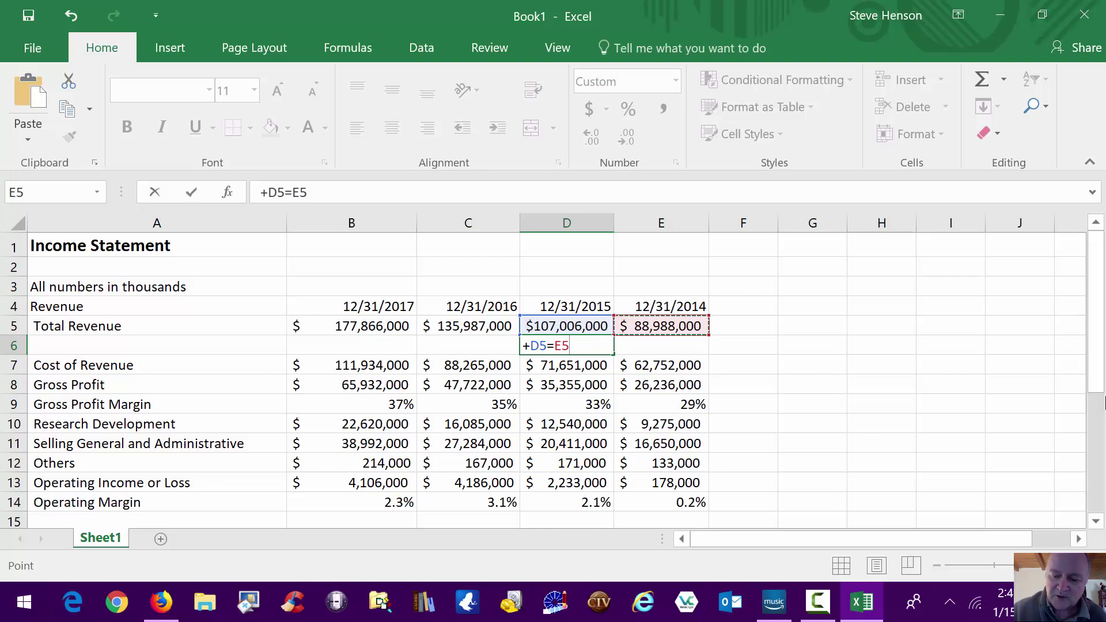
pyautogui.write('/')
pyautogui.press('Up')
pyautogui.press('Right')
pyautogui.press('Return')
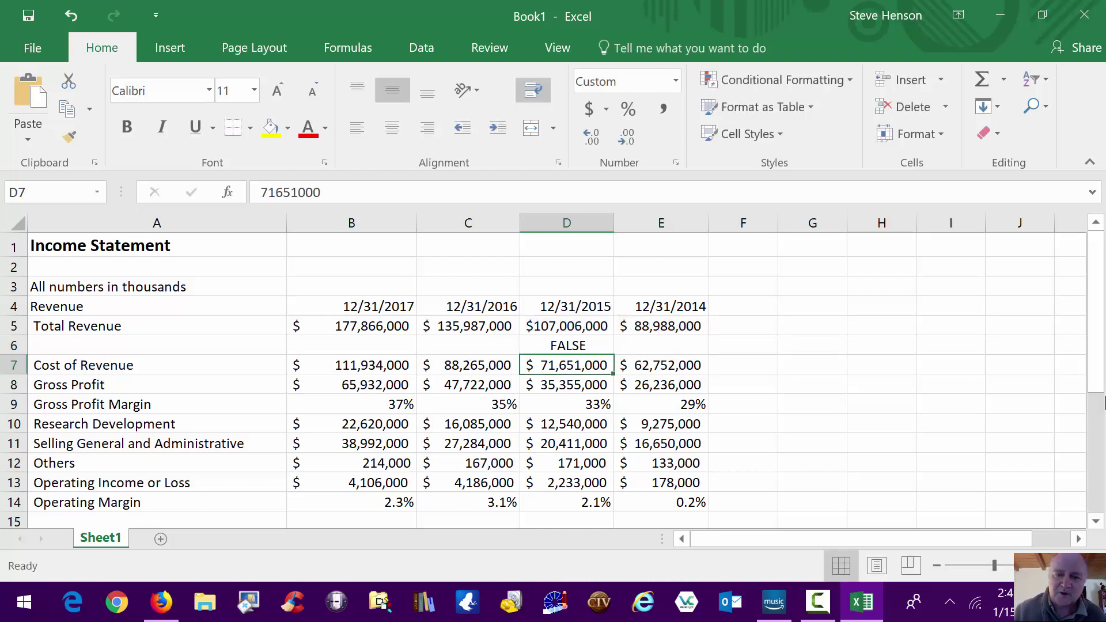
pyautogui.press('Up')
pyautogui.press('F2')
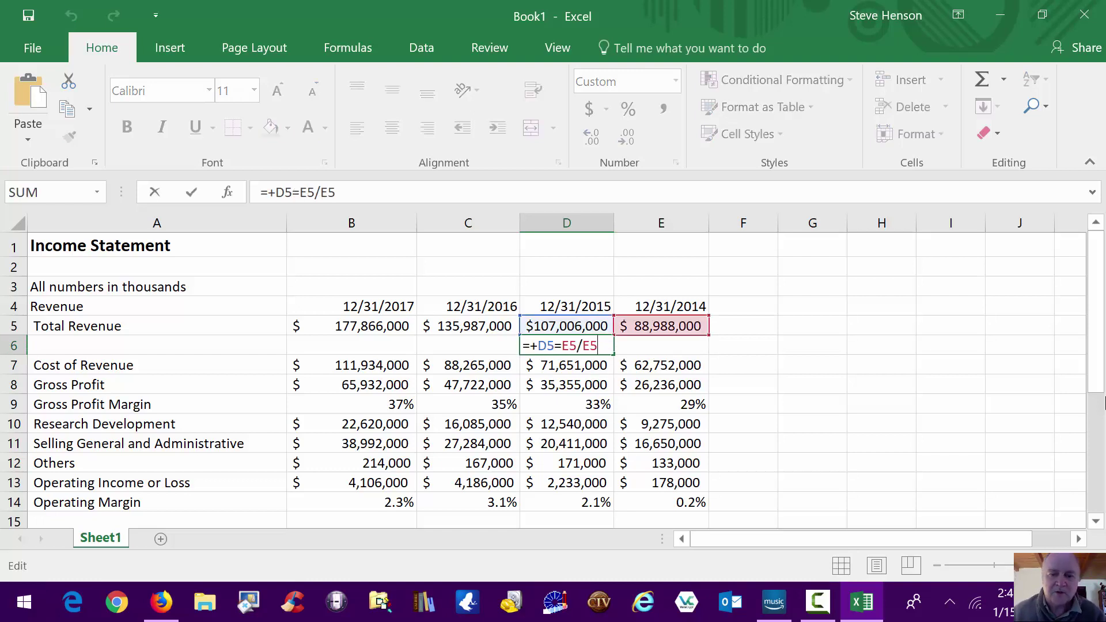
pyautogui.press('Left')
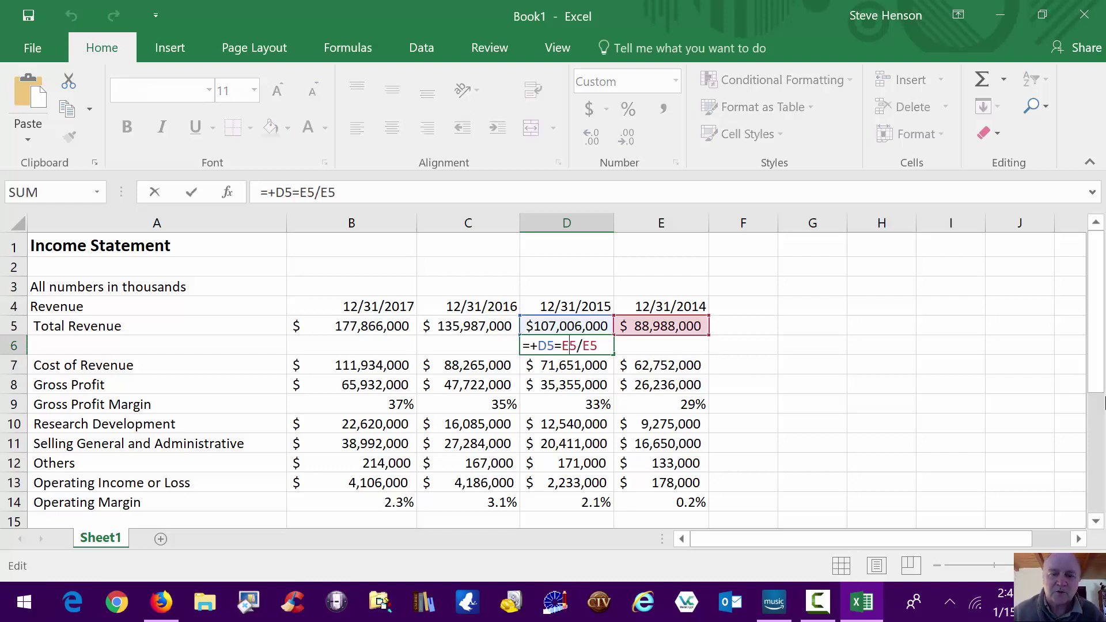
pyautogui.hotkey('ctrl', 'Return')
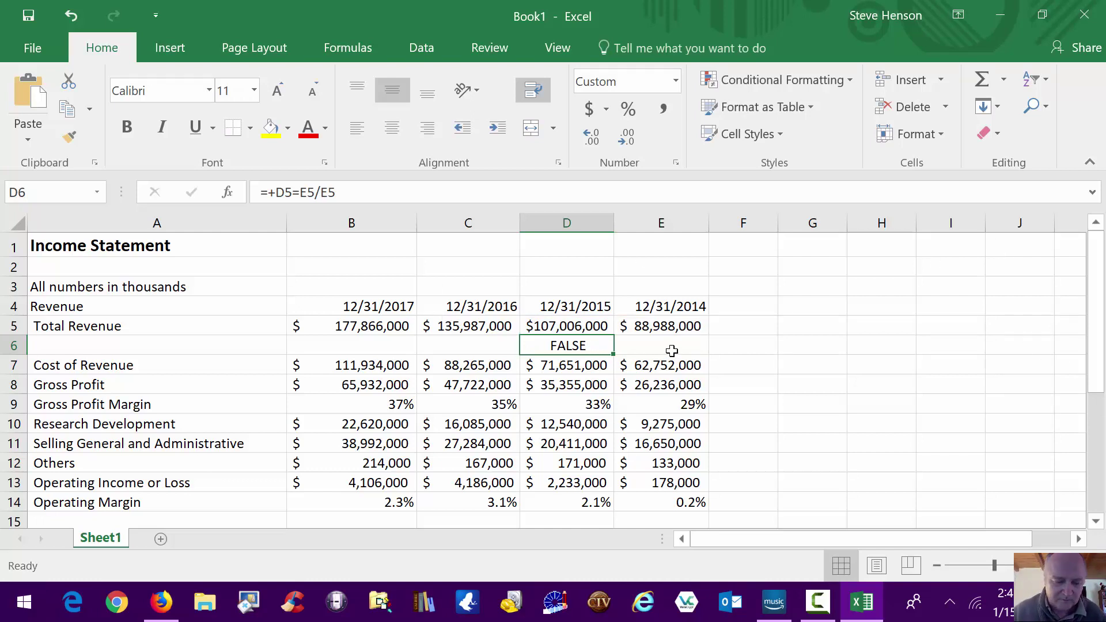
# Rewrite D6 as =+(D5-E5)/E5 so it shows 0.20, and copy it
pyautogui.press('Delete')
pyautogui.write('+')
pyautogui.press('Up')
pyautogui.write('-')
pyautogui.press('Up')
pyautogui.press('Right')
pyautogui.write('/')
pyautogui.press('Up')
pyautogui.press('Right')
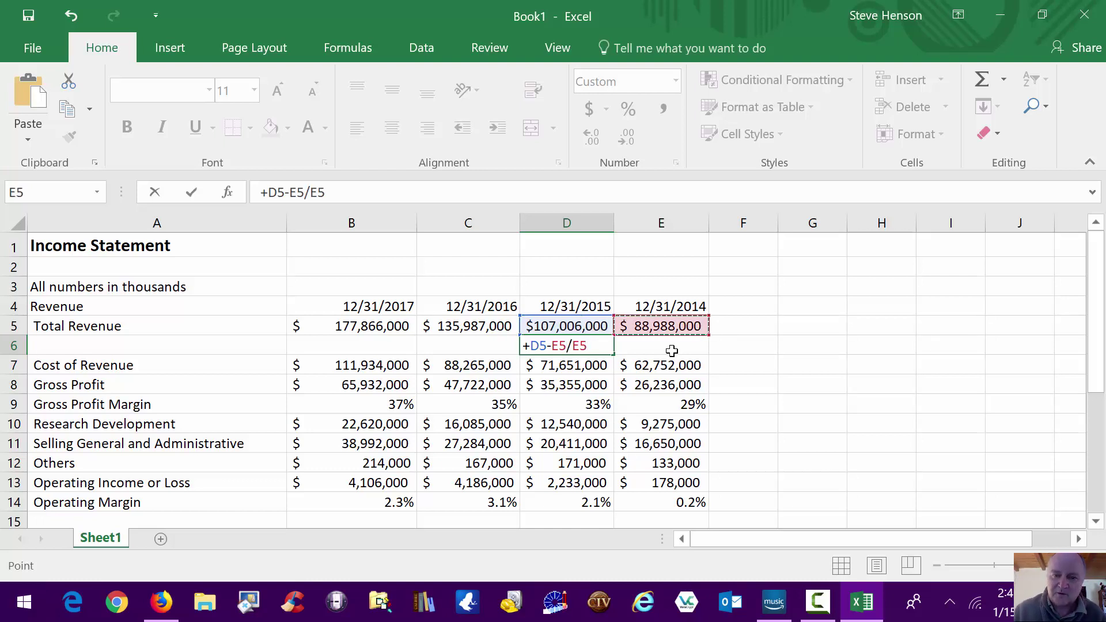
pyautogui.press('Return')
pyautogui.press('Up')
pyautogui.press('F2')
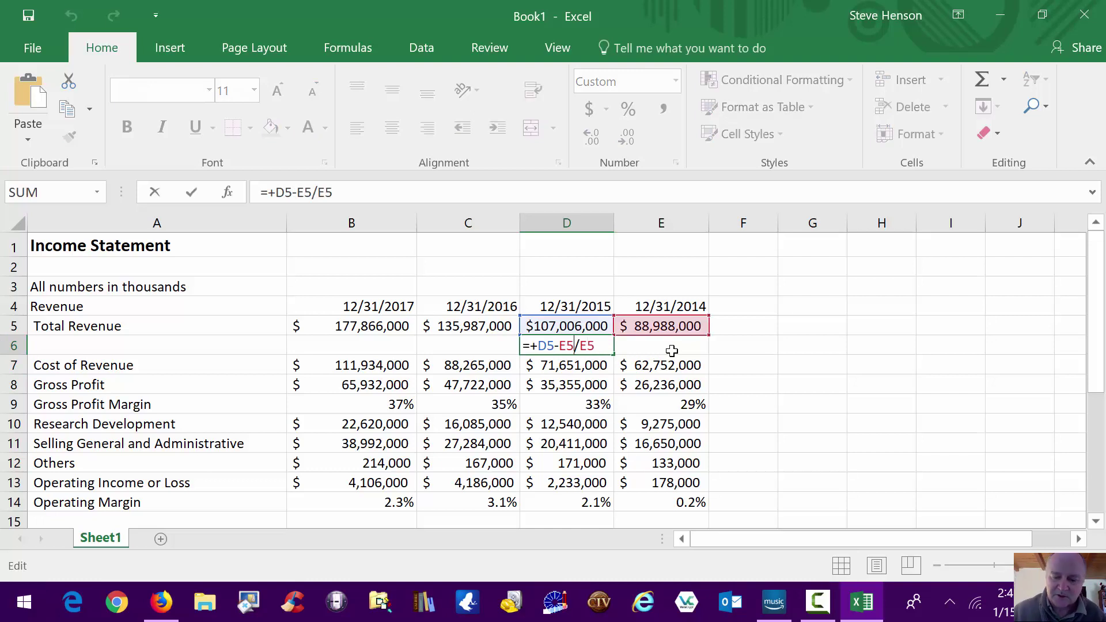
pyautogui.write(')')
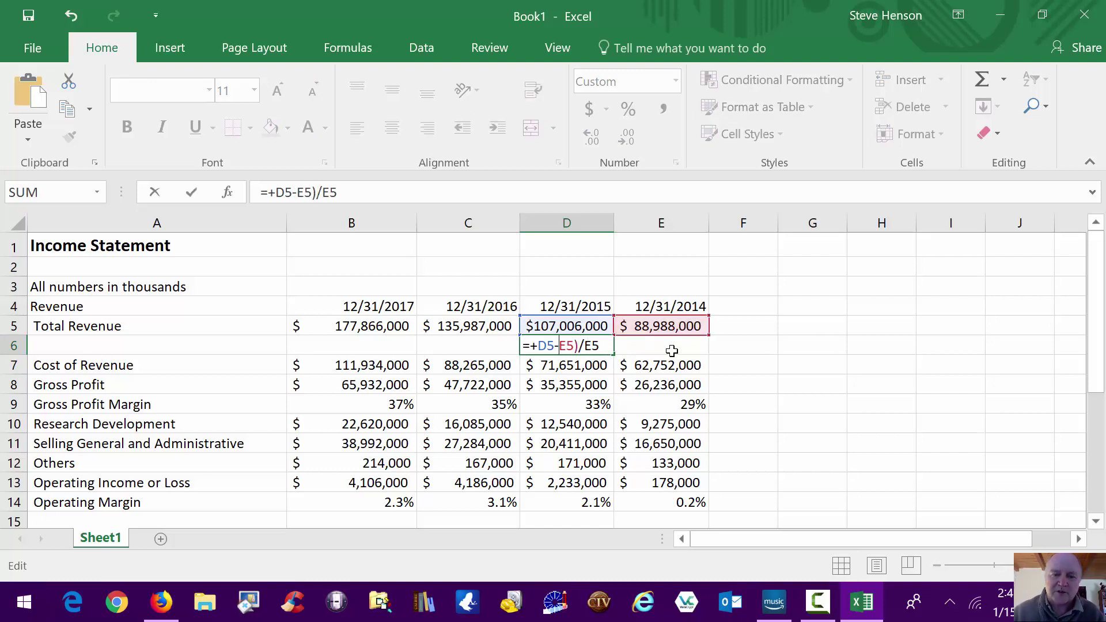
pyautogui.write('(')
pyautogui.press('Return')
pyautogui.press('Up')
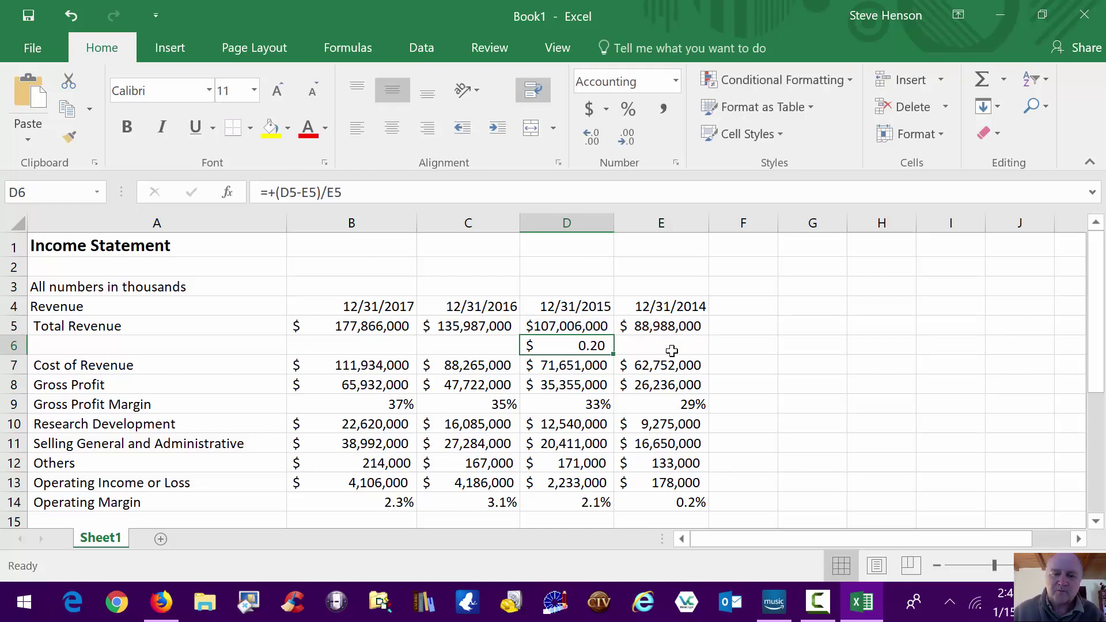
pyautogui.hotkey('ctrl', 'c')
# Paste the D6 growth formula into B6:C6 and format B6:D6 as percentages
pyautogui.press('Left')
pyautogui.hotkey('shift', 'Left')
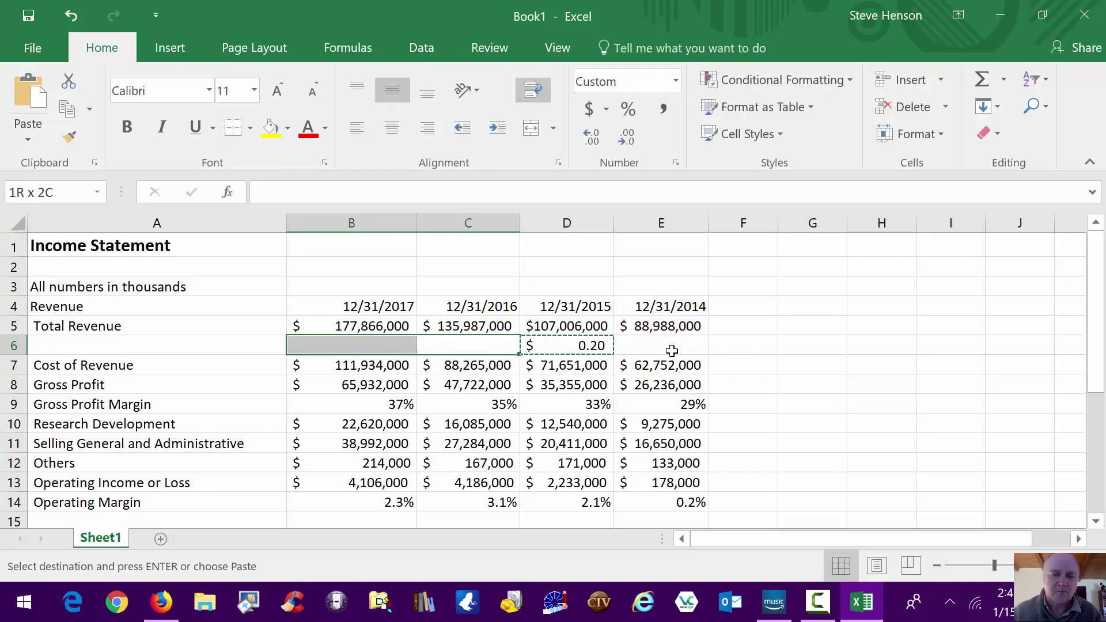
pyautogui.hotkey('ctrl', 'c')
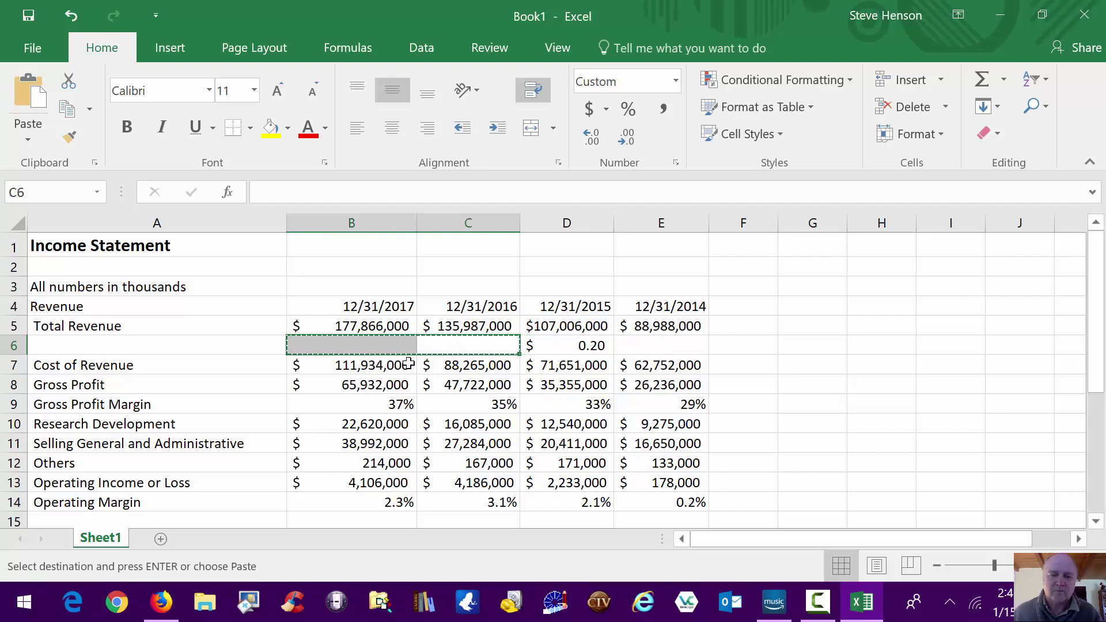
pyautogui.click(586, 347)
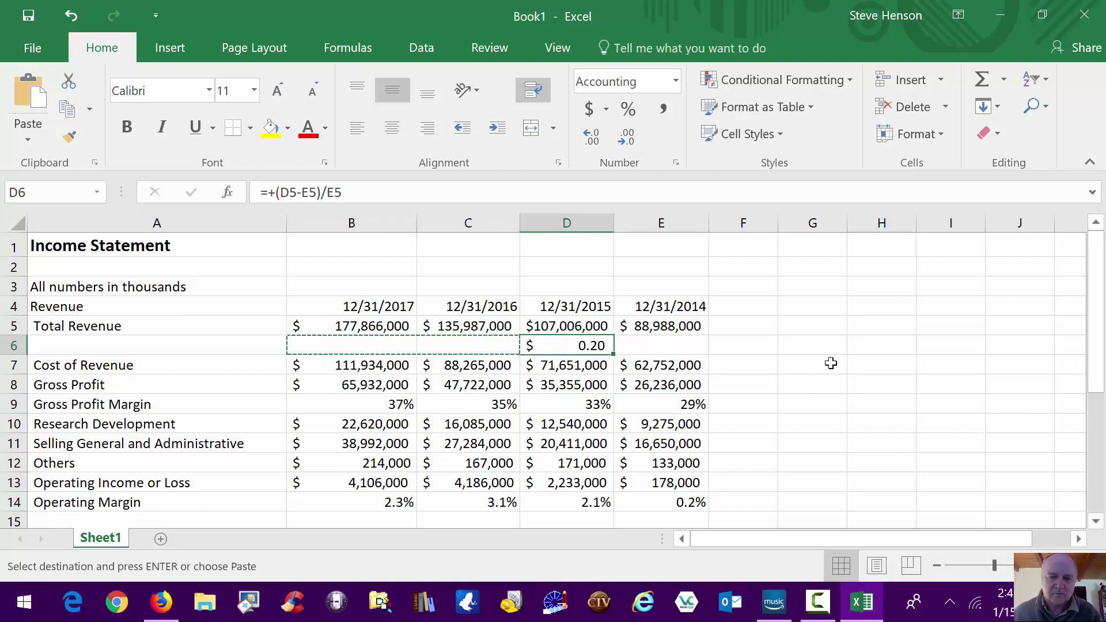
pyautogui.press('Escape')
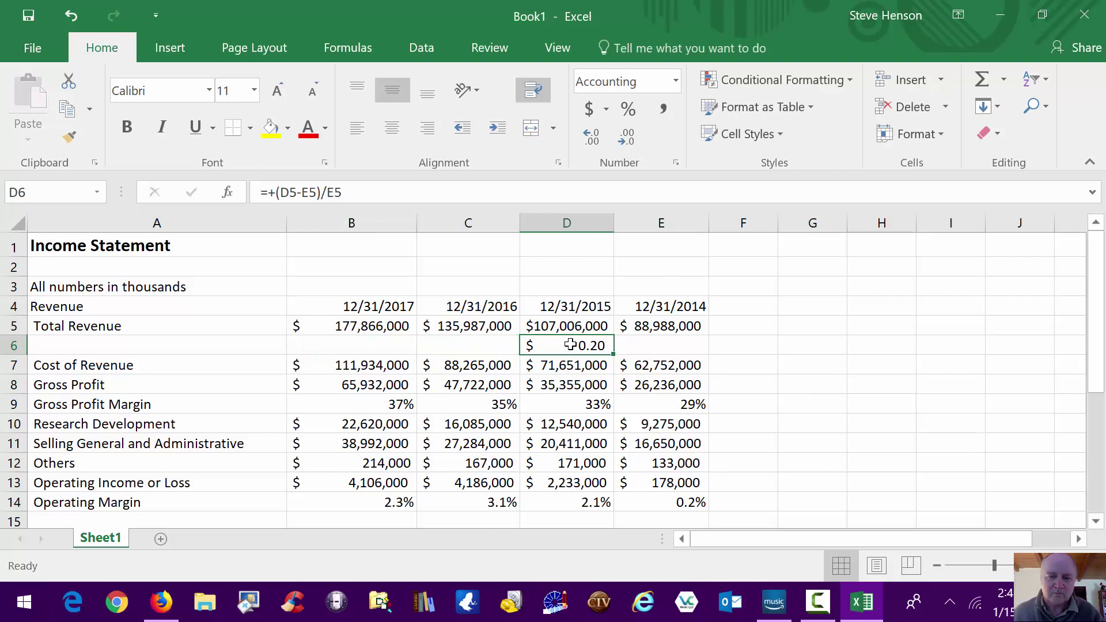
pyautogui.hotkey('ctrl', 'c')
pyautogui.press('Left')
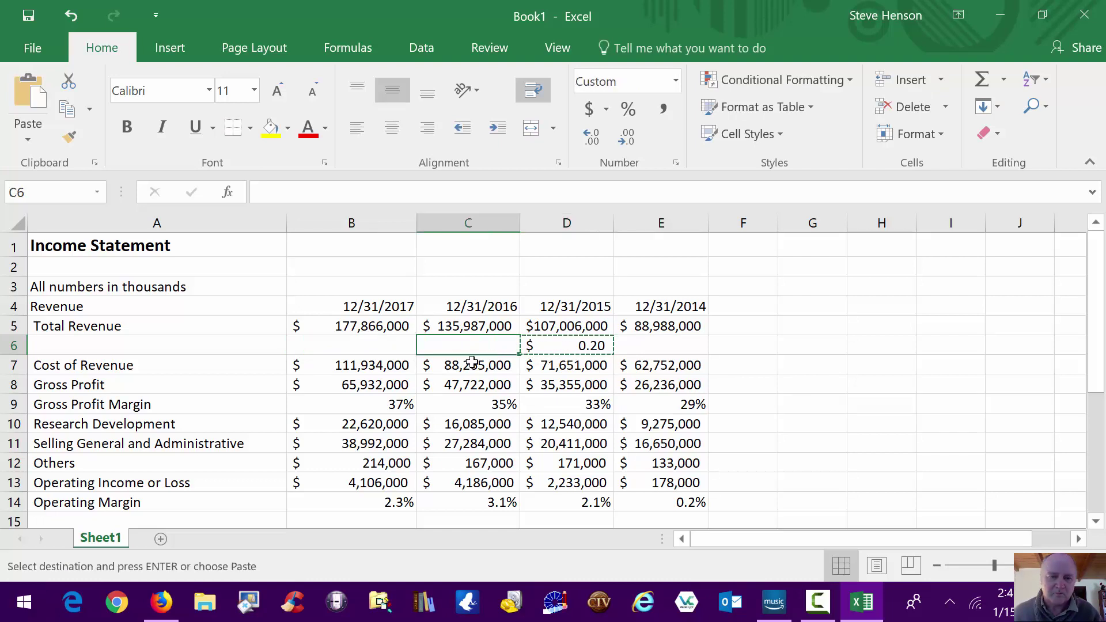
pyautogui.keyDown('shift'); pyautogui.click(358, 345); pyautogui.keyUp('shift')
pyautogui.hotkey('ctrl', 'v')
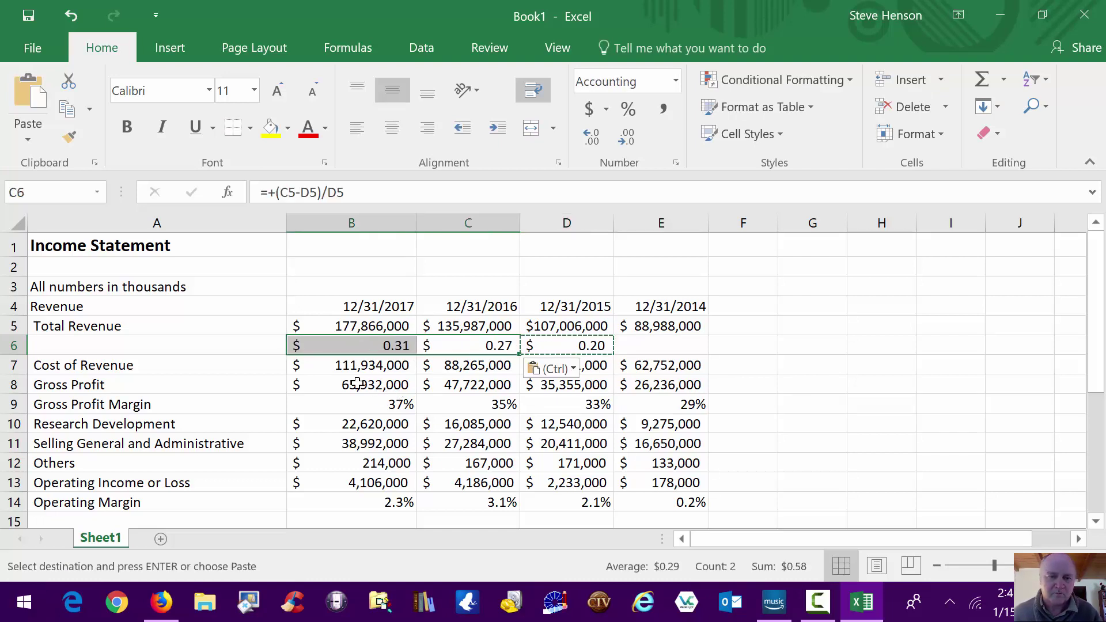
pyautogui.moveTo(302, 345); pyautogui.dragTo(586, 349)
pyautogui.click(636, 117)
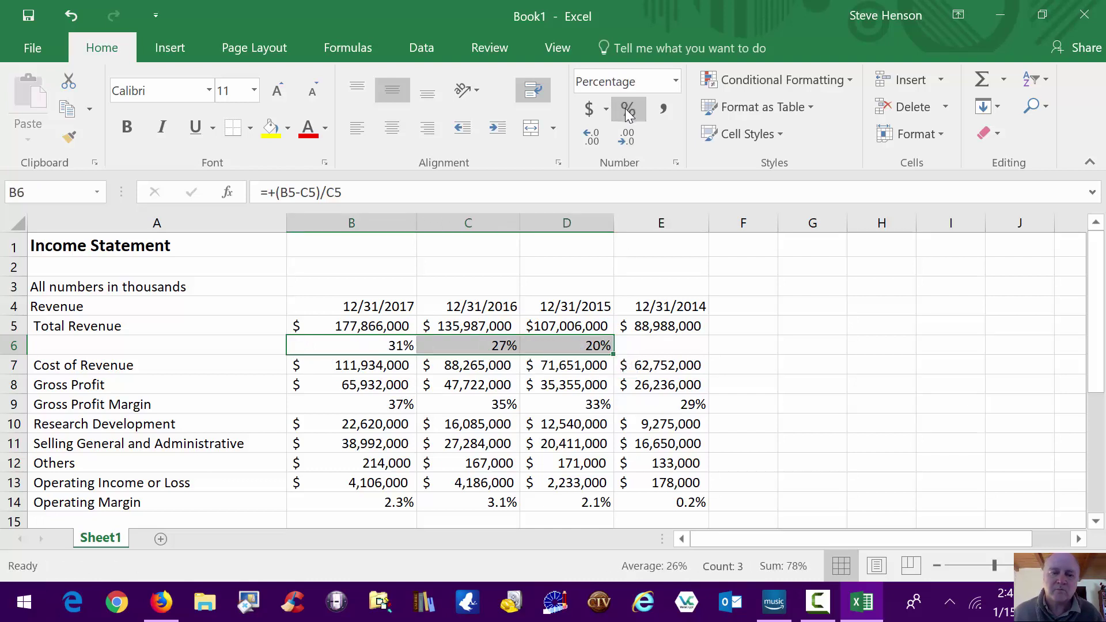
pyautogui.click(883, 305)
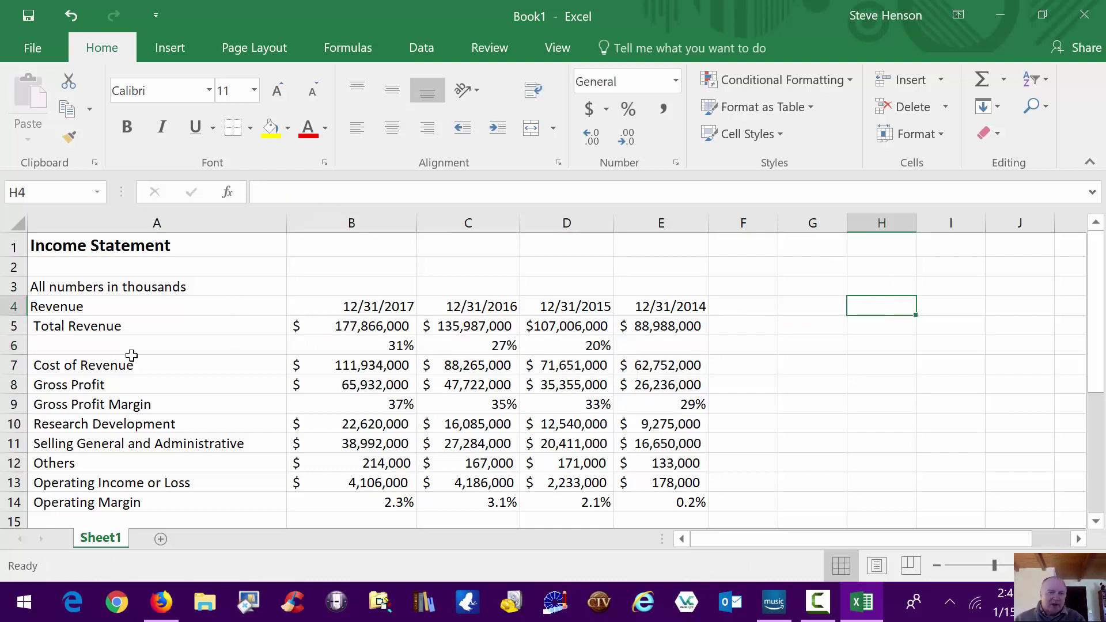
# Label cell A6 'Revenue Growth', fixing the misplaced space
pyautogui.click(101, 348)
pyautogui.write('R')
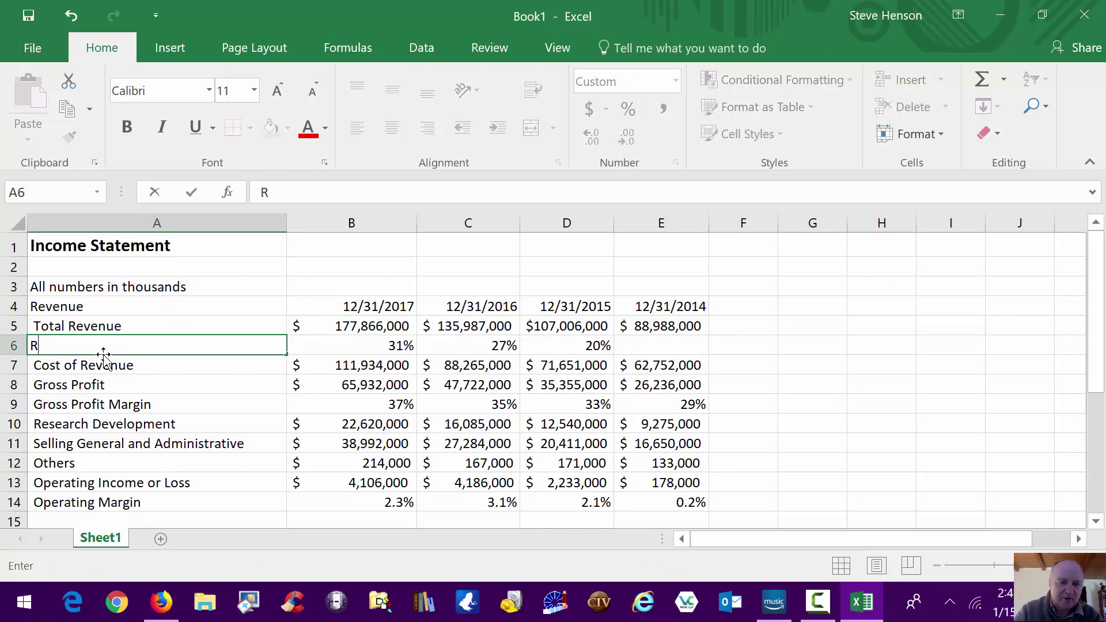
pyautogui.write('evenu eGrowth')
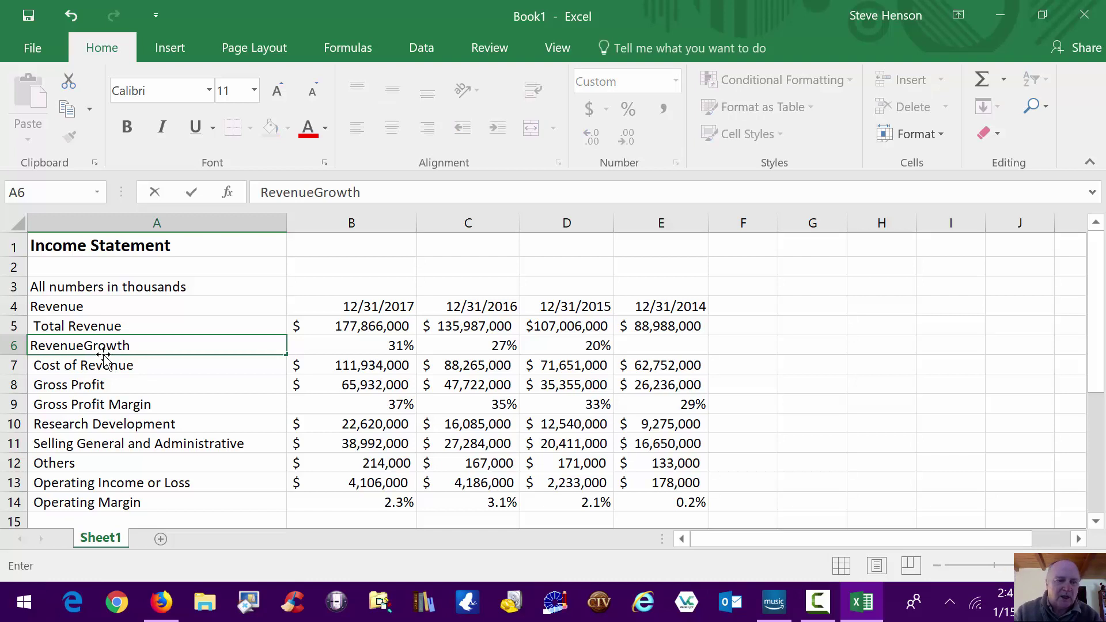
pyautogui.hotkey('ctrl', 'Return')
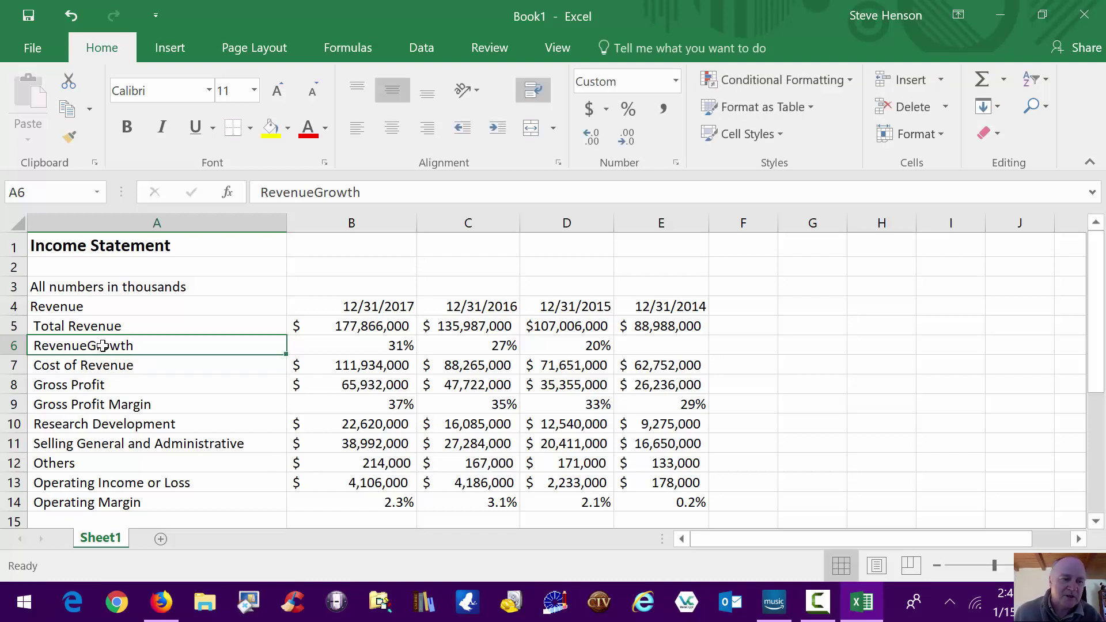
pyautogui.write('2')
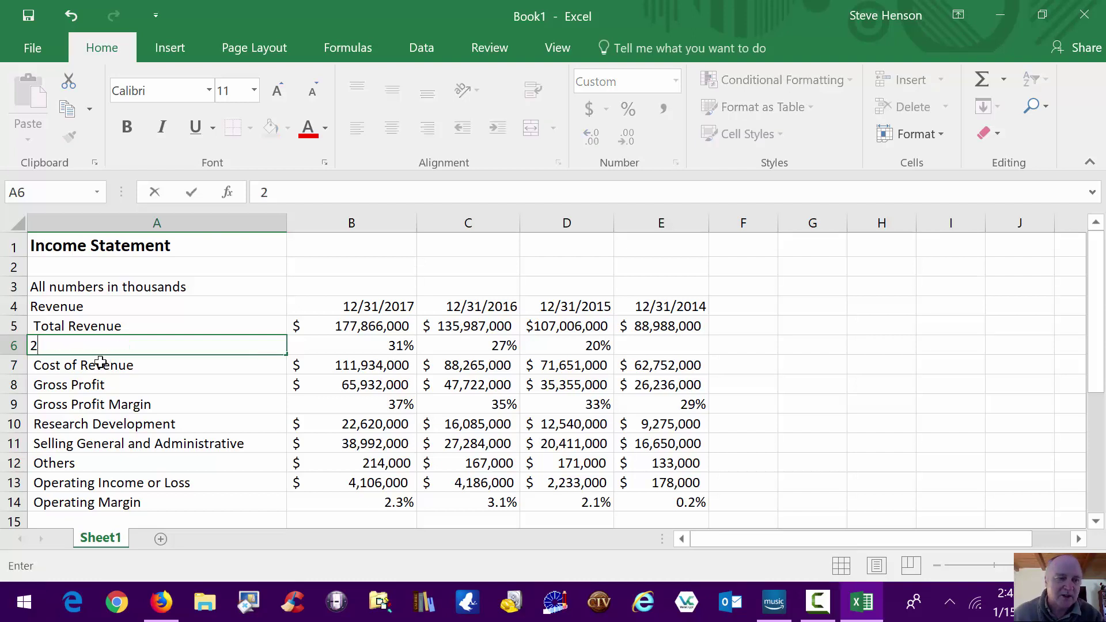
pyautogui.press('Escape')
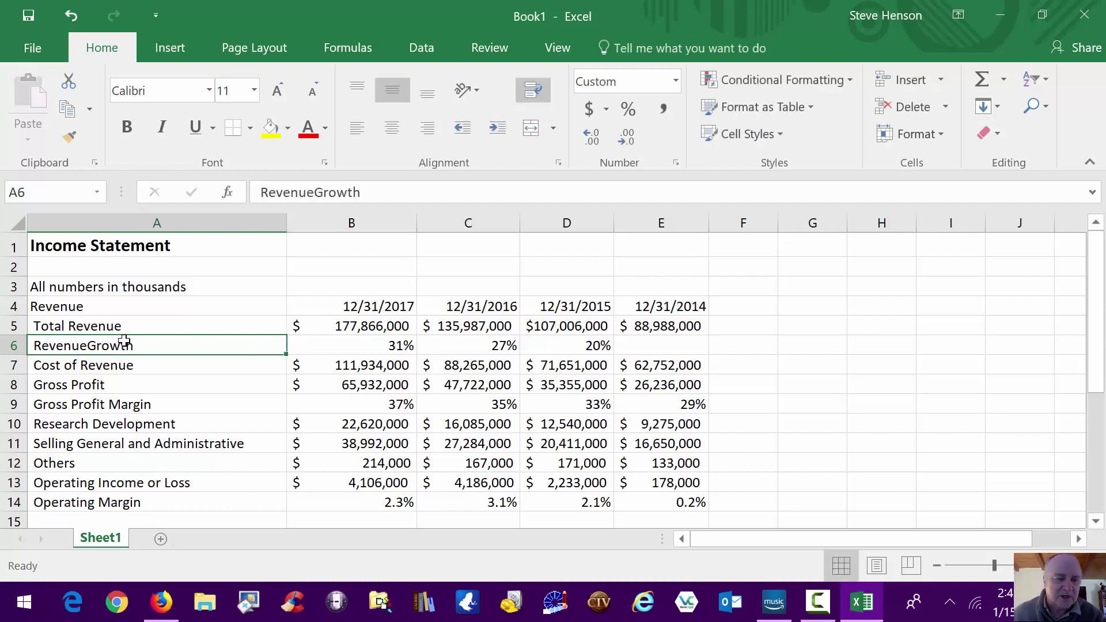
pyautogui.doubleClick(84, 345)
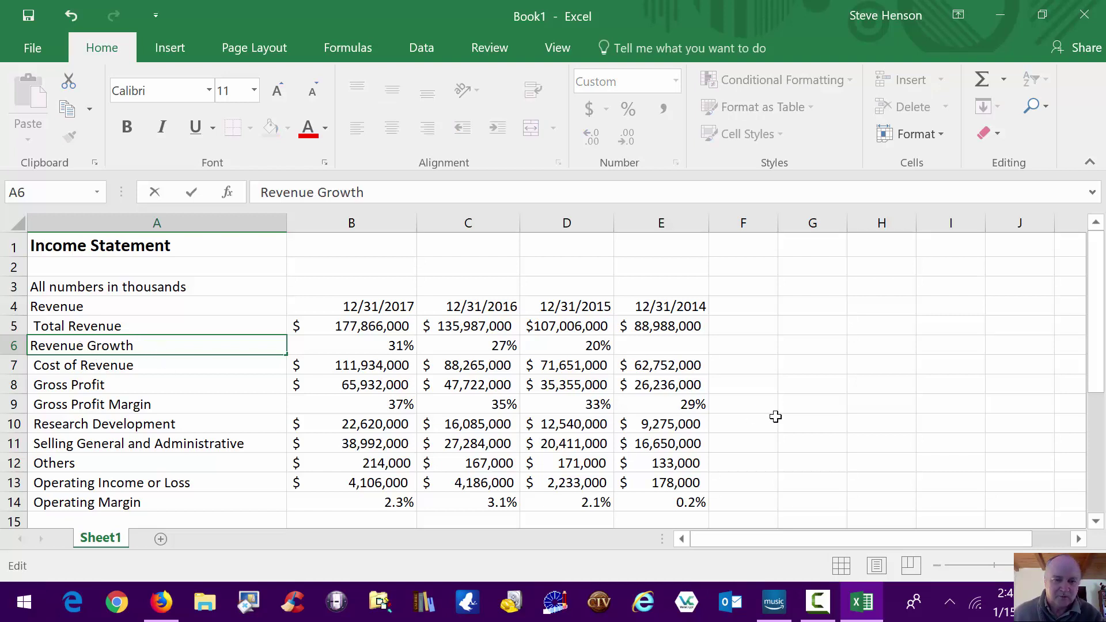
pyautogui.click(795, 352)
# Check the growth formulas in D6, C6 and B6 (20%, 27%, 31%)
pyautogui.click(600, 347)
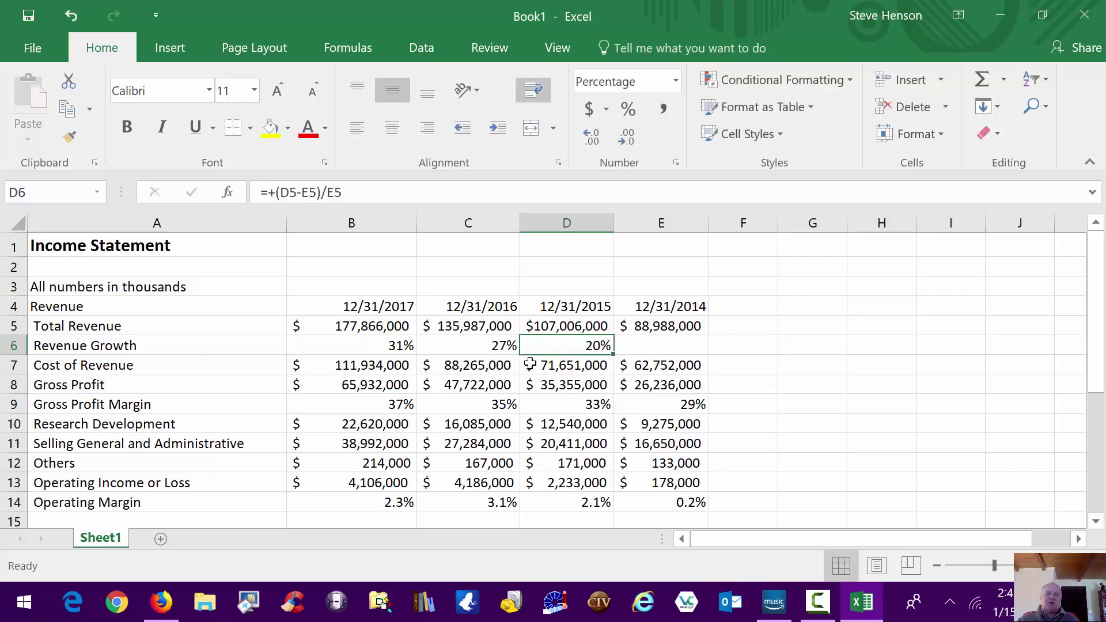
pyautogui.click(494, 349)
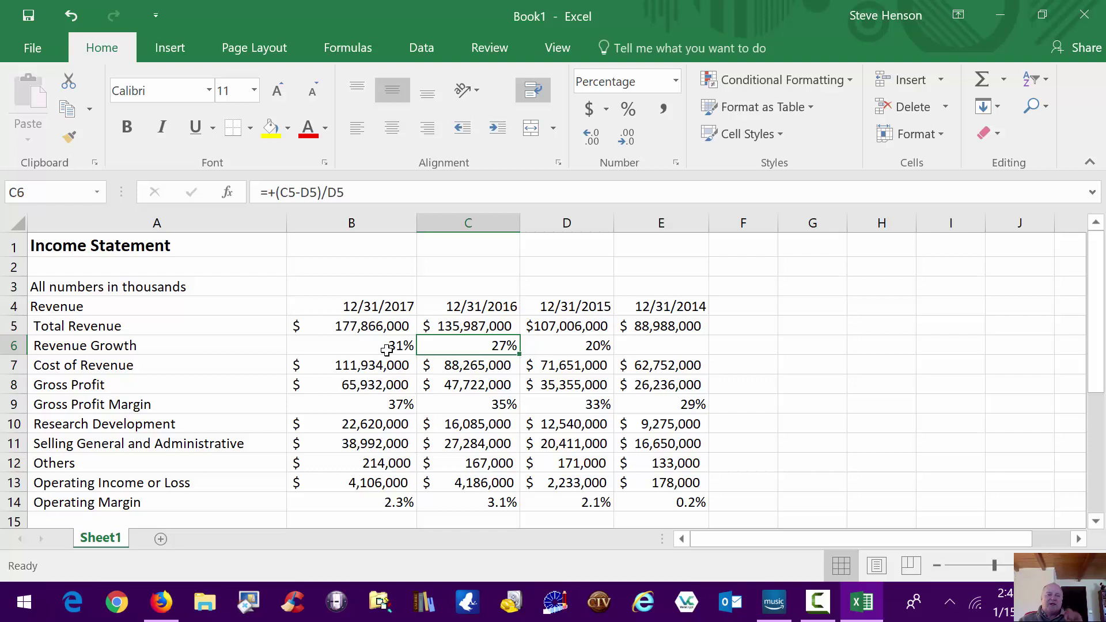
pyautogui.moveTo(387, 351); pyautogui.dragTo(399, 366)
pyautogui.click(809, 347)
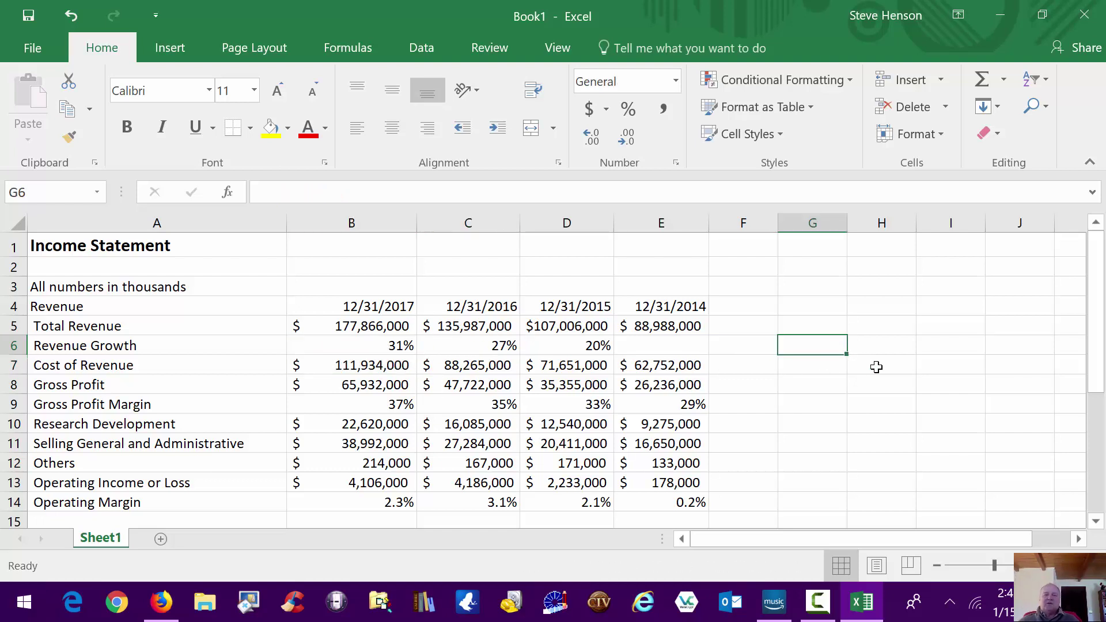
pyautogui.press('Left')
pyautogui.press('Left')
pyautogui.press('Left')
pyautogui.press('Left')
pyautogui.press('Left')
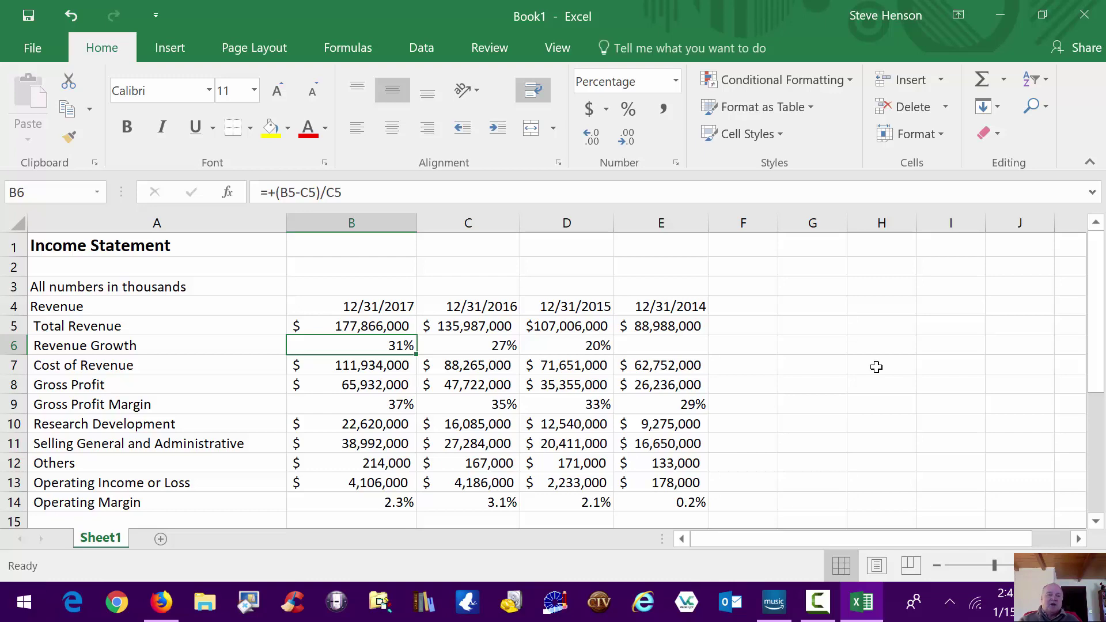
pyautogui.press('Down')
pyautogui.press('Down')
pyautogui.press('Down')
pyautogui.press('Down')
pyautogui.press('Down')
pyautogui.press('Down')
pyautogui.press('Down')
pyautogui.press('Down')
pyautogui.press('Down')
pyautogui.press('Down')
pyautogui.press('Down')
pyautogui.press('Down')
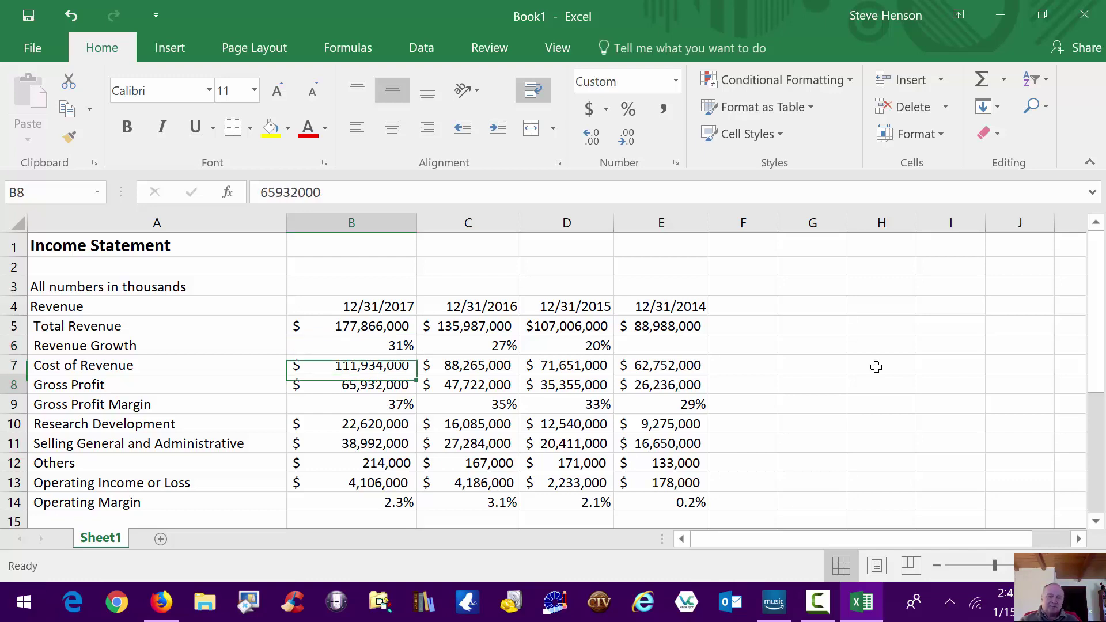
pyautogui.press('Down')
pyautogui.press('Down')
pyautogui.press('Down')
pyautogui.press('Down')
pyautogui.press('Down')
pyautogui.press('Down')
pyautogui.press('Down')
pyautogui.press('Down')
pyautogui.press('Down')
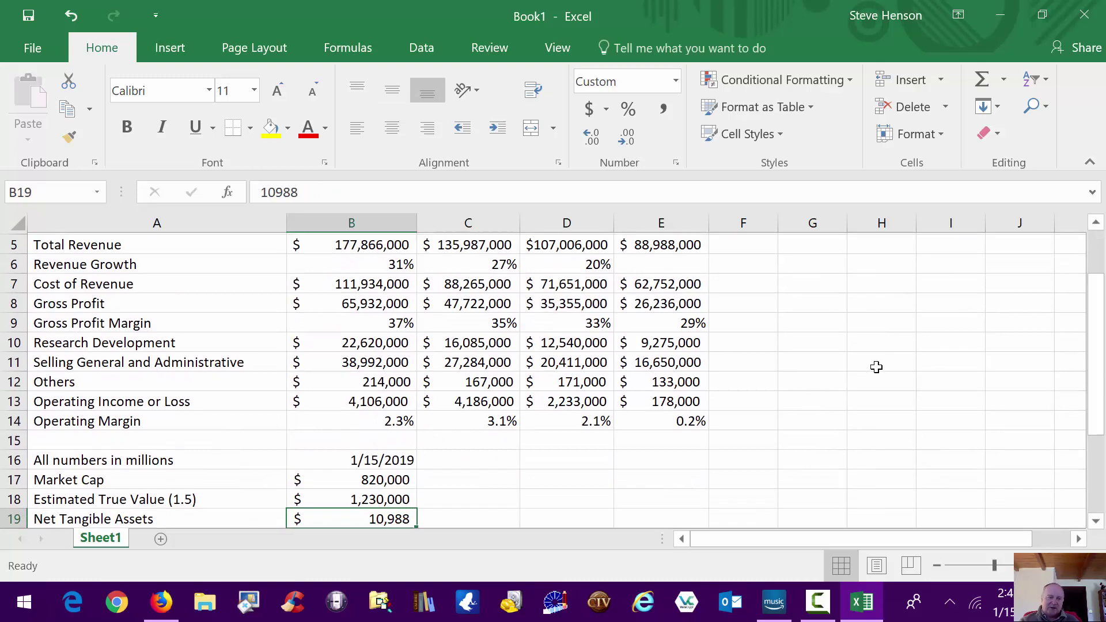
pyautogui.press('Up')
pyautogui.press('Up')
pyautogui.press('Up')
pyautogui.press('Up')
pyautogui.press('Up')
pyautogui.press('Up')
pyautogui.press('Up')
pyautogui.press('Up')
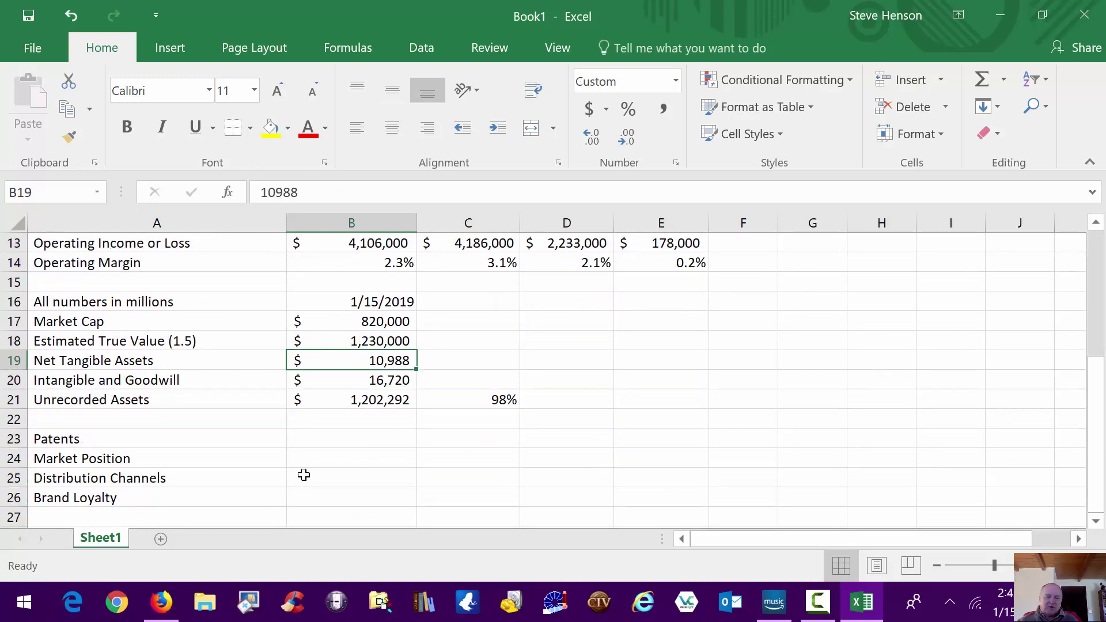
pyautogui.click(161, 602)
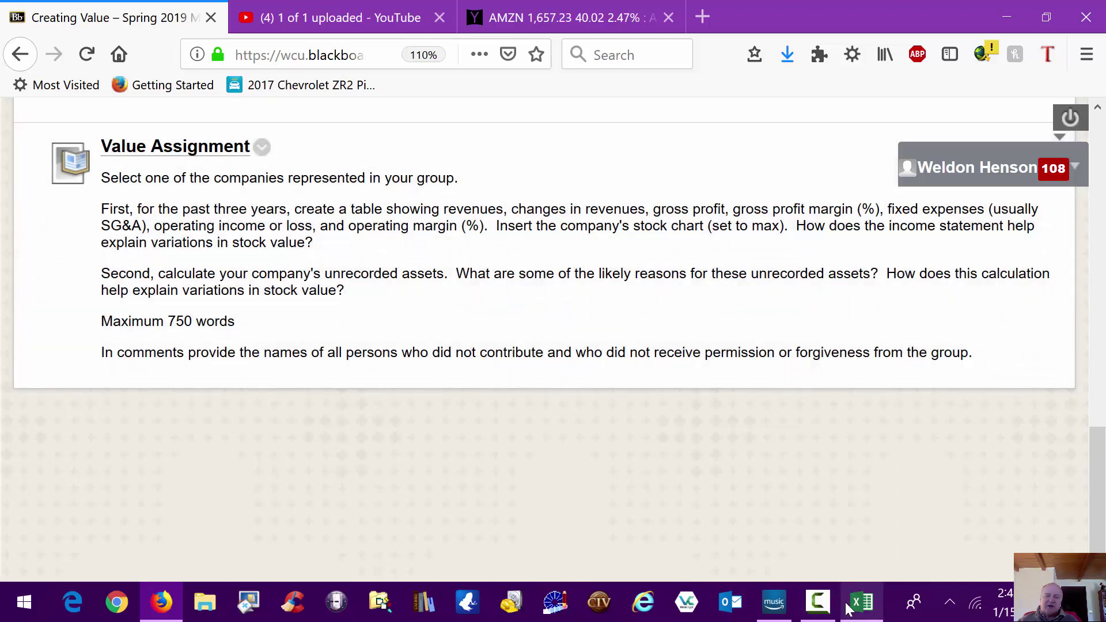
pyautogui.click(862, 602)
pyautogui.scroll(-3, 387, 471)
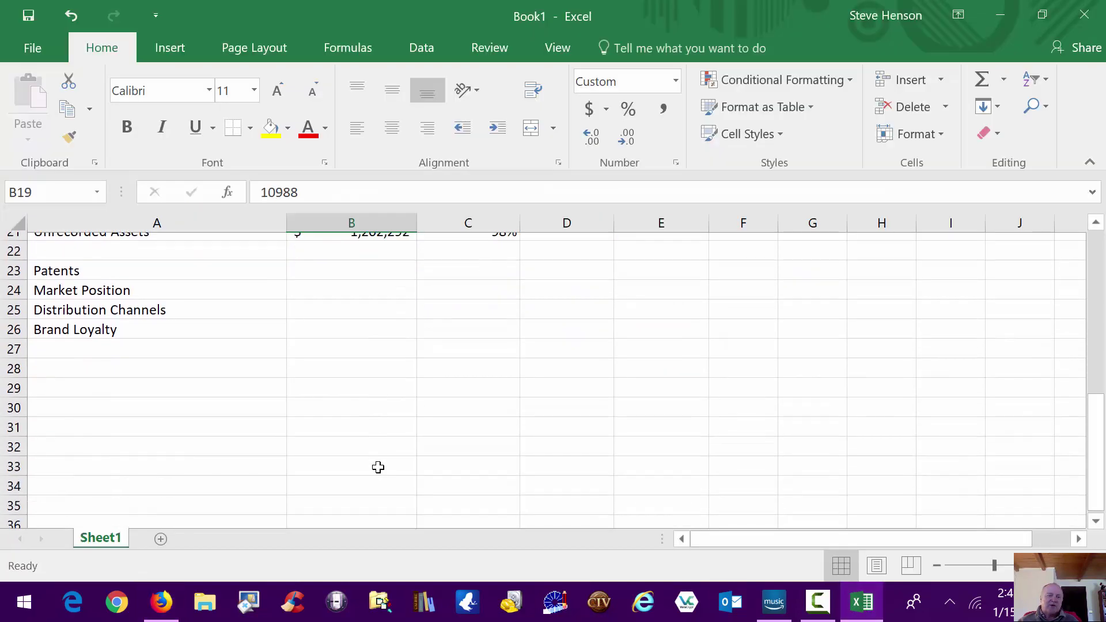
pyautogui.scroll(2, 377, 465)
pyautogui.scroll(2, 377, 466)
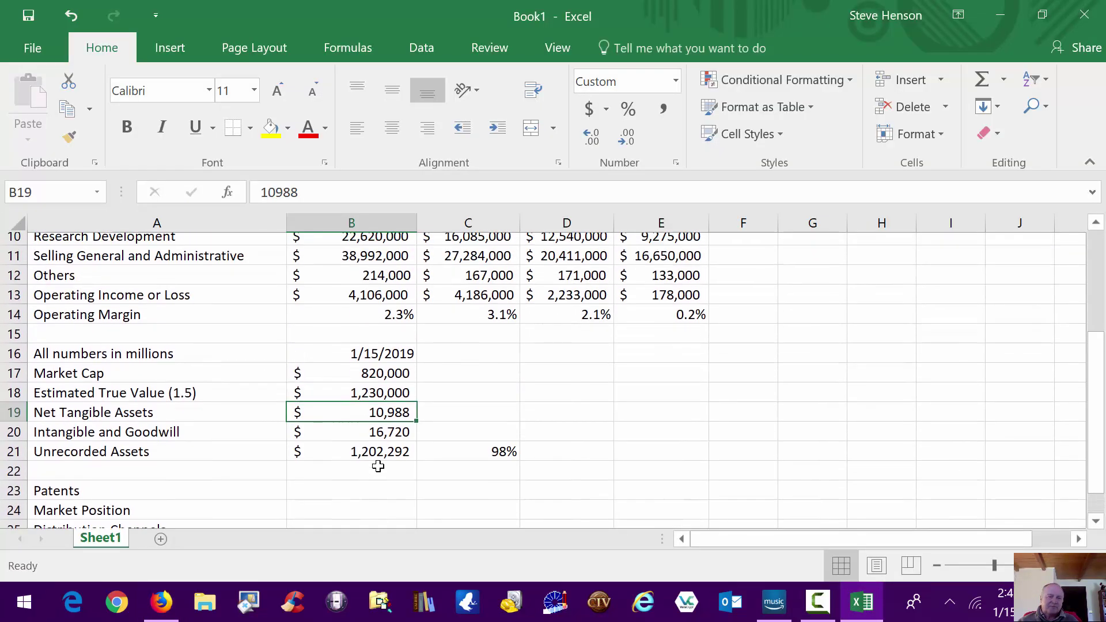
pyautogui.scroll(-1, 377, 459)
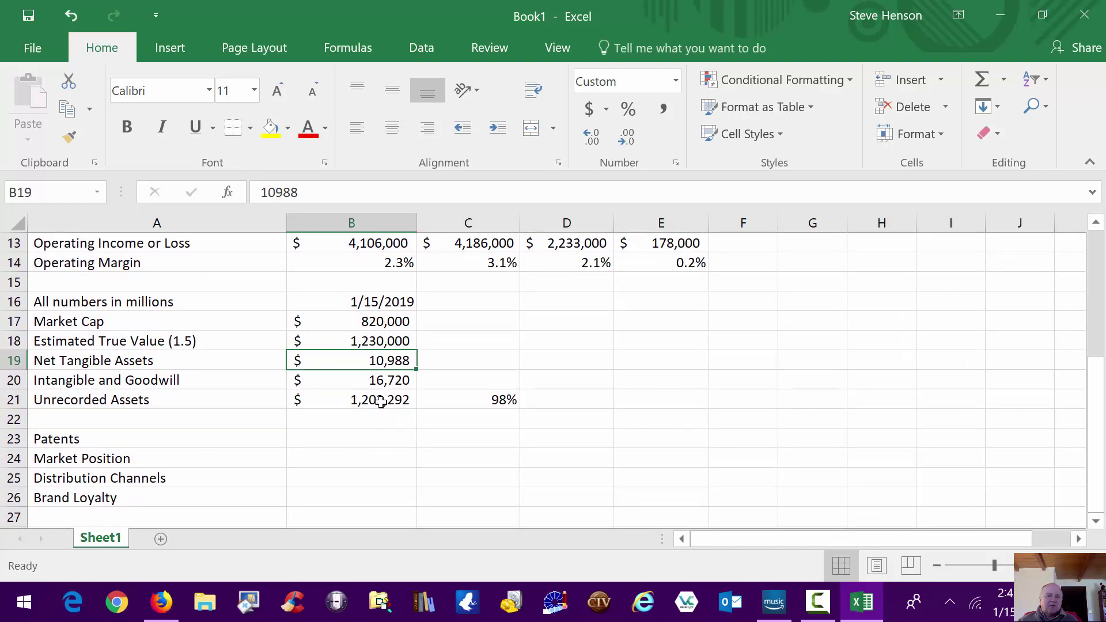
pyautogui.moveTo(52, 430); pyautogui.dragTo(75, 495)
pyautogui.click(395, 475)
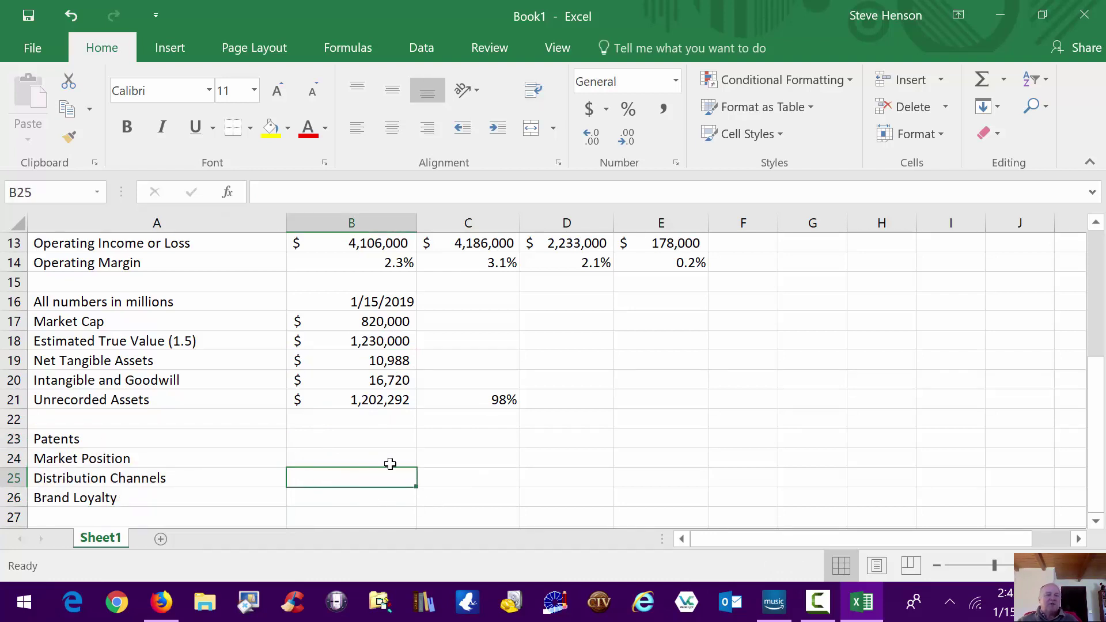
pyautogui.click(173, 483)
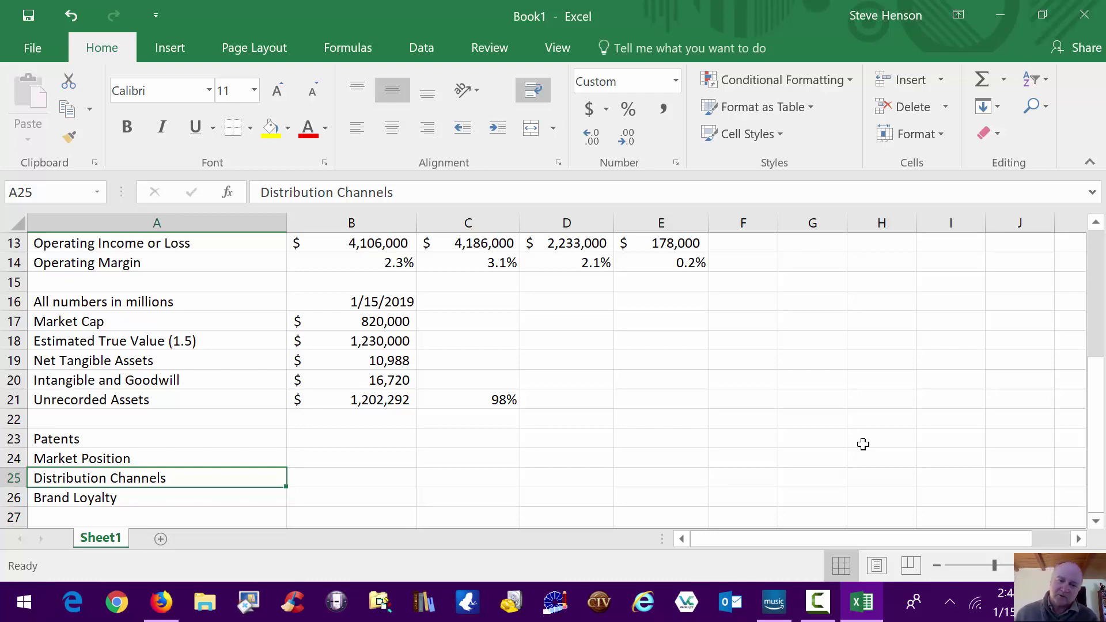
pyautogui.scroll(4, 806, 443)
pyautogui.scroll(-3, 636, 383)
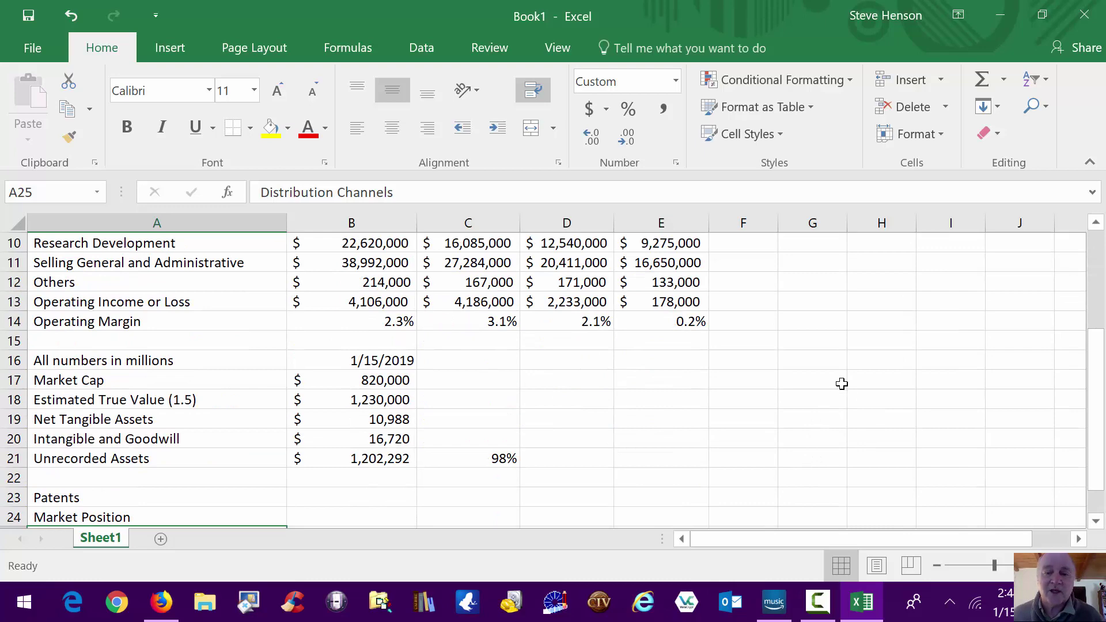
pyautogui.scroll(3, 896, 426)
pyautogui.scroll(-1, 888, 440)
pyautogui.scroll(-1, 881, 443)
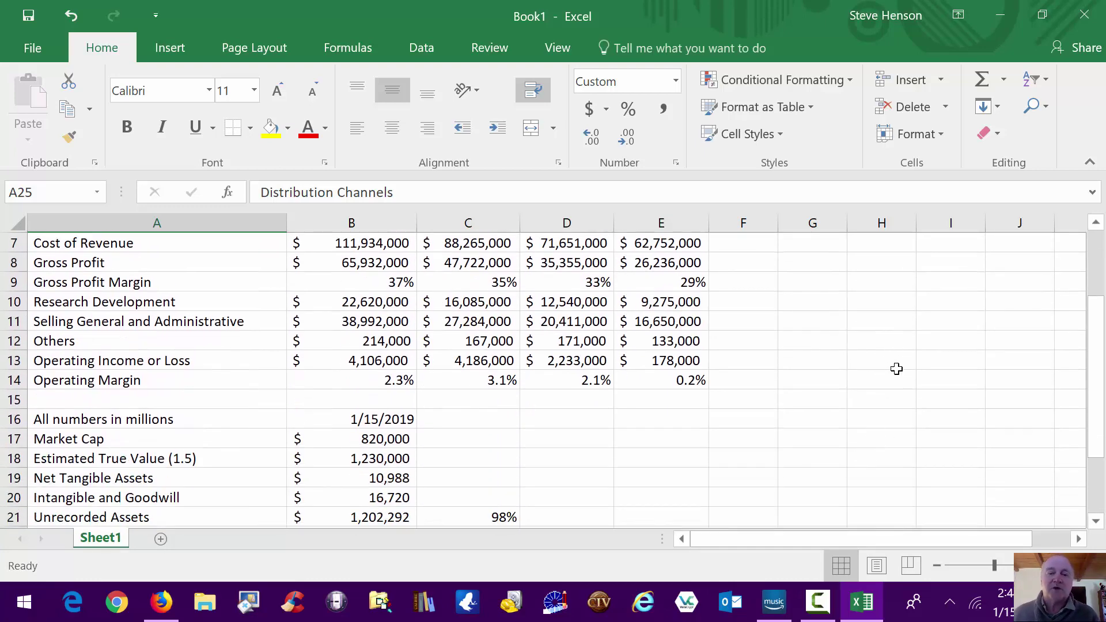
pyautogui.scroll(1, 875, 404)
pyautogui.scroll(1, 875, 404)
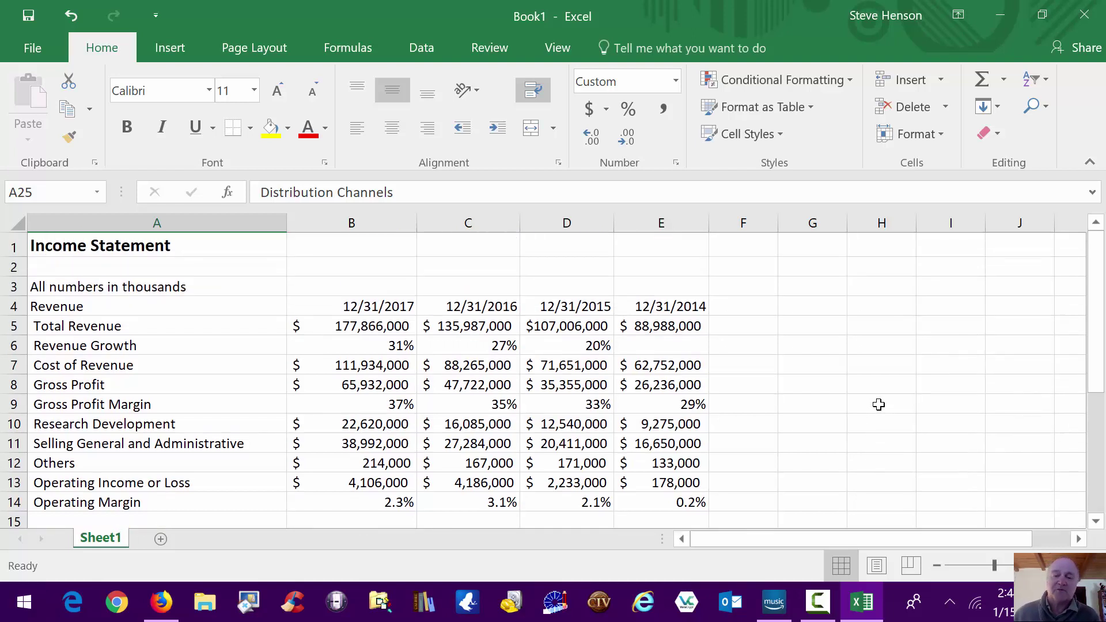
pyautogui.scroll(-1, 887, 381)
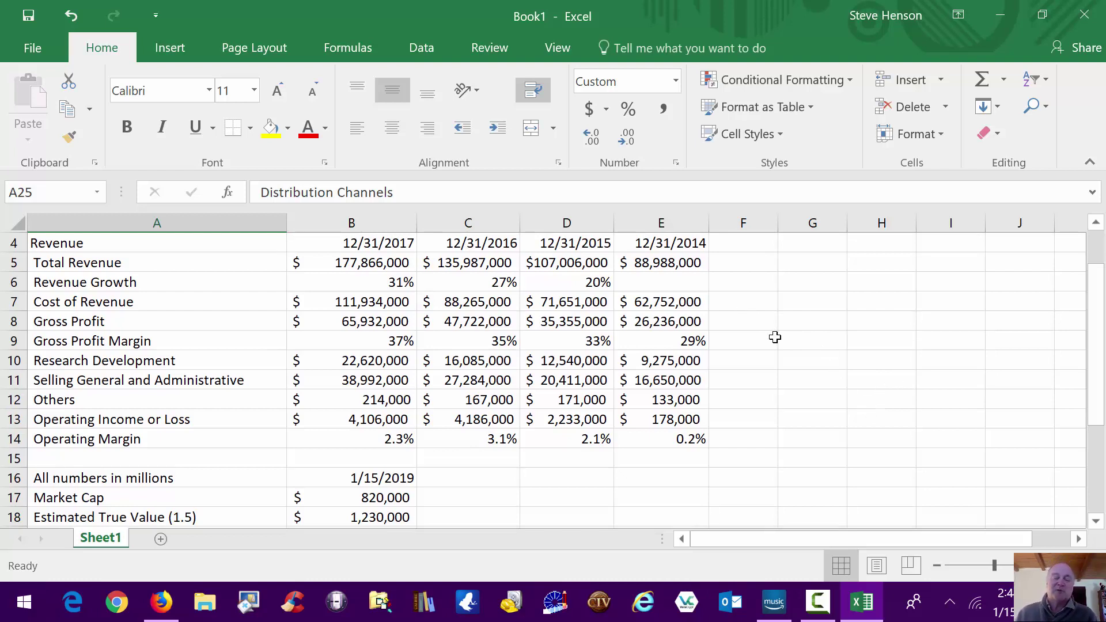
pyautogui.scroll(-2, 856, 354)
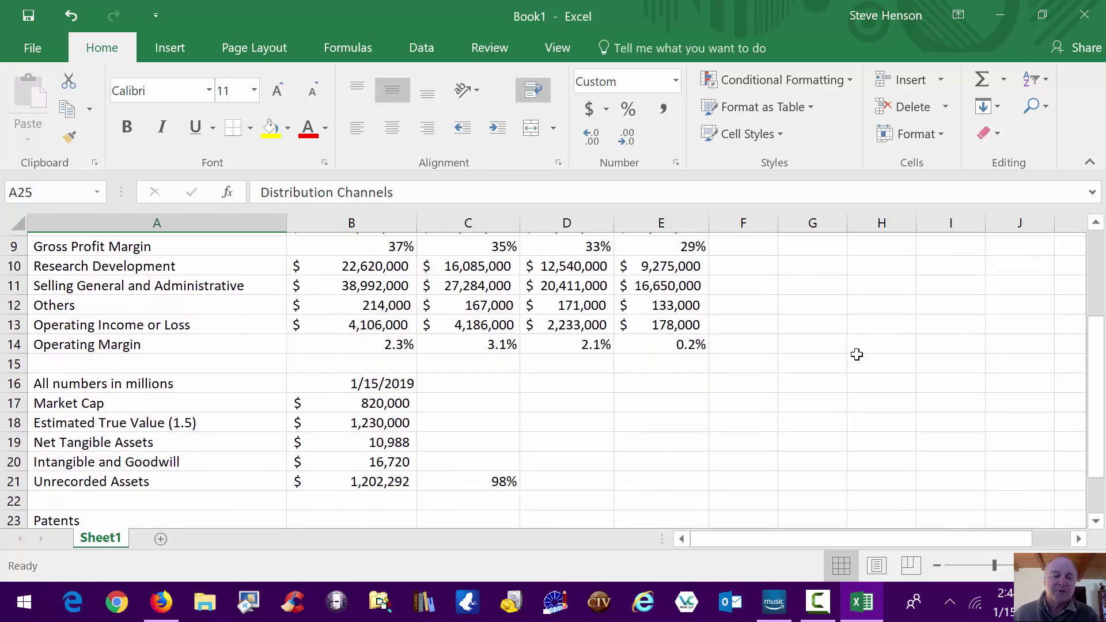
pyautogui.scroll(-1, 294, 496)
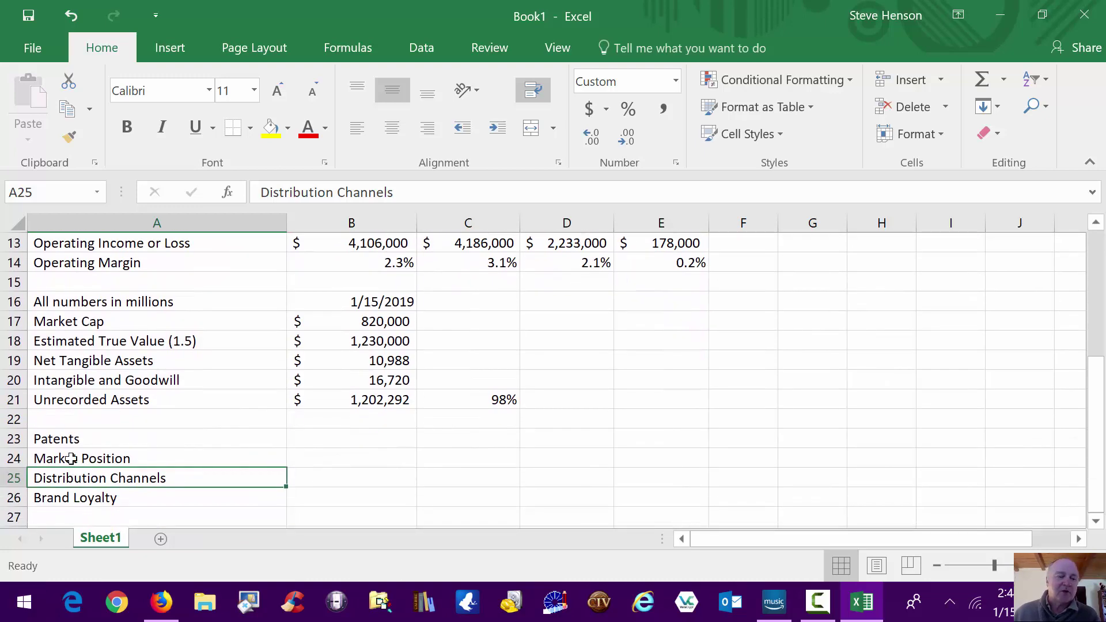
pyautogui.moveTo(55, 438); pyautogui.dragTo(161, 446)
pyautogui.click(201, 496)
pyautogui.click(610, 359)
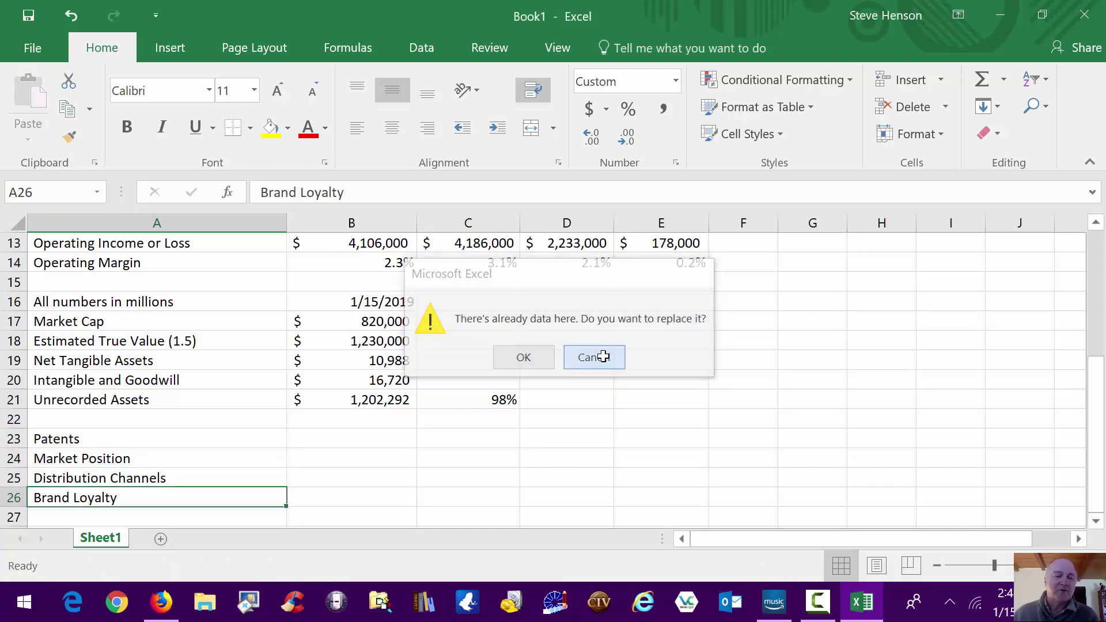
pyautogui.click(120, 460)
pyautogui.moveTo(61, 439); pyautogui.dragTo(106, 498)
pyautogui.click(571, 462)
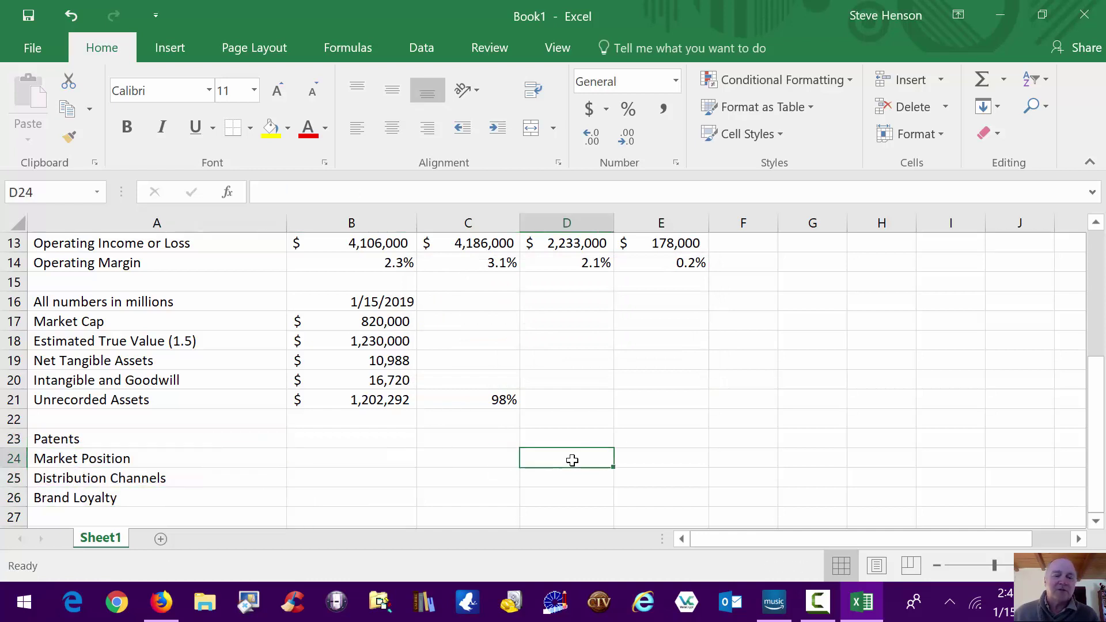